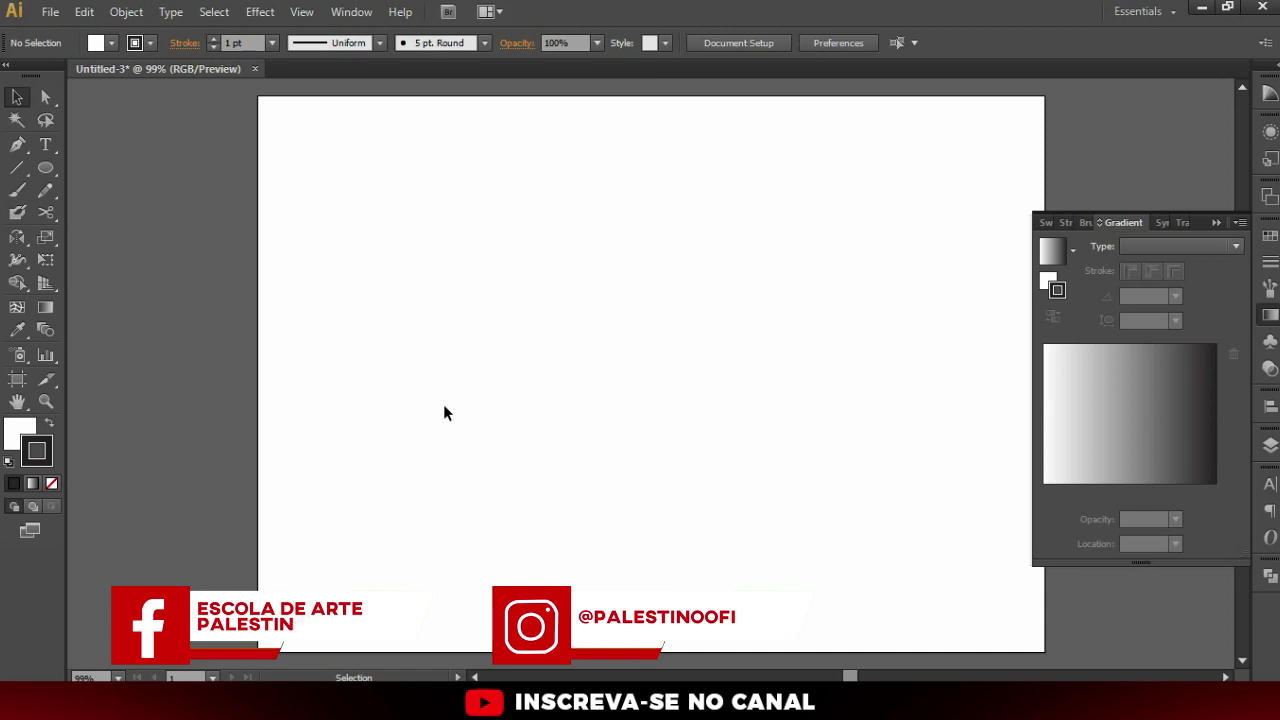
Close the Gradient panel and start point text on the blank artboard
{"action": "left_click", "coordinate": [1216, 222]}
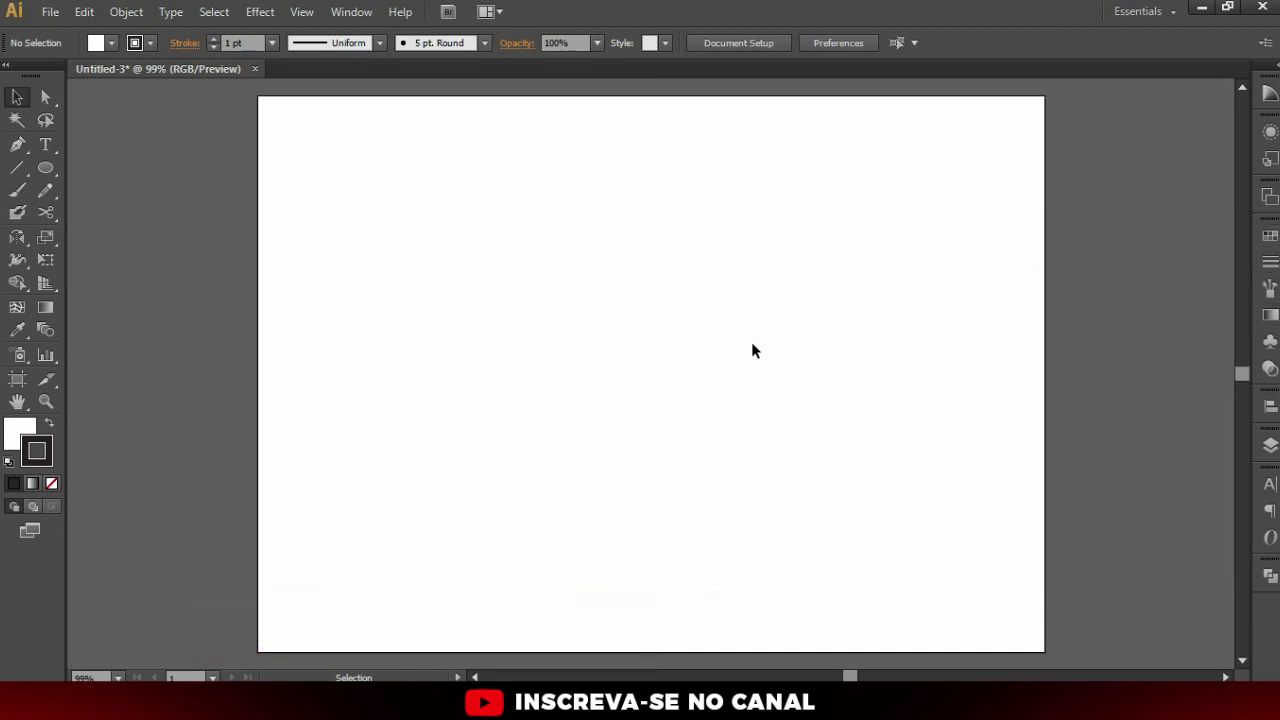
{"action": "key", "text": "t"}
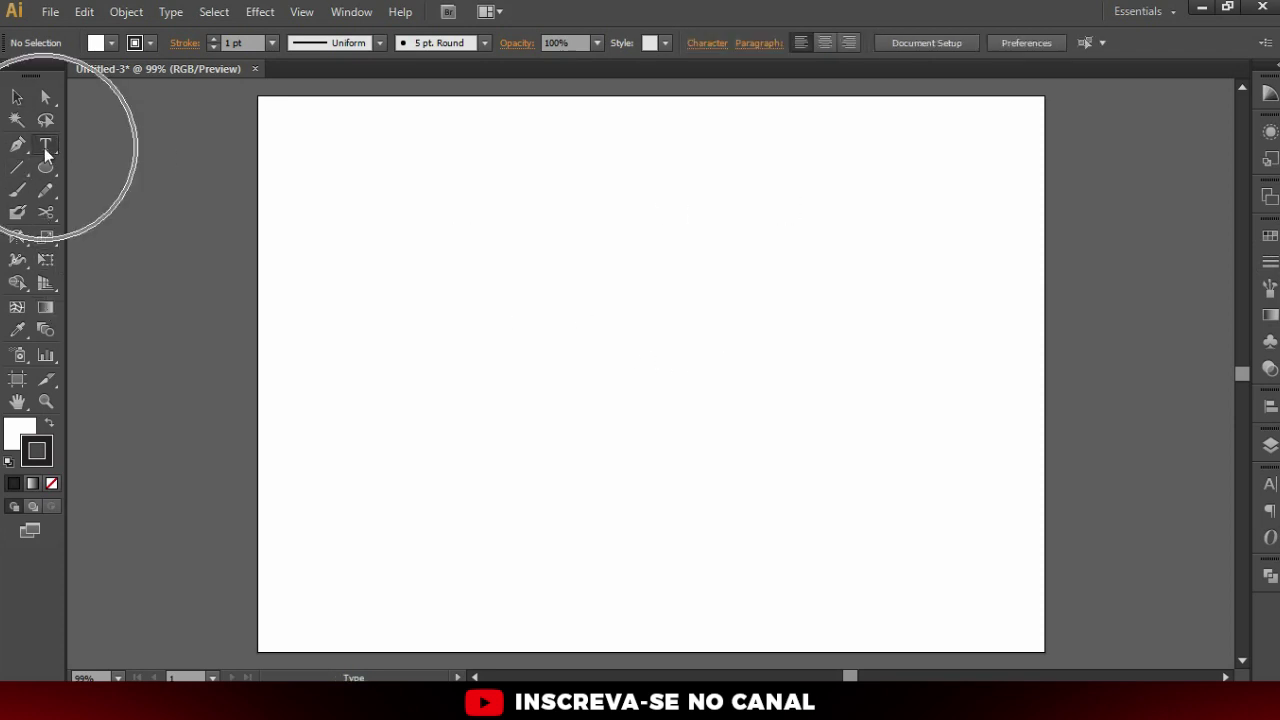
{"action": "left_click", "coordinate": [551, 317]}
{"action": "type", "text": "21K"}
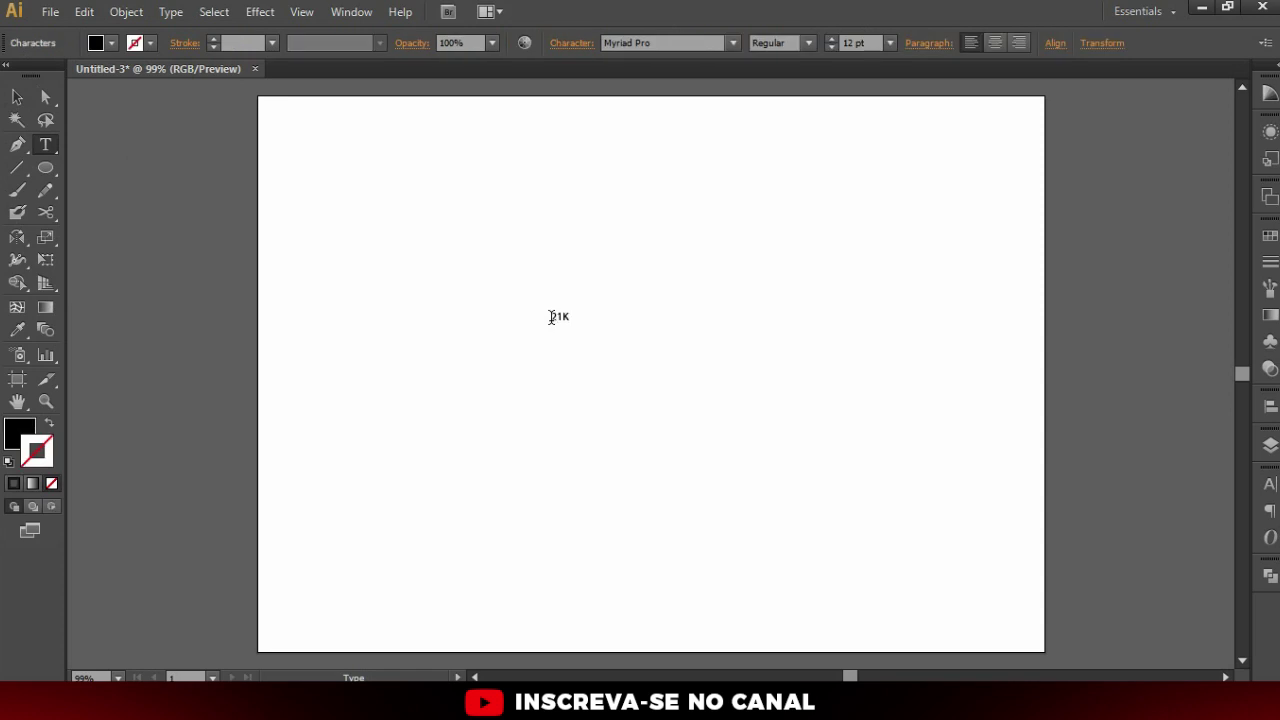
Scale the 21K text up to about 142.59 pt and centre it on the artboard
{"action": "left_click", "coordinate": [17, 97]}
{"action": "left_click_drag", "start_coordinate": [576, 343], "coordinate": [663, 426]}
{"action": "mouse_move", "coordinate": [626, 292]}
{"action": "left_mouse_down"}
{"action": "mouse_move", "coordinate": [756, 246]}
{"action": "mouse_move", "coordinate": [723, 407]}
{"action": "left_mouse_up"}
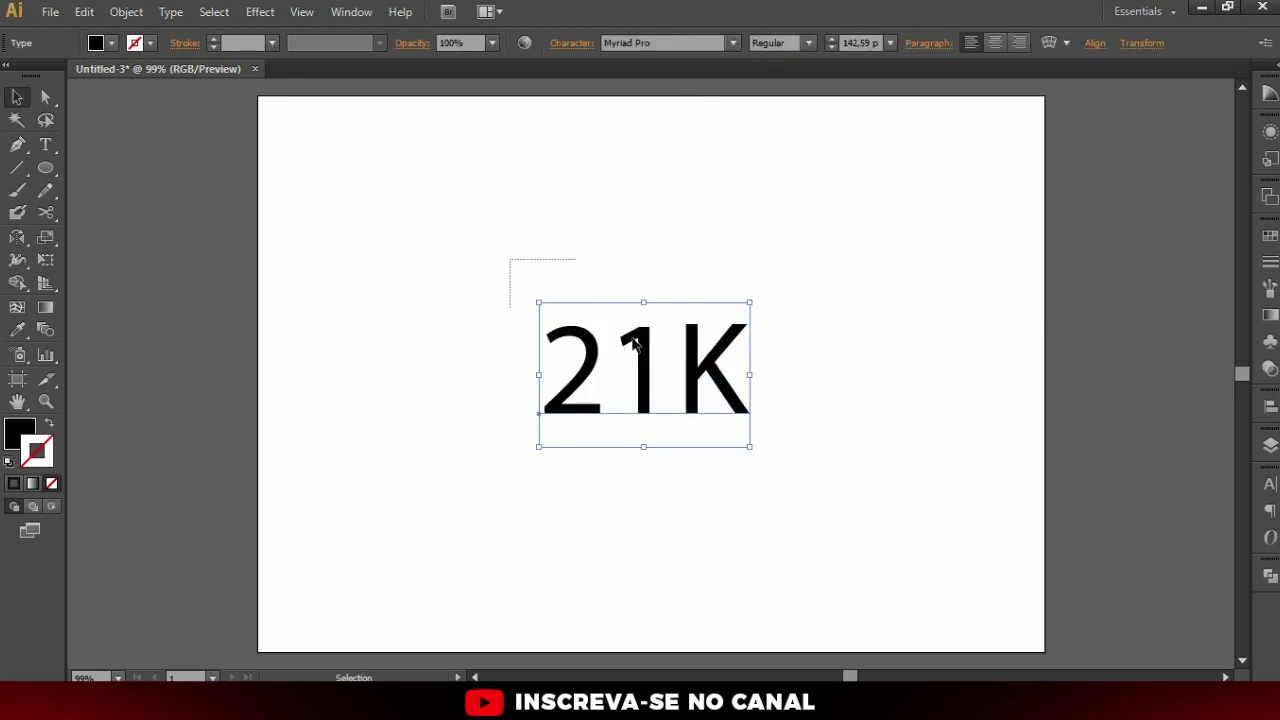
{"action": "left_click_drag", "start_coordinate": [678, 380], "coordinate": [663, 357]}
Set the 21K text in the Fuse typeface with a bold weight
{"action": "left_click", "coordinate": [683, 40]}
{"action": "type", "text": "Fuse"}
{"action": "key", "text": "Return"}
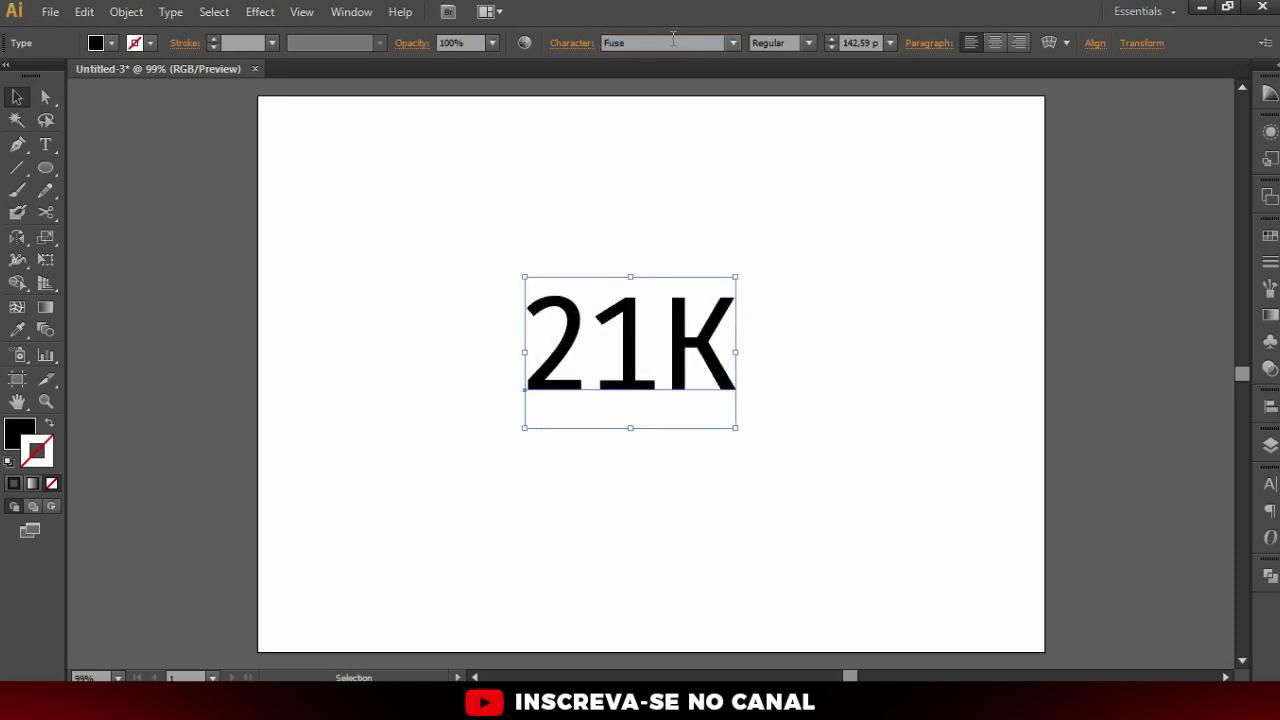
{"action": "left_click", "coordinate": [808, 44]}
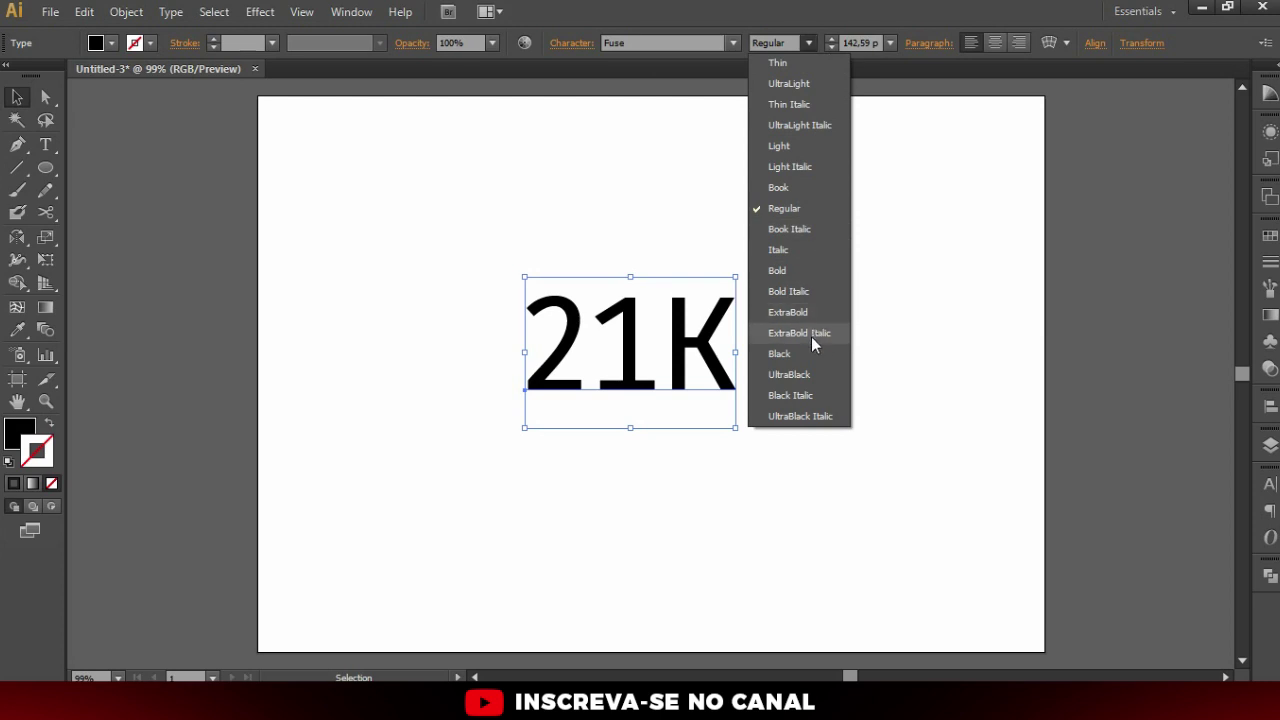
{"action": "key", "text": "Escape"}
{"action": "left_click", "coordinate": [557, 240]}
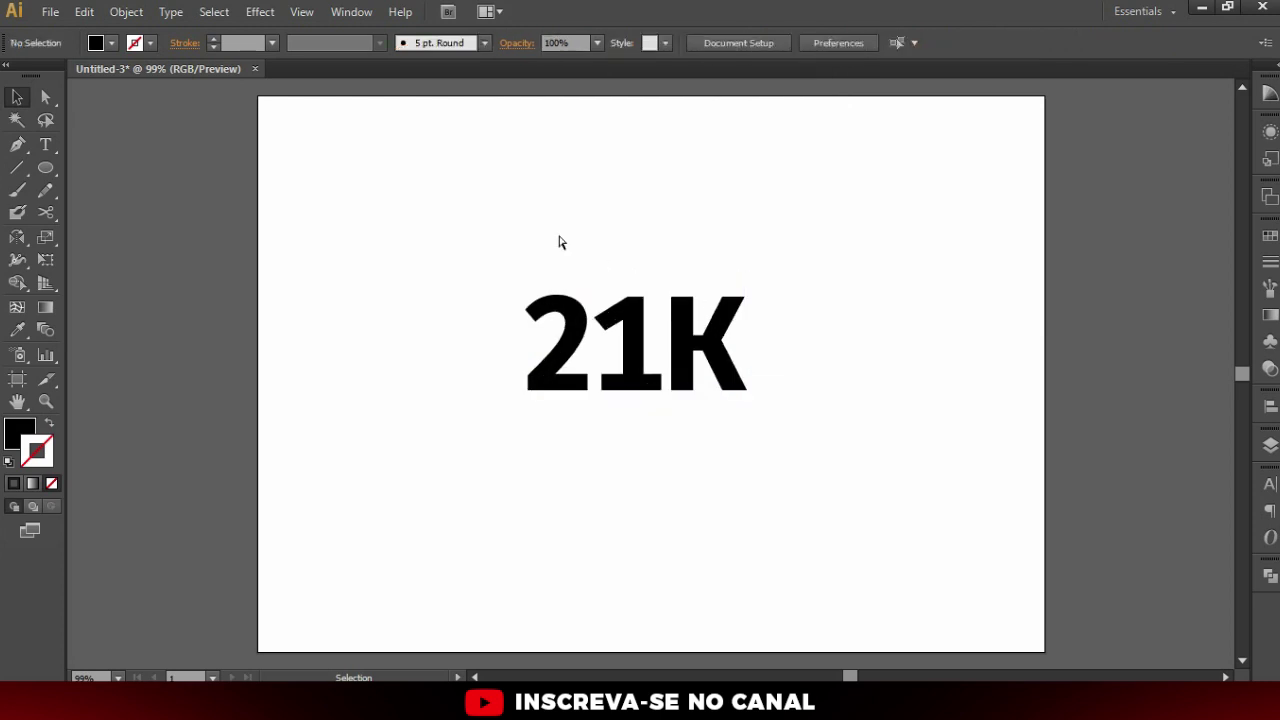
Enlarge the 21K text to about 230 pt and set its tracking to 9
{"action": "left_click", "coordinate": [678, 328]}
{"action": "left_click_drag", "start_coordinate": [697, 330], "coordinate": [695, 372]}
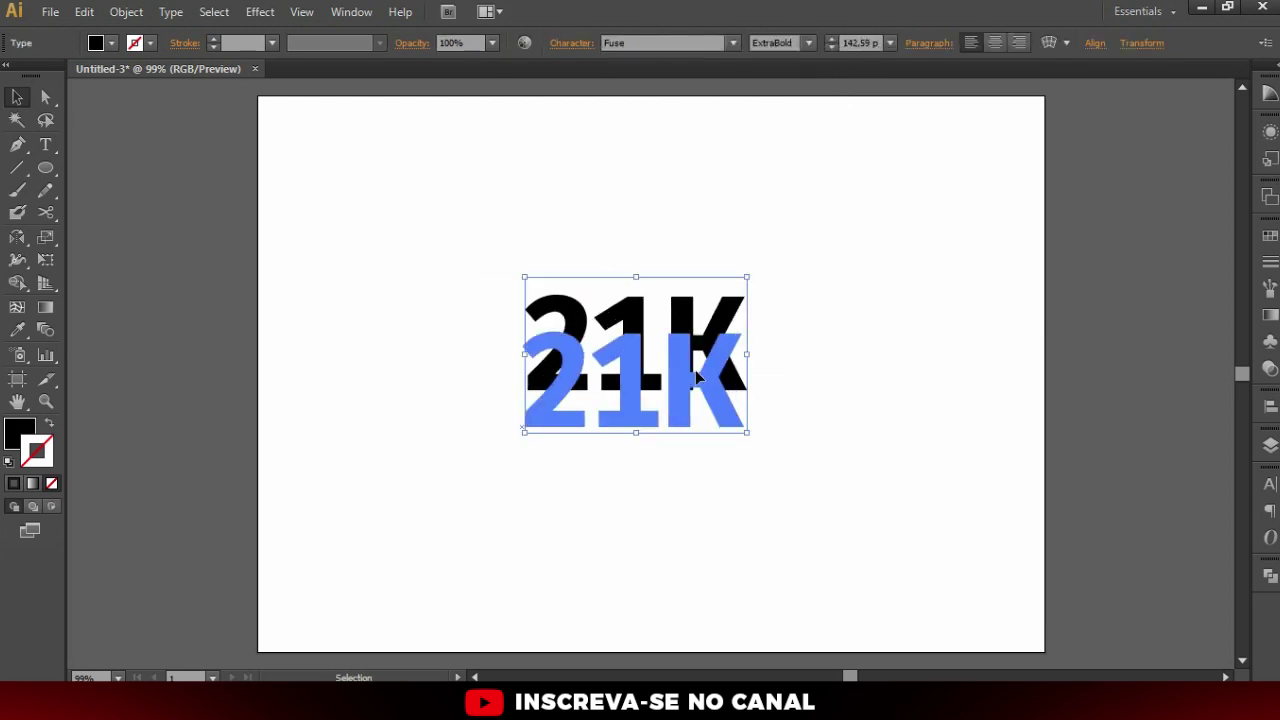
{"action": "left_click_drag", "start_coordinate": [746, 321], "coordinate": [824, 247]}
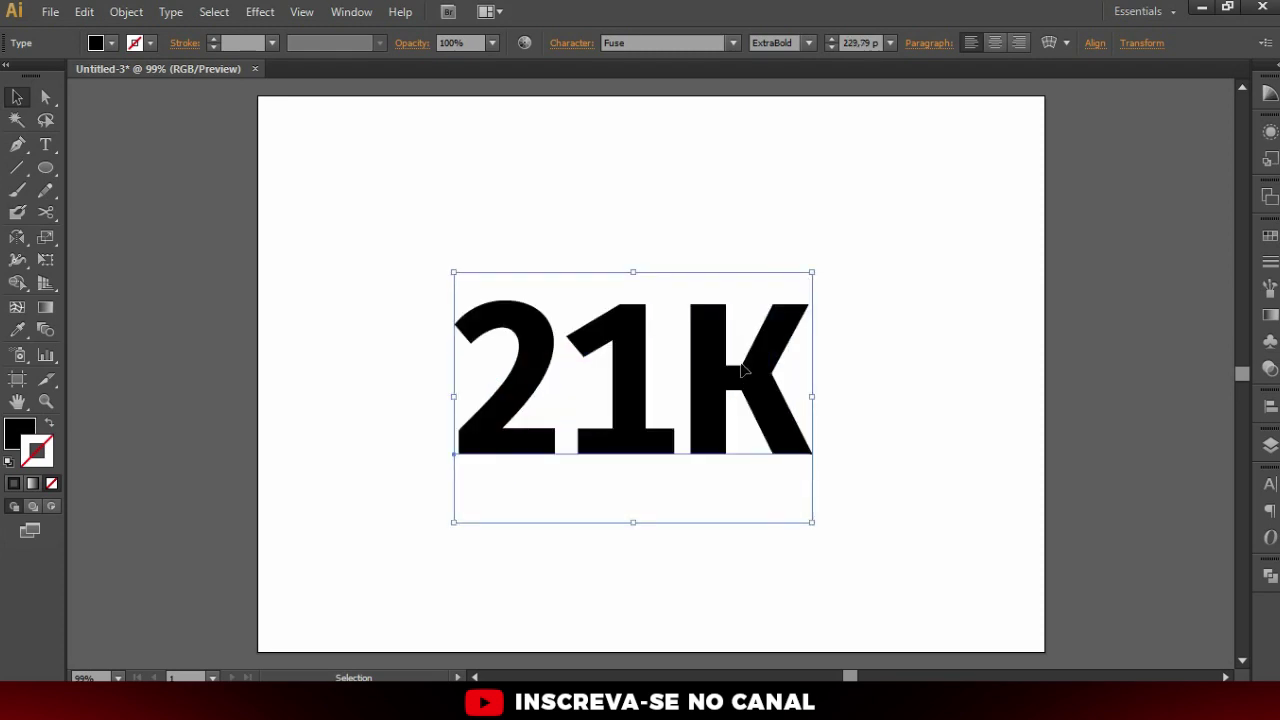
{"action": "left_click", "coordinate": [1270, 484]}
{"action": "left_click", "coordinate": [1205, 575]}
{"action": "type", "text": "9"}
{"action": "key", "text": "Return"}
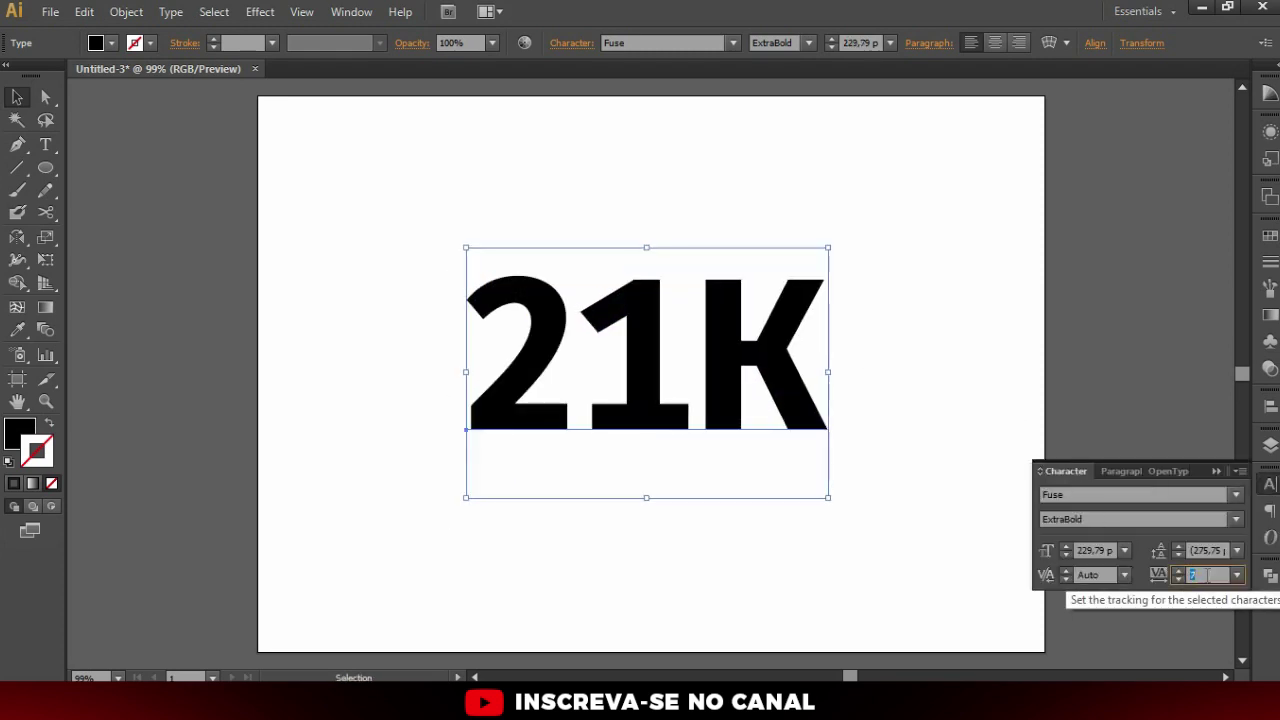
Convert the 21K text to outlines and reposition the outlined group
{"action": "left_click", "coordinate": [828, 376]}
{"action": "left_click_drag", "start_coordinate": [445, 215], "coordinate": [984, 504]}
{"action": "key", "text": "ctrl"}
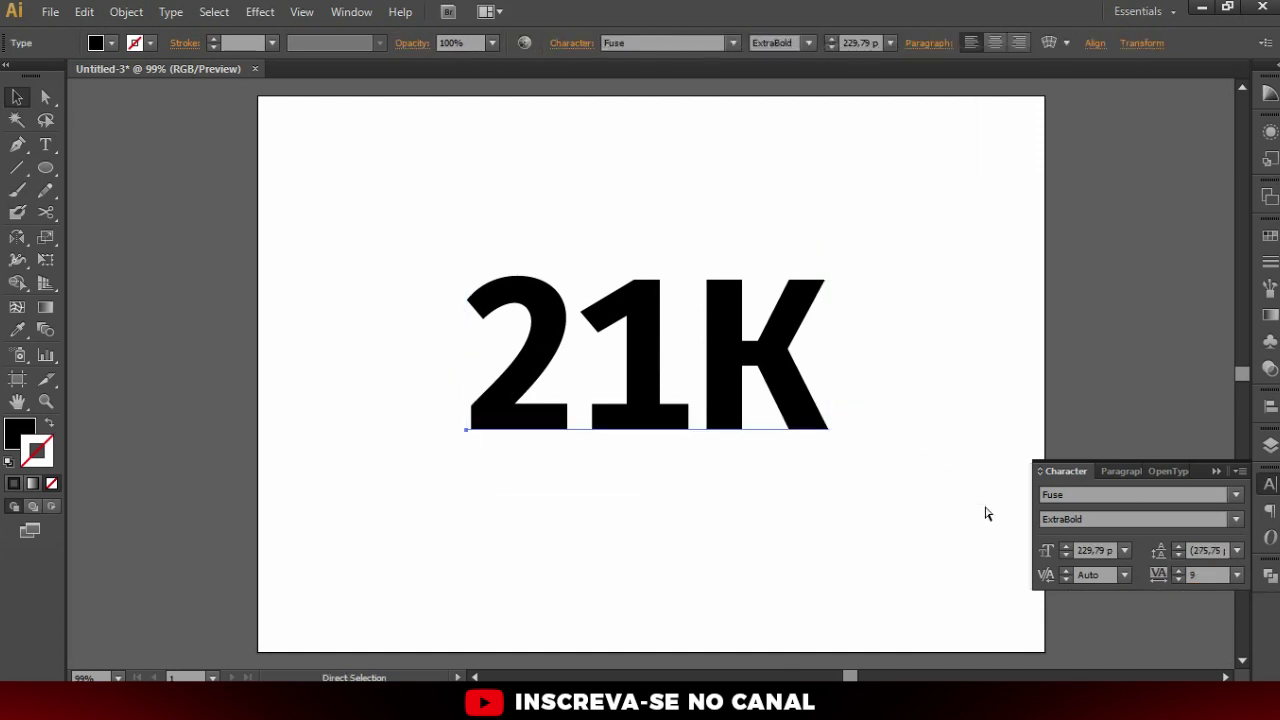
{"action": "key", "text": "shift+ctrl+o"}
{"action": "left_click", "coordinate": [845, 455]}
{"action": "left_click_drag", "start_coordinate": [800, 355], "coordinate": [788, 364]}
{"action": "key", "text": "ctrl+a"}
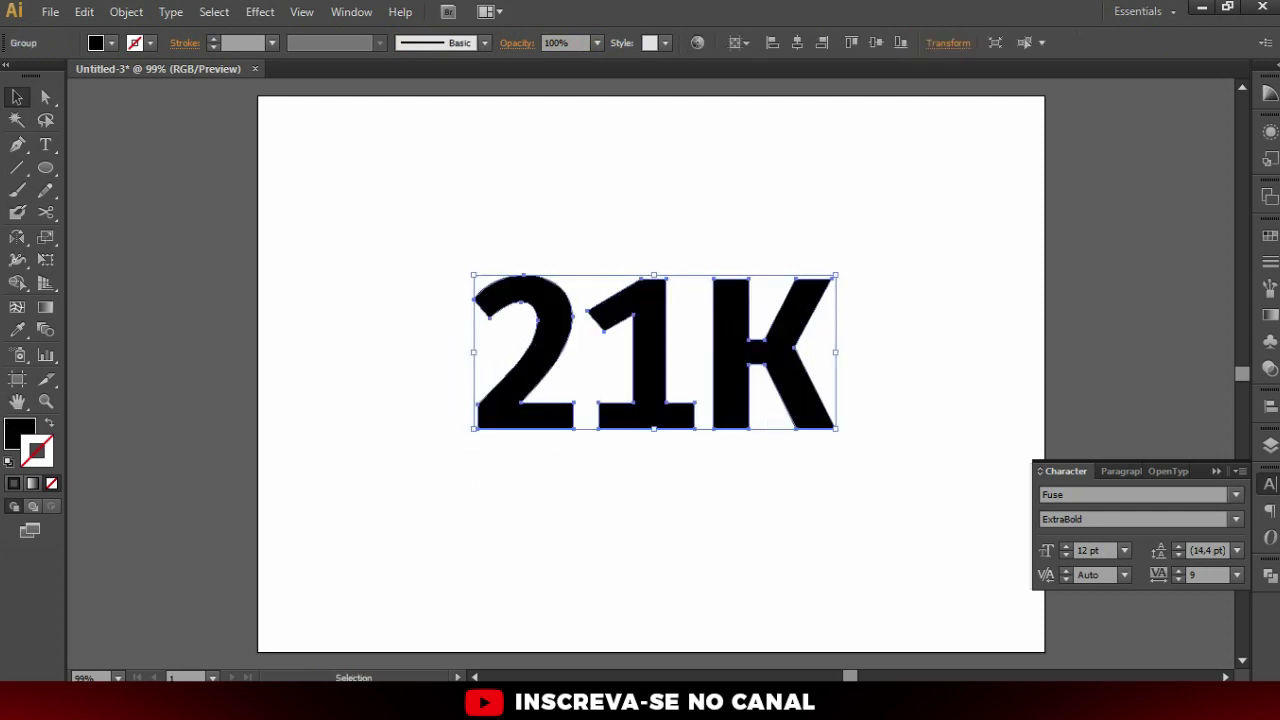
Lock Layer 1 holding the 21K outlines and add an empty Layer 2 above it
{"action": "left_click", "coordinate": [1270, 445]}
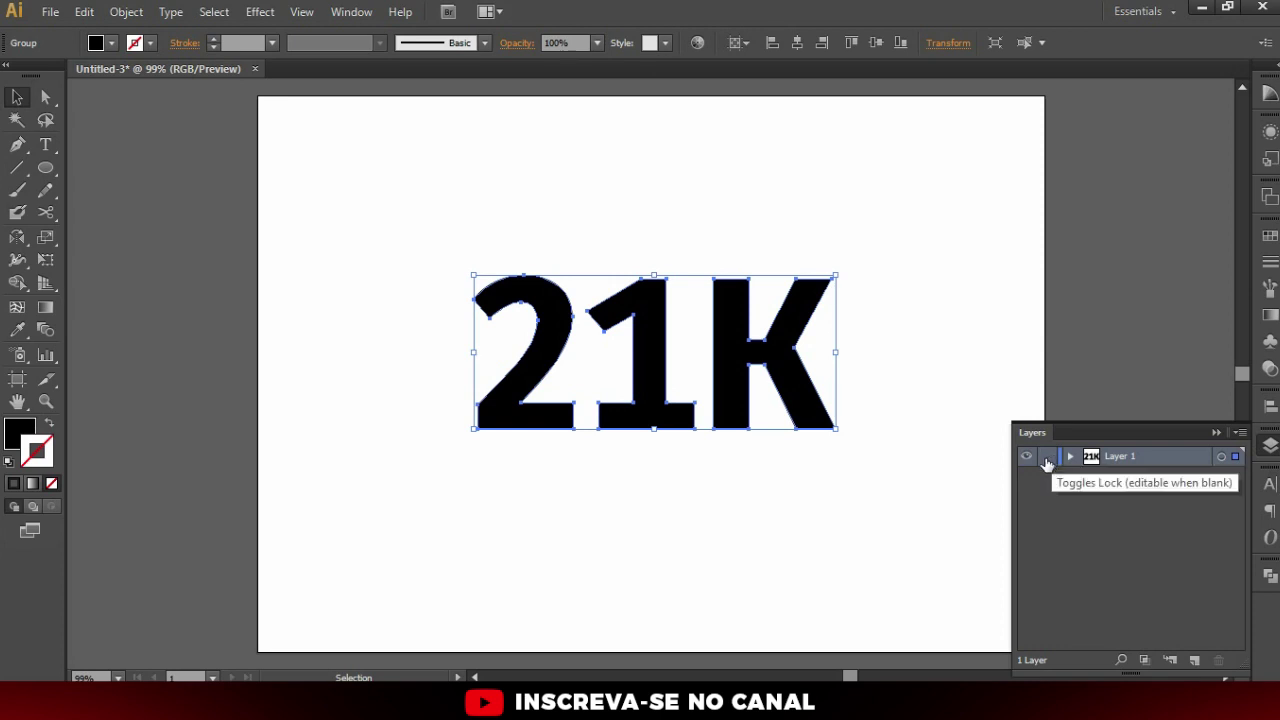
{"action": "left_click", "coordinate": [1047, 460]}
{"action": "left_click", "coordinate": [1193, 661]}
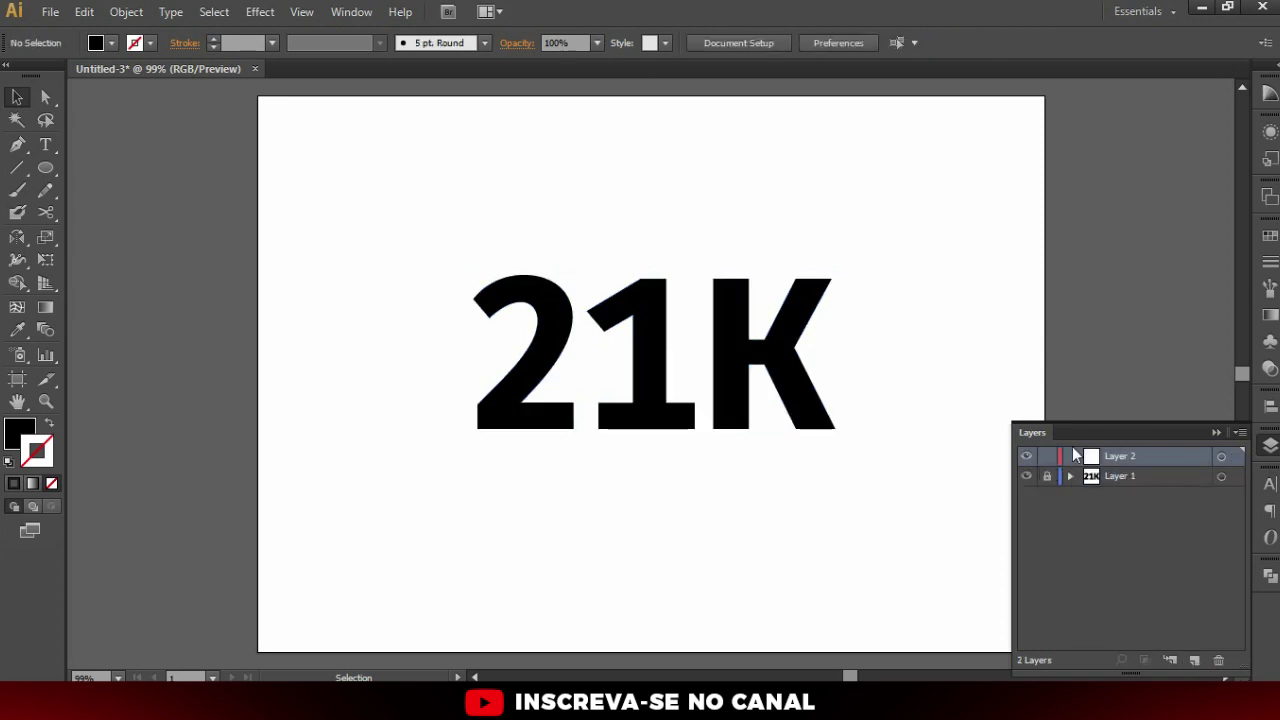
{"action": "key", "text": "b"}
Zoom in to 200% and set a red stroke with no fill
{"action": "scroll", "coordinate": [614, 366], "scroll_direction": "up", "scroll_amount": 1}
{"action": "scroll", "coordinate": [617, 343], "scroll_direction": "up", "scroll_amount": 1}
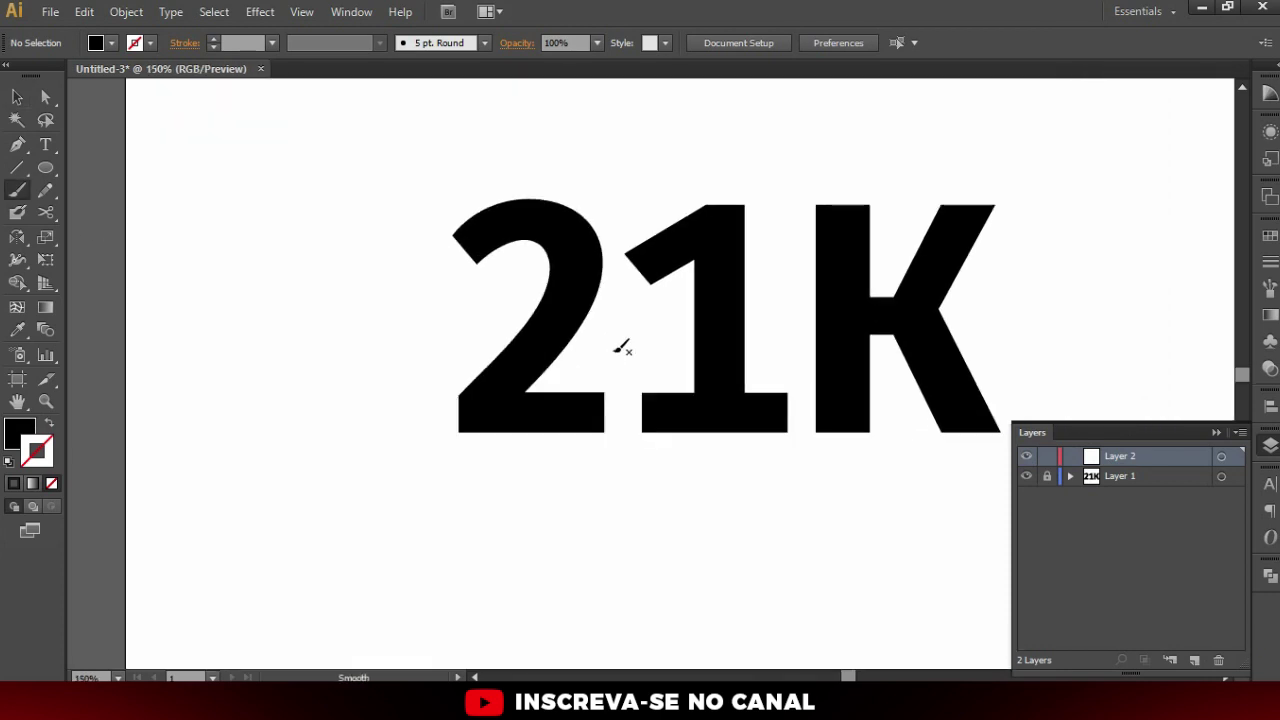
{"action": "scroll", "coordinate": [610, 315], "scroll_direction": "up", "scroll_amount": 1}
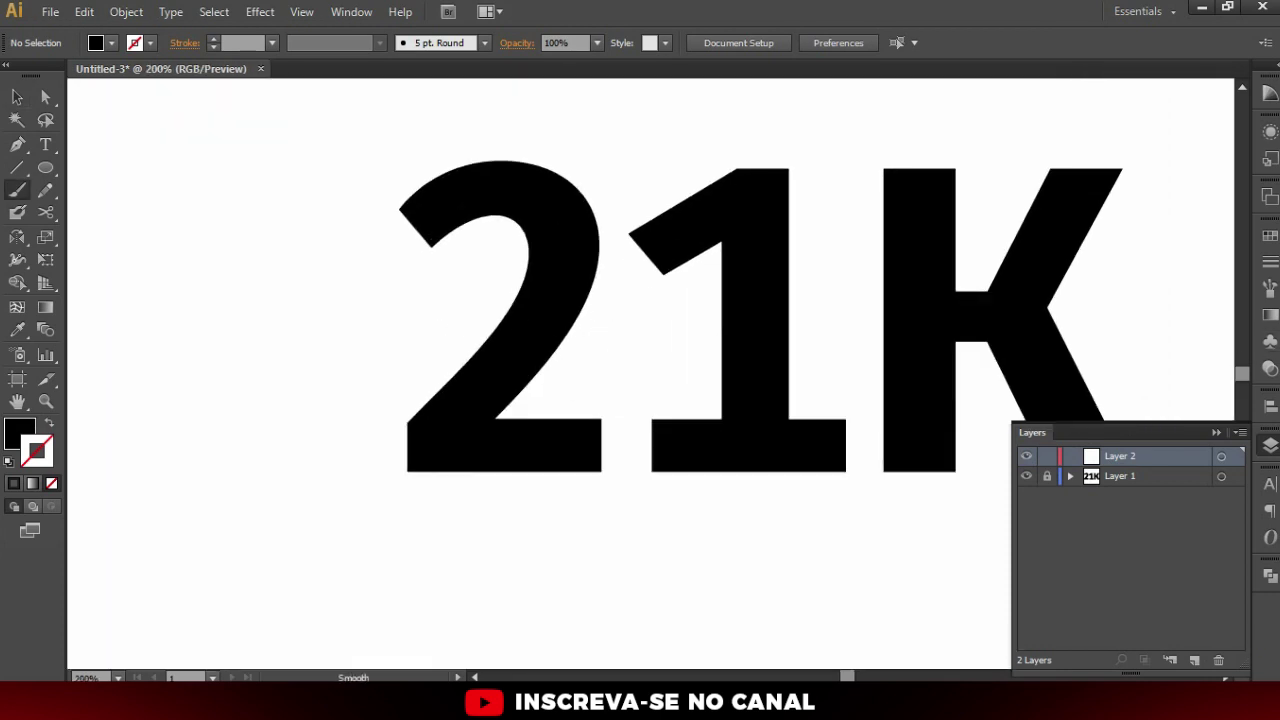
{"action": "left_click", "coordinate": [1268, 237]}
{"action": "left_click", "coordinate": [1097, 244]}
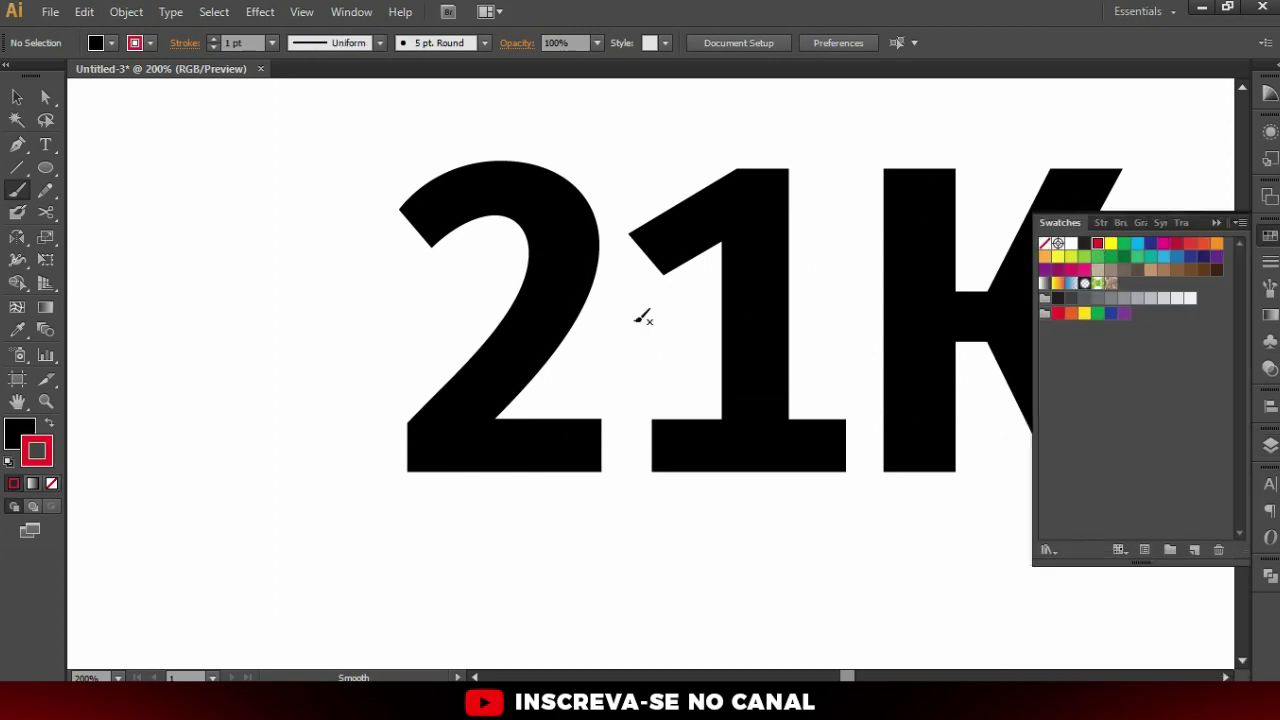
{"action": "left_click", "coordinate": [42, 456]}
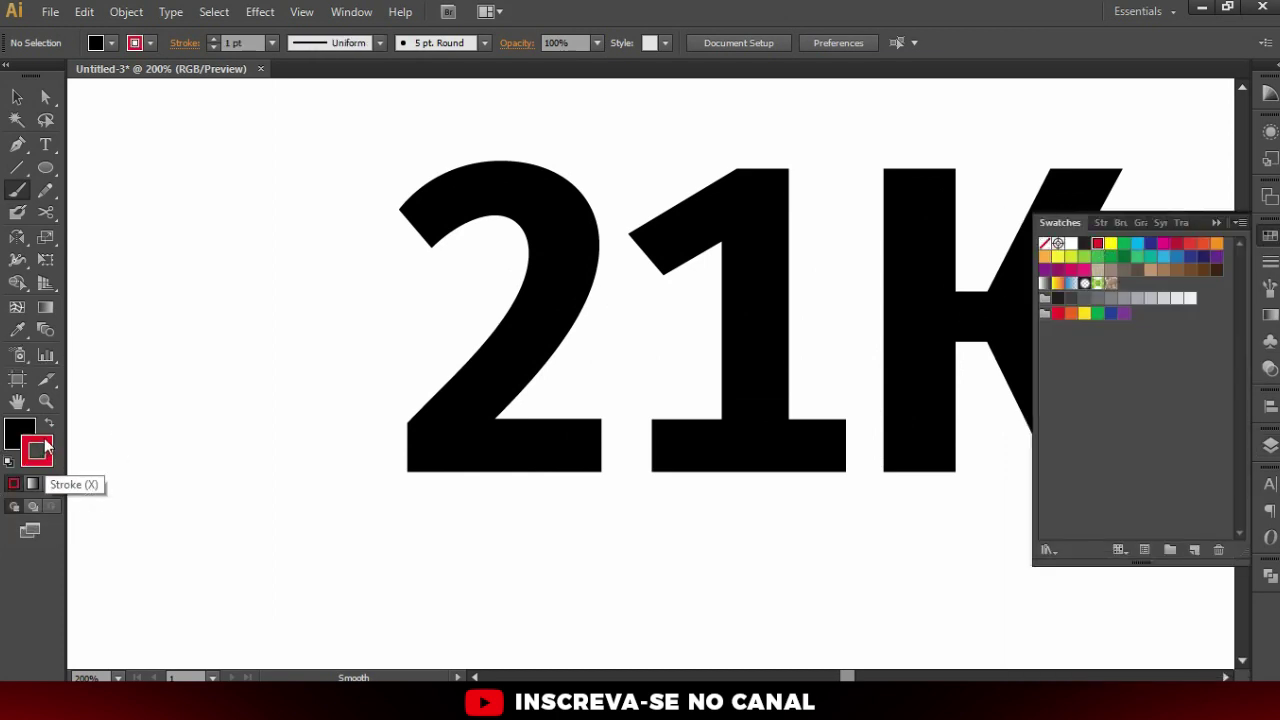
{"action": "left_click", "coordinate": [25, 432]}
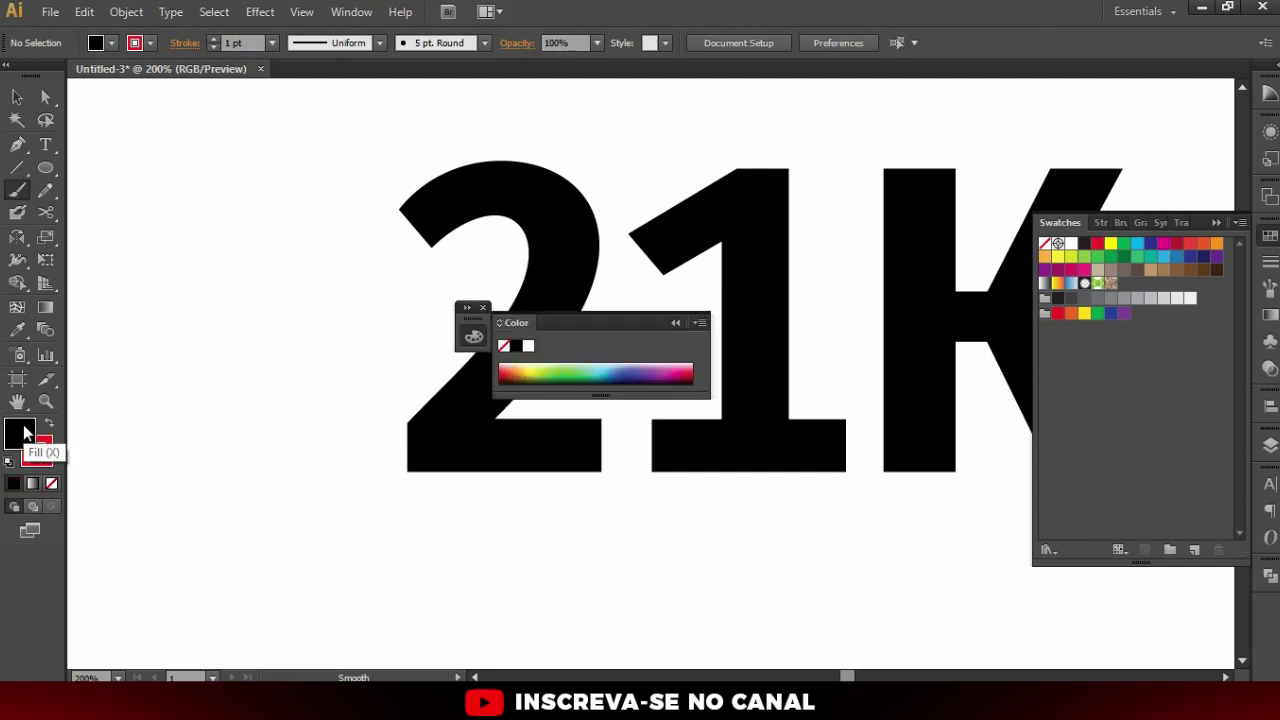
{"action": "left_click", "coordinate": [52, 483]}
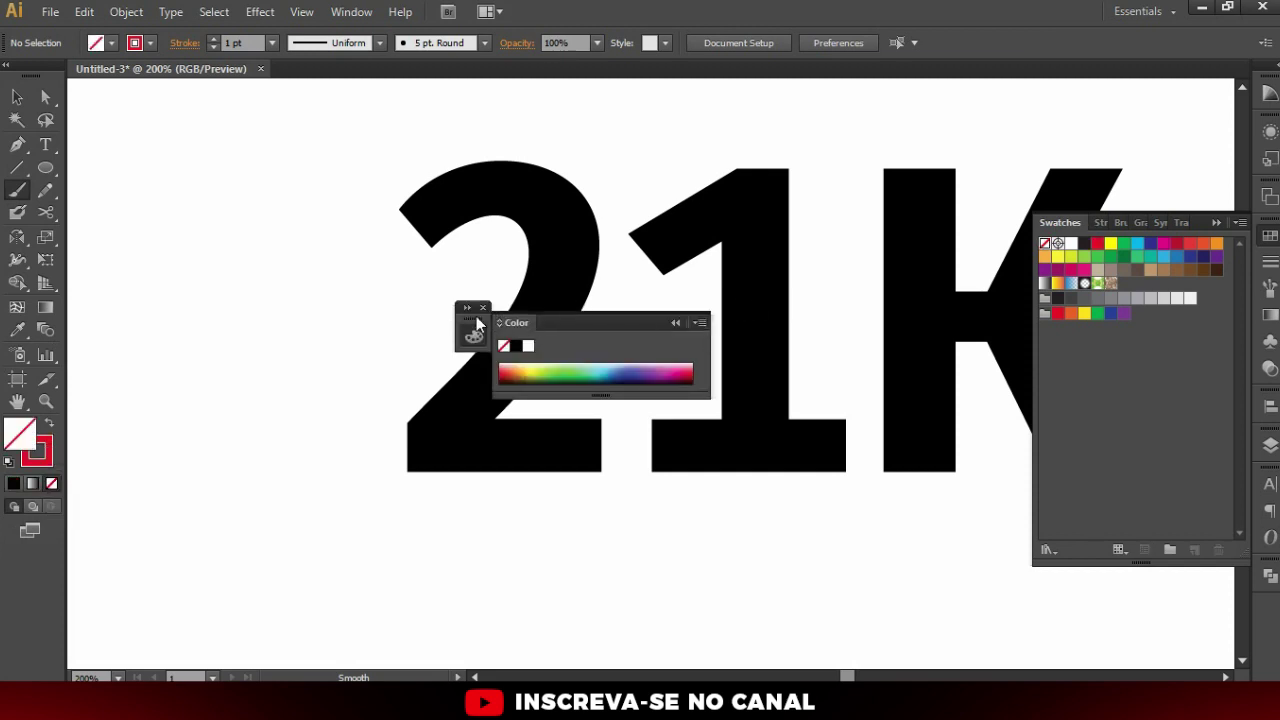
{"action": "left_click", "coordinate": [483, 313]}
Set the stroke weight to 0.5 pt, undoing trial brush strokes over the 2
{"action": "left_click_drag", "start_coordinate": [550, 338], "coordinate": [425, 505]}
{"action": "key", "text": "ctrl+z"}
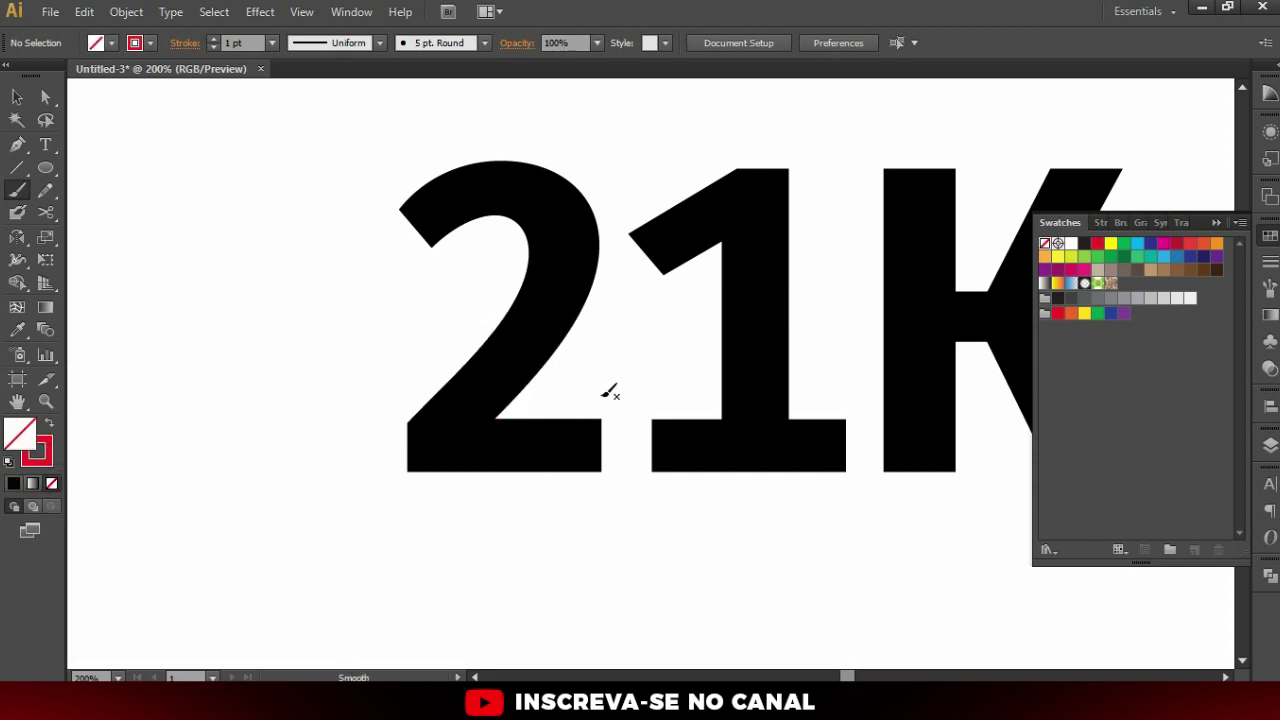
{"action": "left_click", "coordinate": [236, 43]}
{"action": "key", "text": "Return"}
{"action": "left_click_drag", "start_coordinate": [547, 238], "coordinate": [520, 458]}
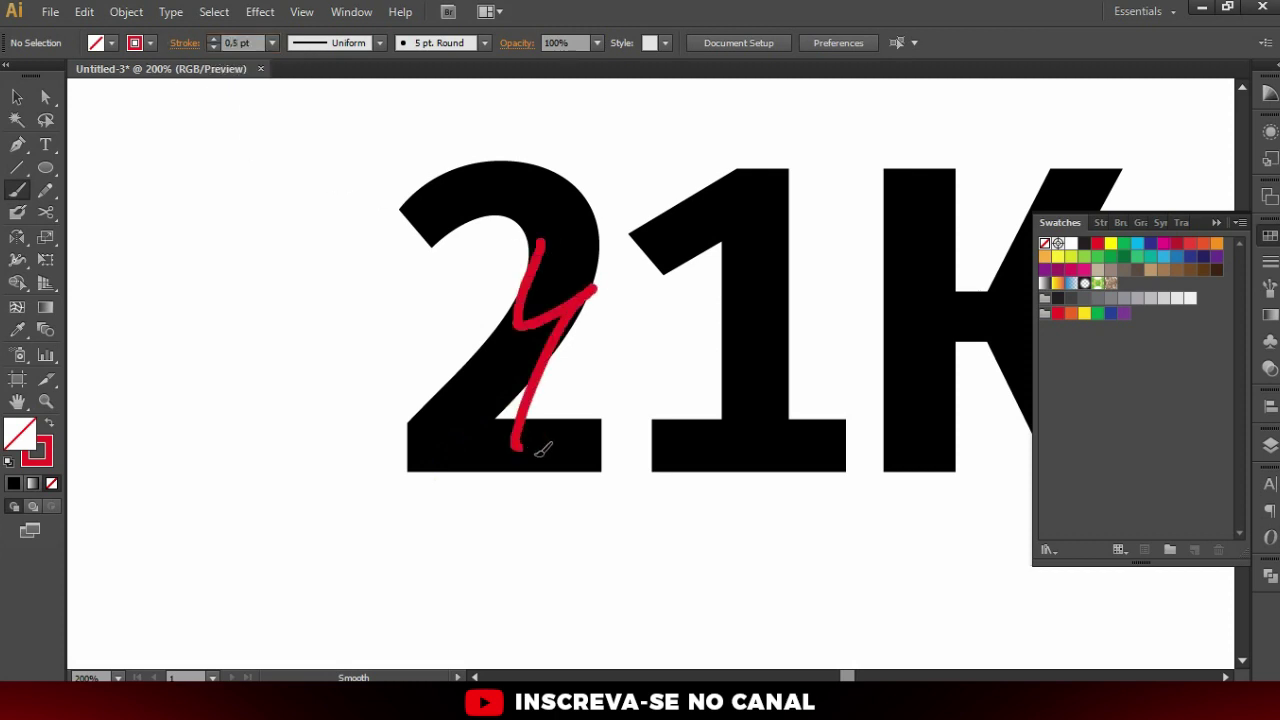
{"action": "key", "text": "ctrl+z"}
Draw a curved red test stroke, thin it to 0.5 pt, then delete it
{"action": "left_click_drag", "start_coordinate": [533, 263], "coordinate": [360, 320]}
{"action": "key", "text": "v"}
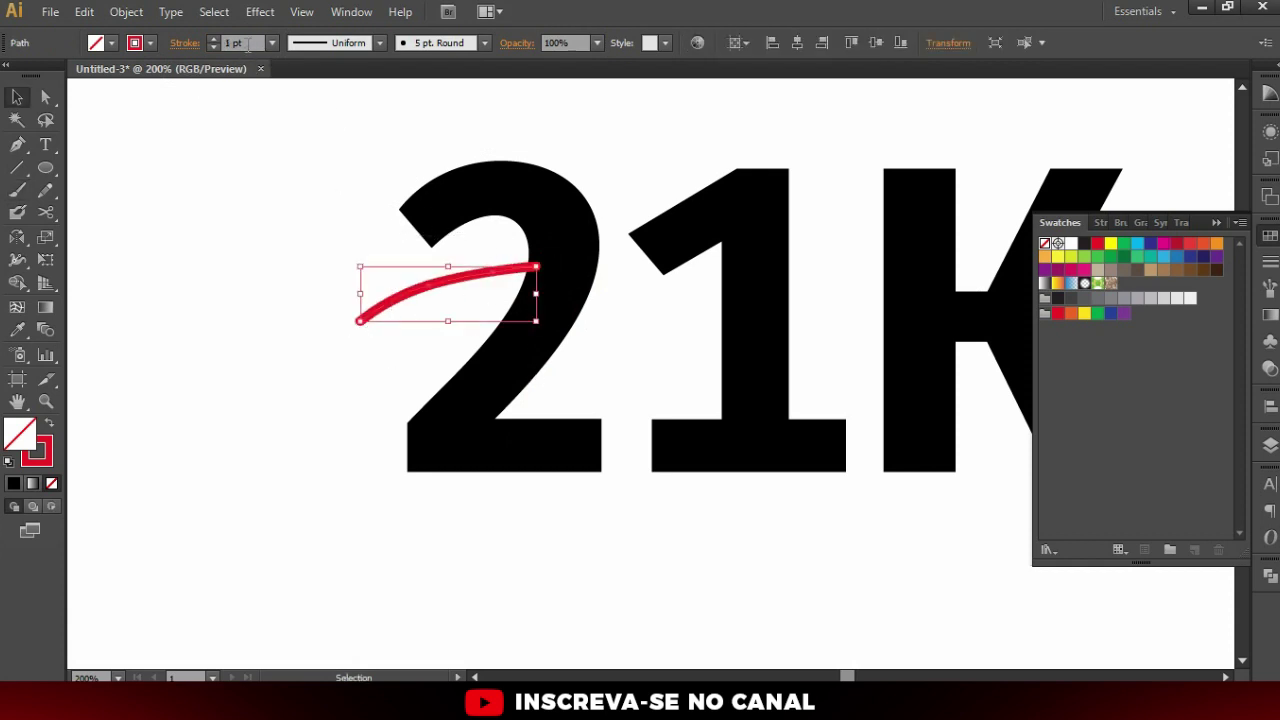
{"action": "type", "text": "5"}
{"action": "key", "text": "Return"}
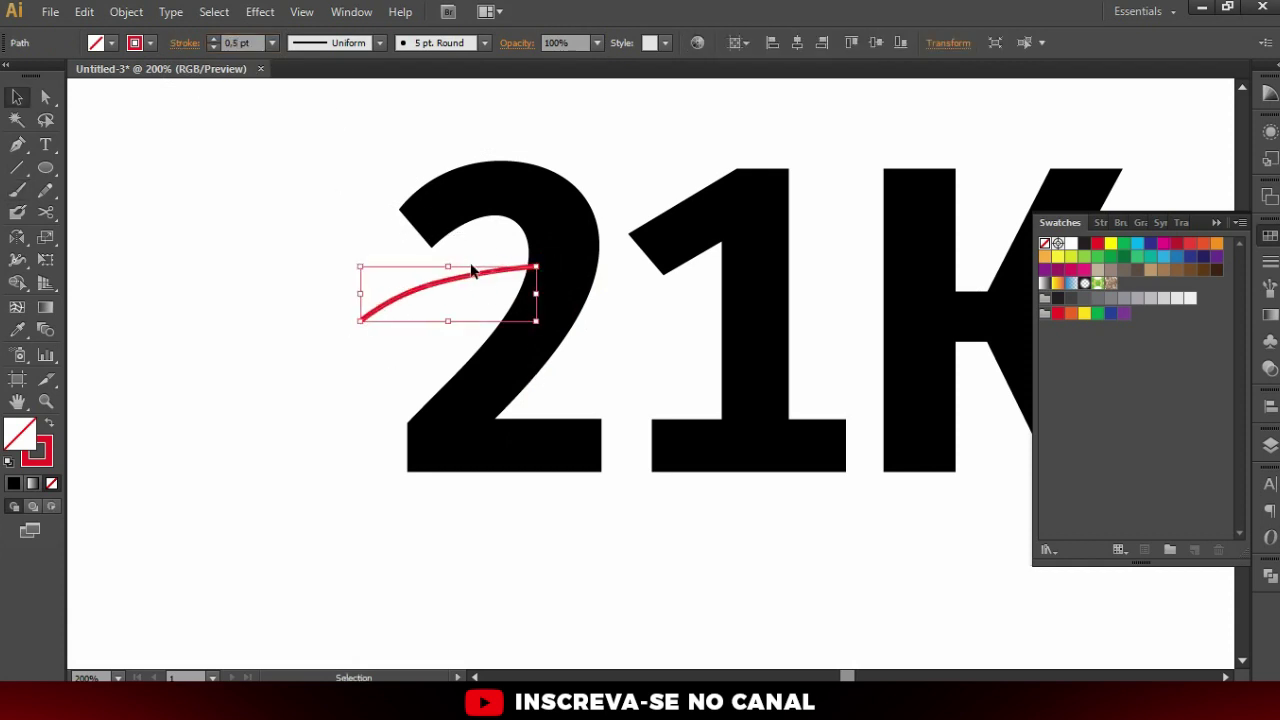
{"action": "key", "text": "b"}
{"action": "key", "text": "v"}
{"action": "key", "text": "Delete"}
{"action": "key", "text": "b"}
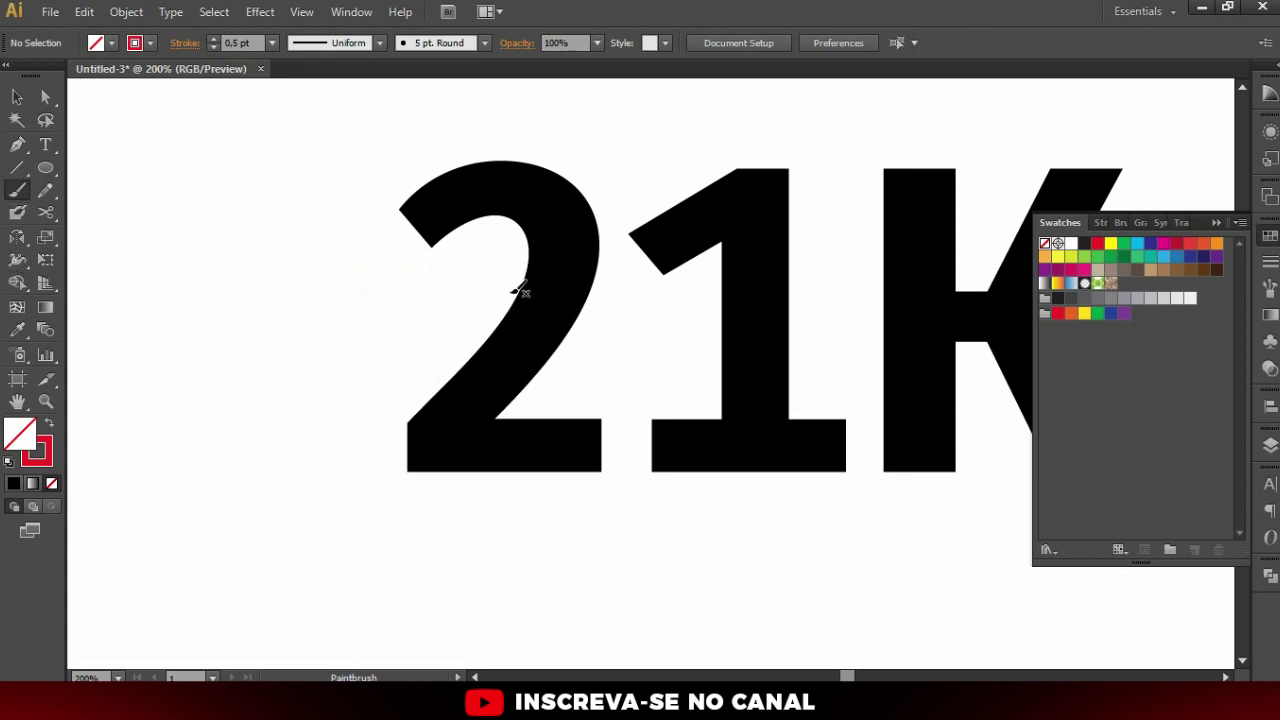
Switch to the Pencil, undo a test curve, and set the stroke weight to 1 pt
{"action": "key", "text": "n"}
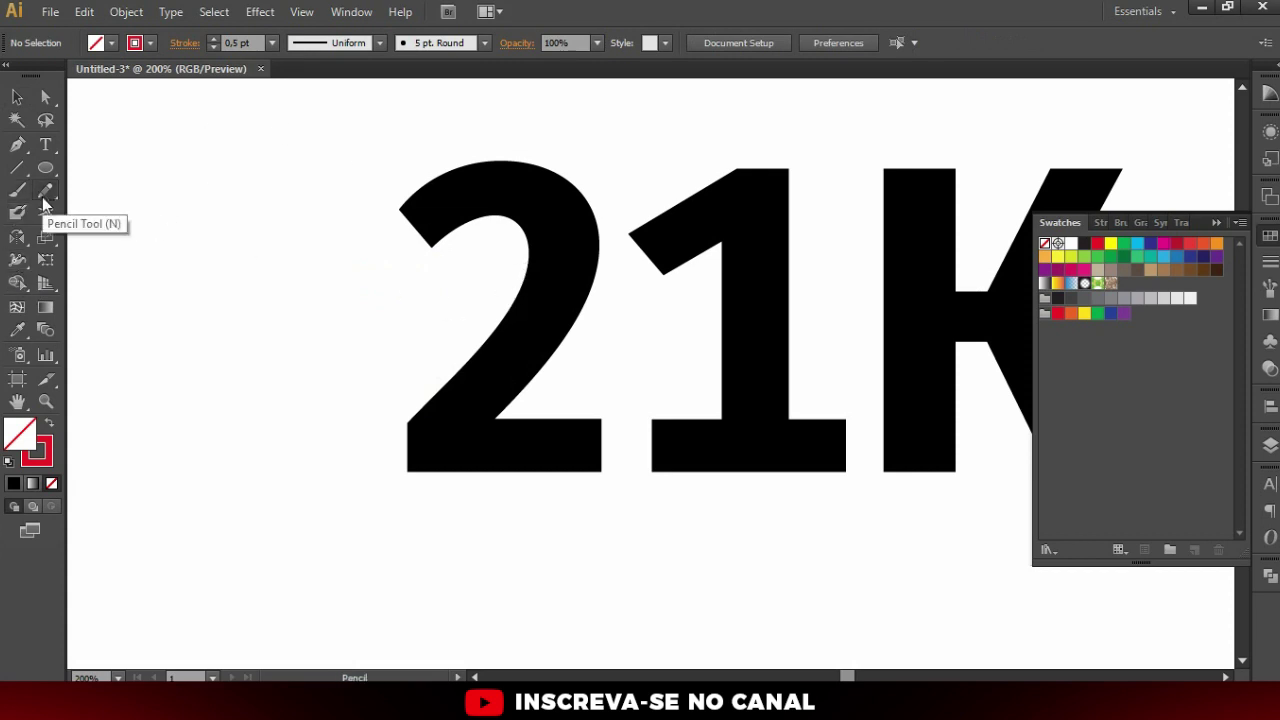
{"action": "left_click_drag", "start_coordinate": [420, 215], "coordinate": [440, 418]}
{"action": "key", "text": "ctrl+z"}
{"action": "left_click", "coordinate": [240, 42]}
{"action": "type", "text": "1"}
{"action": "key", "text": "Return"}
Draw and undo trial pencil strokes over the 2, keeping the 1 pt weight
{"action": "mouse_move", "coordinate": [243, 146]}
{"action": "left_mouse_down"}
{"action": "mouse_move", "coordinate": [410, 368]}
{"action": "mouse_move", "coordinate": [408, 196]}
{"action": "mouse_move", "coordinate": [335, 395]}
{"action": "left_mouse_up"}
{"action": "key", "text": "ctrl+z"}
{"action": "key", "text": "ctrl+z"}
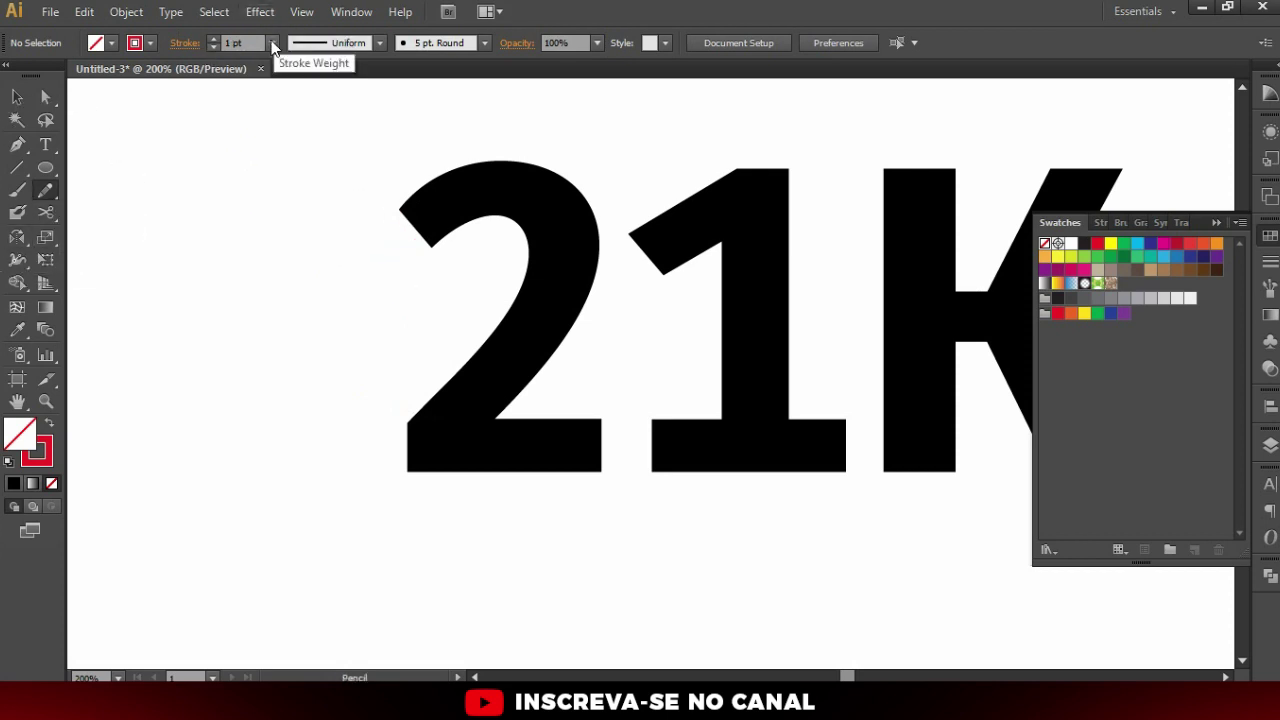
{"action": "left_click", "coordinate": [232, 42]}
{"action": "key", "text": "Return"}
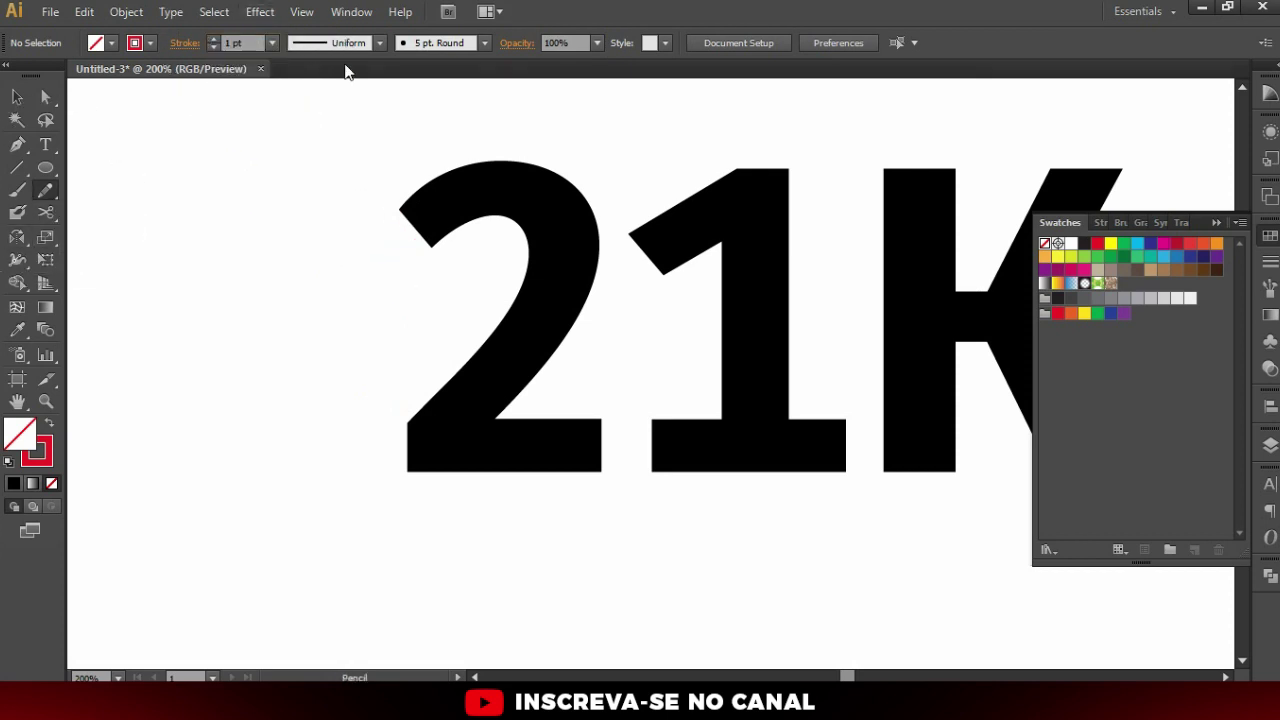
{"action": "left_click_drag", "start_coordinate": [512, 291], "coordinate": [501, 511]}
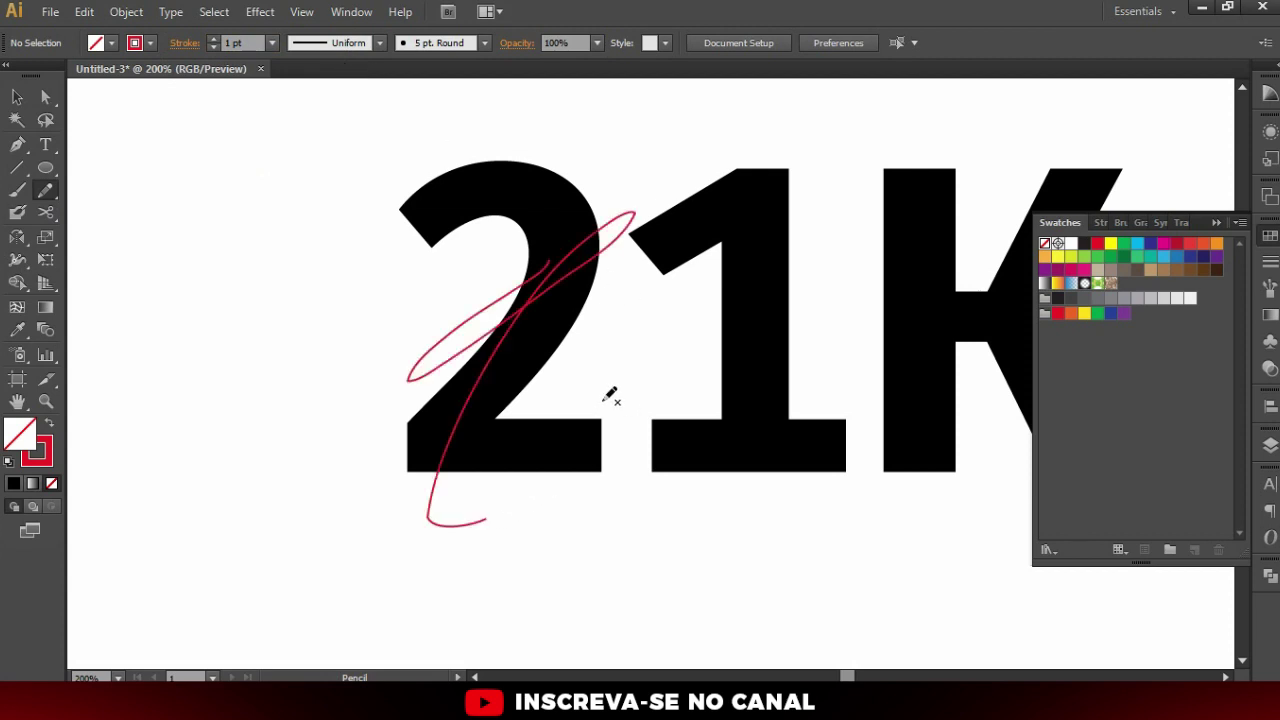
{"action": "key", "text": "ctrl+z"}
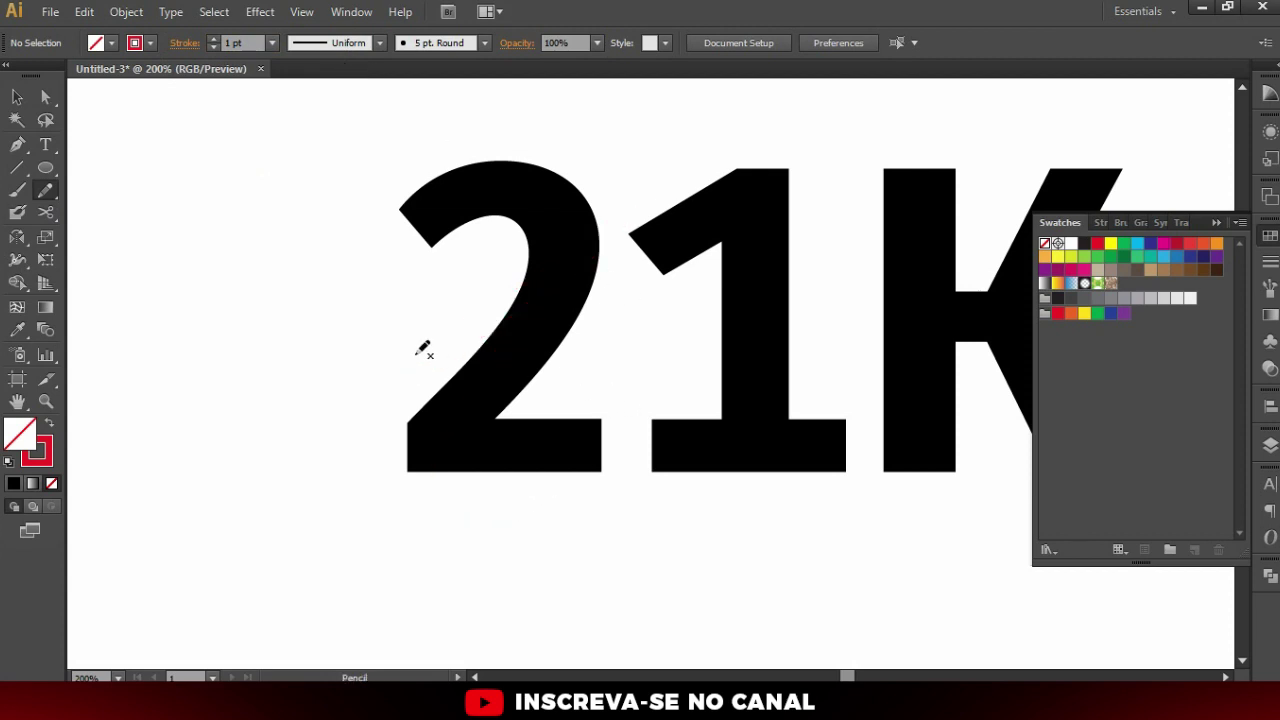
Set Pencil options to Fidelity 2,5 px and Smoothness 2%, keeping fill for new strokes
{"action": "key", "text": "Return"}
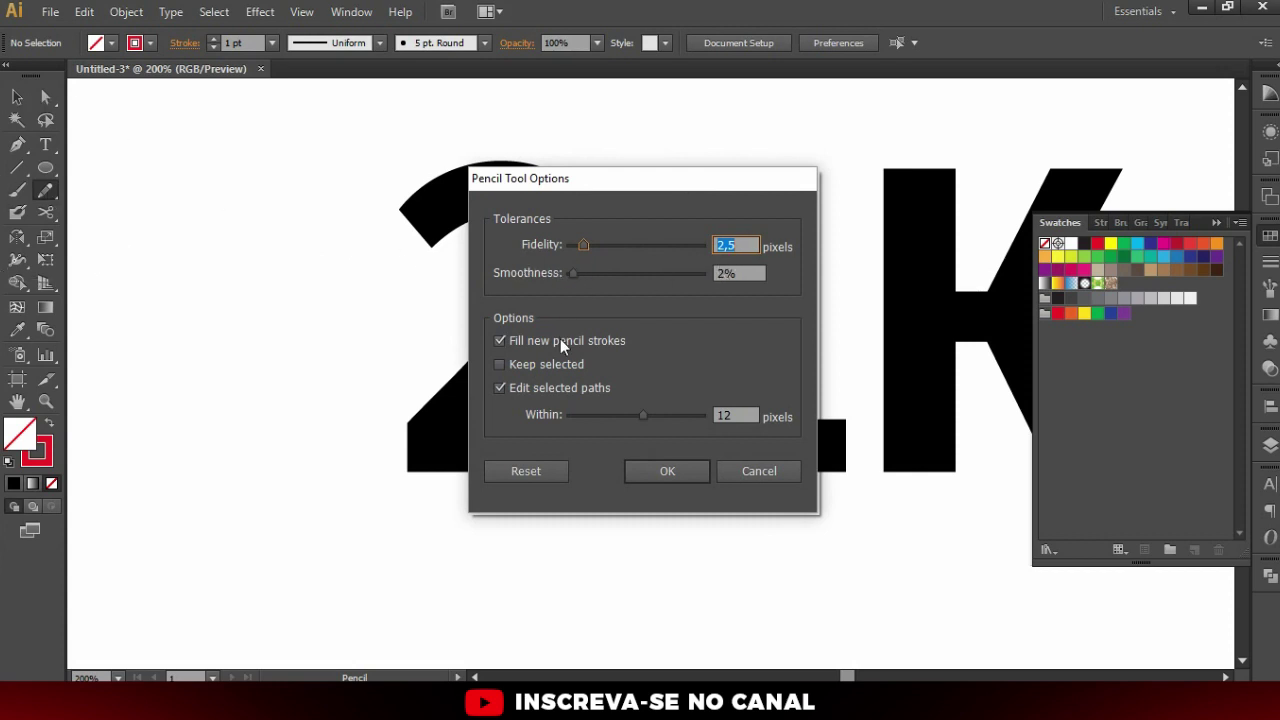
{"action": "left_click", "coordinate": [750, 276]}
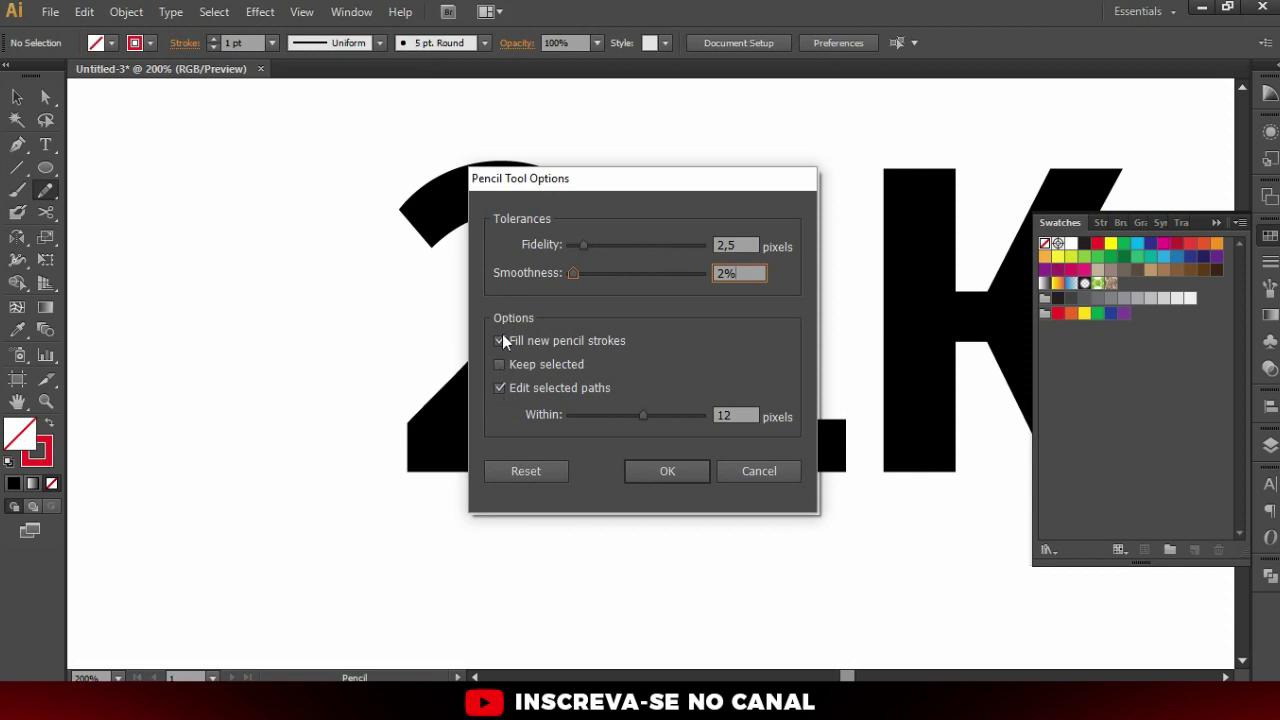
{"action": "left_click", "coordinate": [697, 470]}
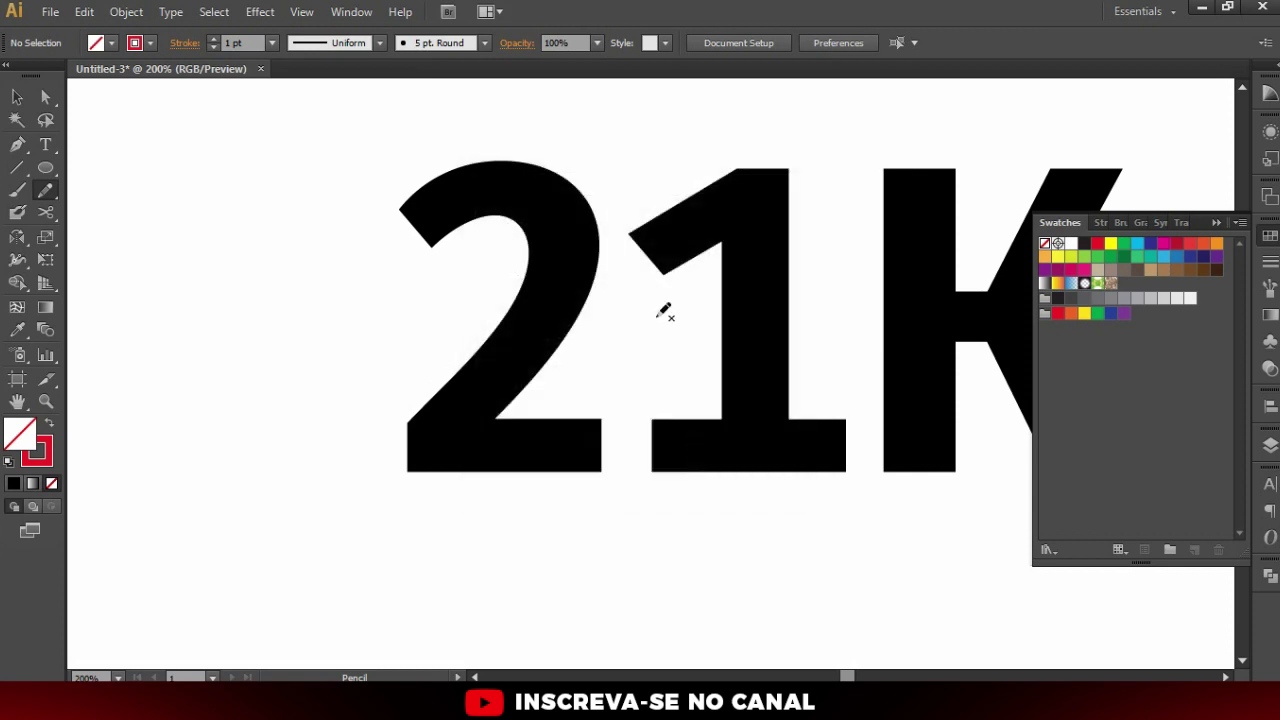
Draw and undo a test pencil stroke across the 21K
{"action": "scroll", "coordinate": [586, 329], "scroll_direction": "up", "scroll_amount": 1}
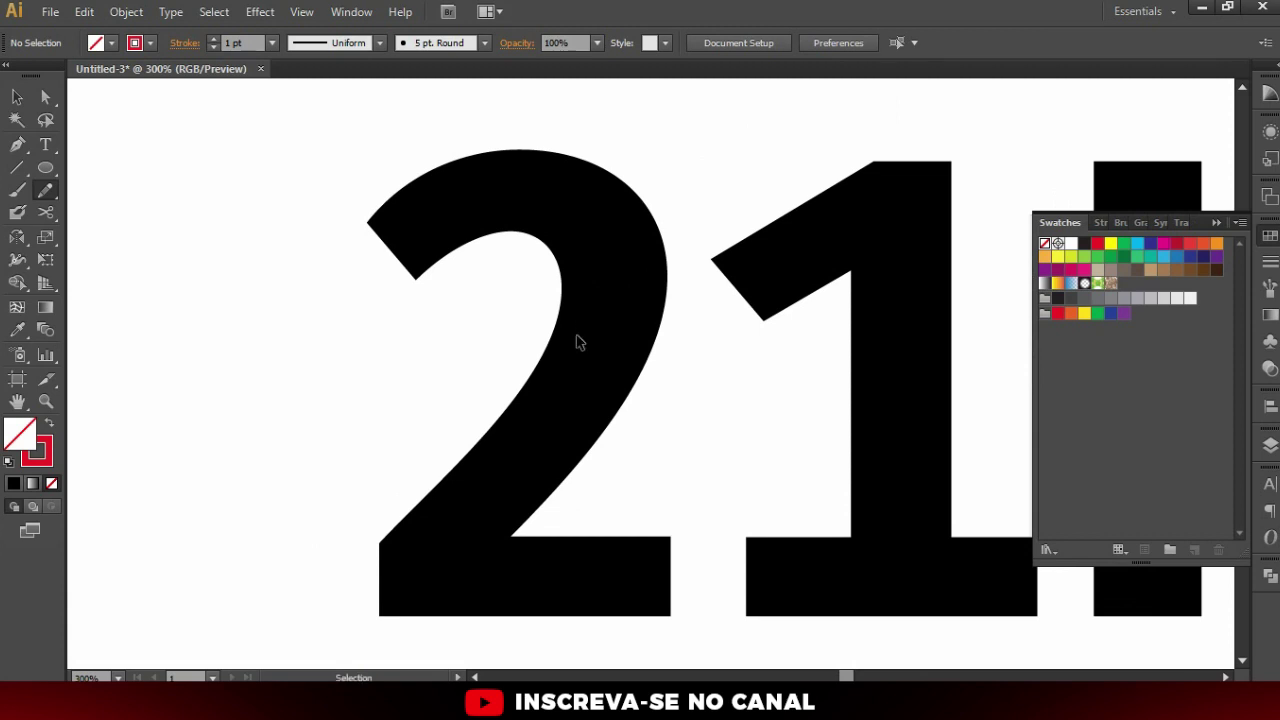
{"action": "scroll", "coordinate": [574, 340], "scroll_direction": "up", "scroll_amount": 1}
{"action": "scroll", "coordinate": [518, 380], "scroll_direction": "down", "scroll_amount": 1}
{"action": "scroll", "coordinate": [454, 384], "scroll_direction": "down", "scroll_amount": 2}
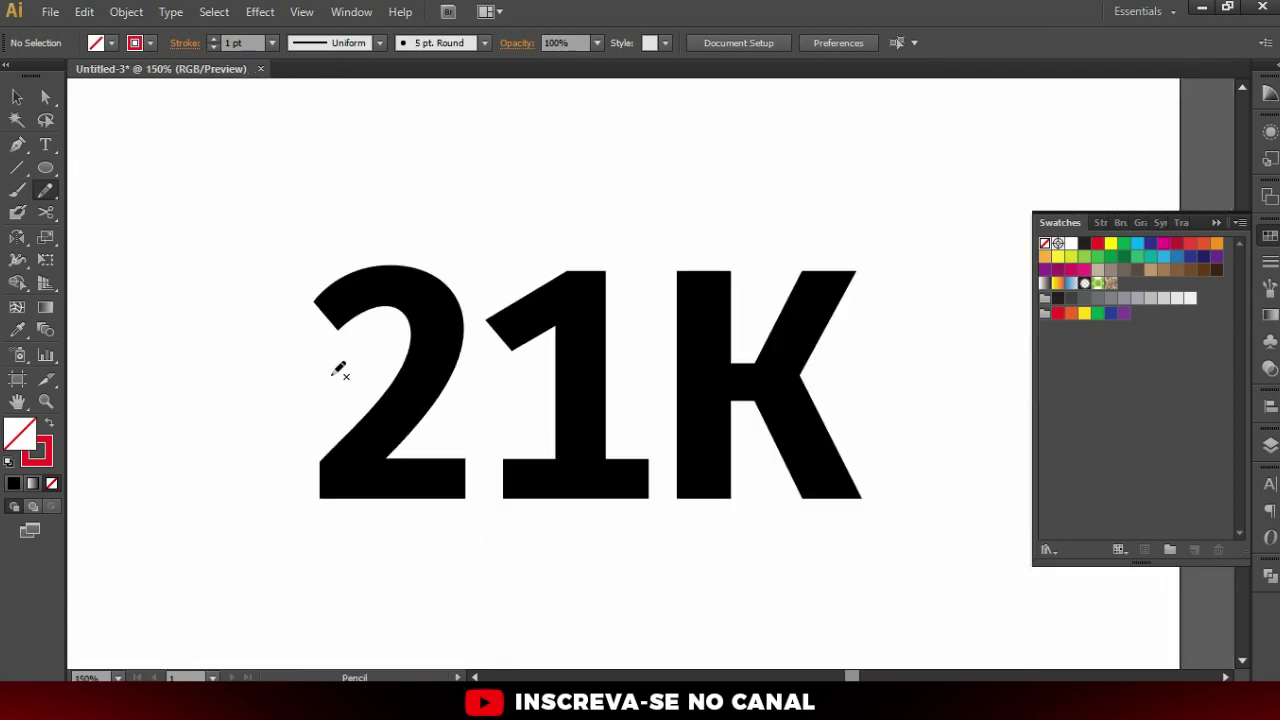
{"action": "left_click_drag", "start_coordinate": [334, 378], "coordinate": [858, 368]}
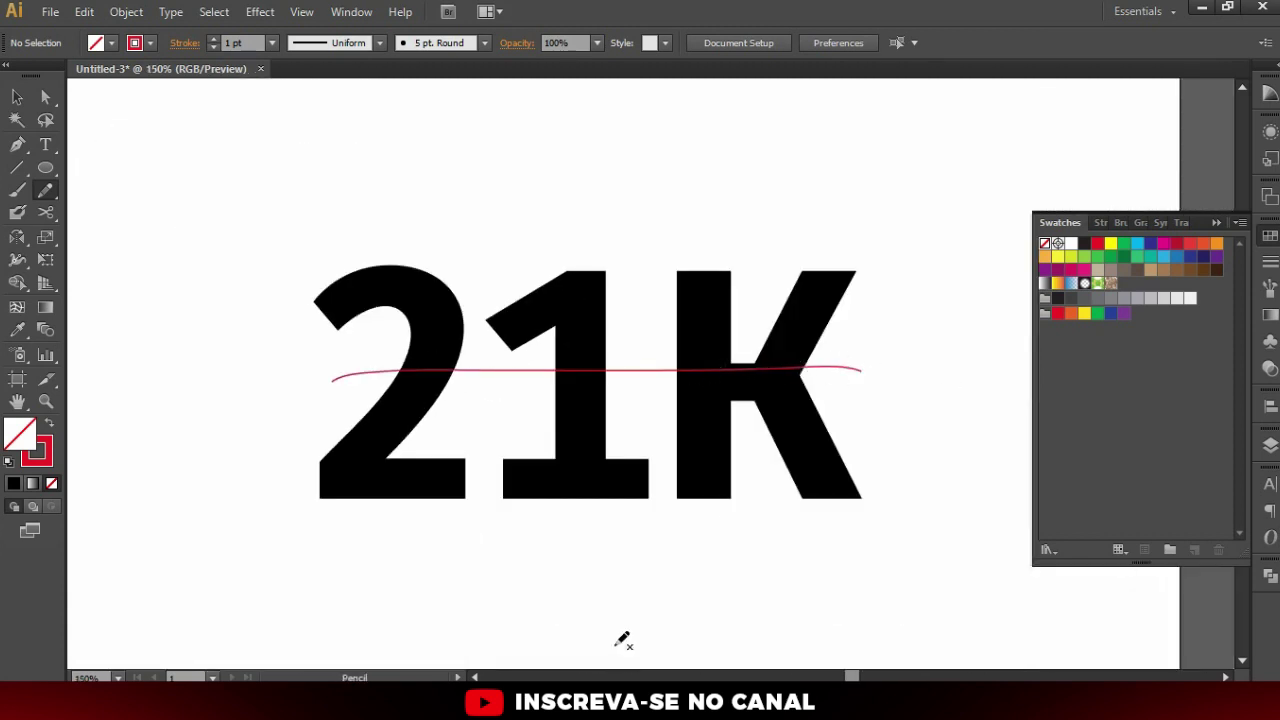
{"action": "key", "text": "ctrl+z"}
{"action": "scroll", "coordinate": [429, 457], "scroll_direction": "up", "scroll_amount": 1}
{"action": "scroll", "coordinate": [580, 310], "scroll_direction": "up", "scroll_amount": 1}
{"action": "scroll", "coordinate": [566, 340], "scroll_direction": "up", "scroll_amount": 1}
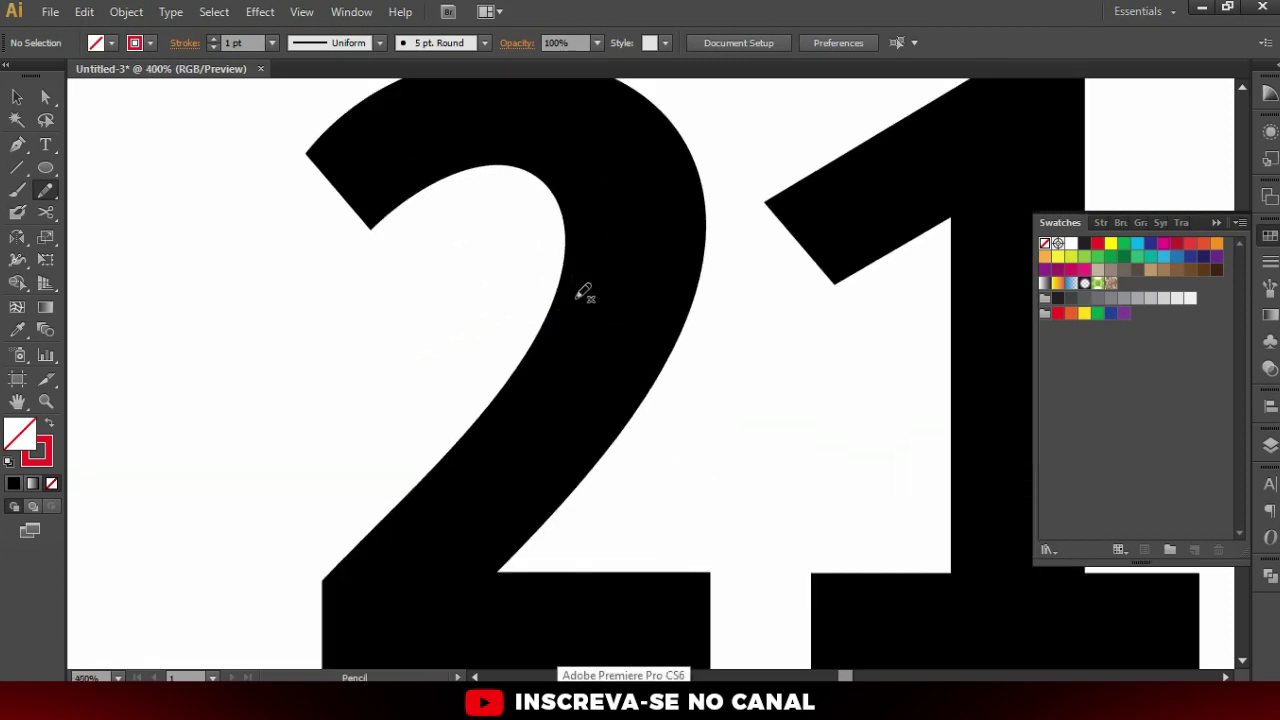
Trace a first drip outline over the 2, undo it, and adjust the Pencil Smoothness
{"action": "left_click_drag", "start_coordinate": [542, 299], "coordinate": [673, 302]}
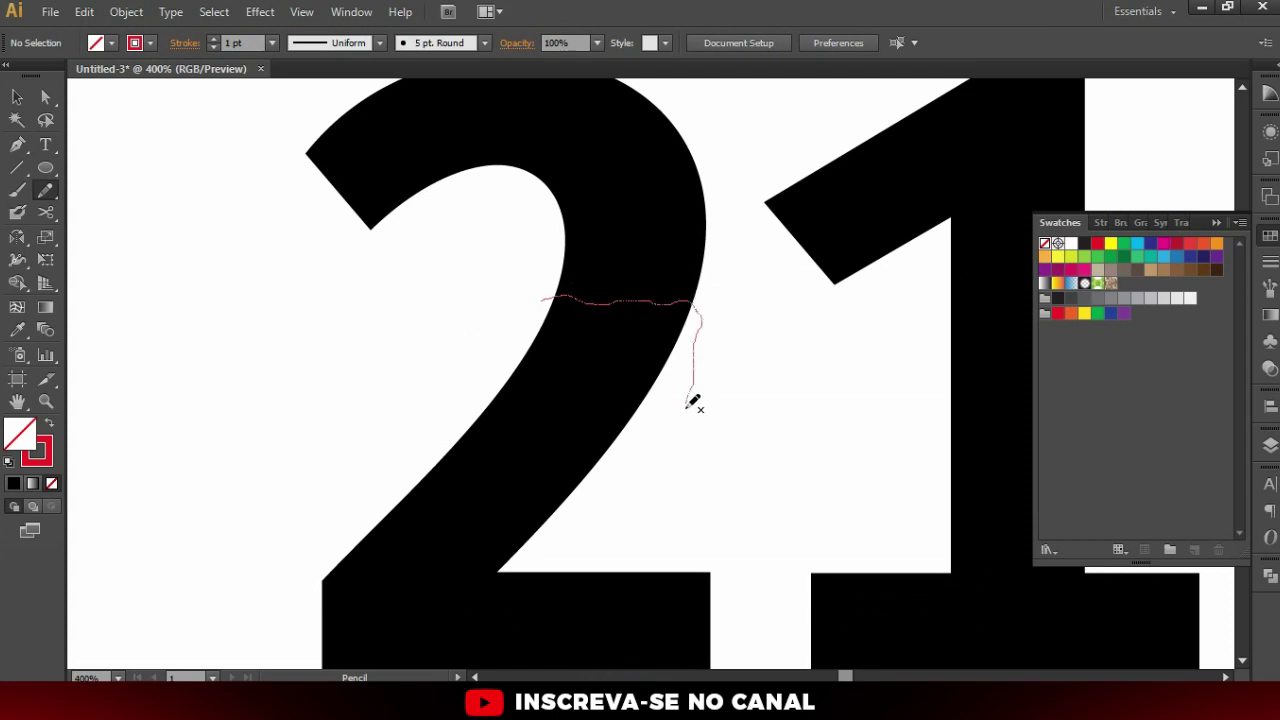
{"action": "left_click_drag", "start_coordinate": [660, 387], "coordinate": [628, 338]}
{"action": "scroll", "coordinate": [668, 398], "scroll_direction": "up", "scroll_amount": 1}
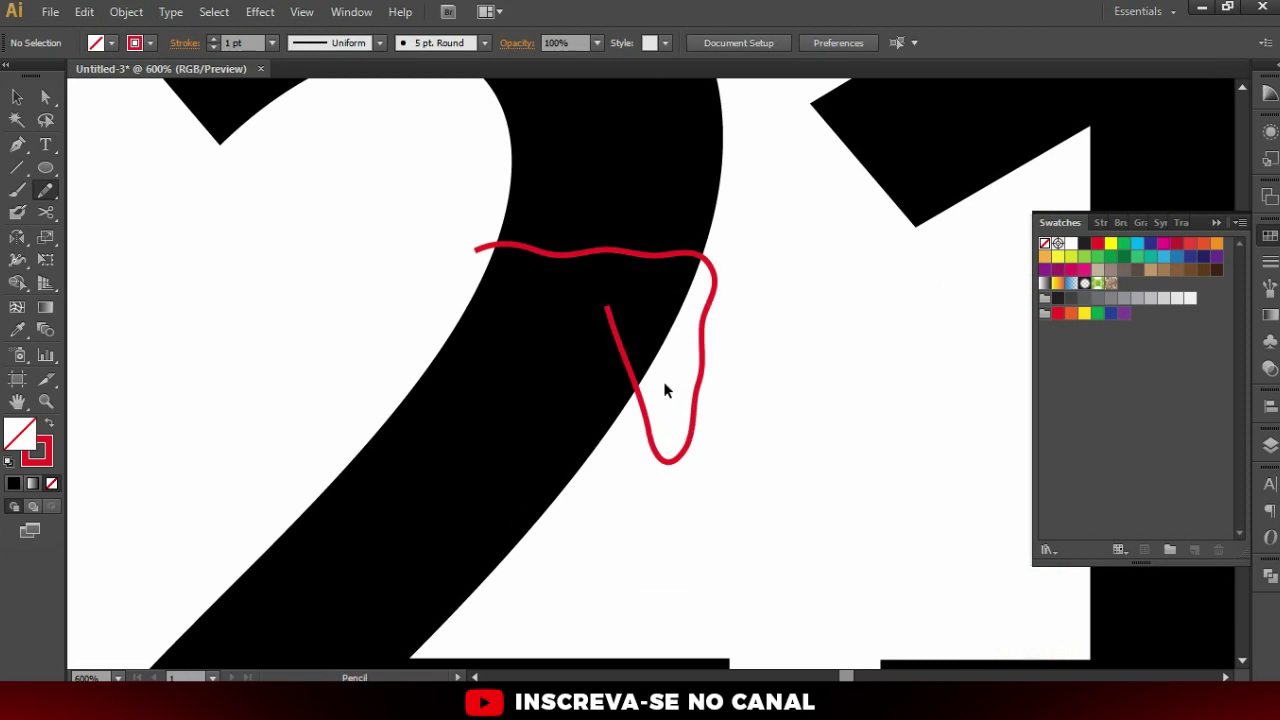
{"action": "key", "text": "ctrl+z"}
{"action": "key", "text": "Return"}
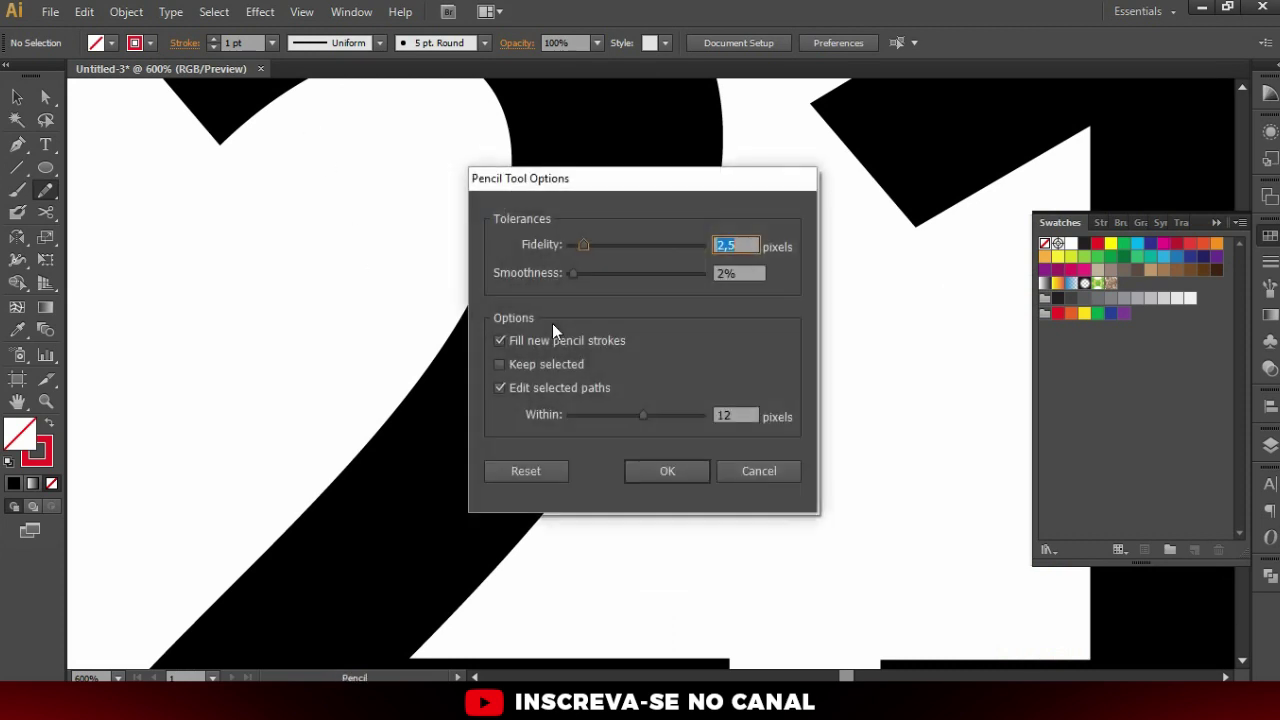
{"action": "double_click", "coordinate": [744, 276]}
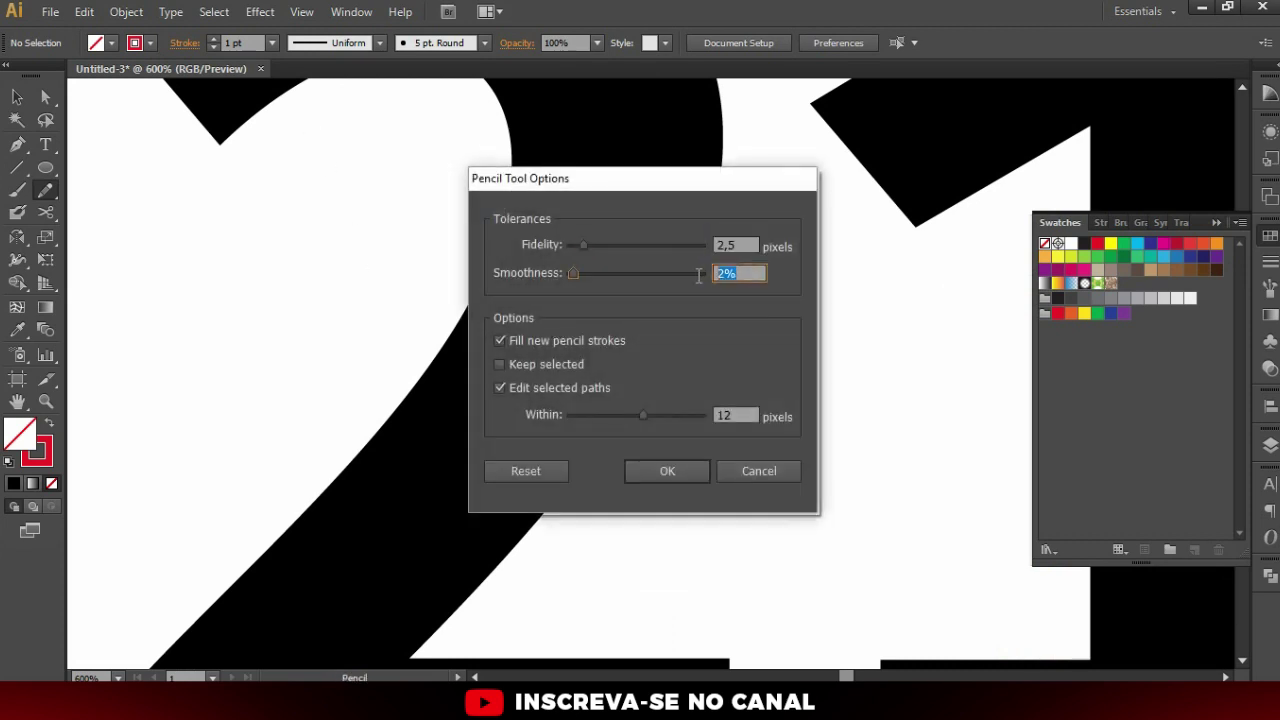
{"action": "key", "text": "Return"}
Draw the red slime outline across the 2's diagonal with a drip off its right edge
{"action": "mouse_move", "coordinate": [457, 247]}
{"action": "left_mouse_down"}
{"action": "mouse_move", "coordinate": [686, 240]}
{"action": "mouse_move", "coordinate": [722, 365]}
{"action": "left_mouse_up"}
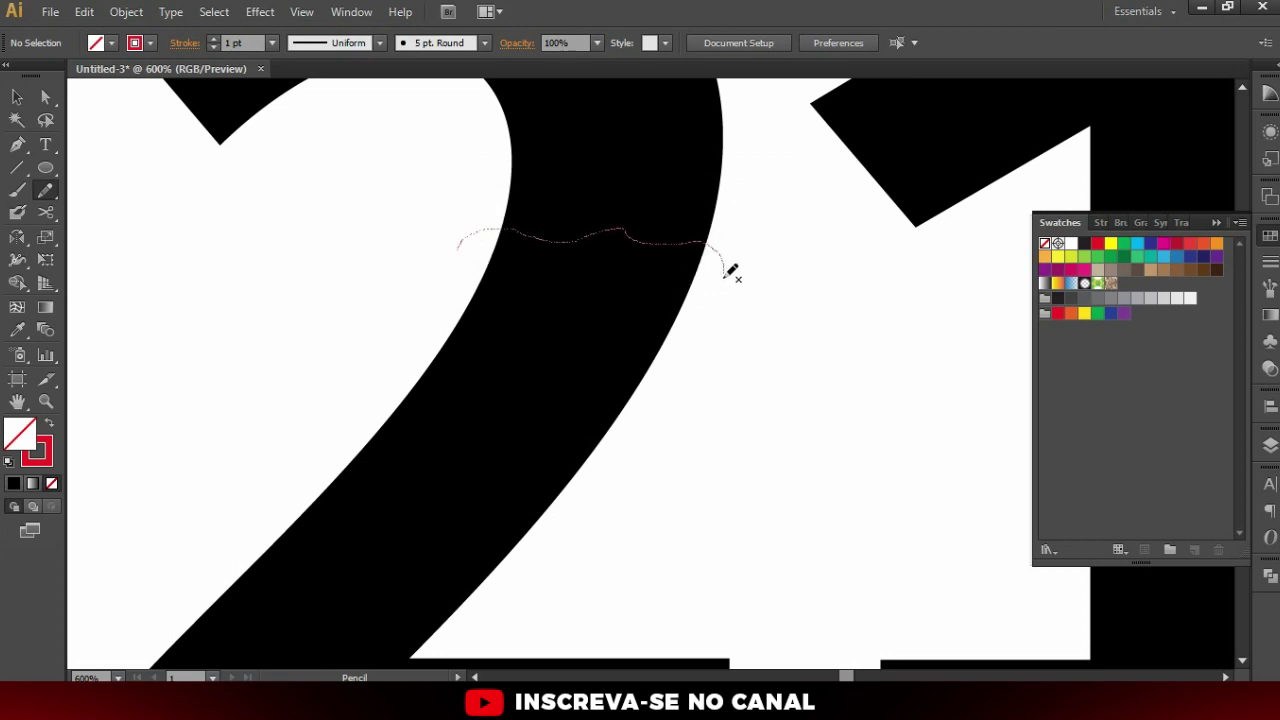
{"action": "left_click_drag", "start_coordinate": [657, 380], "coordinate": [623, 320]}
{"action": "key", "text": "ctrl+minus"}
{"action": "key", "text": "ctrl+minus"}
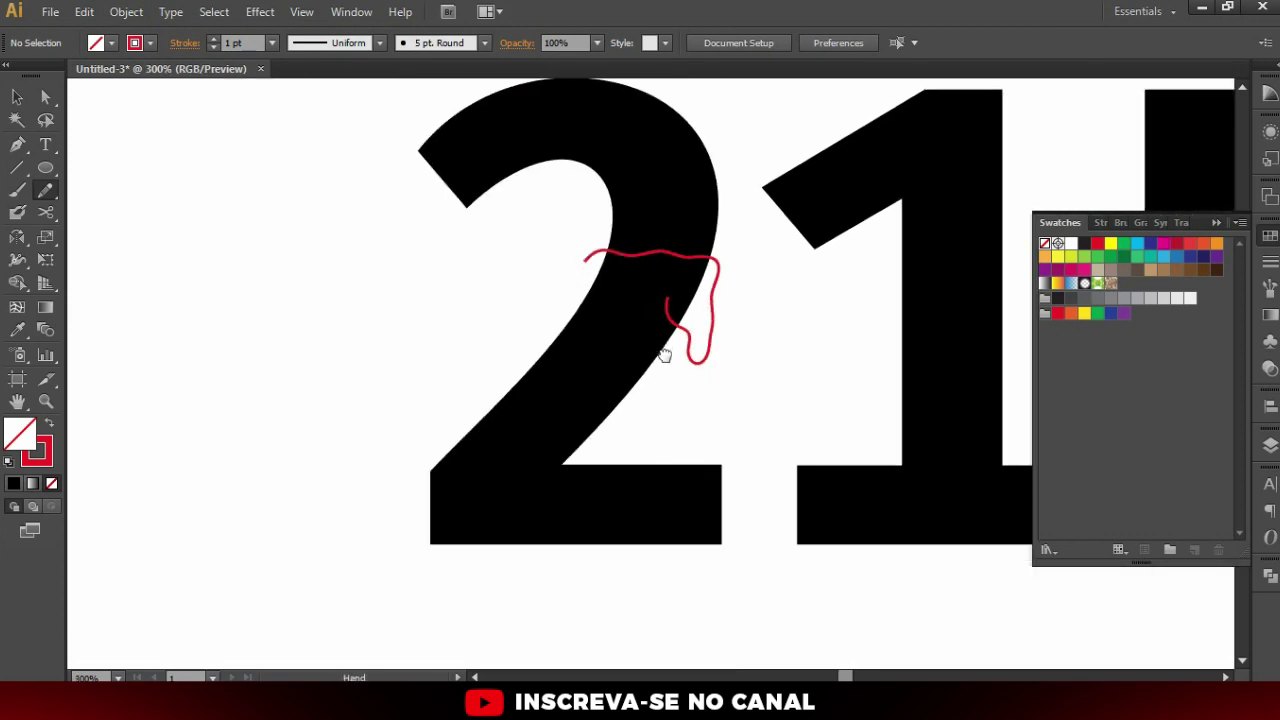
{"action": "scroll", "coordinate": [680, 271], "scroll_direction": "up", "scroll_amount": 1}
{"action": "scroll", "coordinate": [631, 326], "scroll_direction": "up", "scroll_amount": 1}
{"action": "scroll", "coordinate": [714, 229], "scroll_direction": "up", "scroll_amount": 1}
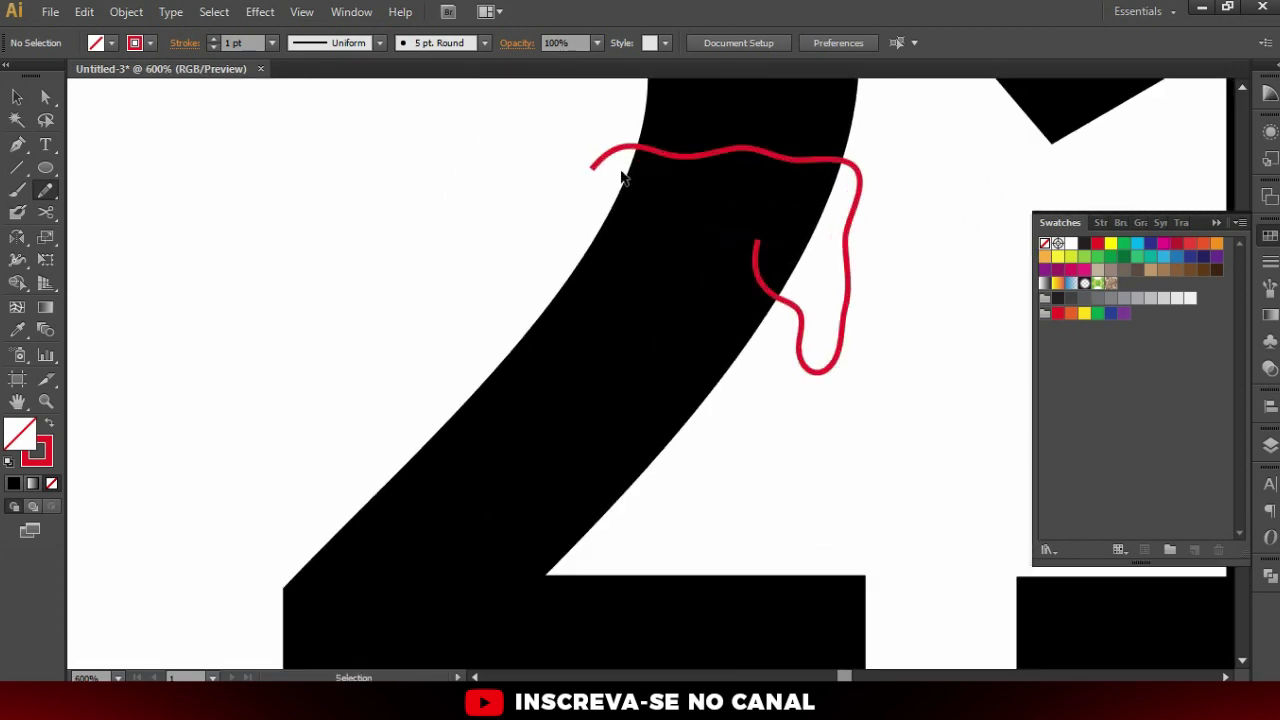
{"action": "scroll", "coordinate": [621, 177], "scroll_direction": "up", "scroll_amount": 1}
{"action": "left_click_drag", "start_coordinate": [581, 164], "coordinate": [577, 203]}
Add three drip squiggles inside the slime outline on the 2
{"action": "mouse_move", "coordinate": [438, 411]}
{"action": "left_mouse_down"}
{"action": "mouse_move", "coordinate": [428, 543]}
{"action": "mouse_move", "coordinate": [480, 551]}
{"action": "mouse_move", "coordinate": [523, 363]}
{"action": "left_mouse_up"}
{"action": "mouse_move", "coordinate": [643, 363]}
{"action": "left_mouse_down"}
{"action": "mouse_move", "coordinate": [571, 286]}
{"action": "mouse_move", "coordinate": [554, 246]}
{"action": "mouse_move", "coordinate": [571, 366]}
{"action": "mouse_move", "coordinate": [662, 354]}
{"action": "mouse_move", "coordinate": [680, 243]}
{"action": "left_mouse_up"}
{"action": "left_click_drag", "start_coordinate": [643, 171], "coordinate": [607, 392]}
{"action": "mouse_move", "coordinate": [537, 338]}
{"action": "left_mouse_down"}
{"action": "mouse_move", "coordinate": [571, 390]}
{"action": "mouse_move", "coordinate": [612, 405]}
{"action": "mouse_move", "coordinate": [630, 367]}
{"action": "left_mouse_up"}
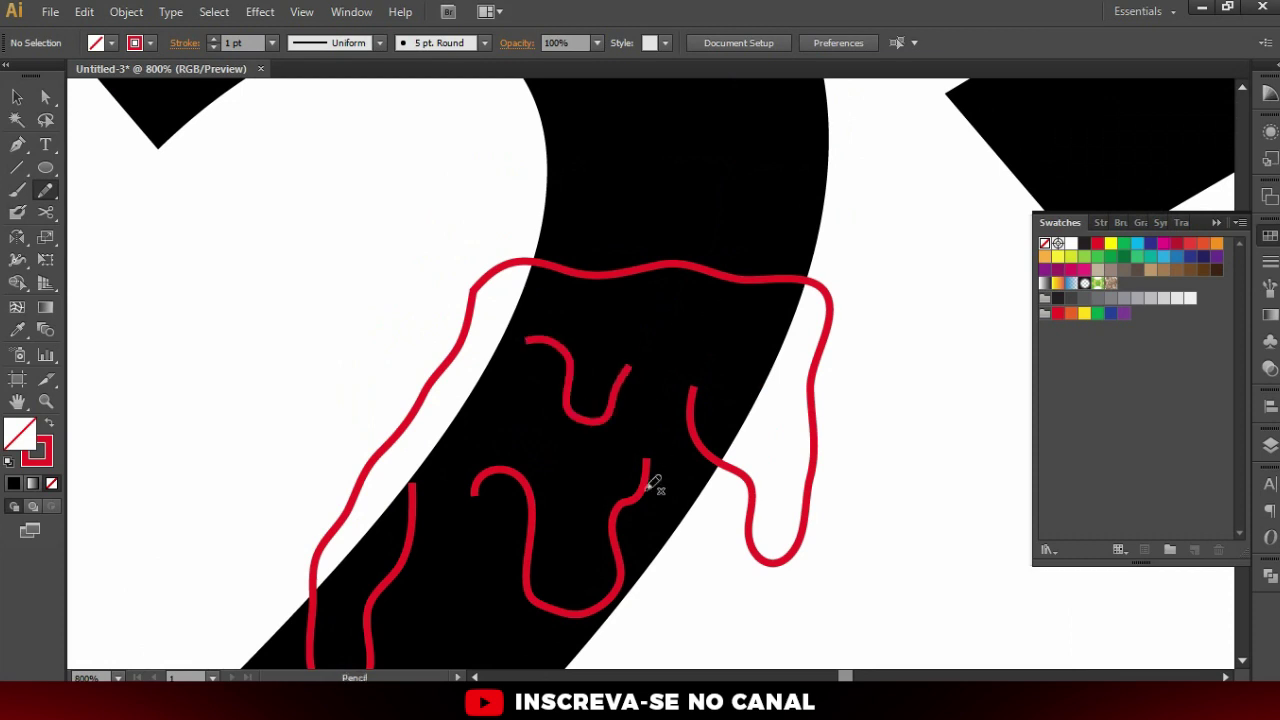
{"action": "scroll", "coordinate": [603, 429], "scroll_direction": "down", "scroll_amount": 3}
{"action": "scroll", "coordinate": [614, 389], "scroll_direction": "down", "scroll_amount": 3}
{"action": "scroll", "coordinate": [669, 366], "scroll_direction": "down", "scroll_amount": 2}
{"action": "left_click_drag", "start_coordinate": [669, 366], "coordinate": [680, 312]}
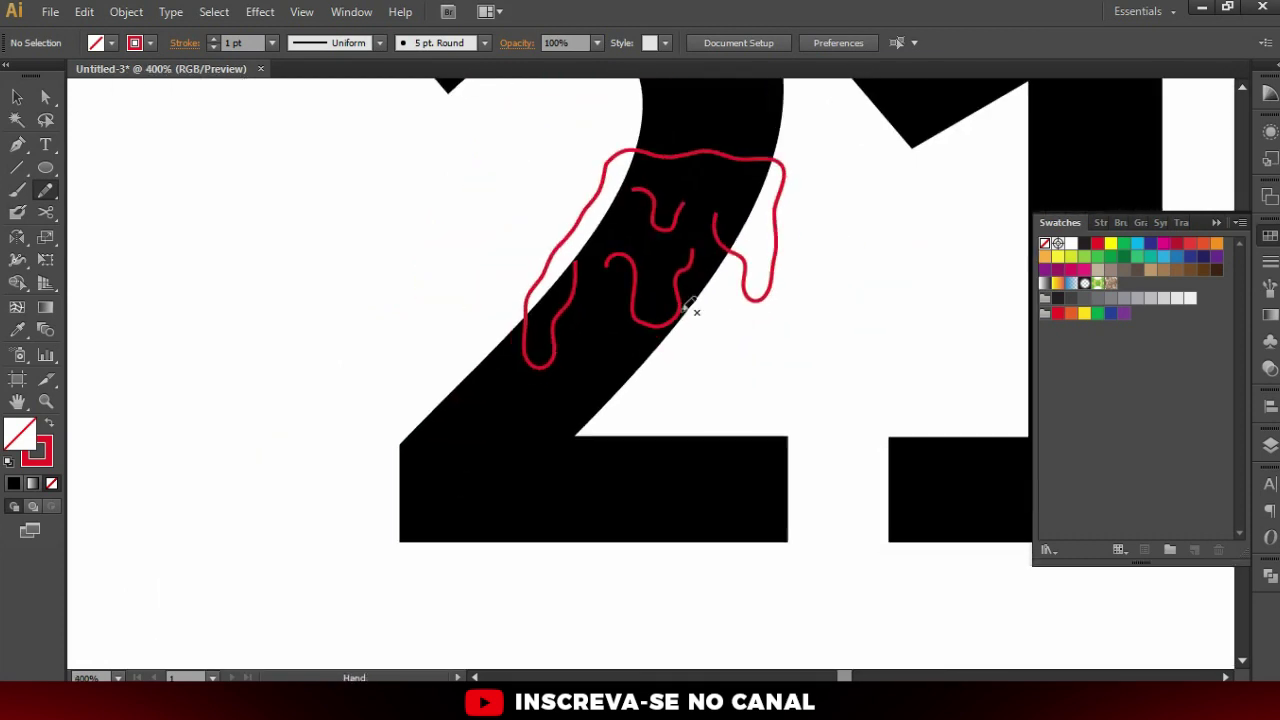
Trace a wavy red line down the 2's lower diagonal edge to its inner corner
{"action": "scroll", "coordinate": [728, 238], "scroll_direction": "up", "scroll_amount": 2}
{"action": "scroll", "coordinate": [725, 275], "scroll_direction": "down", "scroll_amount": 1}
{"action": "left_click_drag", "start_coordinate": [629, 194], "coordinate": [574, 394]}
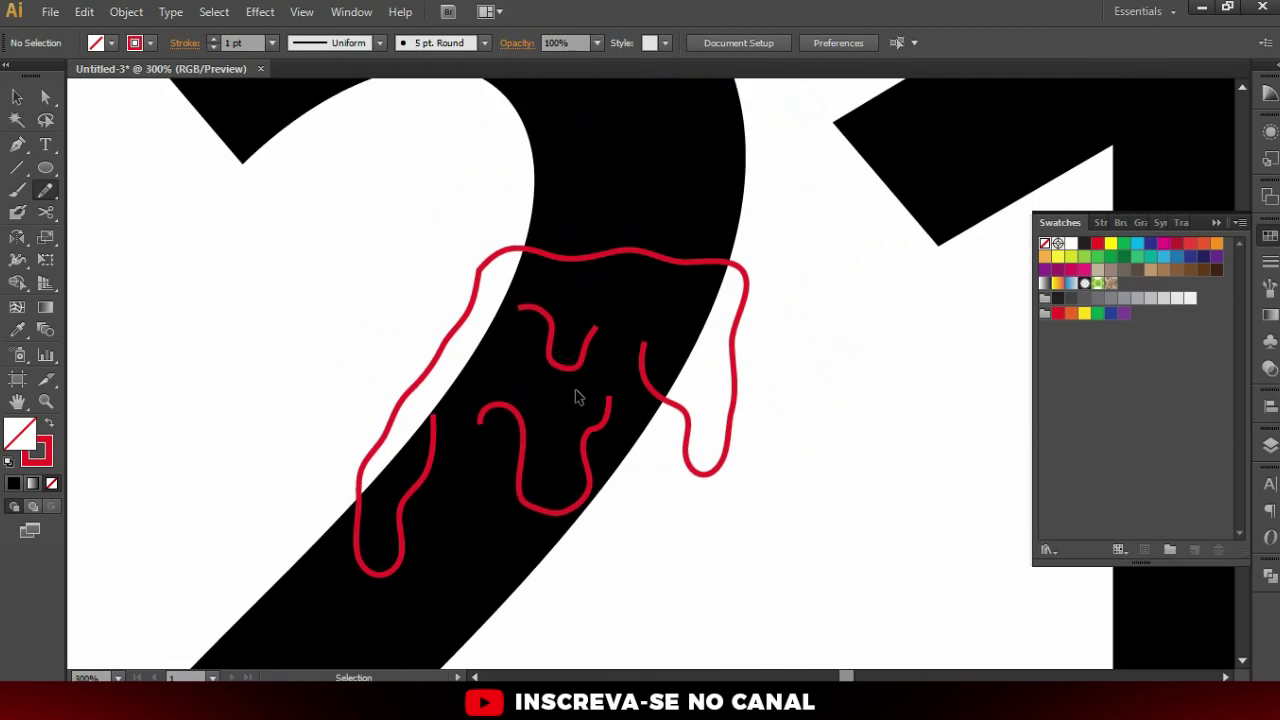
{"action": "scroll", "coordinate": [574, 394], "scroll_direction": "down", "scroll_amount": 3}
{"action": "left_click_drag", "start_coordinate": [771, 308], "coordinate": [586, 293]}
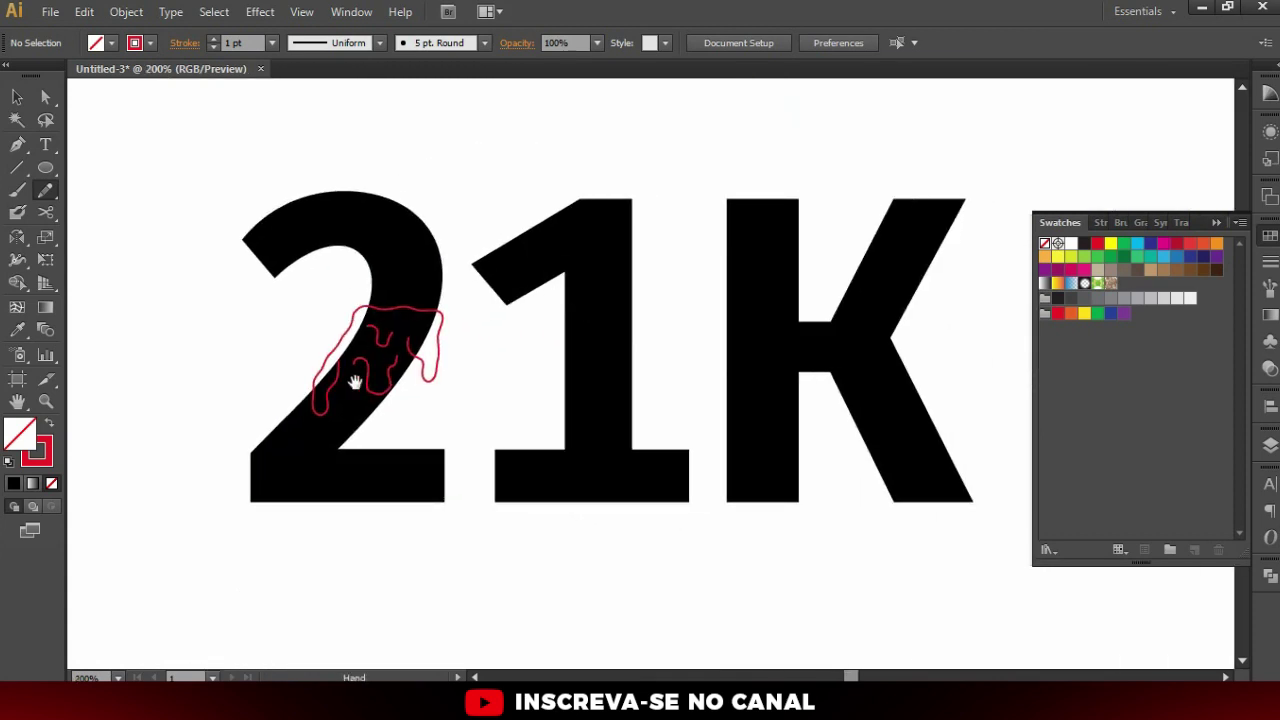
{"action": "left_click_drag", "start_coordinate": [432, 393], "coordinate": [576, 313]}
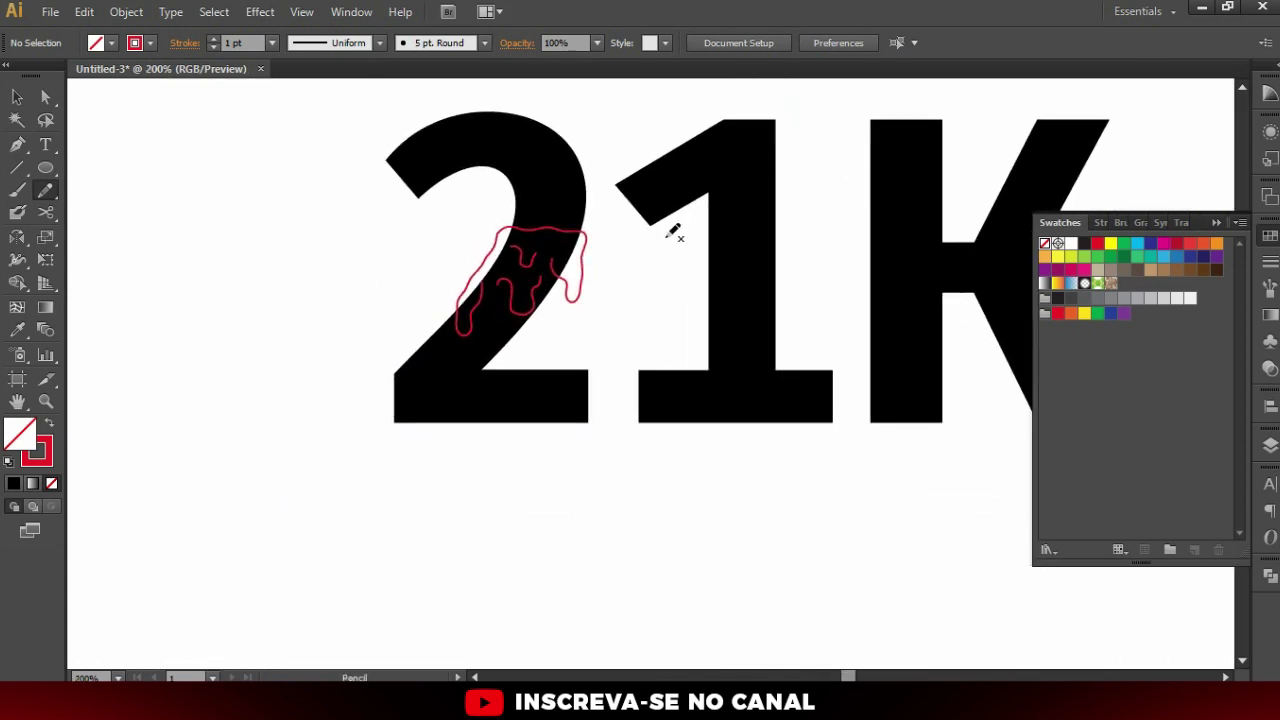
{"action": "left_click_drag", "start_coordinate": [474, 354], "coordinate": [529, 289]}
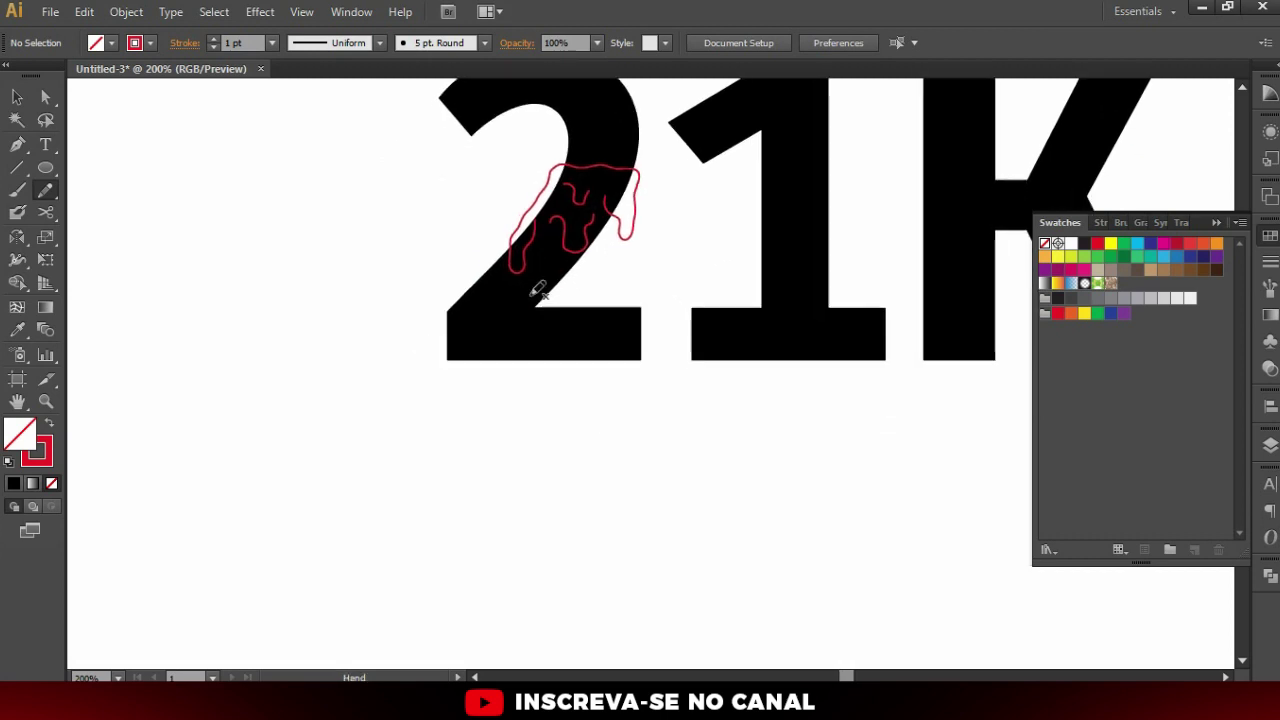
{"action": "scroll", "coordinate": [529, 289], "scroll_direction": "up", "scroll_amount": 1}
{"action": "scroll", "coordinate": [600, 235], "scroll_direction": "up", "scroll_amount": 1}
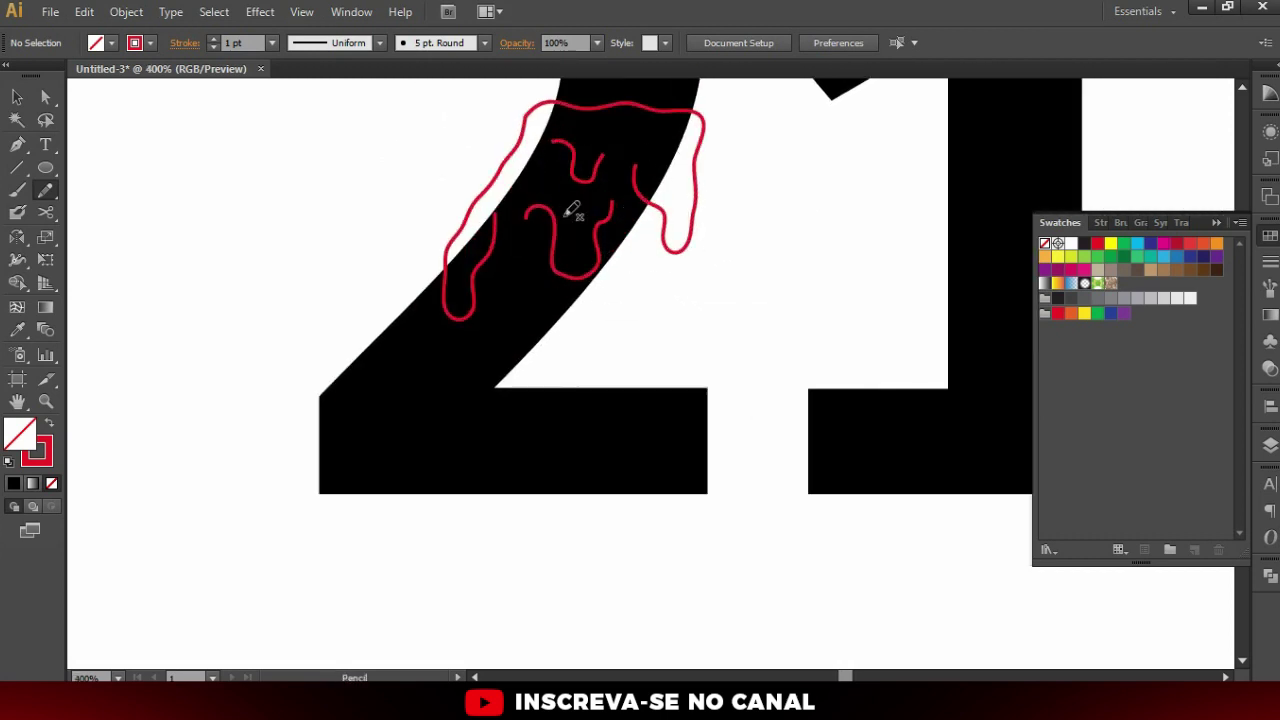
{"action": "scroll", "coordinate": [640, 215], "scroll_direction": "up", "scroll_amount": 1}
{"action": "scroll", "coordinate": [605, 200], "scroll_direction": "up", "scroll_amount": 1}
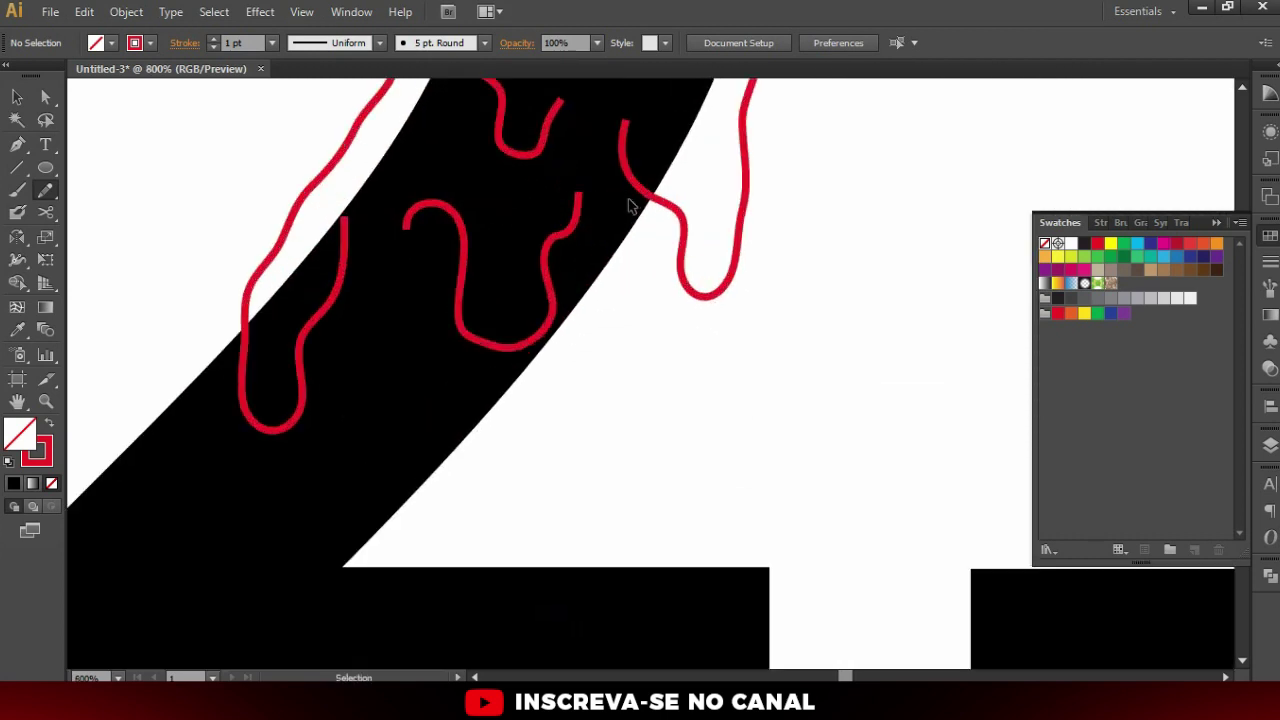
{"action": "scroll", "coordinate": [650, 195], "scroll_direction": "up", "scroll_amount": 1}
{"action": "scroll", "coordinate": [640, 215], "scroll_direction": "down", "scroll_amount": 2}
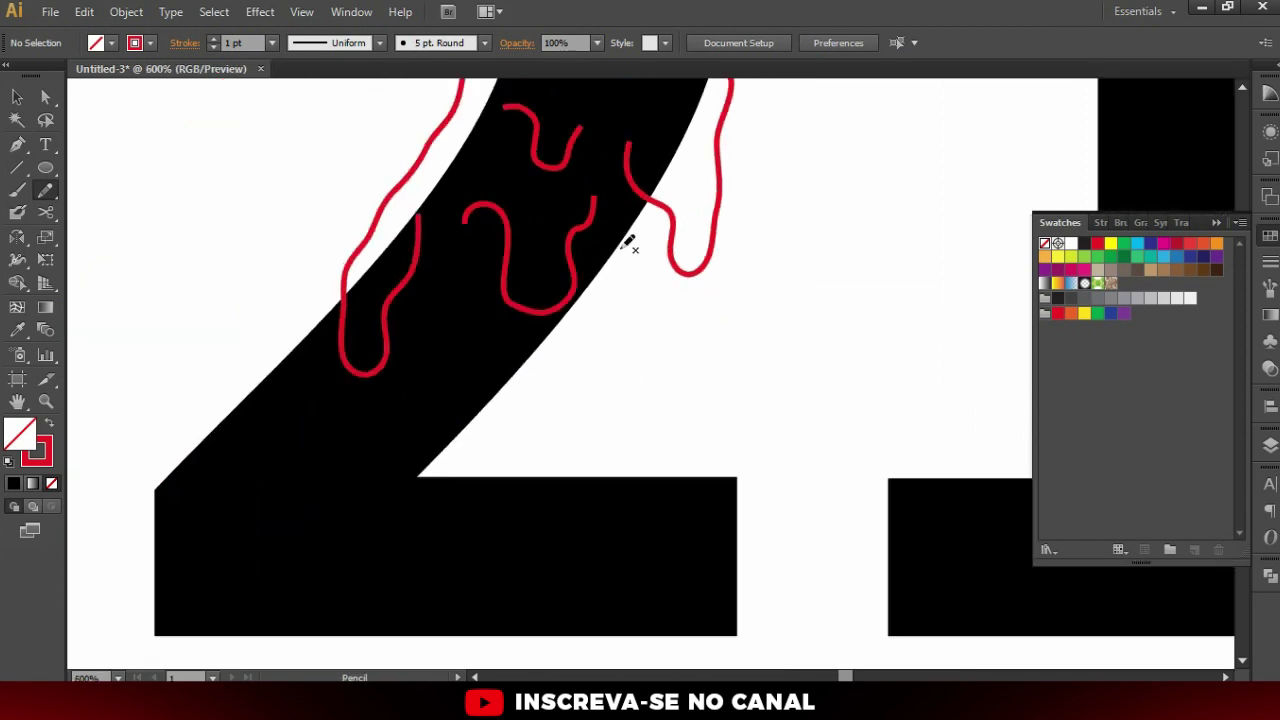
{"action": "mouse_move", "coordinate": [650, 197]}
{"action": "left_mouse_down"}
{"action": "mouse_move", "coordinate": [646, 243]}
{"action": "mouse_move", "coordinate": [608, 304]}
{"action": "left_mouse_up"}
{"action": "left_click_drag", "start_coordinate": [510, 397], "coordinate": [418, 470]}
Restore the edge line and smooth its zigzag bend with the Direct Selection tool
{"action": "key", "text": "ctrl+z"}
{"action": "right_click", "coordinate": [646, 215]}
{"action": "left_click", "coordinate": [672, 252]}
{"action": "key", "text": "a"}
{"action": "left_click", "coordinate": [48, 98]}
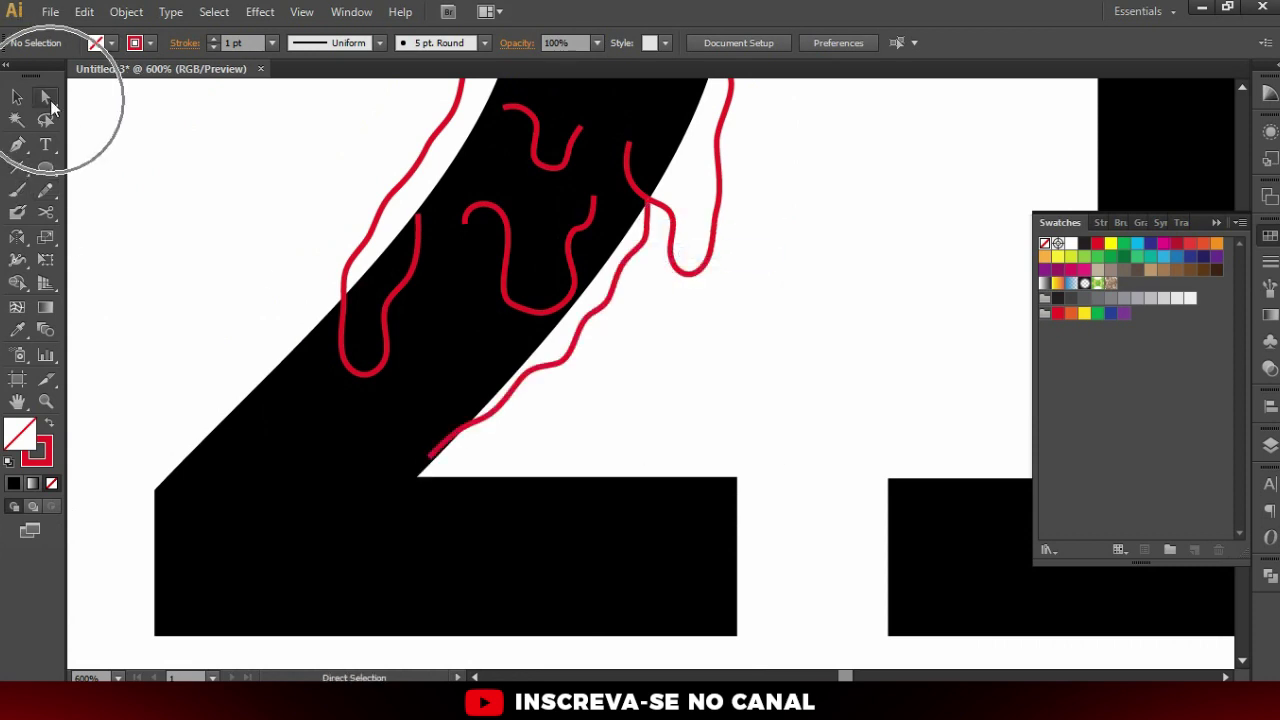
{"action": "left_click", "coordinate": [609, 299]}
{"action": "mouse_move", "coordinate": [625, 338]}
{"action": "left_mouse_down"}
{"action": "mouse_move", "coordinate": [620, 403]}
{"action": "mouse_move", "coordinate": [590, 285]}
{"action": "mouse_move", "coordinate": [600, 307]}
{"action": "left_mouse_up"}
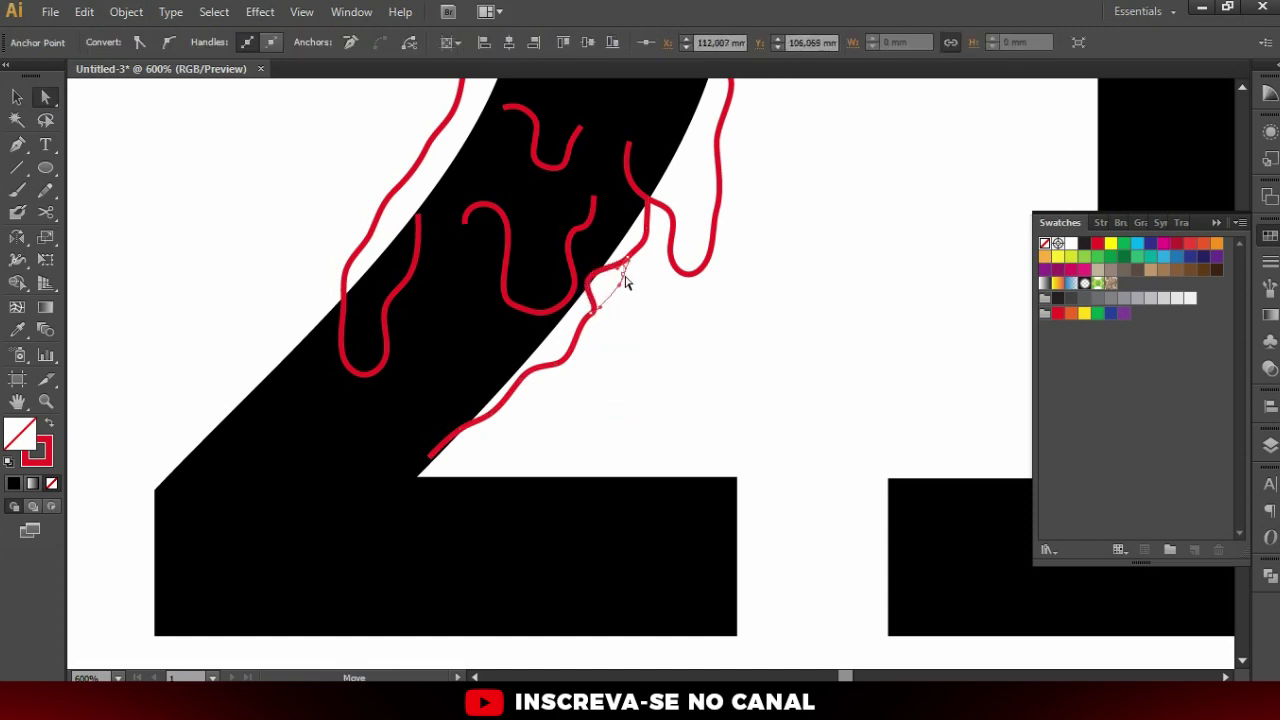
{"action": "left_click", "coordinate": [651, 341]}
Move the edge line's end anchor exactly into the 2's inner corner
{"action": "key", "text": "v"}
{"action": "left_click_drag", "start_coordinate": [471, 480], "coordinate": [539, 442]}
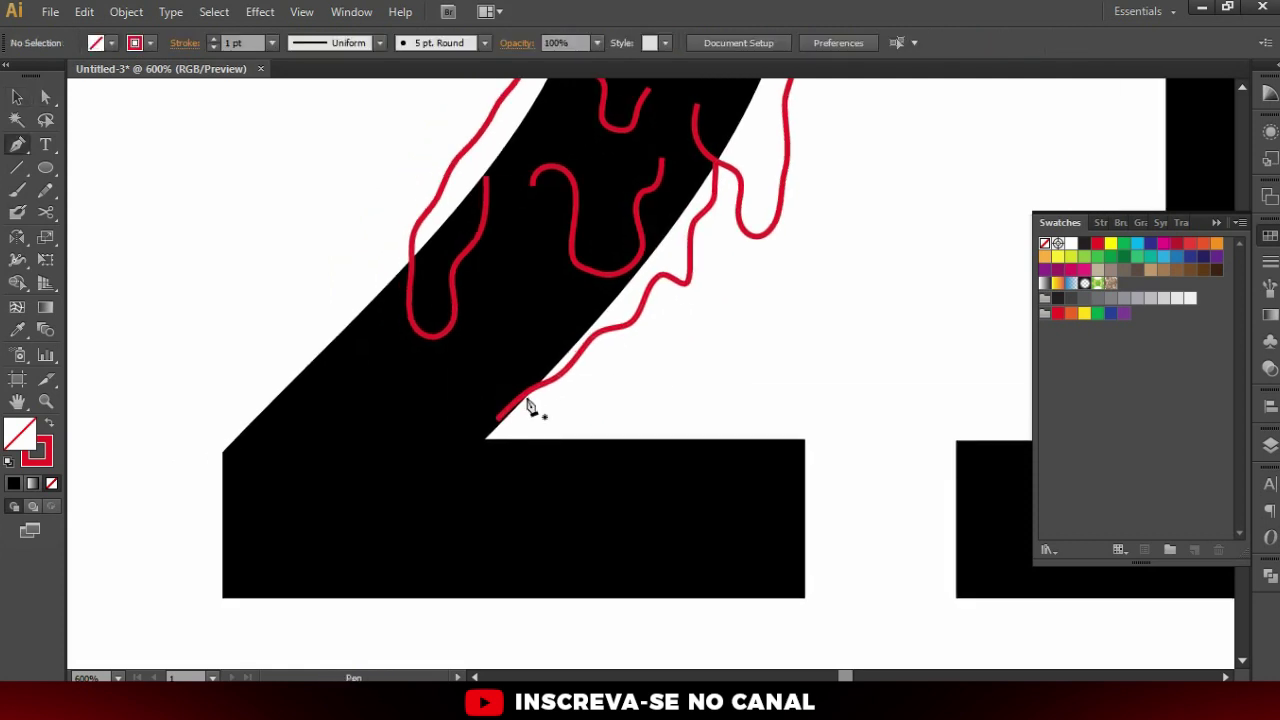
{"action": "scroll", "coordinate": [519, 430], "scroll_direction": "up", "scroll_amount": 1}
{"action": "scroll", "coordinate": [519, 430], "scroll_direction": "up", "scroll_amount": 1}
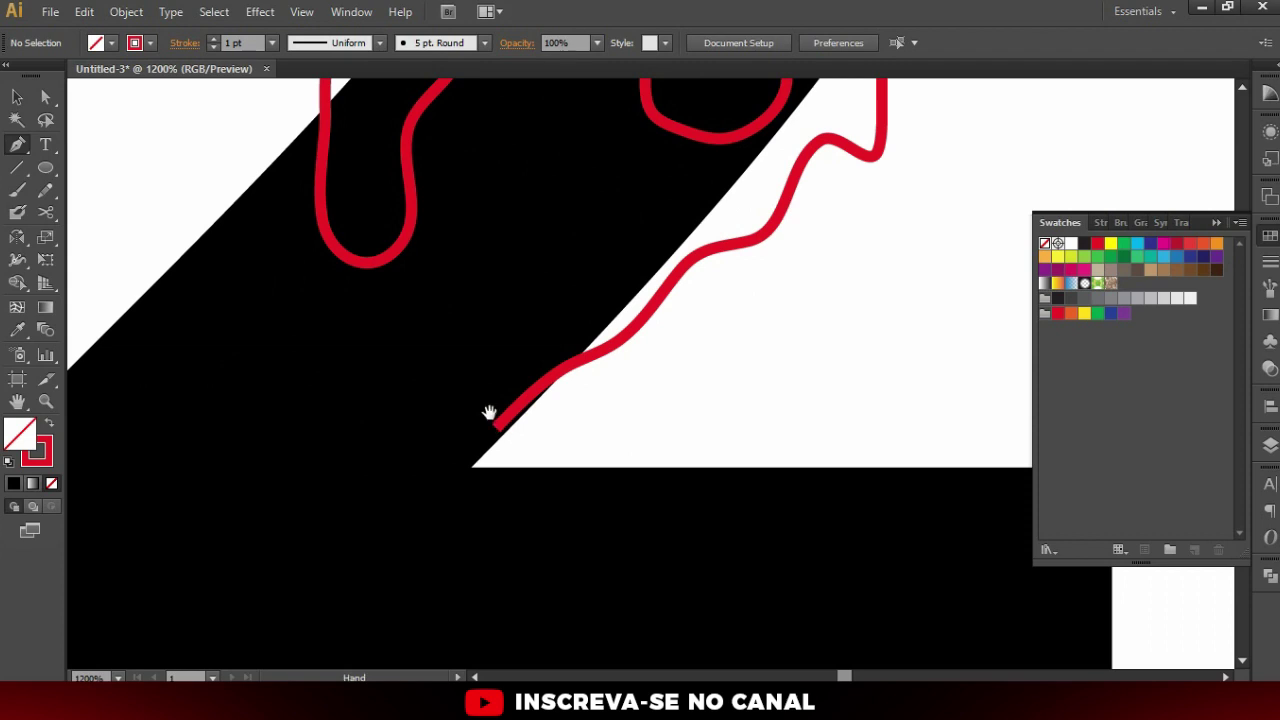
{"action": "key", "text": "a"}
{"action": "left_click", "coordinate": [497, 428]}
{"action": "left_click_drag", "start_coordinate": [497, 430], "coordinate": [472, 465]}
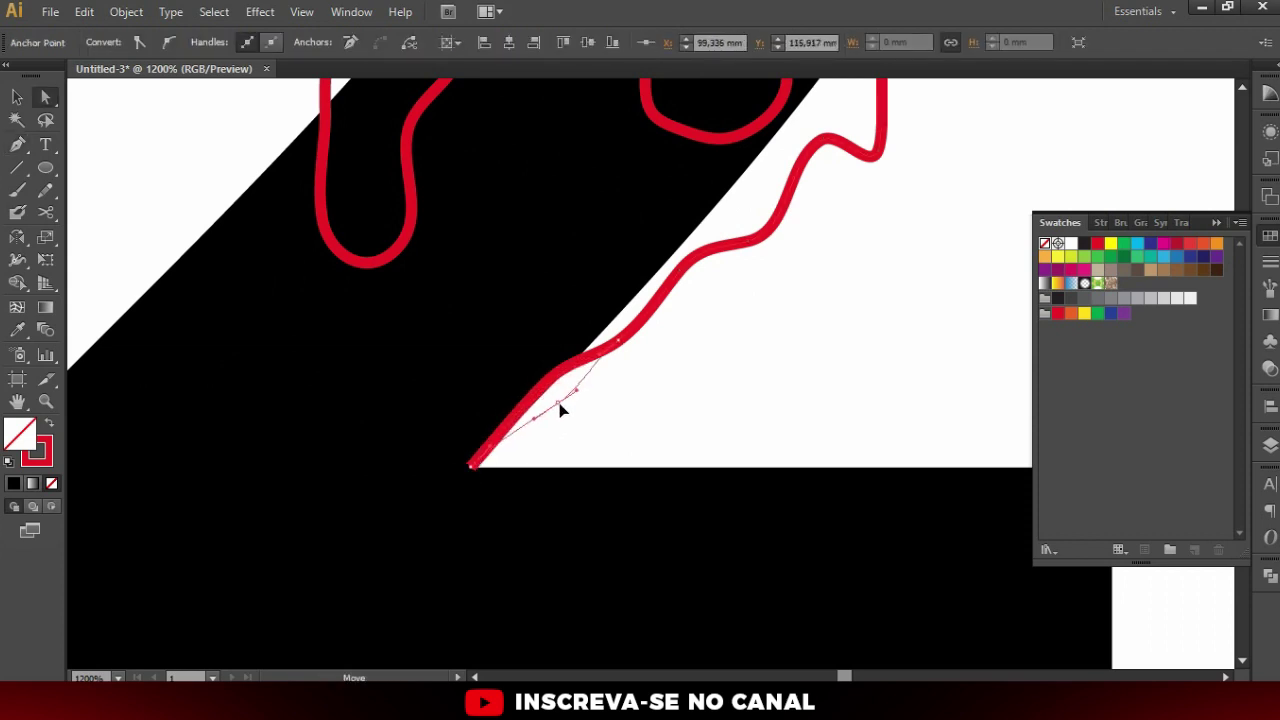
{"action": "left_click", "coordinate": [559, 408]}
{"action": "scroll", "coordinate": [550, 415], "scroll_direction": "down", "scroll_amount": 2}
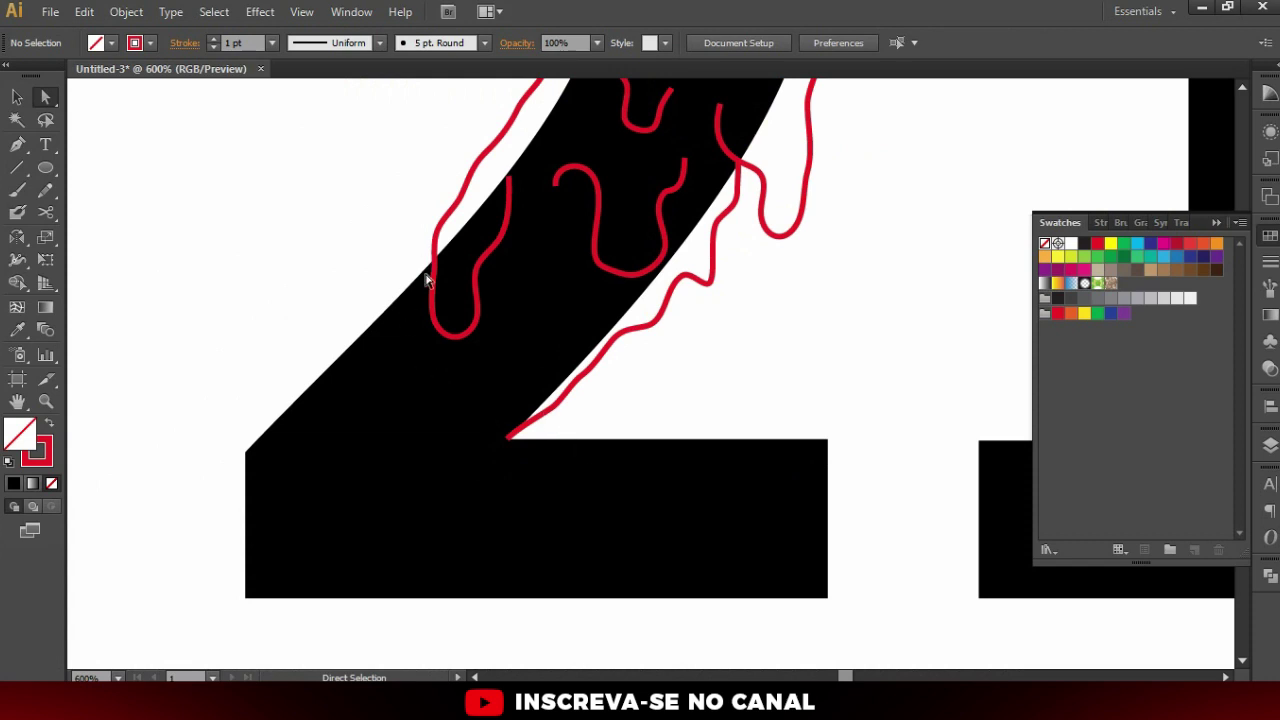
Finish the red pencil slime outline, drips and inner squiggles along the base of the 2
{"action": "key", "text": "n"}
{"action": "left_click_drag", "start_coordinate": [427, 282], "coordinate": [305, 462]}
{"action": "left_click_drag", "start_coordinate": [332, 419], "coordinate": [490, 381]}
{"action": "left_click_drag", "start_coordinate": [521, 294], "coordinate": [625, 304]}
{"action": "scroll", "coordinate": [458, 372], "scroll_direction": "down", "scroll_amount": 3}
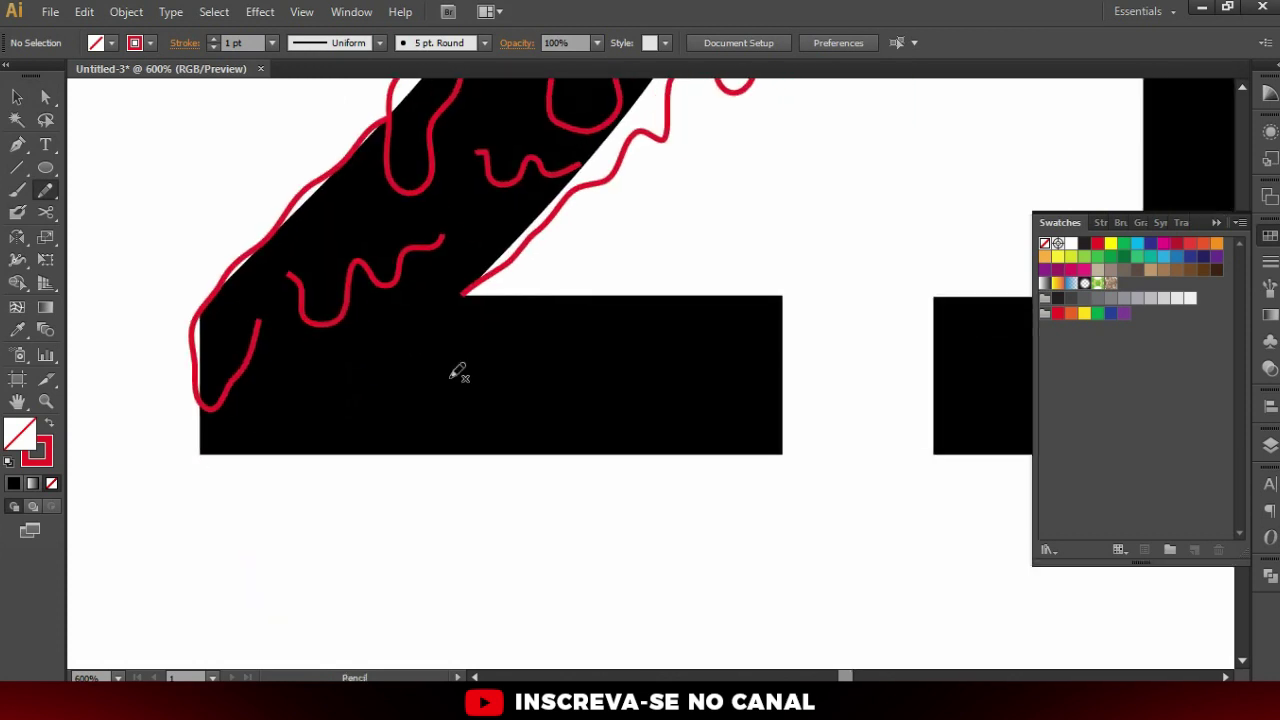
{"action": "scroll", "coordinate": [482, 296], "scroll_direction": "up", "scroll_amount": 1}
{"action": "left_click_drag", "start_coordinate": [471, 249], "coordinate": [406, 294]}
{"action": "left_click_drag", "start_coordinate": [876, 380], "coordinate": [886, 371]}
{"action": "scroll", "coordinate": [430, 320], "scroll_direction": "down", "scroll_amount": 2}
{"action": "mouse_move", "coordinate": [300, 265]}
{"action": "left_mouse_down"}
{"action": "mouse_move", "coordinate": [400, 271]}
{"action": "mouse_move", "coordinate": [623, 326]}
{"action": "left_mouse_up"}
{"action": "scroll", "coordinate": [600, 330], "scroll_direction": "down", "scroll_amount": 2}
{"action": "mouse_move", "coordinate": [405, 335]}
{"action": "left_mouse_down"}
{"action": "mouse_move", "coordinate": [658, 362]}
{"action": "mouse_move", "coordinate": [812, 300]}
{"action": "left_mouse_up"}
{"action": "left_click_drag", "start_coordinate": [598, 268], "coordinate": [694, 223]}
{"action": "scroll", "coordinate": [694, 223], "scroll_direction": "left", "scroll_amount": 5}
{"action": "mouse_move", "coordinate": [410, 160]}
{"action": "left_mouse_down"}
{"action": "mouse_move", "coordinate": [585, 345]}
{"action": "mouse_move", "coordinate": [695, 352]}
{"action": "left_mouse_up"}
{"action": "scroll", "coordinate": [500, 286], "scroll_direction": "down", "scroll_amount": 3}
{"action": "scroll", "coordinate": [517, 274], "scroll_direction": "up", "scroll_amount": 2}
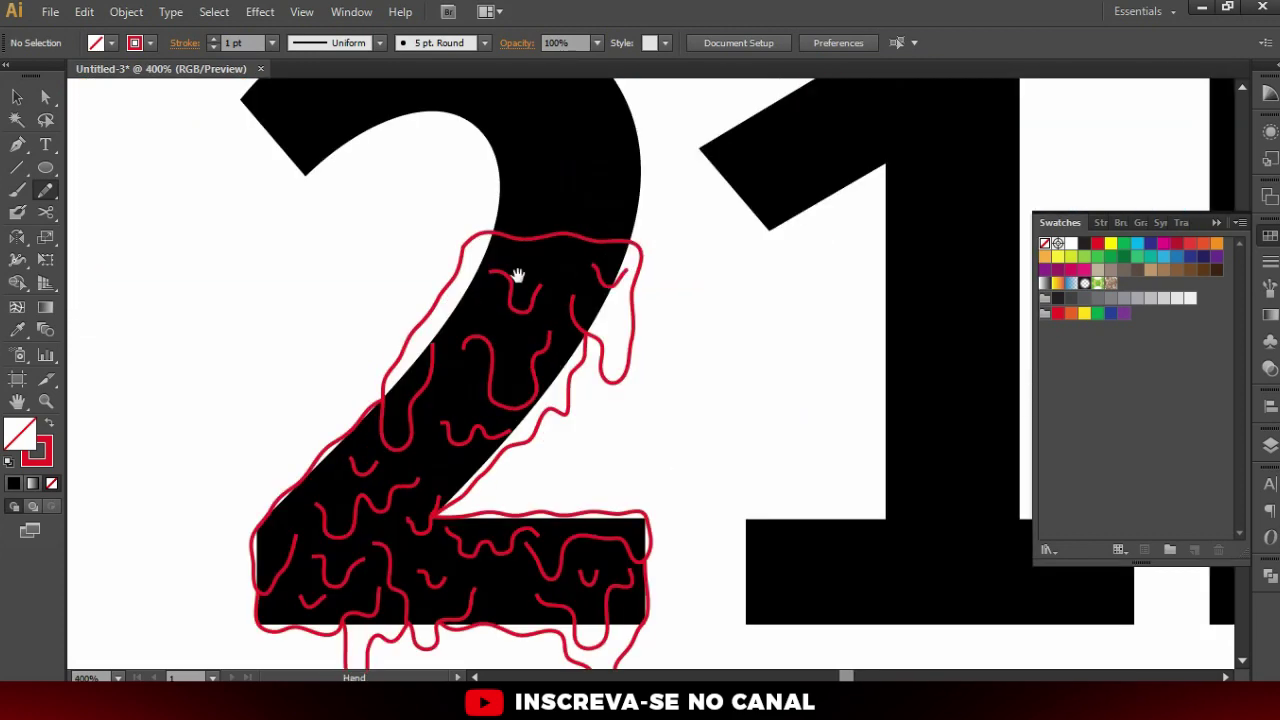
{"action": "scroll", "coordinate": [705, 203], "scroll_direction": "right", "scroll_amount": 4}
Outline slime across the top of the 1 and draw drips down its stem
{"action": "left_click_drag", "start_coordinate": [630, 308], "coordinate": [700, 210]}
{"action": "left_click_drag", "start_coordinate": [557, 245], "coordinate": [563, 280]}
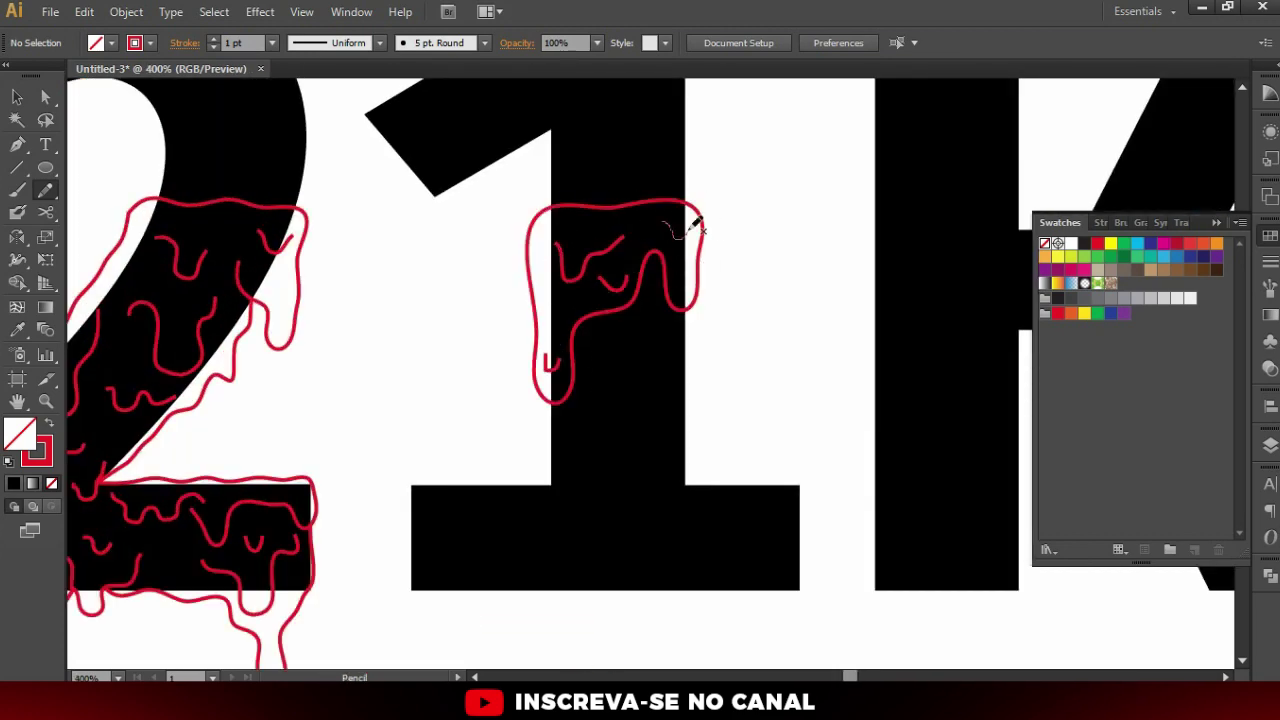
{"action": "scroll", "coordinate": [697, 225], "scroll_direction": "up", "scroll_amount": 1}
{"action": "left_click_drag", "start_coordinate": [440, 360], "coordinate": [487, 378]}
{"action": "mouse_move", "coordinate": [506, 337]}
{"action": "left_mouse_down"}
{"action": "mouse_move", "coordinate": [534, 380]}
{"action": "mouse_move", "coordinate": [630, 296]}
{"action": "left_mouse_up"}
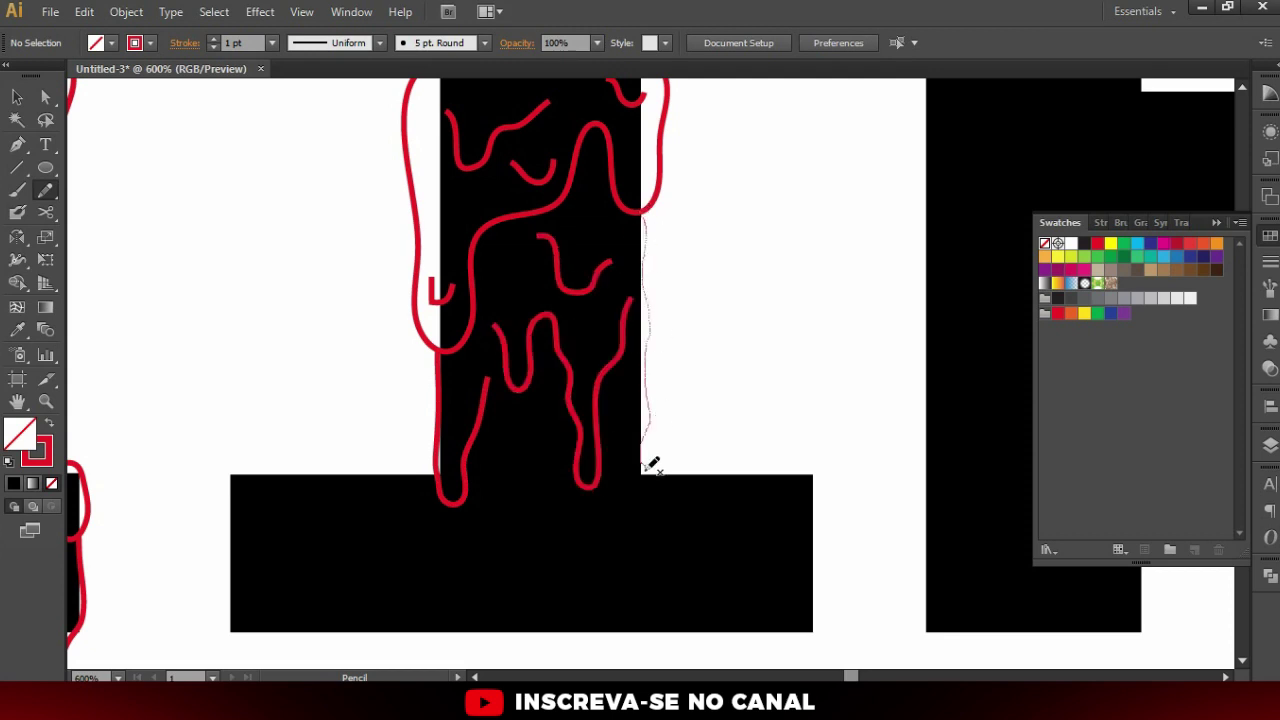
{"action": "left_click_drag", "start_coordinate": [651, 463], "coordinate": [625, 472]}
{"action": "scroll", "coordinate": [630, 460], "scroll_direction": "up", "scroll_amount": 2}
{"action": "scroll", "coordinate": [645, 300], "scroll_direction": "down", "scroll_amount": 1}
Draw the dripping outline and inner drip strokes around the 1's base
{"action": "mouse_move", "coordinate": [640, 250]}
{"action": "left_mouse_down"}
{"action": "mouse_move", "coordinate": [737, 449]}
{"action": "mouse_move", "coordinate": [770, 458]}
{"action": "left_mouse_up"}
{"action": "left_click_drag", "start_coordinate": [718, 517], "coordinate": [877, 393]}
{"action": "mouse_move", "coordinate": [505, 305]}
{"action": "left_mouse_down"}
{"action": "mouse_move", "coordinate": [229, 343]}
{"action": "mouse_move", "coordinate": [380, 409]}
{"action": "left_mouse_up"}
{"action": "left_click_drag", "start_coordinate": [253, 375], "coordinate": [347, 355]}
{"action": "left_click_drag", "start_coordinate": [412, 342], "coordinate": [493, 367]}
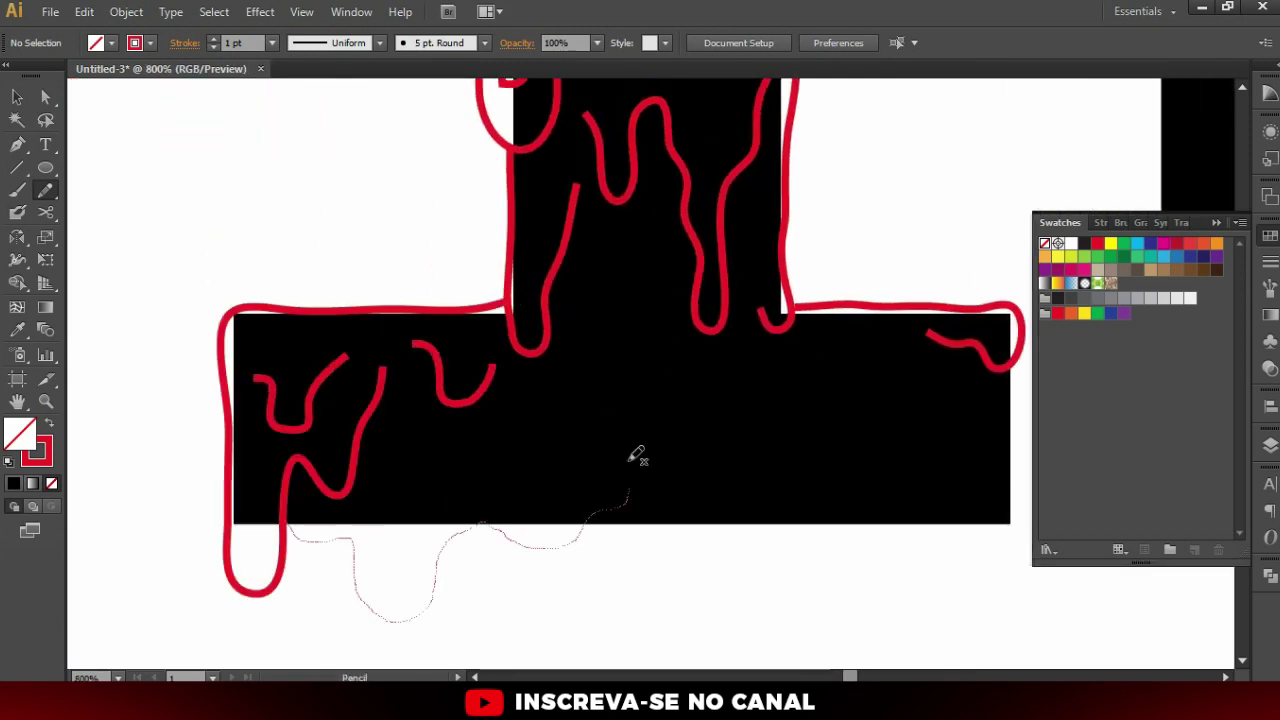
{"action": "left_click_drag", "start_coordinate": [590, 523], "coordinate": [456, 383]}
{"action": "left_click_drag", "start_coordinate": [456, 383], "coordinate": [638, 447]}
{"action": "left_click_drag", "start_coordinate": [884, 268], "coordinate": [890, 172]}
{"action": "mouse_move", "coordinate": [288, 316]}
{"action": "left_mouse_down"}
{"action": "mouse_move", "coordinate": [418, 350]}
{"action": "mouse_move", "coordinate": [530, 343]}
{"action": "left_mouse_up"}
{"action": "left_click_drag", "start_coordinate": [715, 287], "coordinate": [500, 292]}
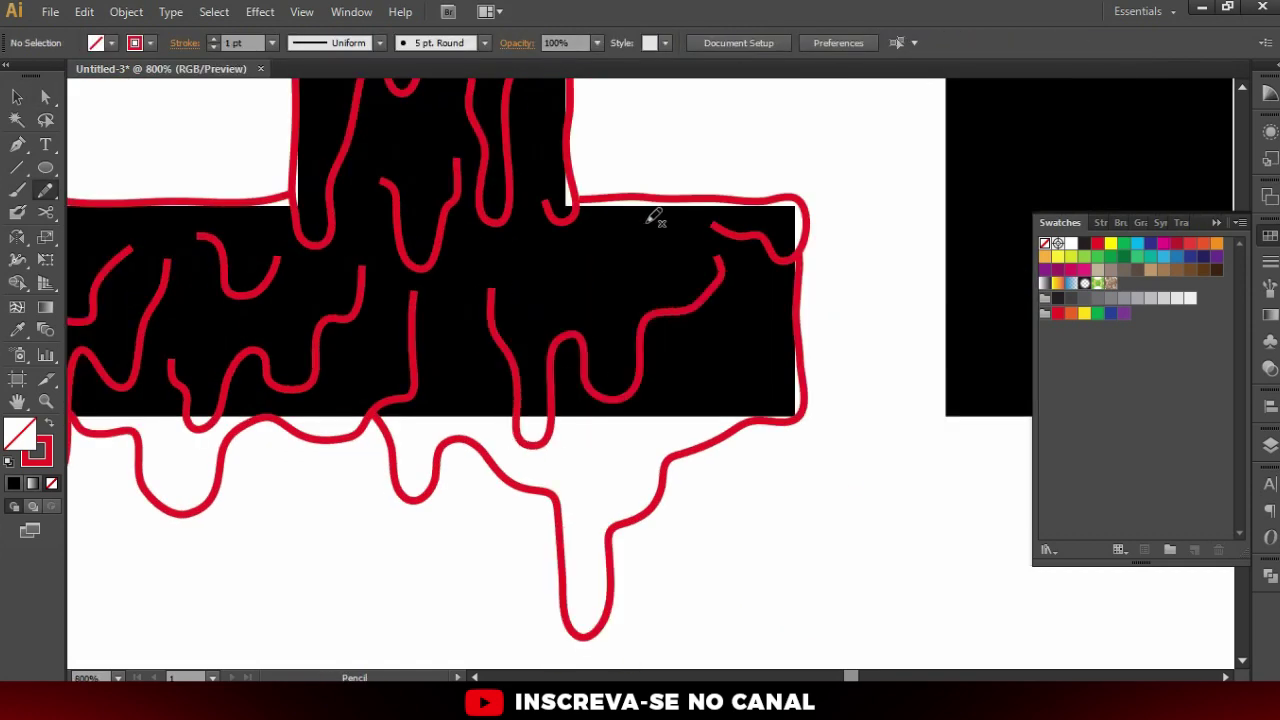
{"action": "left_click_drag", "start_coordinate": [727, 272], "coordinate": [730, 266]}
Draw drip outlines over the K's top and drip strokes inside its diagonal leg
{"action": "key", "text": "ctrl+minus"}
{"action": "key", "text": "ctrl+plus"}
{"action": "left_click_drag", "start_coordinate": [648, 217], "coordinate": [575, 240]}
{"action": "left_click_drag", "start_coordinate": [590, 240], "coordinate": [643, 283]}
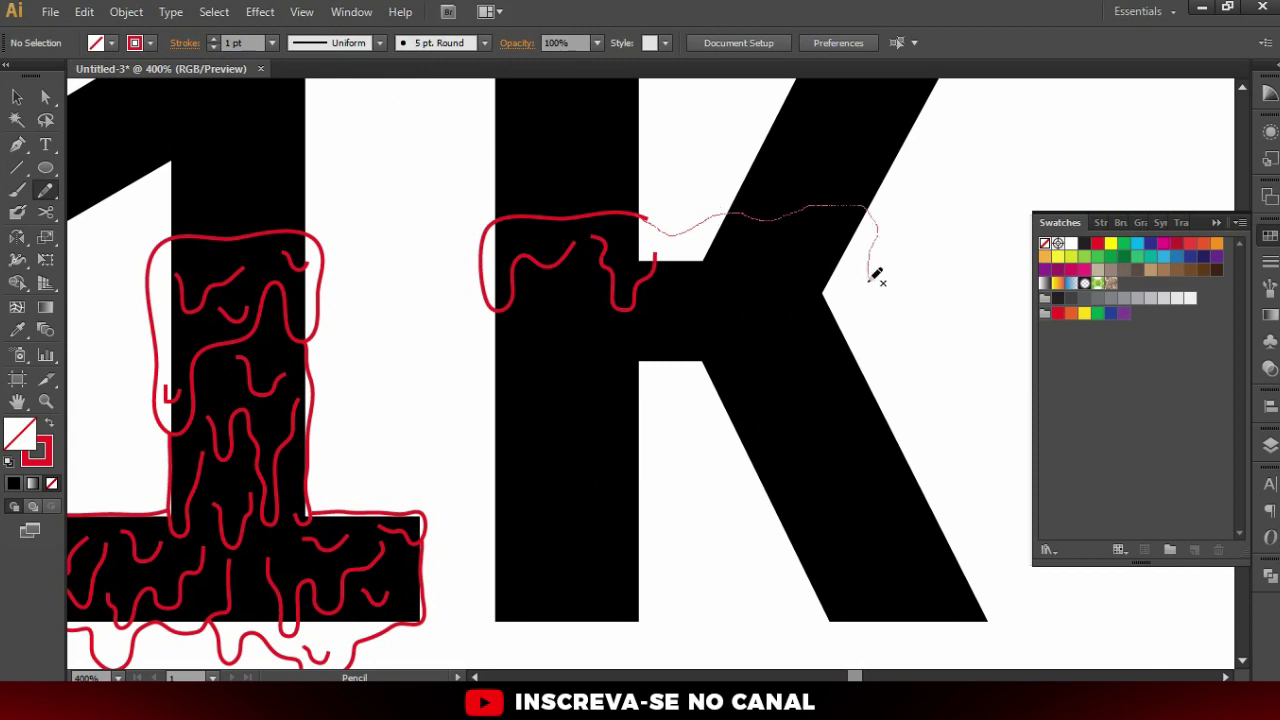
{"action": "left_click_drag", "start_coordinate": [880, 233], "coordinate": [882, 238]}
{"action": "key", "text": "ctrl+plus"}
{"action": "left_click_drag", "start_coordinate": [691, 297], "coordinate": [794, 251]}
{"action": "scroll", "coordinate": [580, 223], "scroll_direction": "down", "scroll_amount": 3}
{"action": "mouse_move", "coordinate": [568, 222]}
{"action": "left_mouse_down"}
{"action": "mouse_move", "coordinate": [735, 335]}
{"action": "mouse_move", "coordinate": [703, 514]}
{"action": "mouse_move", "coordinate": [529, 329]}
{"action": "mouse_move", "coordinate": [586, 200]}
{"action": "left_mouse_up"}
{"action": "mouse_move", "coordinate": [522, 110]}
{"action": "left_mouse_down"}
{"action": "mouse_move", "coordinate": [613, 344]}
{"action": "mouse_move", "coordinate": [640, 371]}
{"action": "left_mouse_up"}
{"action": "scroll", "coordinate": [654, 400], "scroll_direction": "down", "scroll_amount": 2}
{"action": "left_click_drag", "start_coordinate": [505, 270], "coordinate": [523, 334]}
{"action": "left_click_drag", "start_coordinate": [490, 437], "coordinate": [575, 470]}
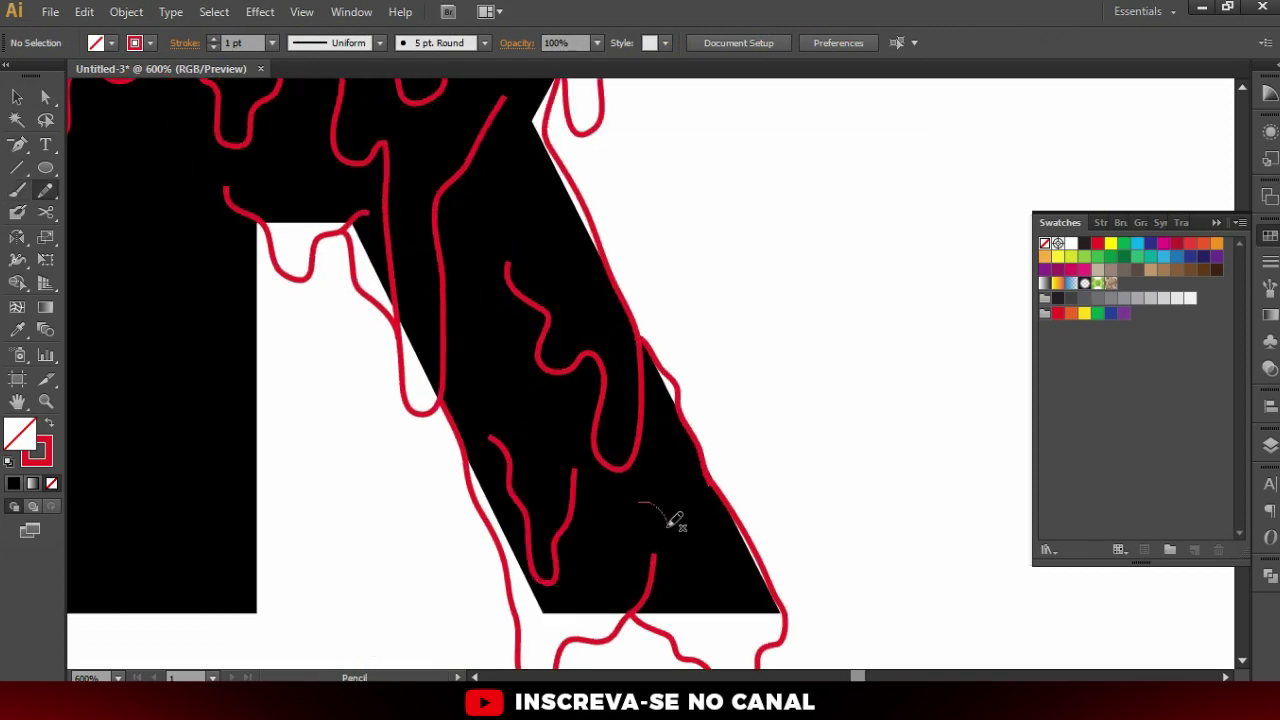
{"action": "scroll", "coordinate": [653, 497], "scroll_direction": "down", "scroll_amount": 3}
{"action": "left_click_drag", "start_coordinate": [457, 343], "coordinate": [551, 420]}
Add drip outlines and strokes along the K's stem and right edge
{"action": "key", "text": "ctrl+plus"}
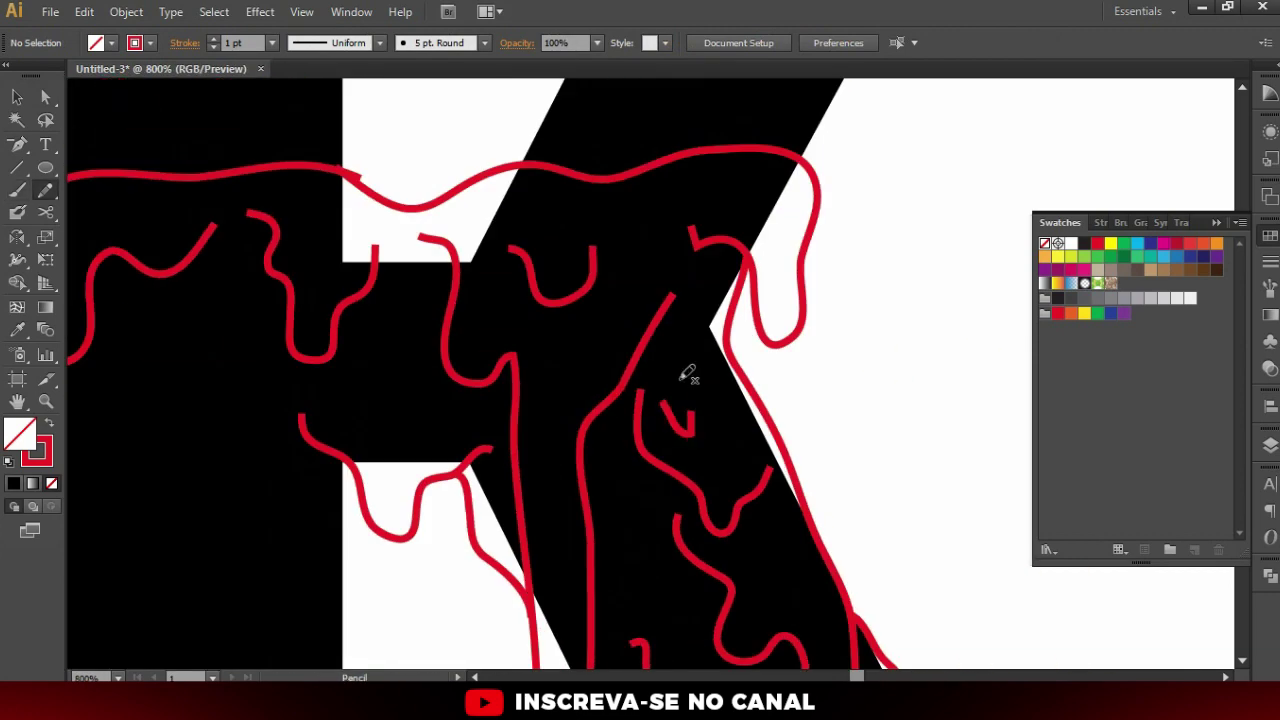
{"action": "scroll", "coordinate": [678, 410], "scroll_direction": "left", "scroll_amount": 3}
{"action": "key", "text": "ctrl+minus"}
{"action": "left_click_drag", "start_coordinate": [447, 195], "coordinate": [458, 365]}
{"action": "key", "text": "ctrl+plus"}
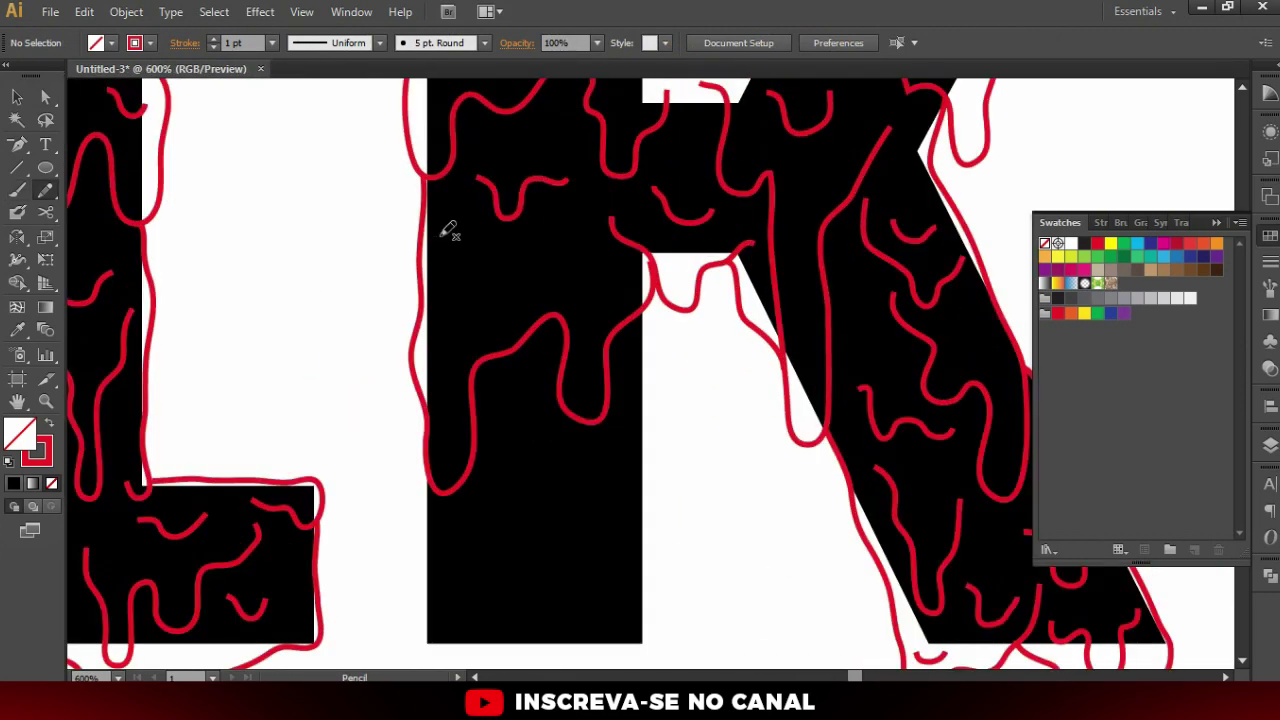
{"action": "scroll", "coordinate": [569, 400], "scroll_direction": "down", "scroll_amount": 2}
{"action": "left_click_drag", "start_coordinate": [392, 330], "coordinate": [520, 455]}
{"action": "mouse_move", "coordinate": [443, 397]}
{"action": "left_mouse_down"}
{"action": "mouse_move", "coordinate": [428, 320]}
{"action": "mouse_move", "coordinate": [461, 338]}
{"action": "left_mouse_up"}
{"action": "left_click_drag", "start_coordinate": [556, 245], "coordinate": [611, 275]}
{"action": "left_click_drag", "start_coordinate": [603, 484], "coordinate": [603, 486]}
{"action": "key", "text": "ctrl+minus"}
{"action": "key", "text": "ctrl+minus"}
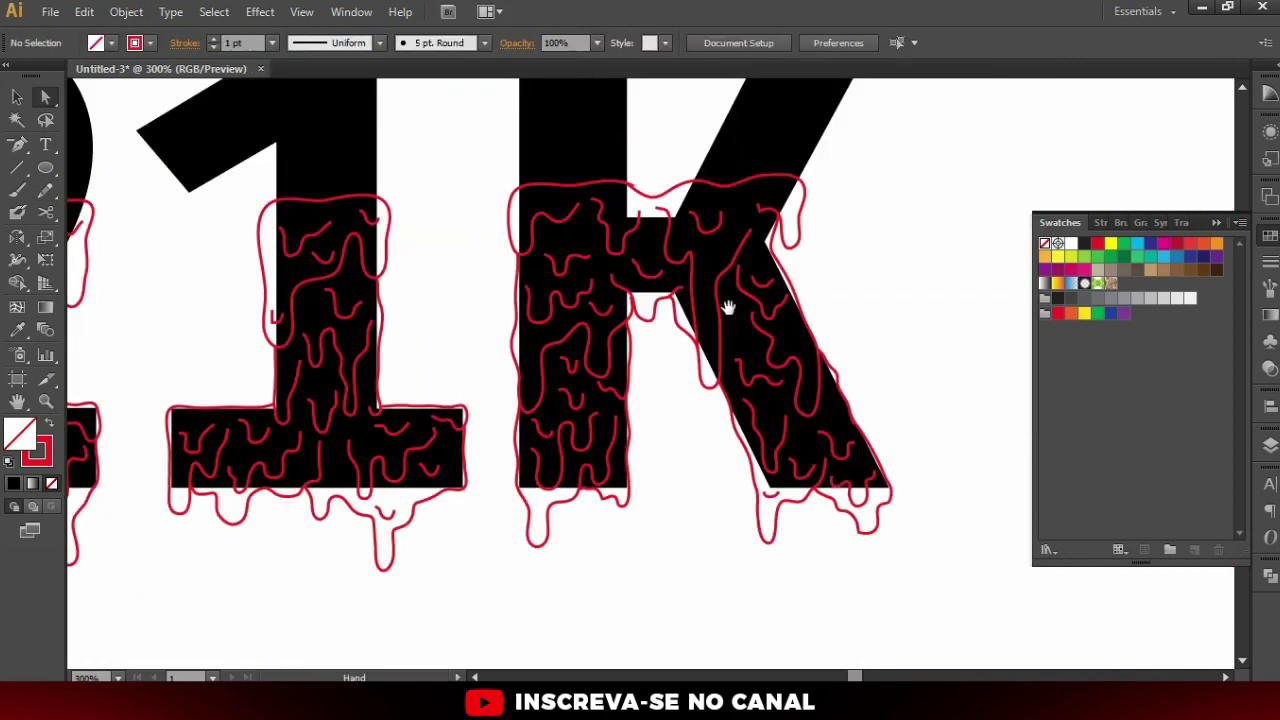
{"action": "scroll", "coordinate": [745, 270], "scroll_direction": "down", "scroll_amount": 2}
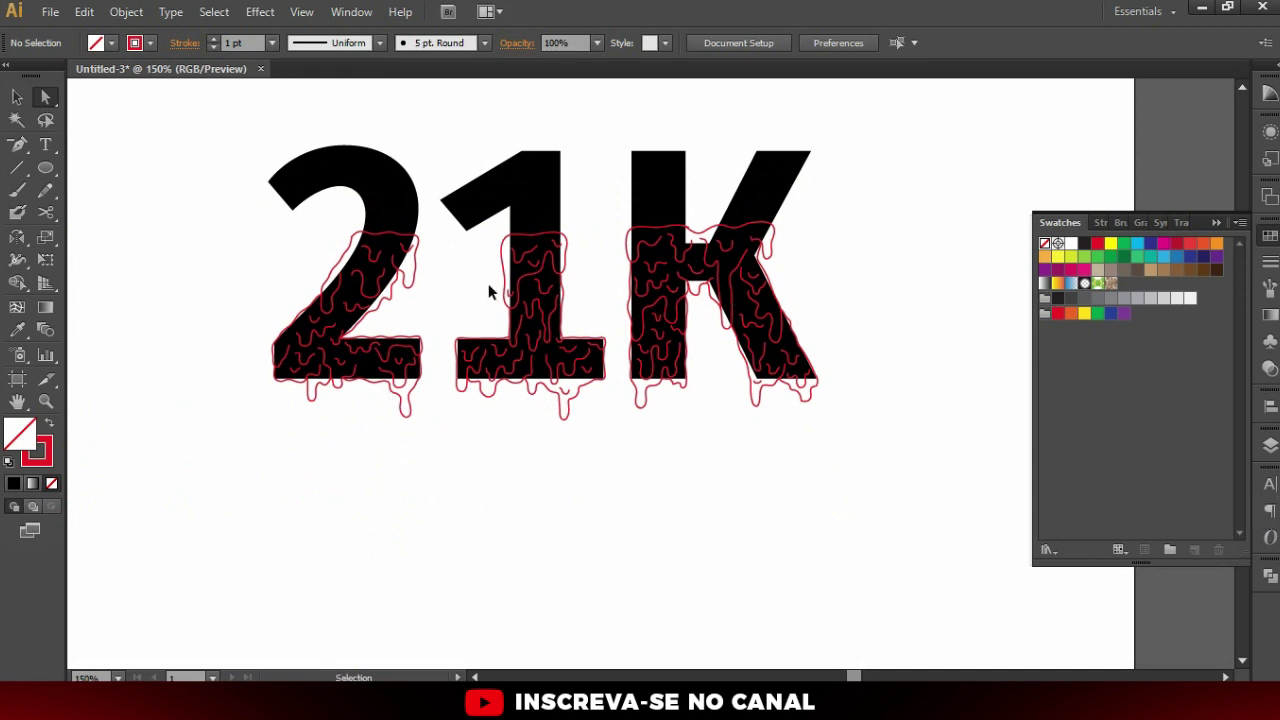
{"action": "scroll", "coordinate": [488, 290], "scroll_direction": "up", "scroll_amount": 1}
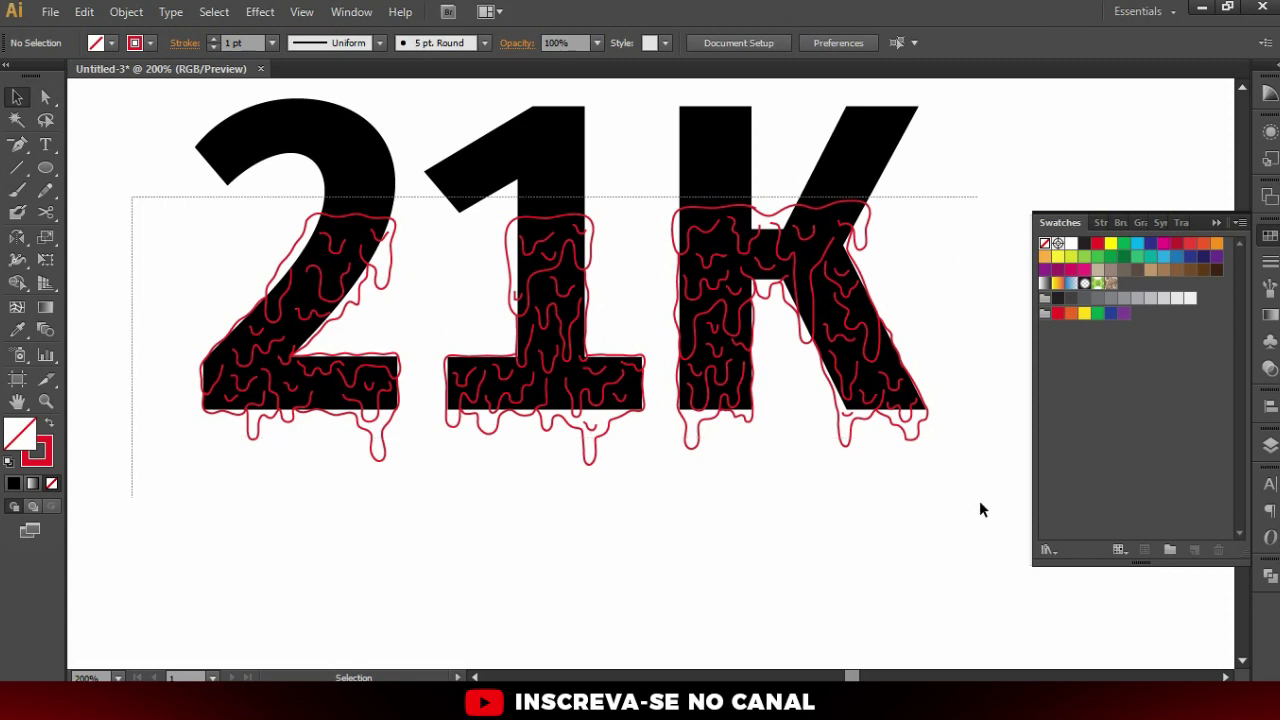
Select all the red drip paths and change their stroke to dark teal blue (#1183AA)
{"action": "left_click_drag", "start_coordinate": [487, 347], "coordinate": [980, 508]}
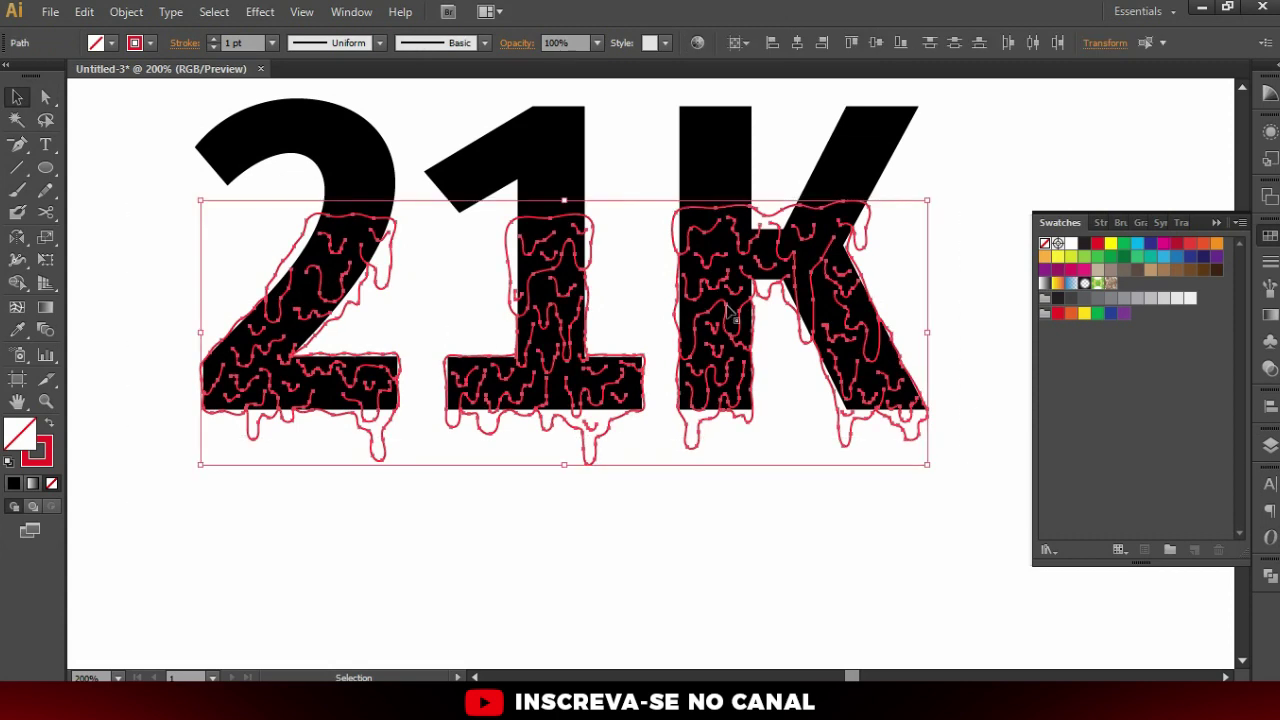
{"action": "left_click", "coordinate": [1163, 258]}
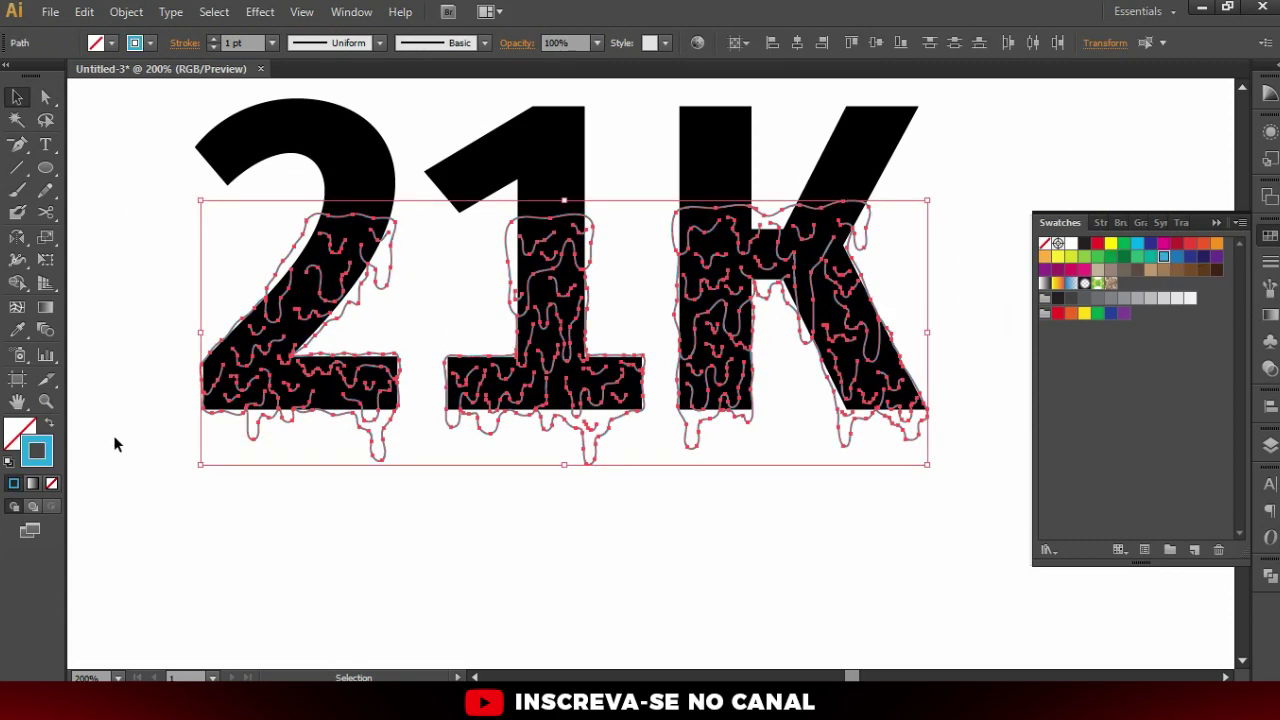
{"action": "double_click", "coordinate": [48, 444]}
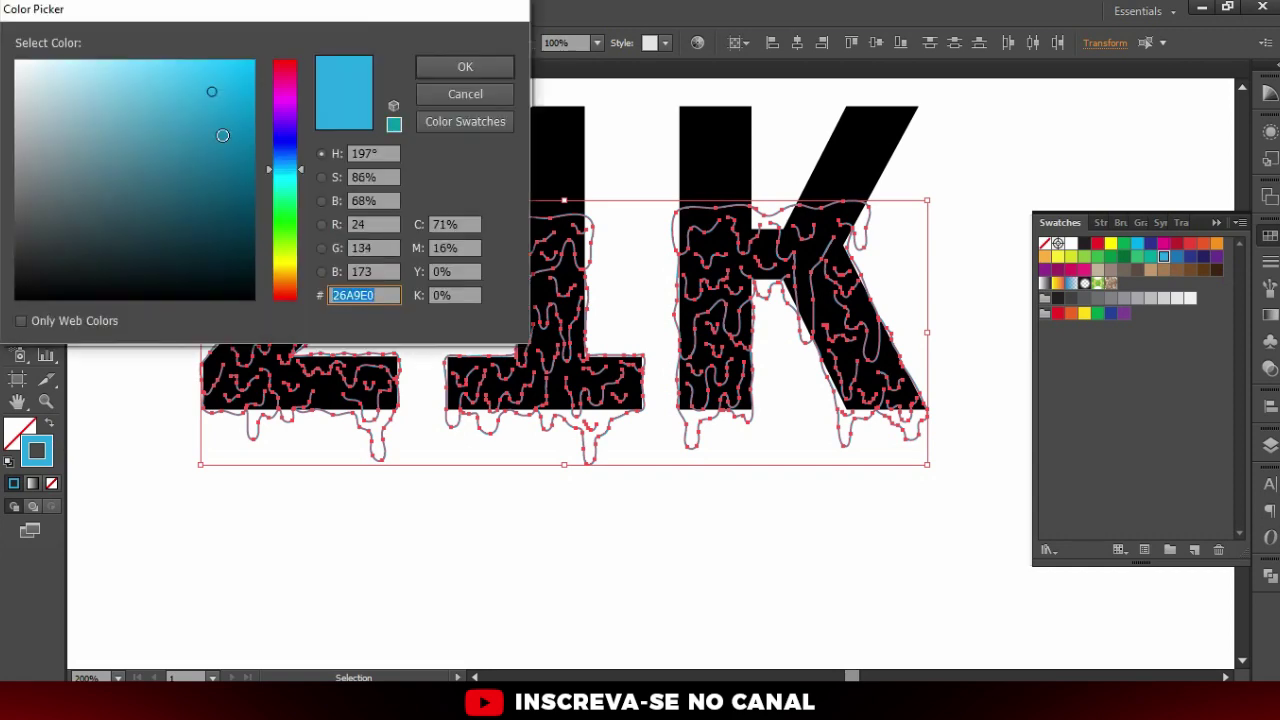
{"action": "left_click", "coordinate": [222, 135]}
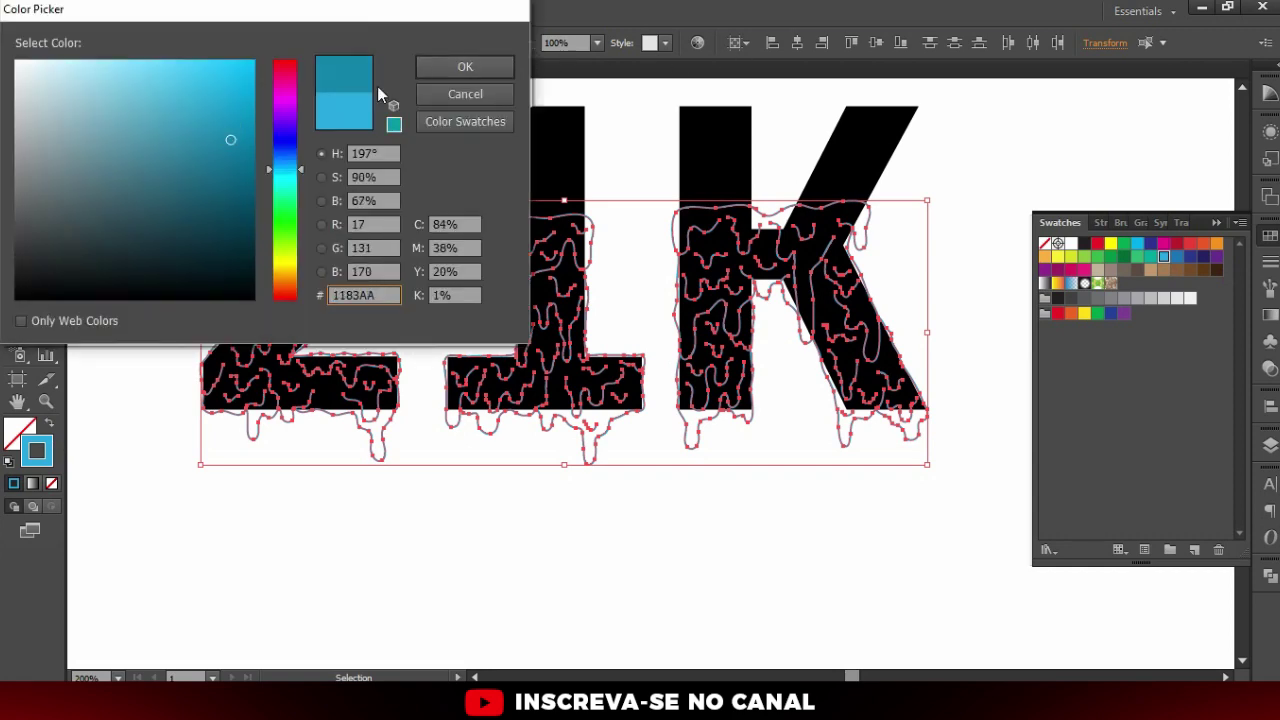
{"action": "left_click", "coordinate": [465, 66]}
{"action": "key", "text": "ctrl+shift+a"}
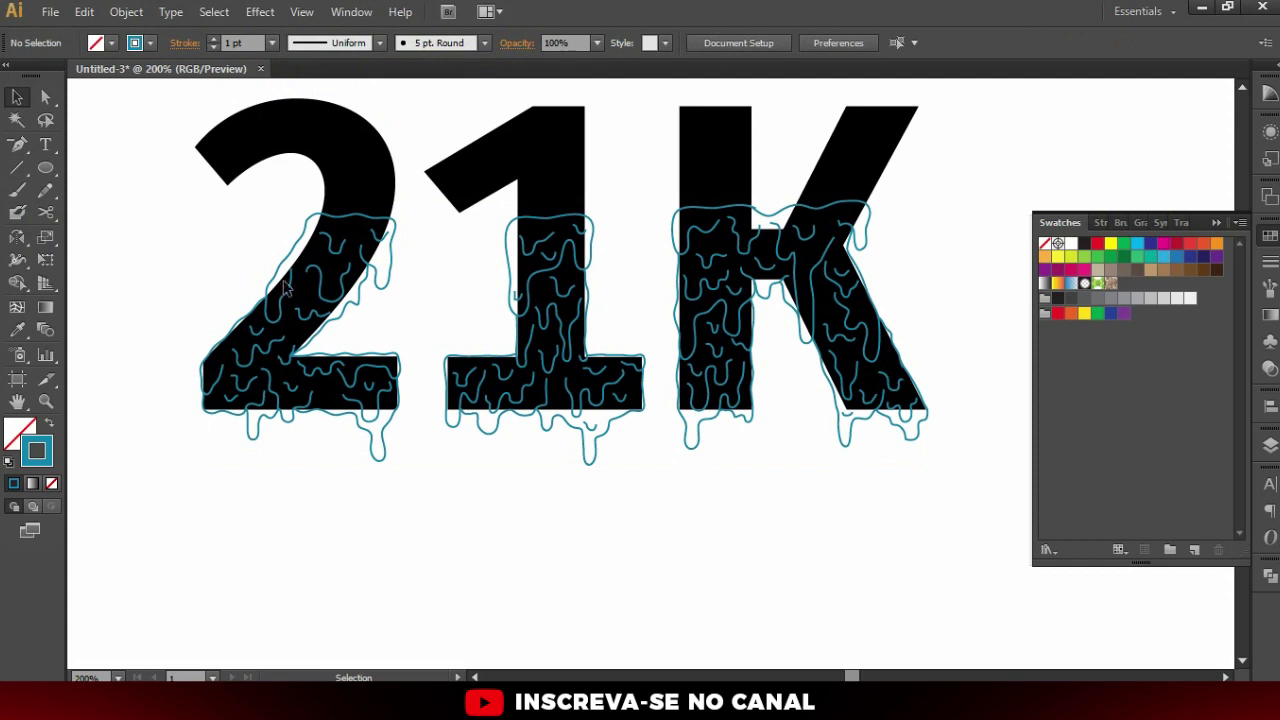
Zoom in on the 2 and its small U-shaped drip stroke
{"action": "left_click", "coordinate": [322, 256], "text": "ctrl"}
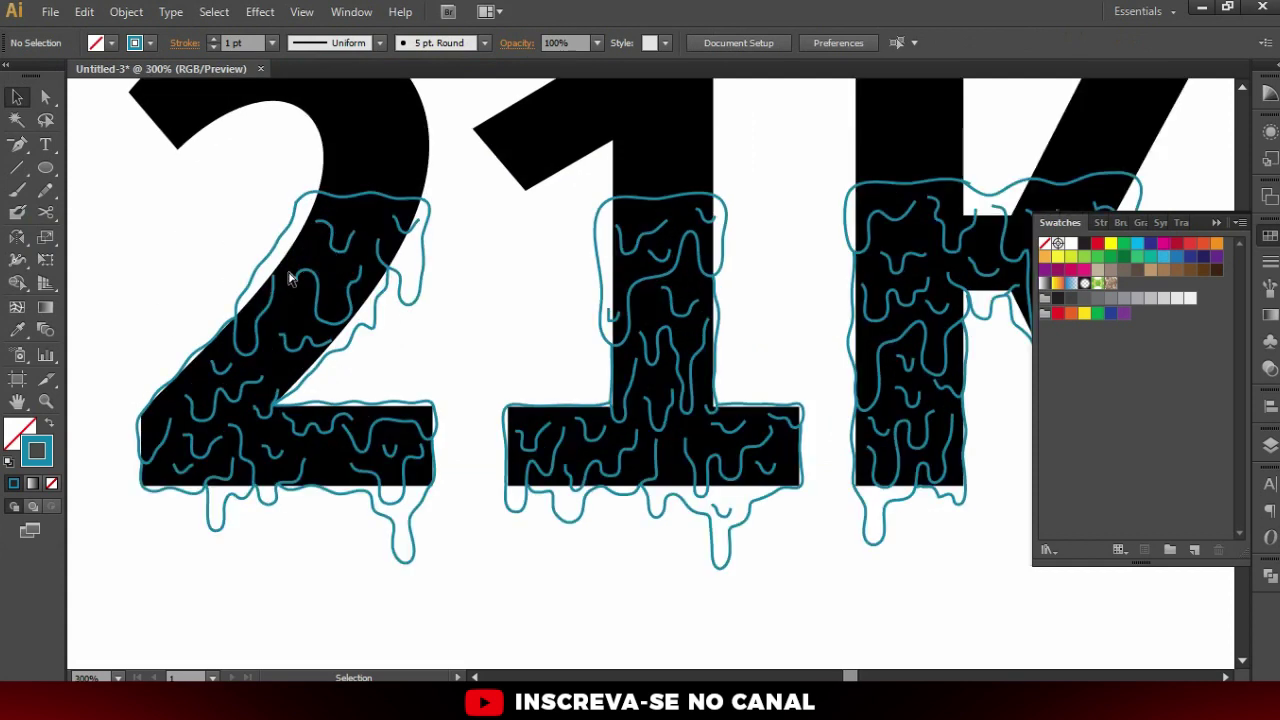
{"action": "left_click", "coordinate": [347, 295], "text": "ctrl"}
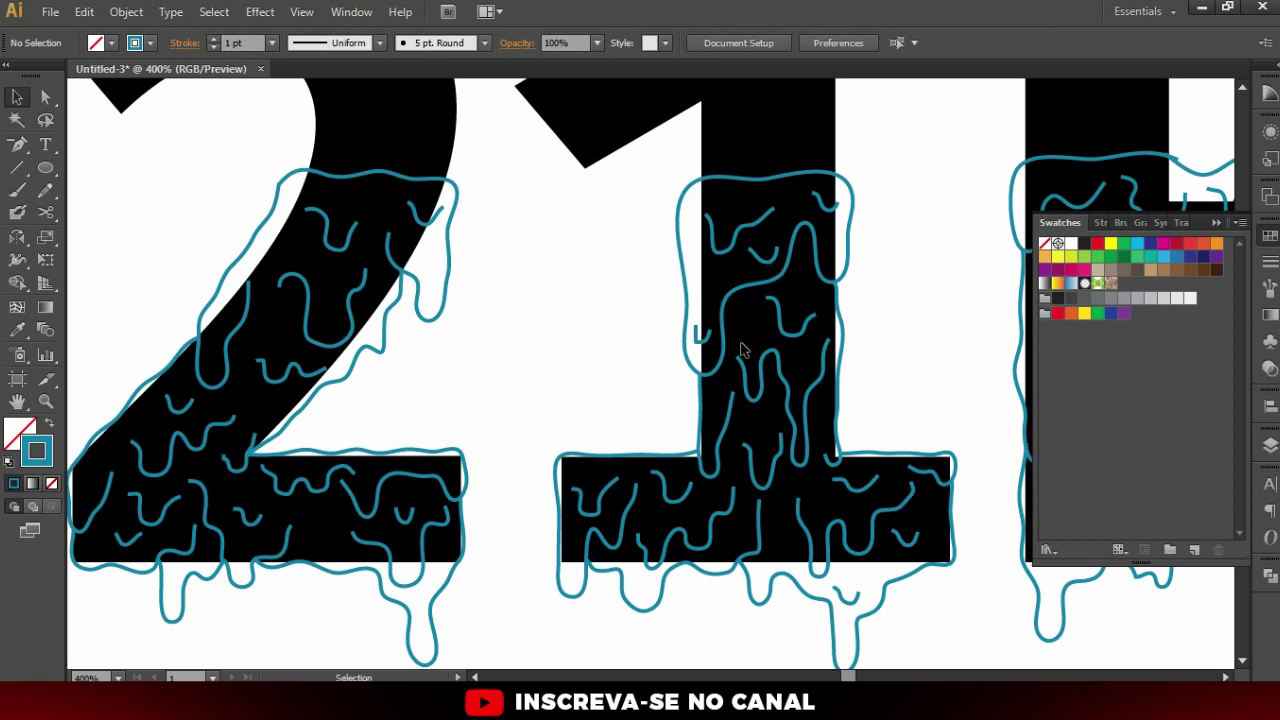
{"action": "left_click", "coordinate": [700, 338], "text": "ctrl"}
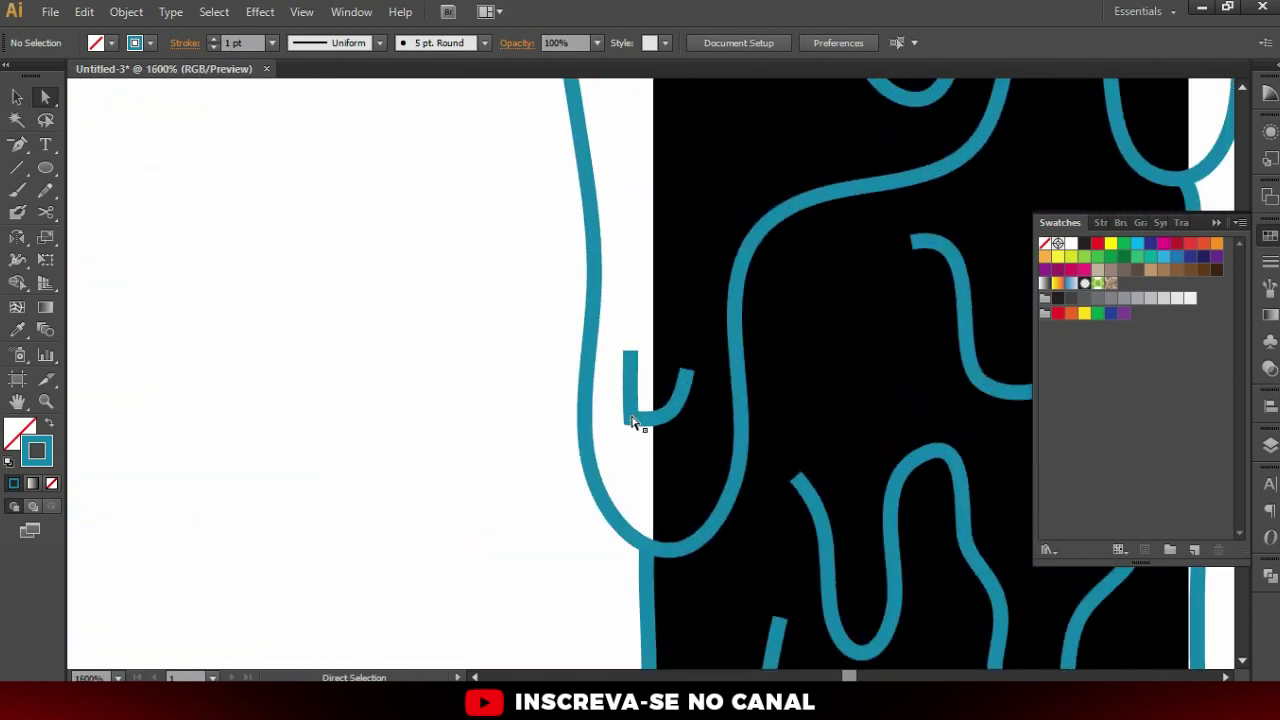
Find the curved teal drip stroke inside the 2 and select it to show its anchors
{"action": "left_click", "coordinate": [632, 421]}
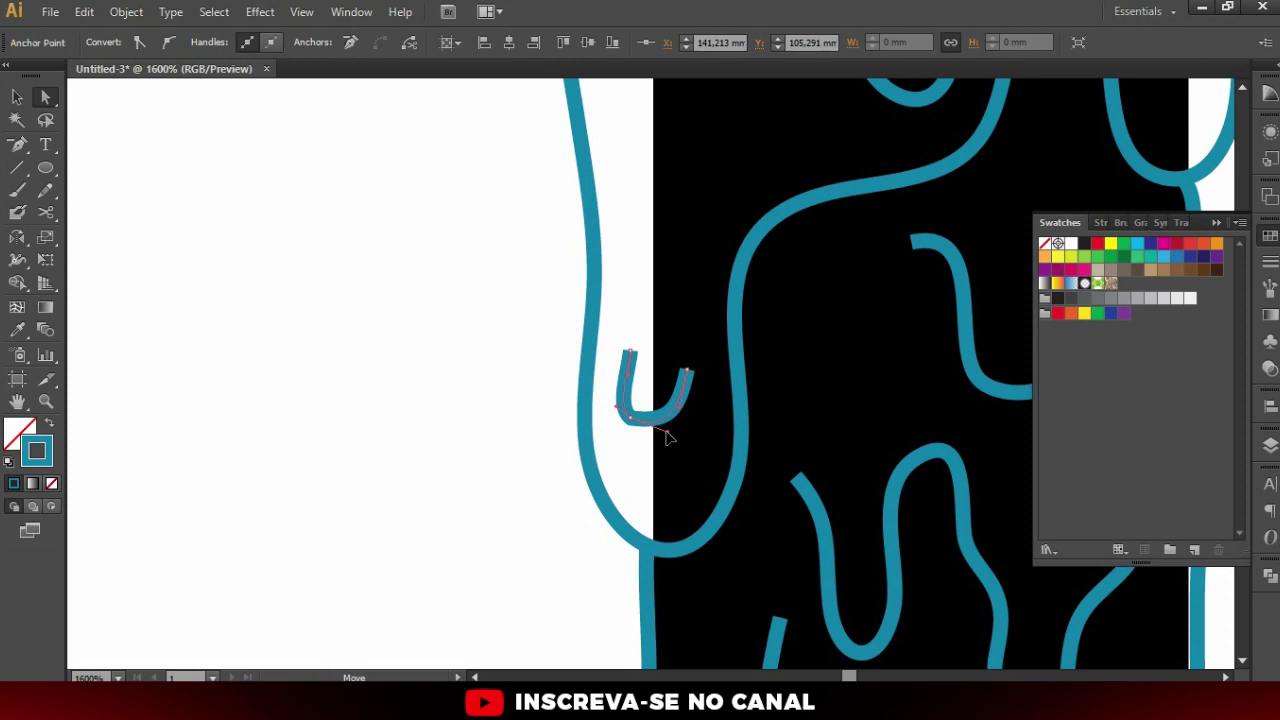
{"action": "key", "text": "ctrl+minus"}
{"action": "key", "text": "ctrl+minus"}
{"action": "scroll", "coordinate": [797, 289], "scroll_direction": "down", "scroll_amount": 3}
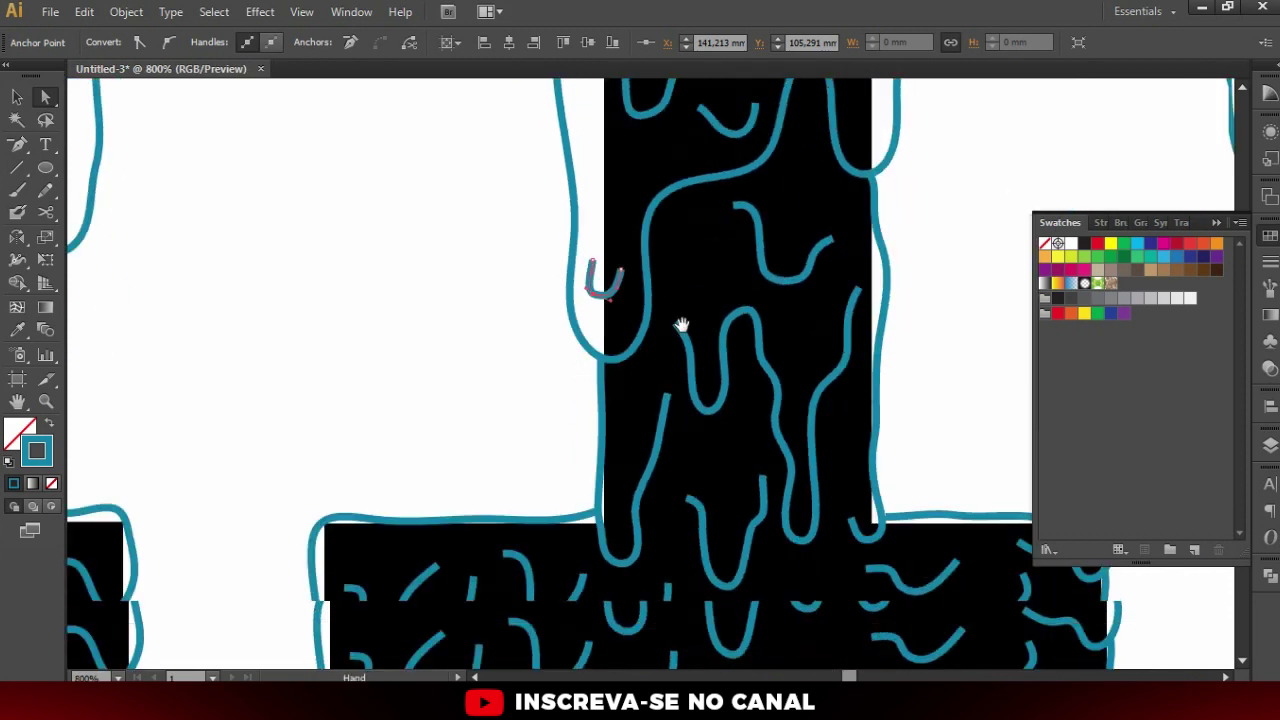
{"action": "scroll", "coordinate": [683, 323], "scroll_direction": "down", "scroll_amount": 4}
{"action": "scroll", "coordinate": [700, 400], "scroll_direction": "left", "scroll_amount": 5}
{"action": "scroll", "coordinate": [643, 381], "scroll_direction": "left", "scroll_amount": 5}
{"action": "scroll", "coordinate": [614, 371], "scroll_direction": "left", "scroll_amount": 3}
{"action": "scroll", "coordinate": [446, 360], "scroll_direction": "left", "scroll_amount": 5}
{"action": "scroll", "coordinate": [477, 335], "scroll_direction": "up", "scroll_amount": 5}
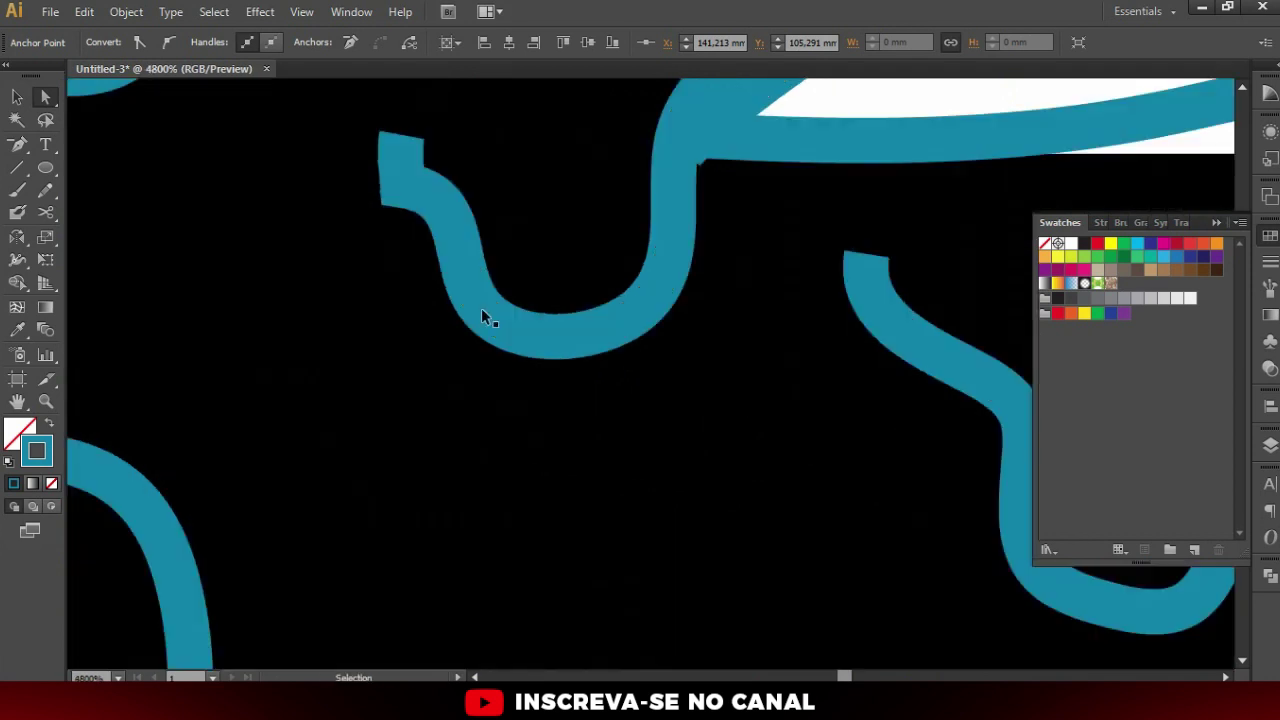
{"action": "left_click", "coordinate": [395, 222]}
{"action": "left_click", "coordinate": [403, 189]}
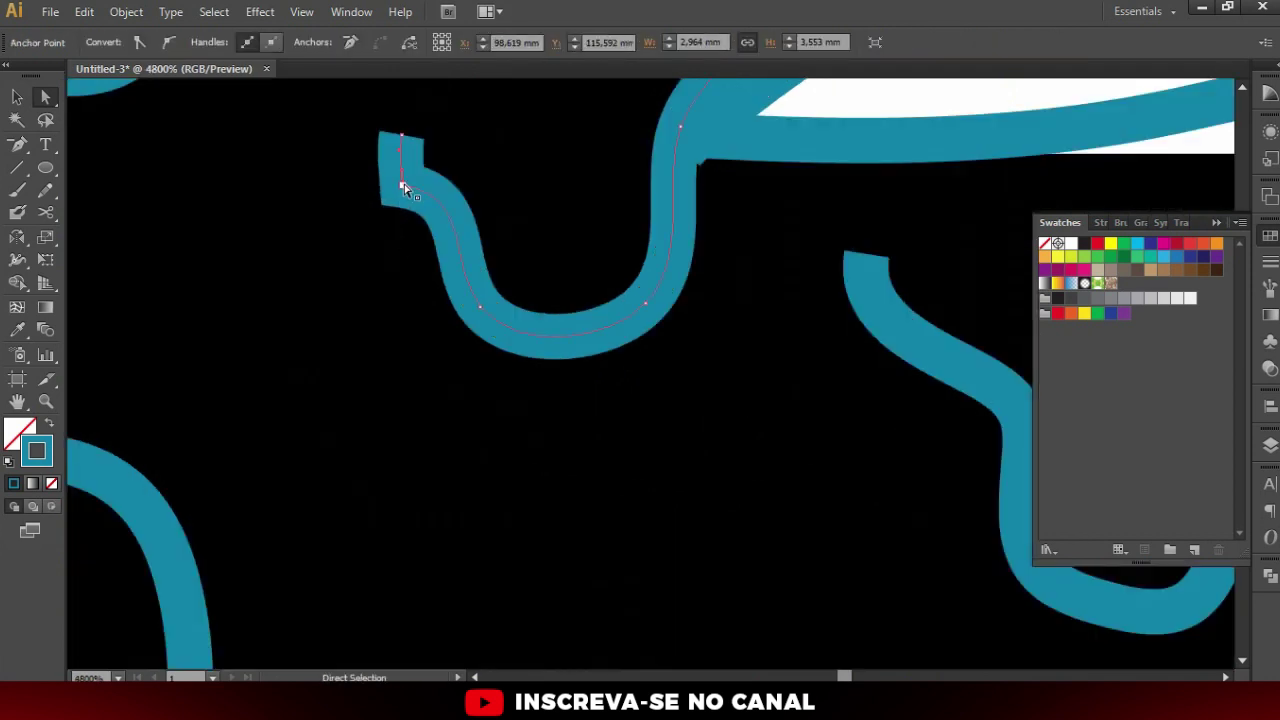
{"action": "left_click", "coordinate": [386, 249]}
{"action": "left_click", "coordinate": [403, 190]}
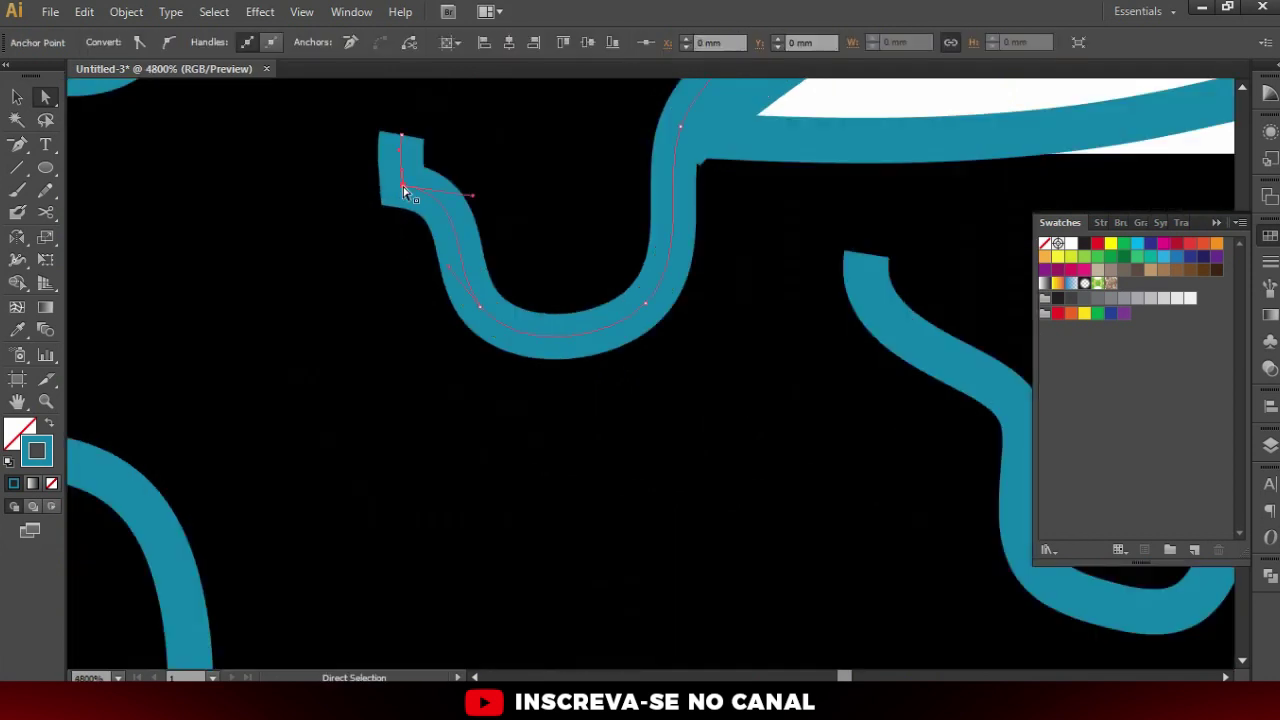
Convert the stroke's top corner anchor to smooth and round the bend into a curve
{"action": "left_click", "coordinate": [175, 40]}
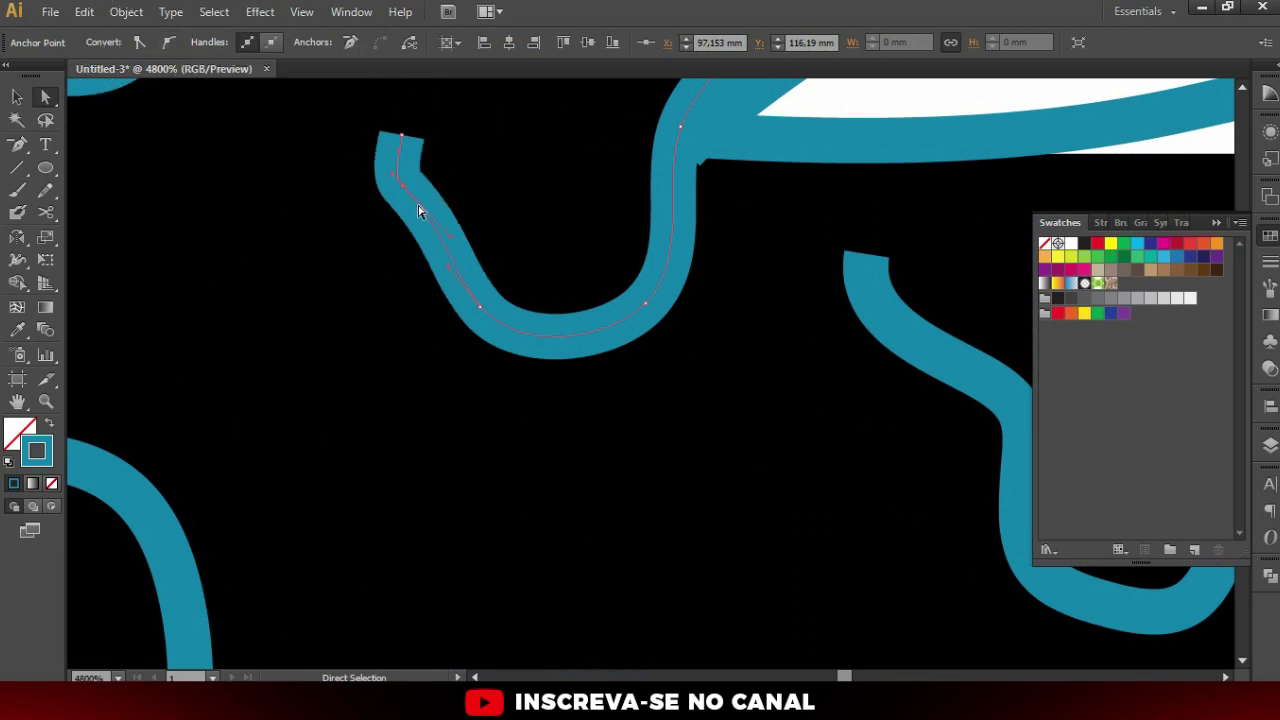
{"action": "left_click_drag", "start_coordinate": [401, 249], "coordinate": [401, 249]}
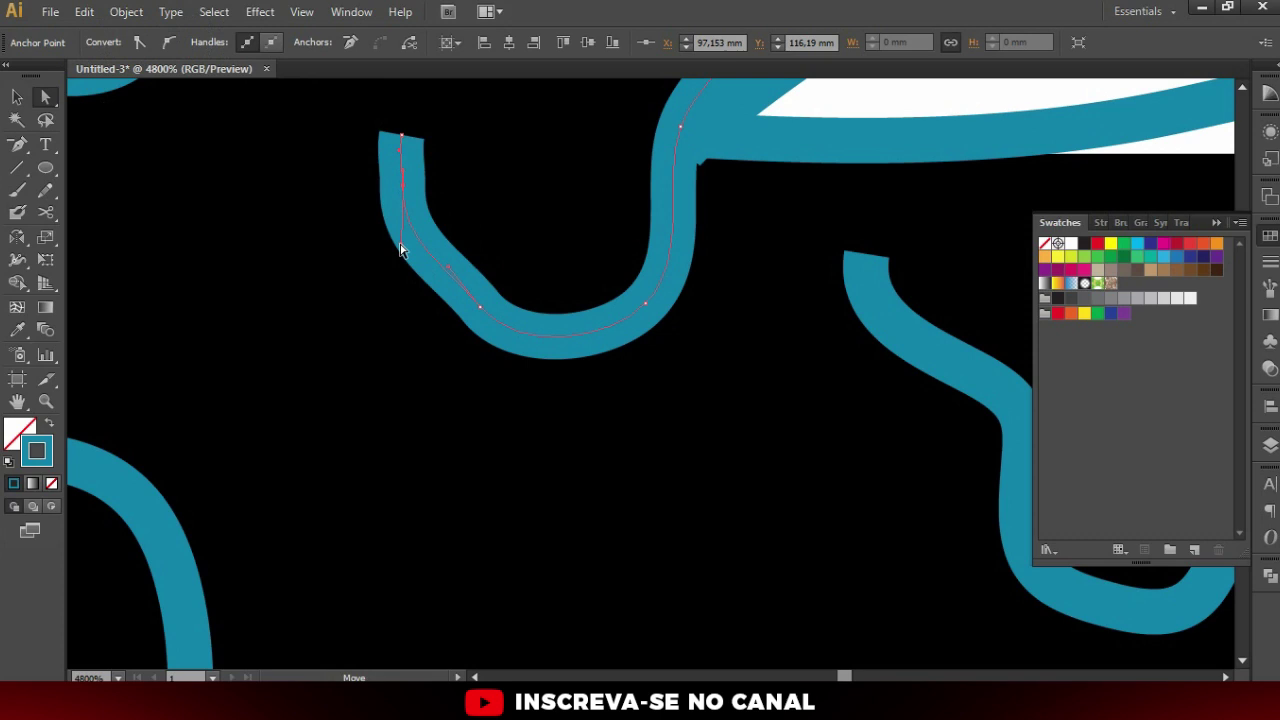
{"action": "left_click", "coordinate": [483, 265]}
{"action": "key", "text": "ctrl+minus"}
{"action": "key", "text": "ctrl+minus"}
{"action": "key", "text": "ctrl+minus"}
{"action": "key", "text": "ctrl+minus"}
{"action": "key", "text": "ctrl+minus"}
{"action": "key", "text": "ctrl+minus"}
{"action": "key", "text": "ctrl+plus"}
{"action": "key", "text": "ctrl+plus"}
{"action": "key", "text": "ctrl+plus"}
{"action": "key", "text": "shift+w"}
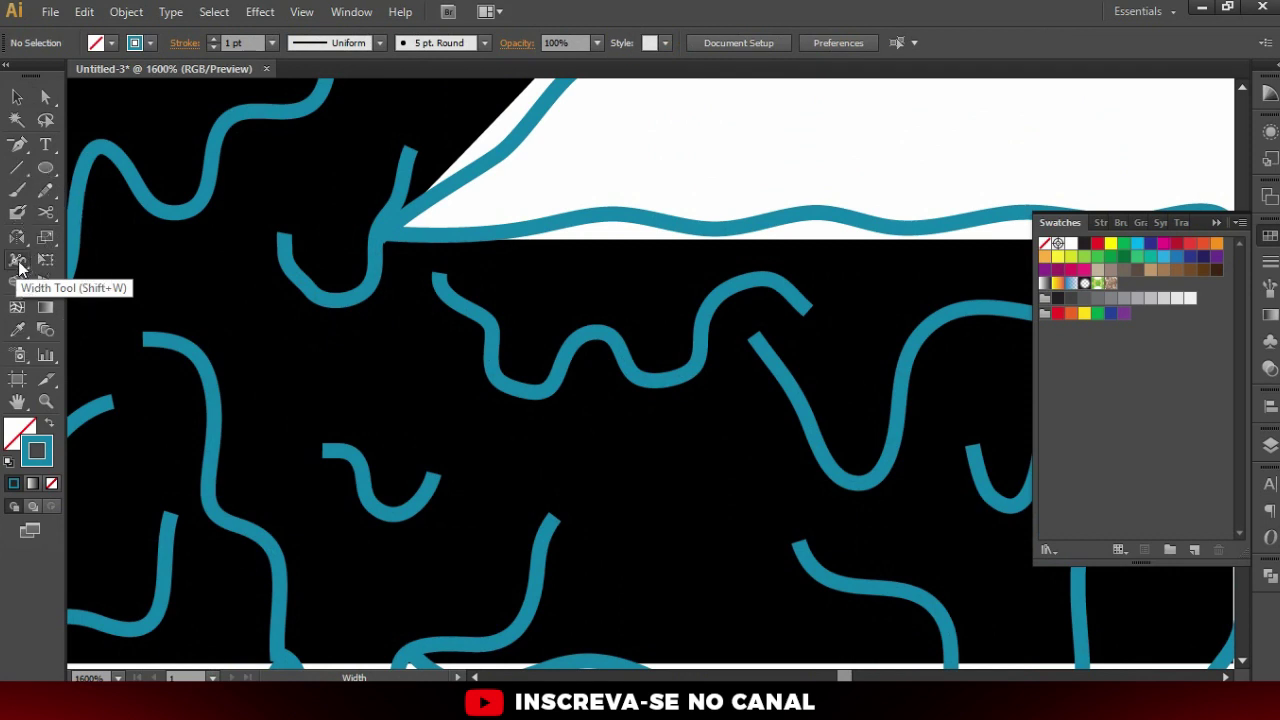
Widen the wavy stroke's middle and taper both its ends to points
{"action": "left_click_drag", "start_coordinate": [19, 265], "coordinate": [85, 268]}
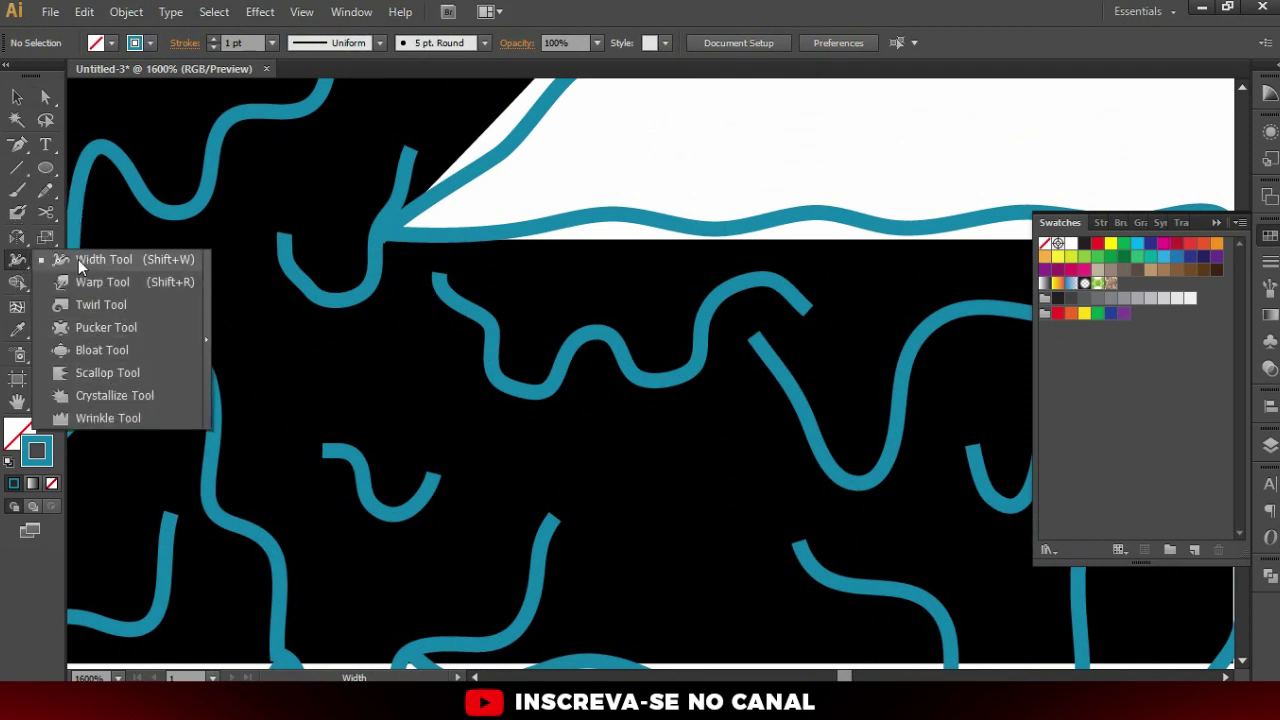
{"action": "key", "text": "ctrl+plus"}
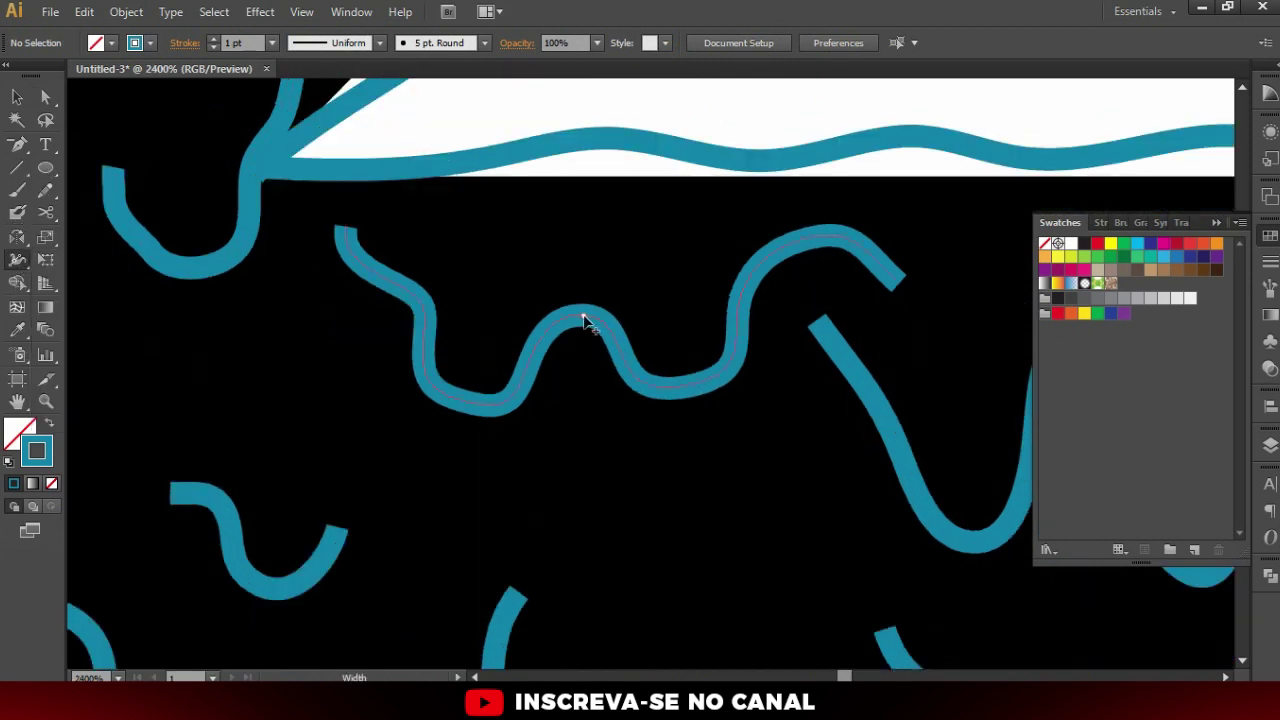
{"action": "left_click_drag", "start_coordinate": [585, 325], "coordinate": [584, 336]}
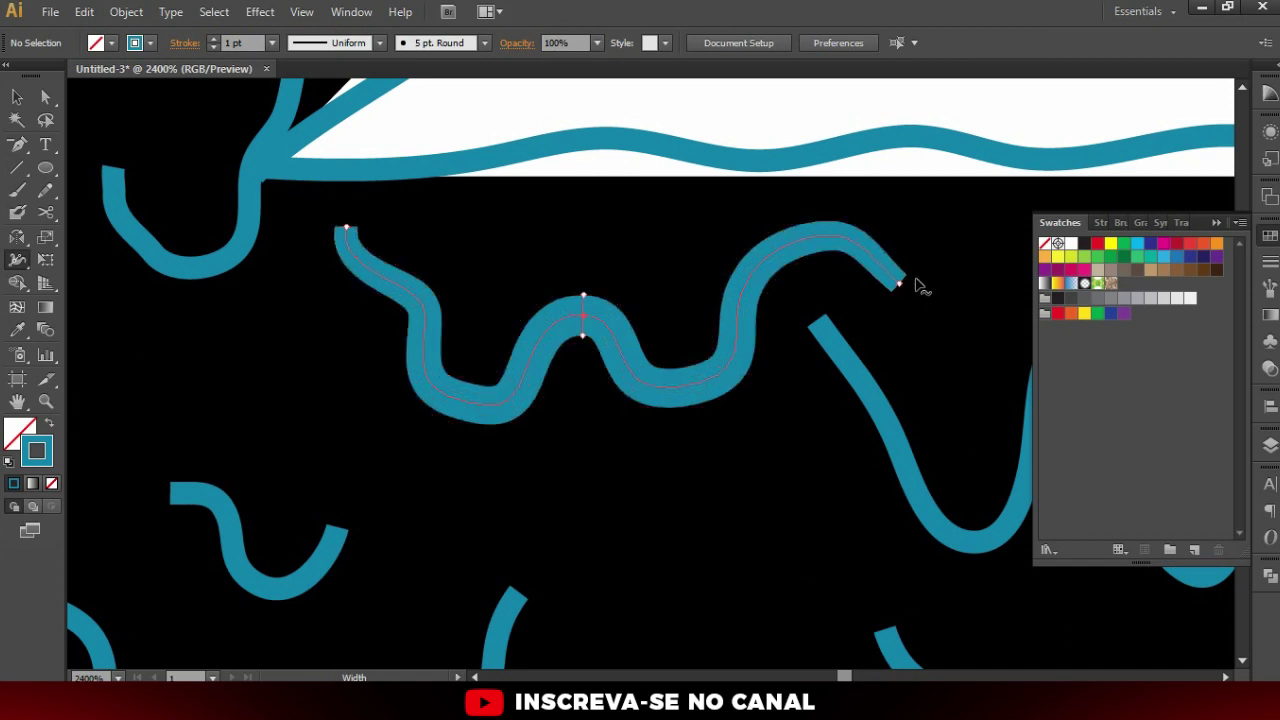
{"action": "left_click_drag", "start_coordinate": [892, 291], "coordinate": [899, 283]}
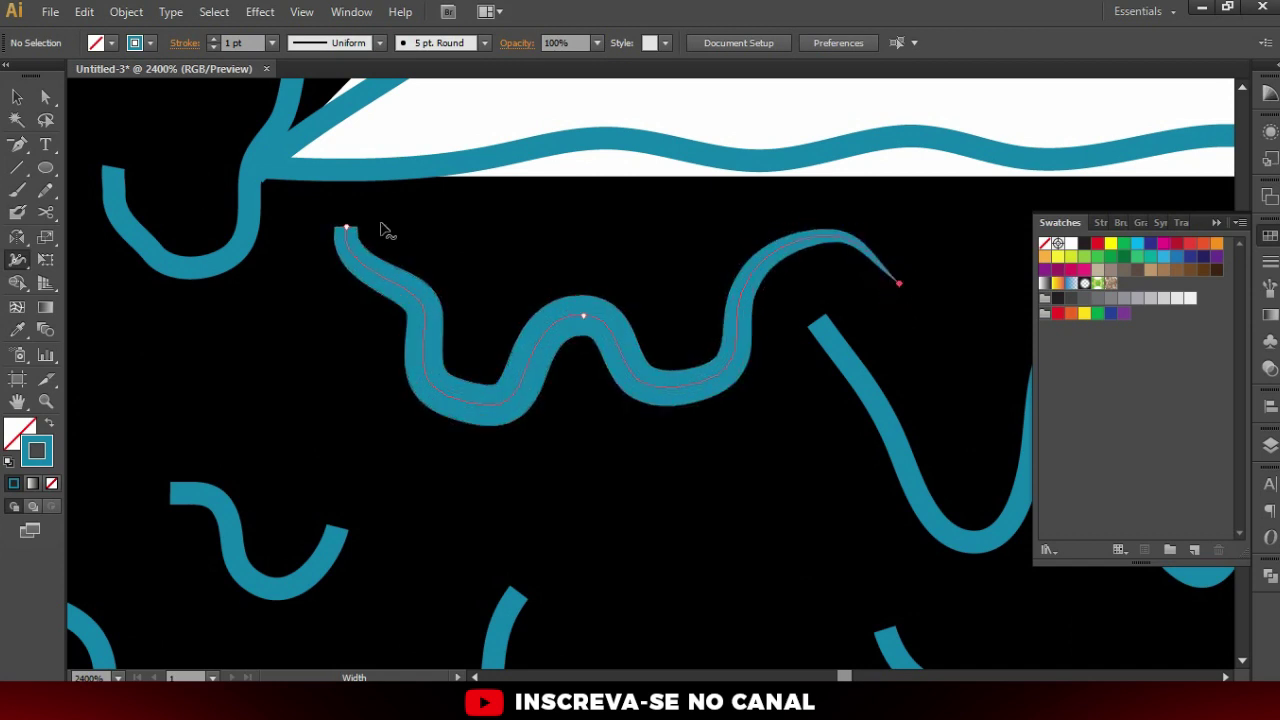
{"action": "left_click_drag", "start_coordinate": [358, 229], "coordinate": [345, 228]}
Taper both ends of the U-shaped stroke to sharp points
{"action": "left_click_drag", "start_coordinate": [760, 383], "coordinate": [440, 290]}
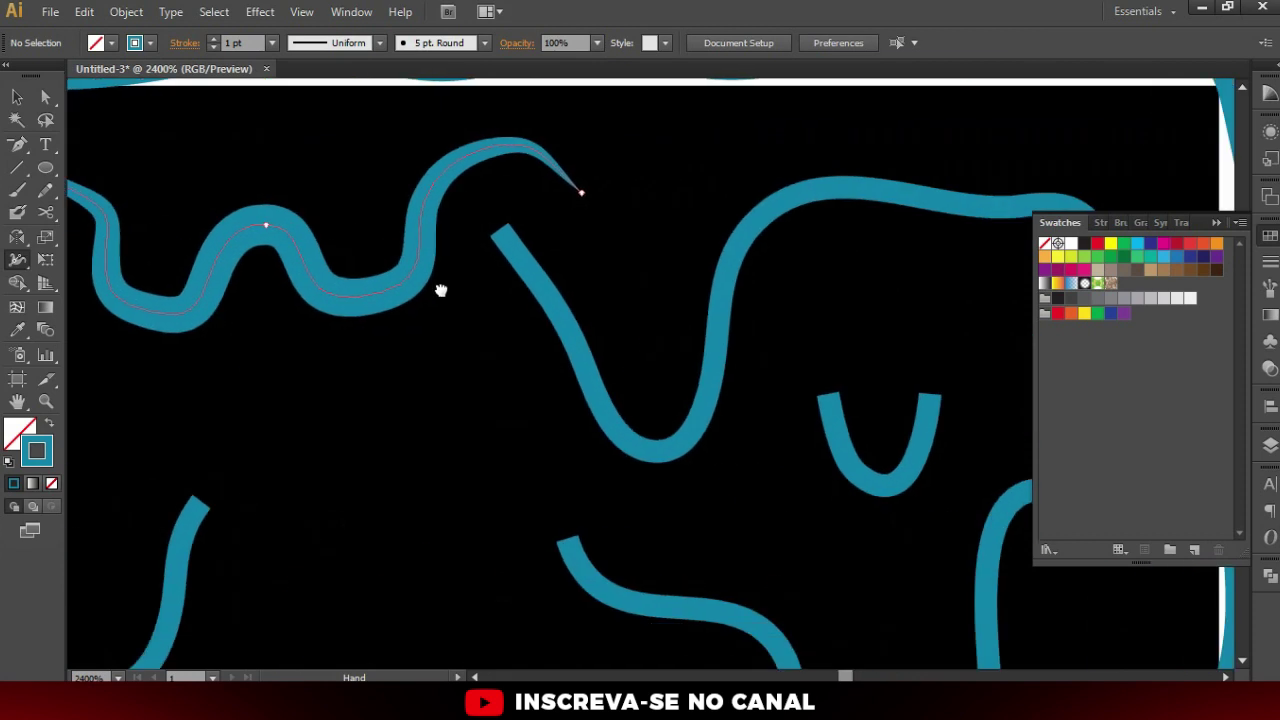
{"action": "left_click_drag", "start_coordinate": [824, 349], "coordinate": [644, 259]}
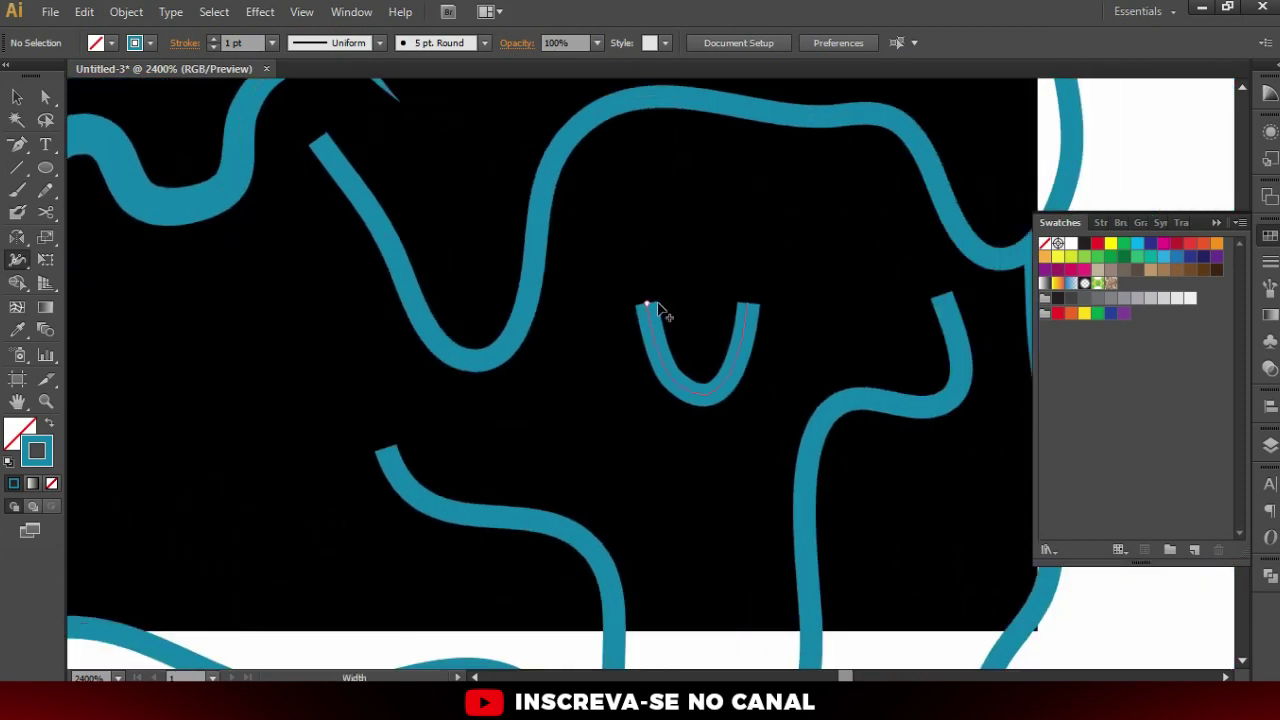
{"action": "left_click_drag", "start_coordinate": [650, 306], "coordinate": [646, 304]}
{"action": "key", "text": "ctrl+z"}
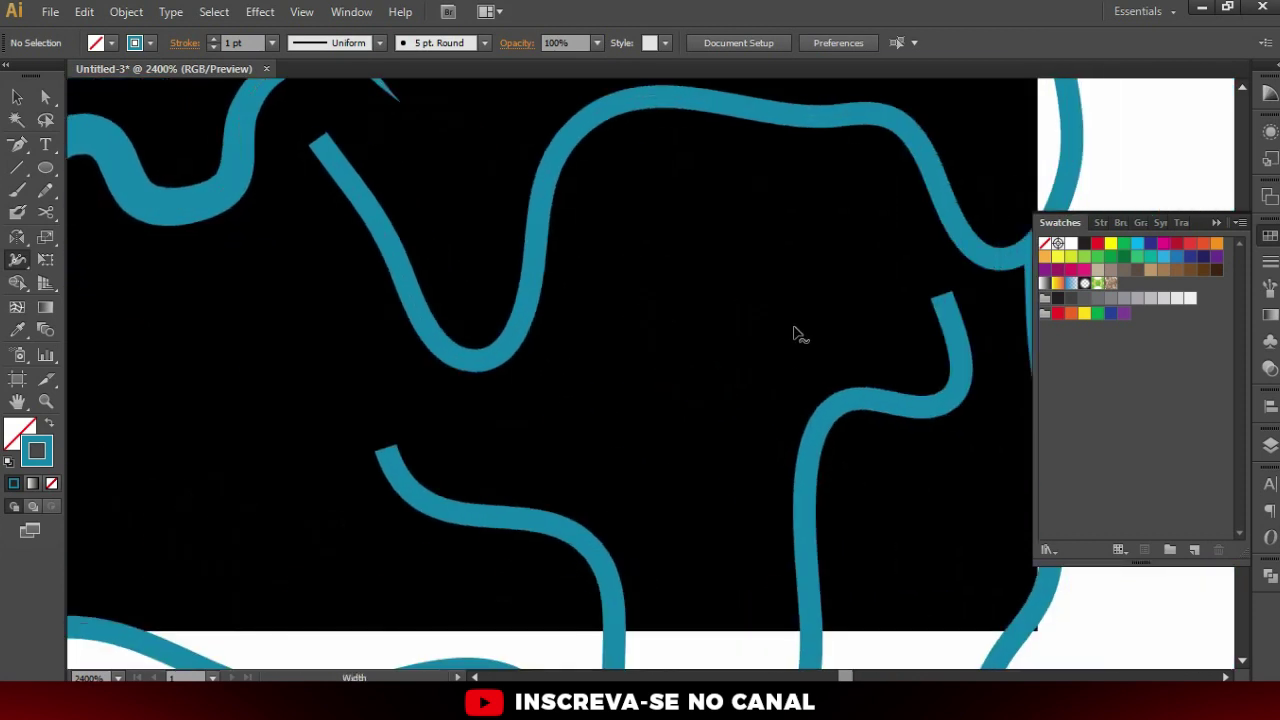
{"action": "key", "text": "ctrl+z"}
{"action": "key", "text": "ctrl+z"}
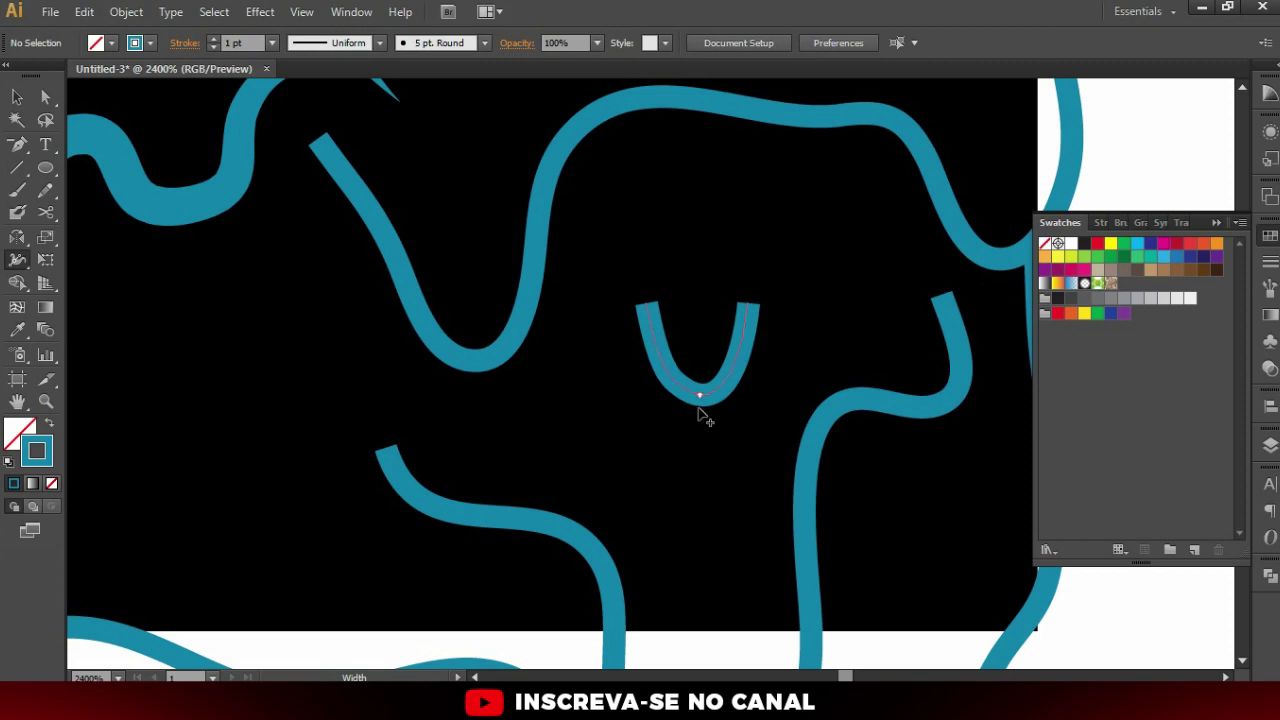
{"action": "left_click_drag", "start_coordinate": [777, 309], "coordinate": [750, 305]}
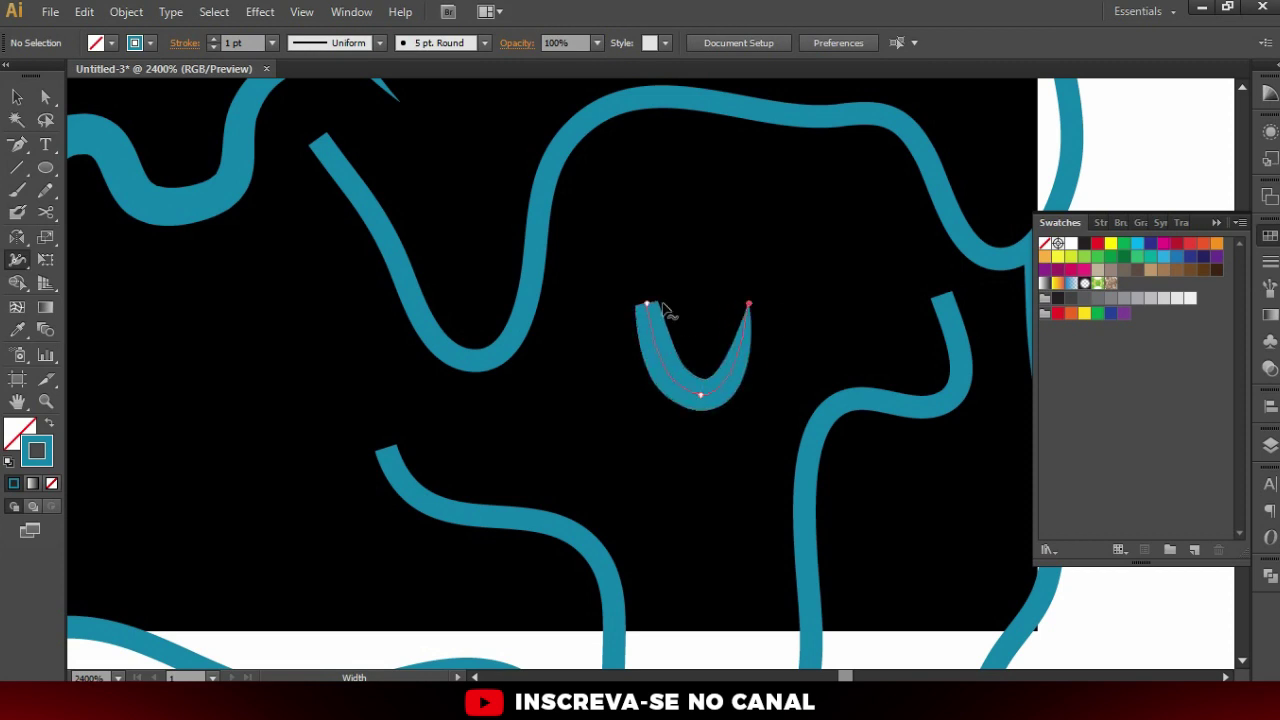
{"action": "left_click_drag", "start_coordinate": [658, 306], "coordinate": [649, 306]}
{"action": "scroll", "coordinate": [664, 389], "scroll_direction": "down", "scroll_amount": 3, "text": "alt"}
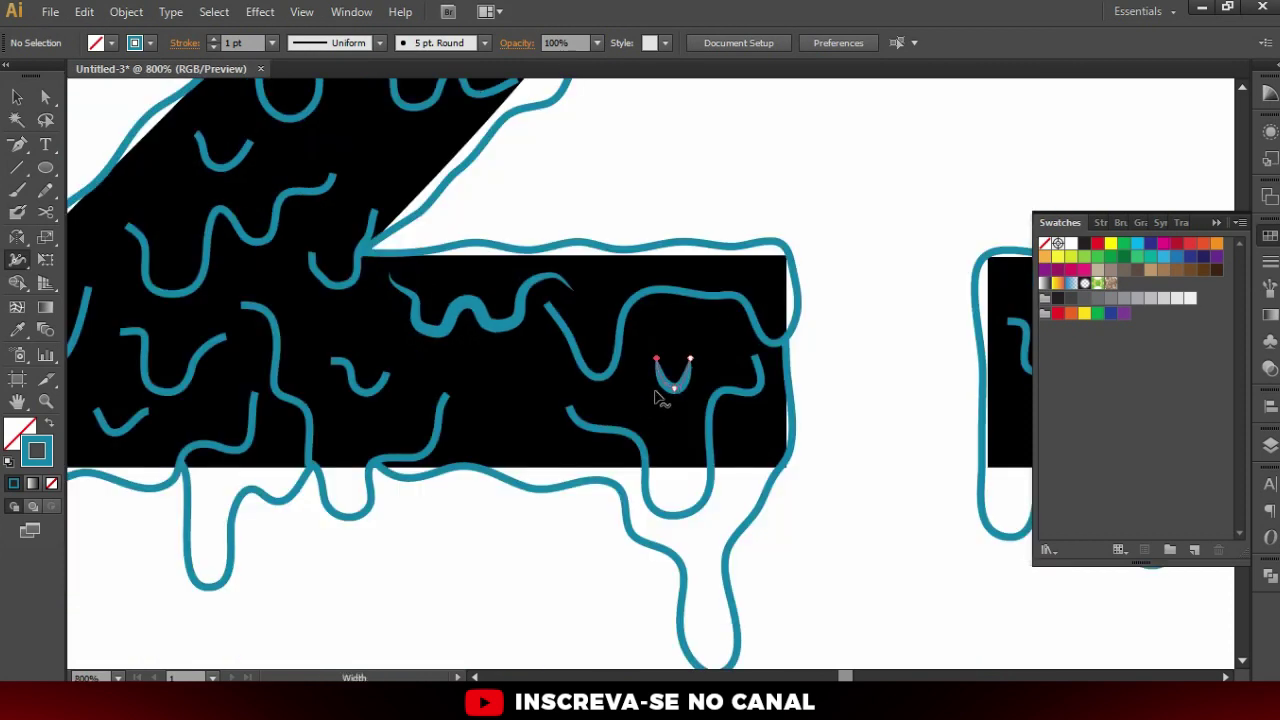
{"action": "scroll", "coordinate": [698, 506], "scroll_direction": "up", "scroll_amount": 2, "text": "alt"}
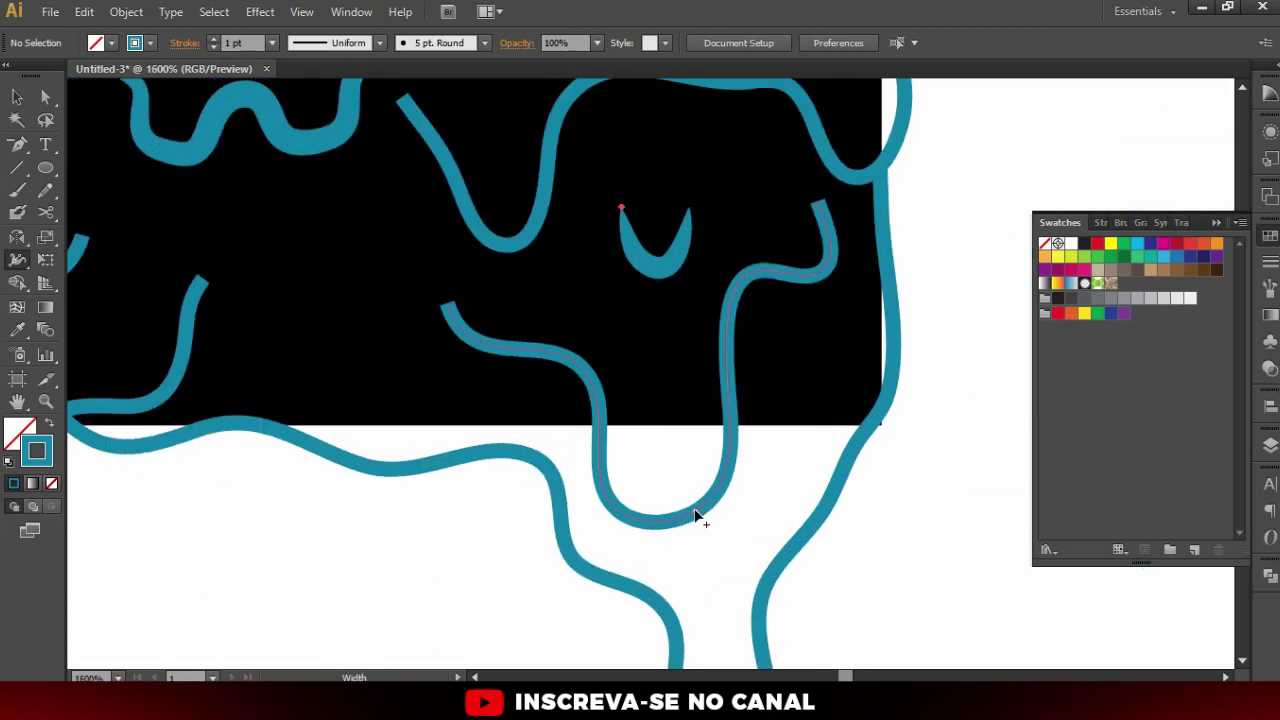
{"action": "left_click_drag", "start_coordinate": [698, 518], "coordinate": [700, 528]}
{"action": "scroll", "coordinate": [494, 457], "scroll_direction": "down", "scroll_amount": 2}
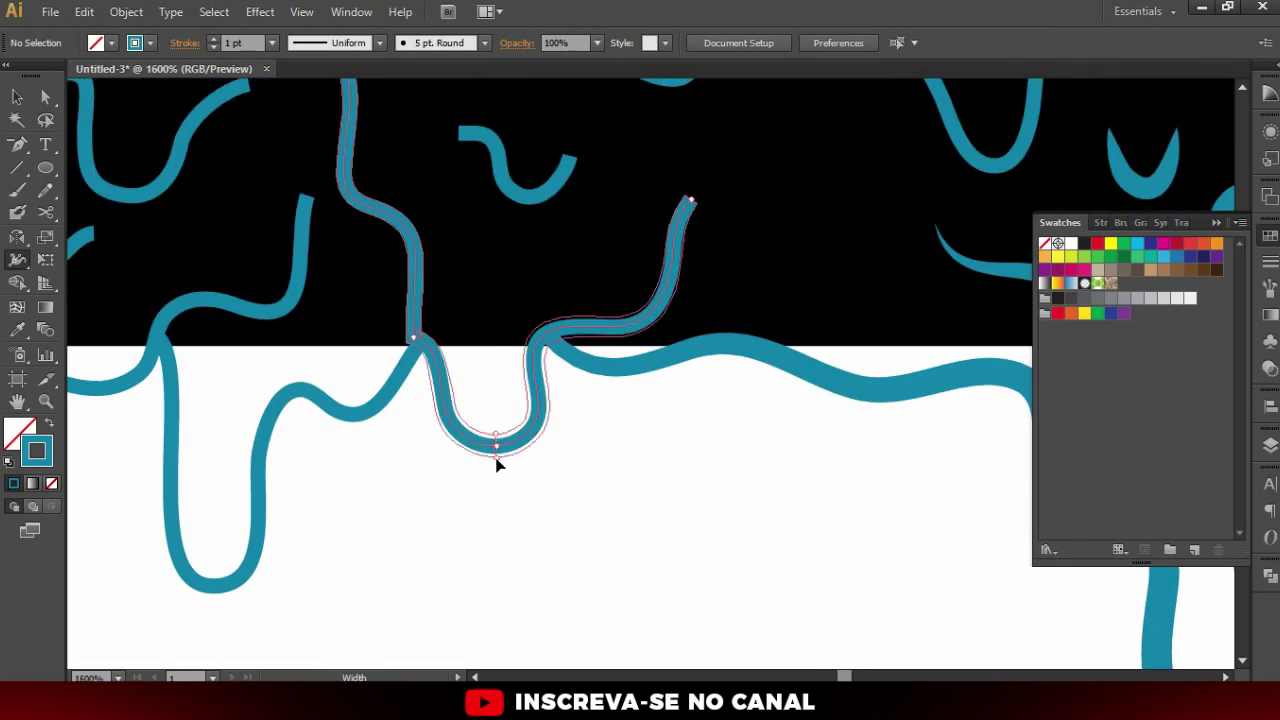
{"action": "left_click_drag", "start_coordinate": [689, 200], "coordinate": [680, 200]}
{"action": "scroll", "coordinate": [537, 286], "scroll_direction": "down", "scroll_amount": 2, "text": "alt"}
{"action": "scroll", "coordinate": [657, 520], "scroll_direction": "up", "scroll_amount": 3, "text": "alt"}
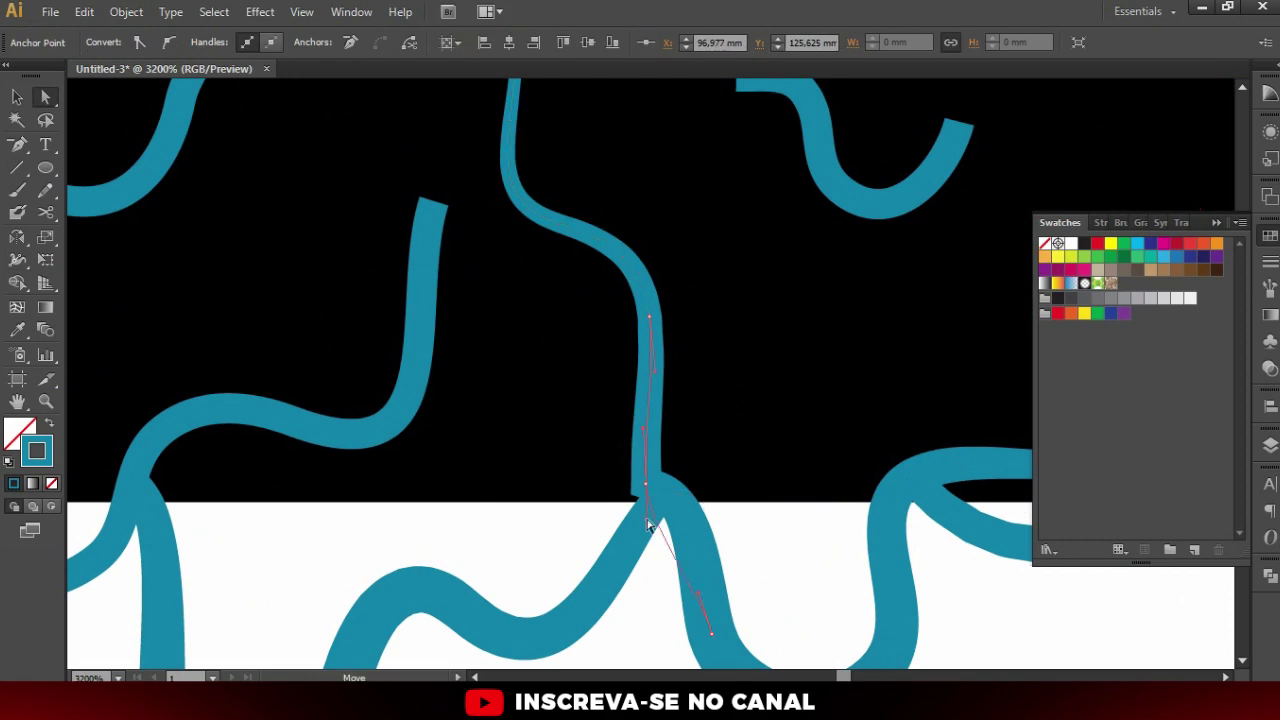
Pan across the 21K lettering and inspect the wavy drip outline strokes, then clear the selection
{"action": "scroll", "coordinate": [443, 420], "scroll_direction": "down", "scroll_amount": 5, "text": "alt"}
{"action": "scroll", "coordinate": [343, 294], "scroll_direction": "up", "scroll_amount": 5, "text": "alt"}
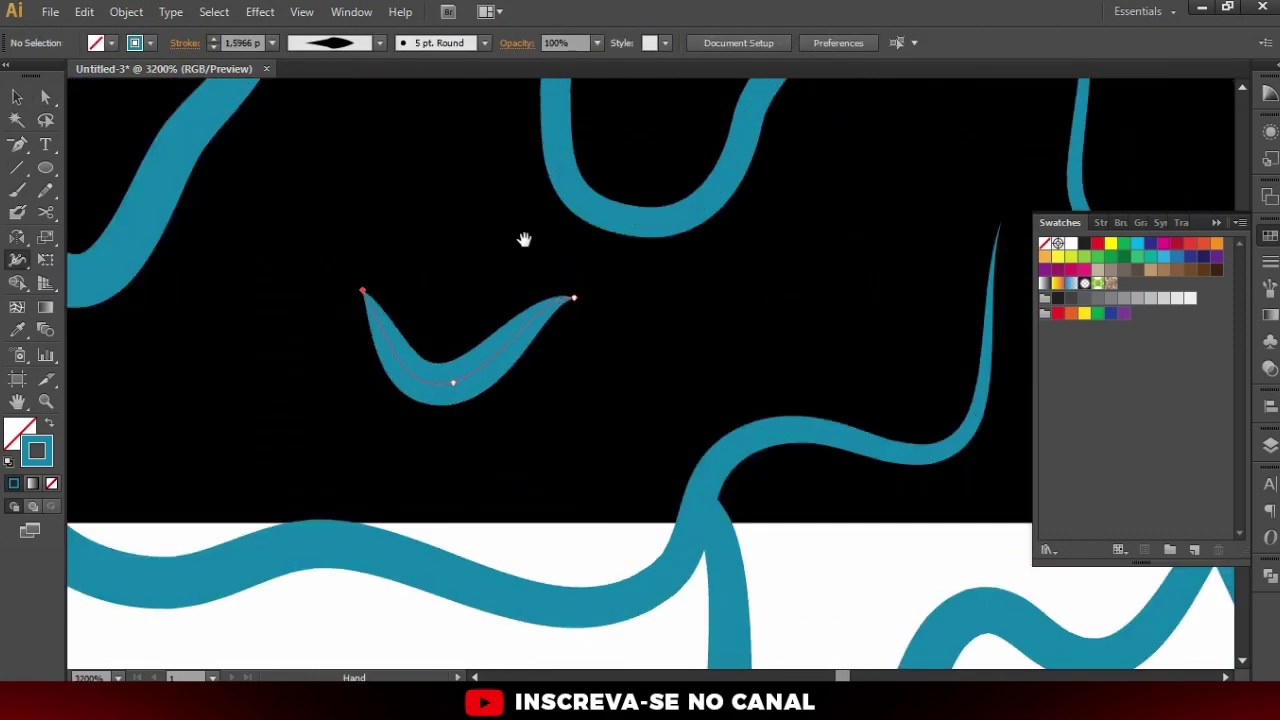
{"action": "scroll", "coordinate": [432, 155], "scroll_direction": "up", "scroll_amount": 2, "text": "alt"}
{"action": "scroll", "coordinate": [432, 155], "scroll_direction": "down", "scroll_amount": 3, "text": "alt"}
{"action": "scroll", "coordinate": [914, 514], "scroll_direction": "down", "scroll_amount": 2, "text": "alt"}
{"action": "scroll", "coordinate": [560, 403], "scroll_direction": "up", "scroll_amount": 2, "text": "alt"}
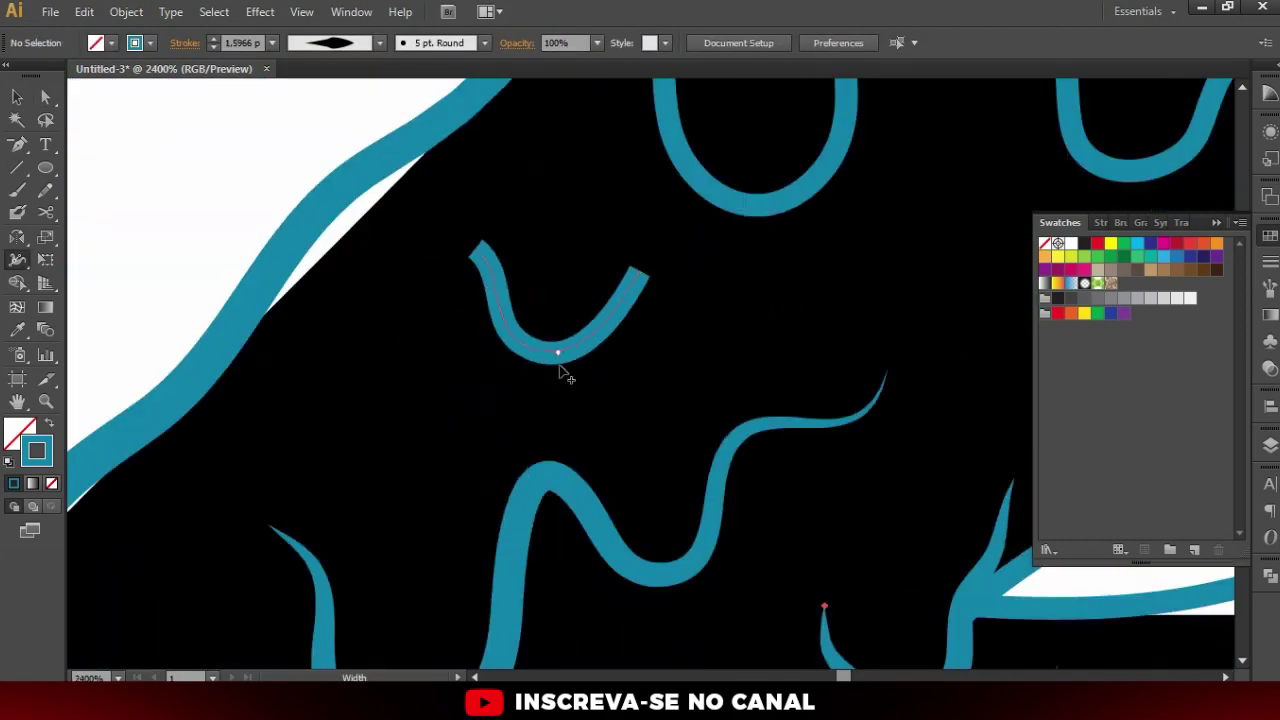
{"action": "scroll", "coordinate": [568, 386], "scroll_direction": "down", "scroll_amount": 2, "text": "alt"}
{"action": "scroll", "coordinate": [568, 386], "scroll_direction": "up", "scroll_amount": 2, "text": "alt"}
{"action": "scroll", "coordinate": [697, 434], "scroll_direction": "right", "scroll_amount": 3, "text": "ctrl"}
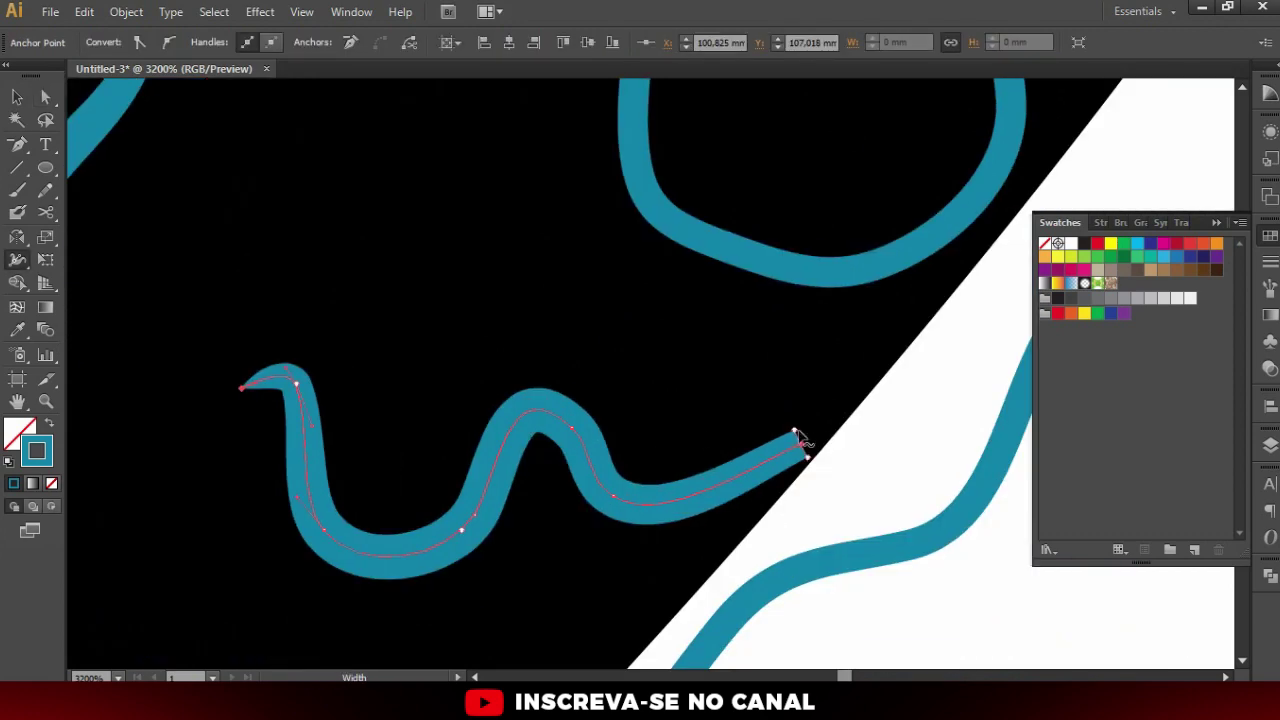
{"action": "scroll", "coordinate": [809, 437], "scroll_direction": "down", "scroll_amount": 1, "text": "alt"}
{"action": "scroll", "coordinate": [669, 437], "scroll_direction": "right", "scroll_amount": 3, "text": "ctrl"}
{"action": "scroll", "coordinate": [503, 303], "scroll_direction": "down", "scroll_amount": 1}
{"action": "scroll", "coordinate": [460, 314], "scroll_direction": "down", "scroll_amount": 2, "text": "alt"}
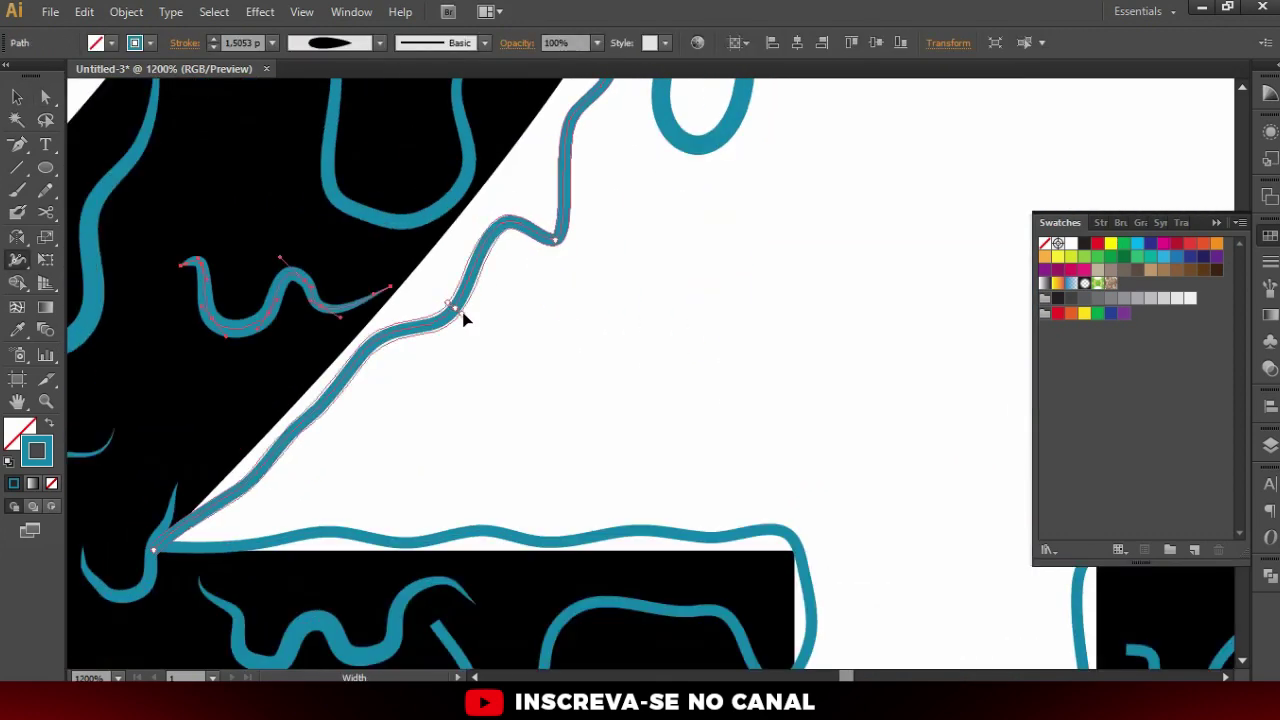
{"action": "scroll", "coordinate": [545, 300], "scroll_direction": "up", "scroll_amount": 2, "text": "alt"}
{"action": "scroll", "coordinate": [545, 300], "scroll_direction": "up", "scroll_amount": 2, "text": "alt"}
{"action": "scroll", "coordinate": [694, 317], "scroll_direction": "down", "scroll_amount": 2, "text": "alt"}
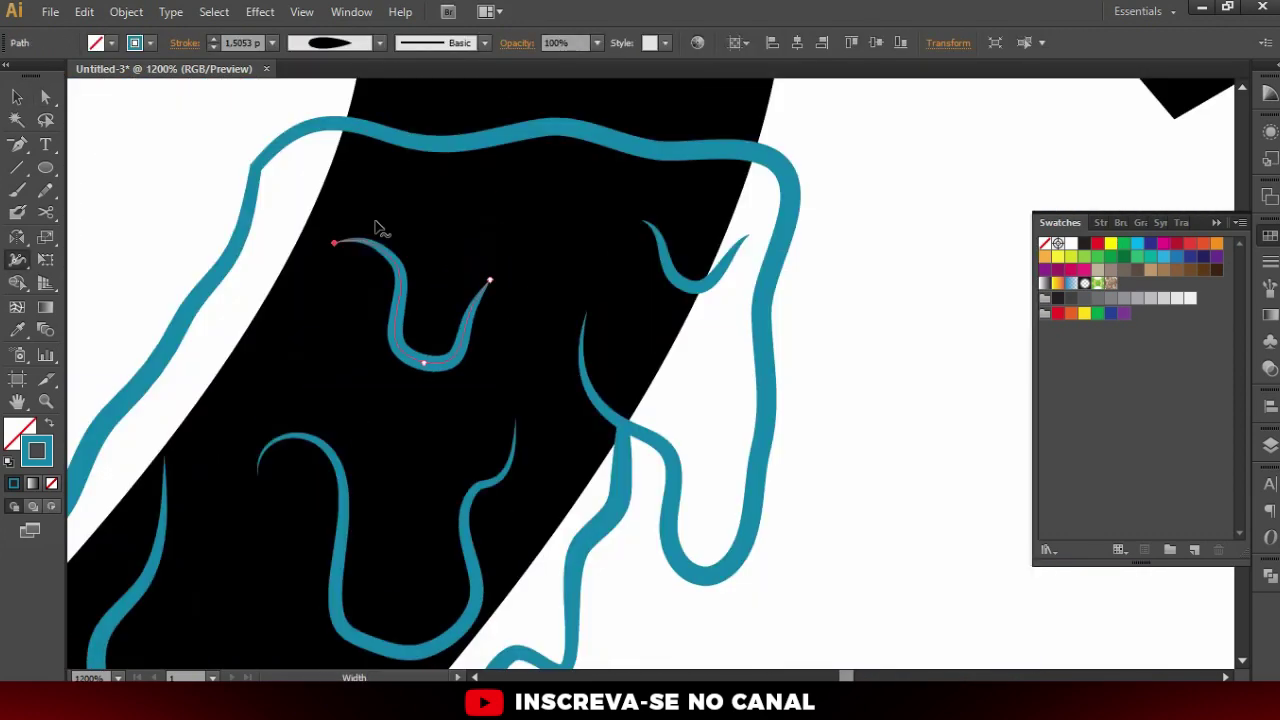
{"action": "scroll", "coordinate": [571, 366], "scroll_direction": "up", "scroll_amount": 3, "text": "alt"}
{"action": "left_click", "coordinate": [278, 178]}
{"action": "scroll", "coordinate": [250, 250], "scroll_direction": "up", "scroll_amount": 2}
{"action": "left_click", "coordinate": [351, 211]}
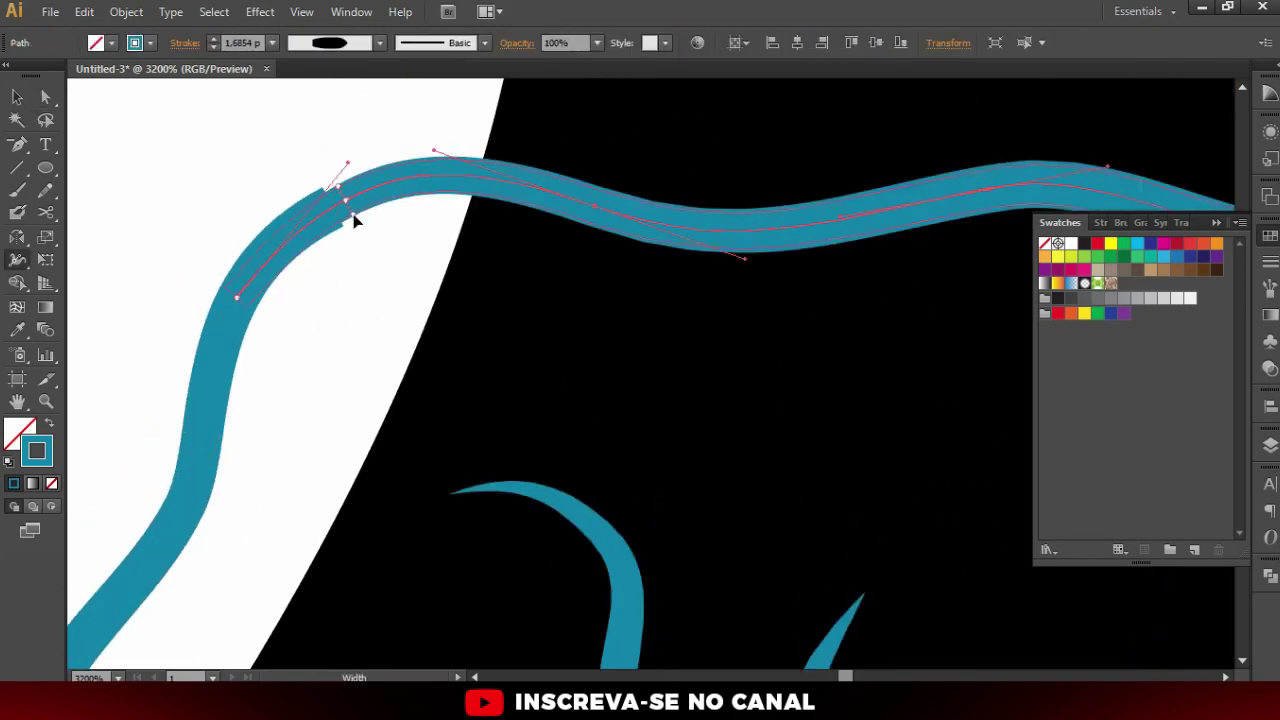
{"action": "scroll", "coordinate": [460, 316], "scroll_direction": "down", "scroll_amount": 4, "text": "alt"}
{"action": "scroll", "coordinate": [460, 316], "scroll_direction": "down", "scroll_amount": 5}
{"action": "left_click", "coordinate": [491, 349]}
Taper a small drip stroke in the central column to a pointed end
{"action": "scroll", "coordinate": [663, 323], "scroll_direction": "right", "scroll_amount": 3}
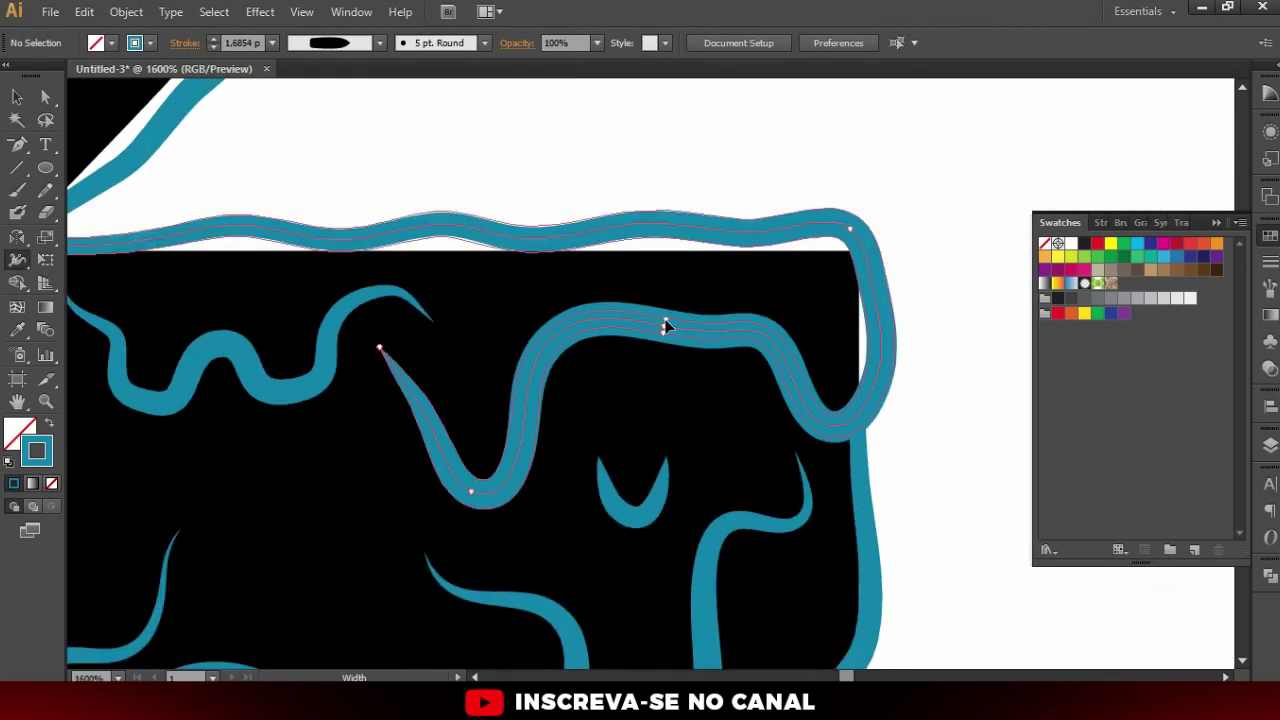
{"action": "scroll", "coordinate": [494, 341], "scroll_direction": "down", "scroll_amount": 2, "text": "alt"}
{"action": "scroll", "coordinate": [494, 341], "scroll_direction": "up", "scroll_amount": 2, "text": "alt"}
{"action": "scroll", "coordinate": [486, 129], "scroll_direction": "up", "scroll_amount": 1, "text": "alt"}
{"action": "left_click_drag", "start_coordinate": [770, 225], "coordinate": [797, 243]}
{"action": "scroll", "coordinate": [677, 337], "scroll_direction": "up", "scroll_amount": 1, "text": "alt"}
{"action": "scroll", "coordinate": [360, 425], "scroll_direction": "down", "scroll_amount": 5}
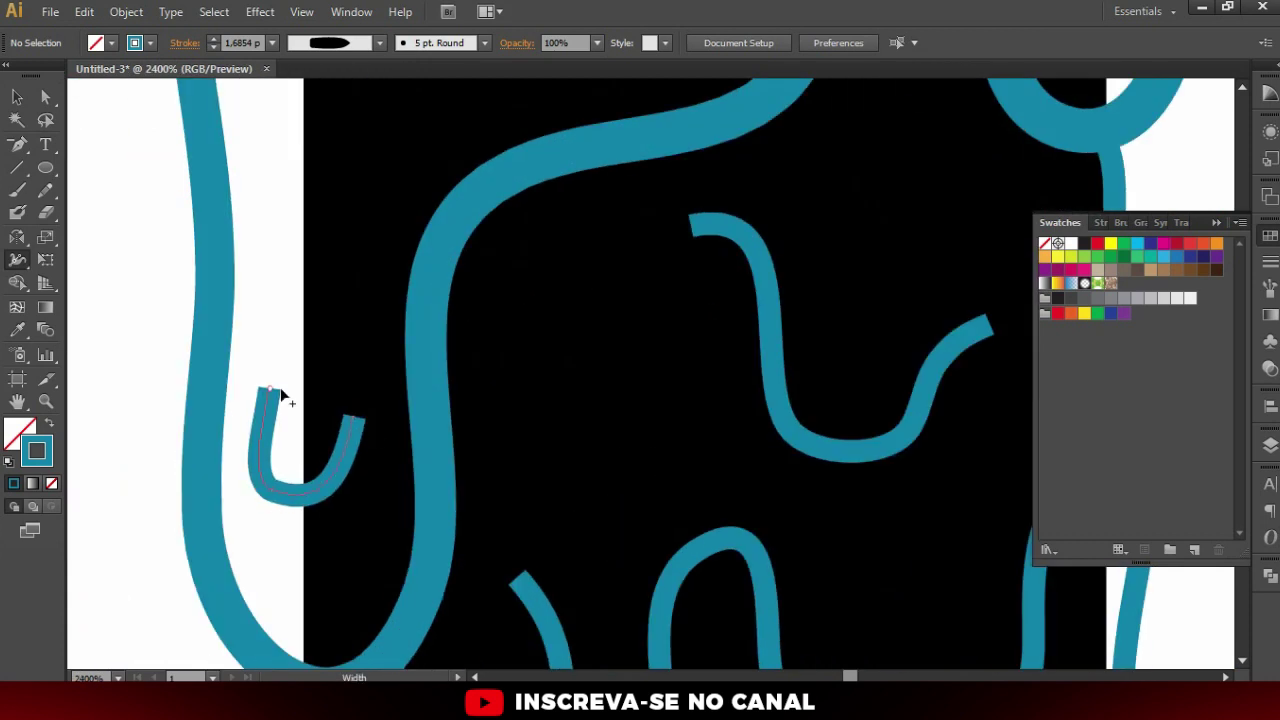
{"action": "scroll", "coordinate": [387, 88], "scroll_direction": "down", "scroll_amount": 1, "text": "alt"}
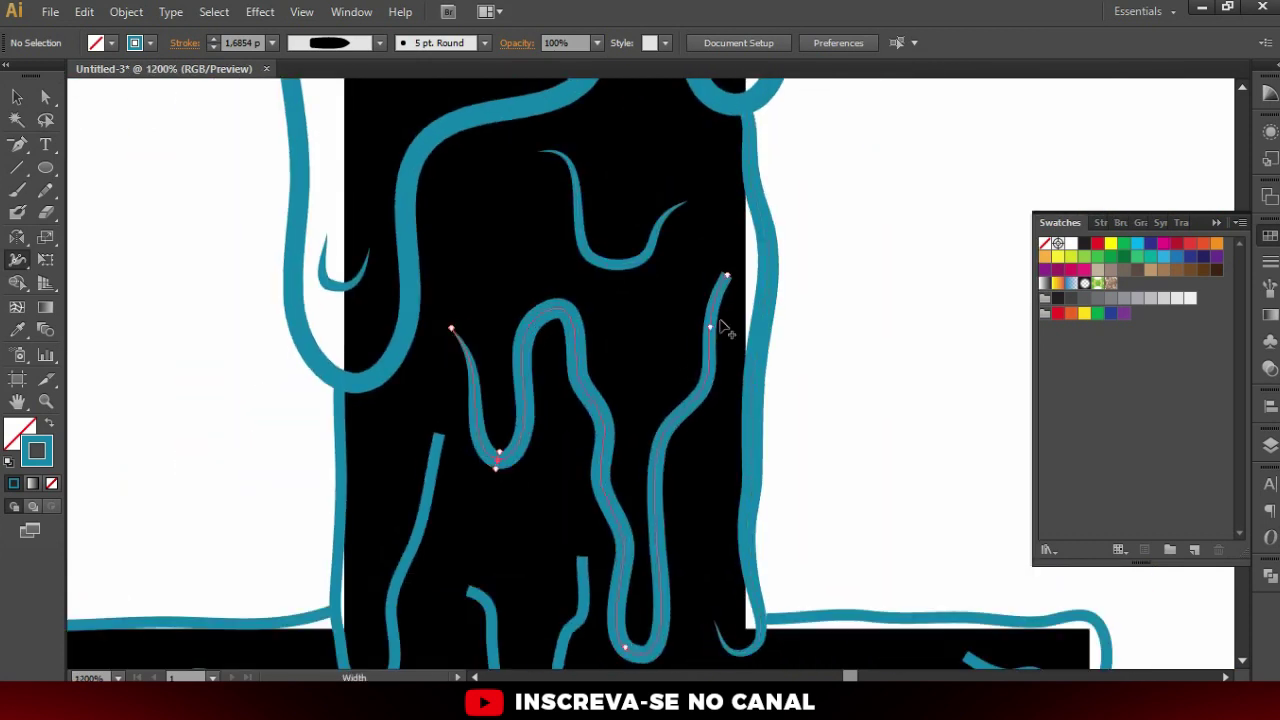
{"action": "scroll", "coordinate": [526, 286], "scroll_direction": "down", "scroll_amount": 3}
{"action": "scroll", "coordinate": [557, 534], "scroll_direction": "down", "scroll_amount": 1}
{"action": "scroll", "coordinate": [903, 434], "scroll_direction": "right", "scroll_amount": 4}
Select a corner anchor of the outline stroke, then fit the whole 21K artwork in view
{"action": "key", "text": "a"}
{"action": "left_click", "coordinate": [565, 432]}
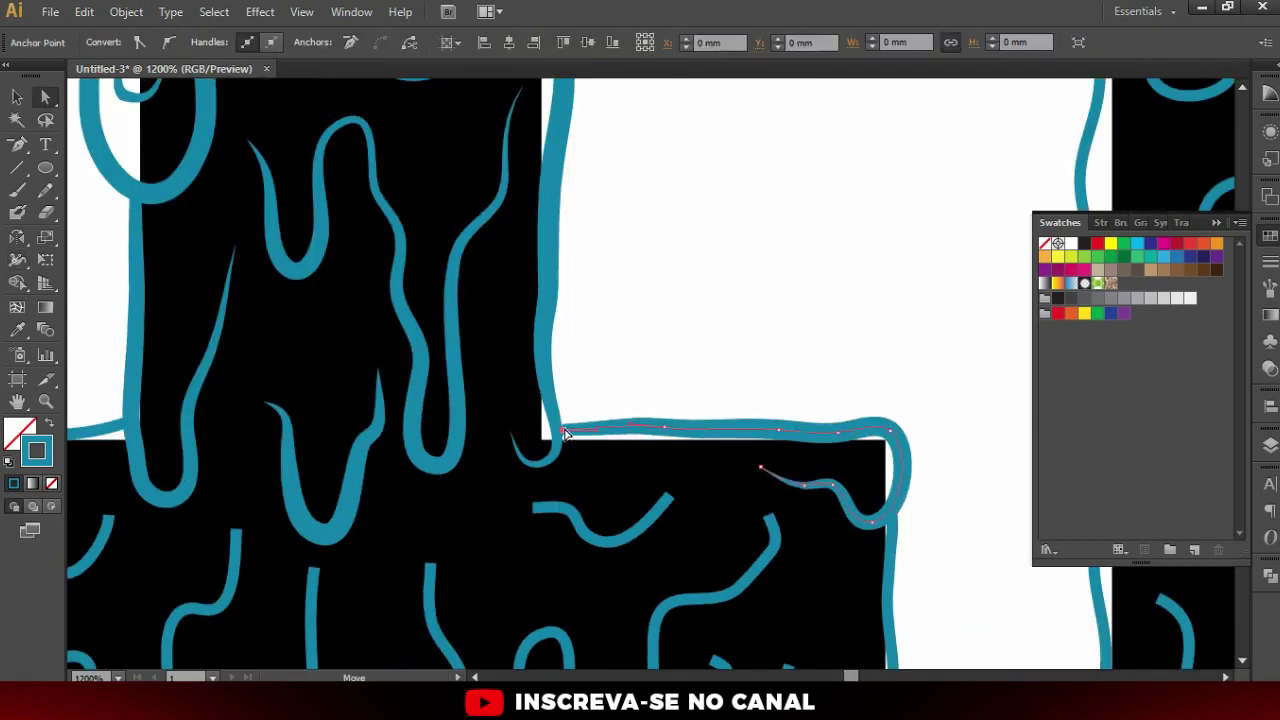
{"action": "scroll", "coordinate": [565, 432], "scroll_direction": "down", "scroll_amount": 2}
{"action": "scroll", "coordinate": [520, 528], "scroll_direction": "right", "scroll_amount": 1}
{"action": "key", "text": "shift+w"}
{"action": "scroll", "coordinate": [520, 400], "scroll_direction": "down", "scroll_amount": 1}
{"action": "scroll", "coordinate": [640, 430], "scroll_direction": "down", "scroll_amount": 2}
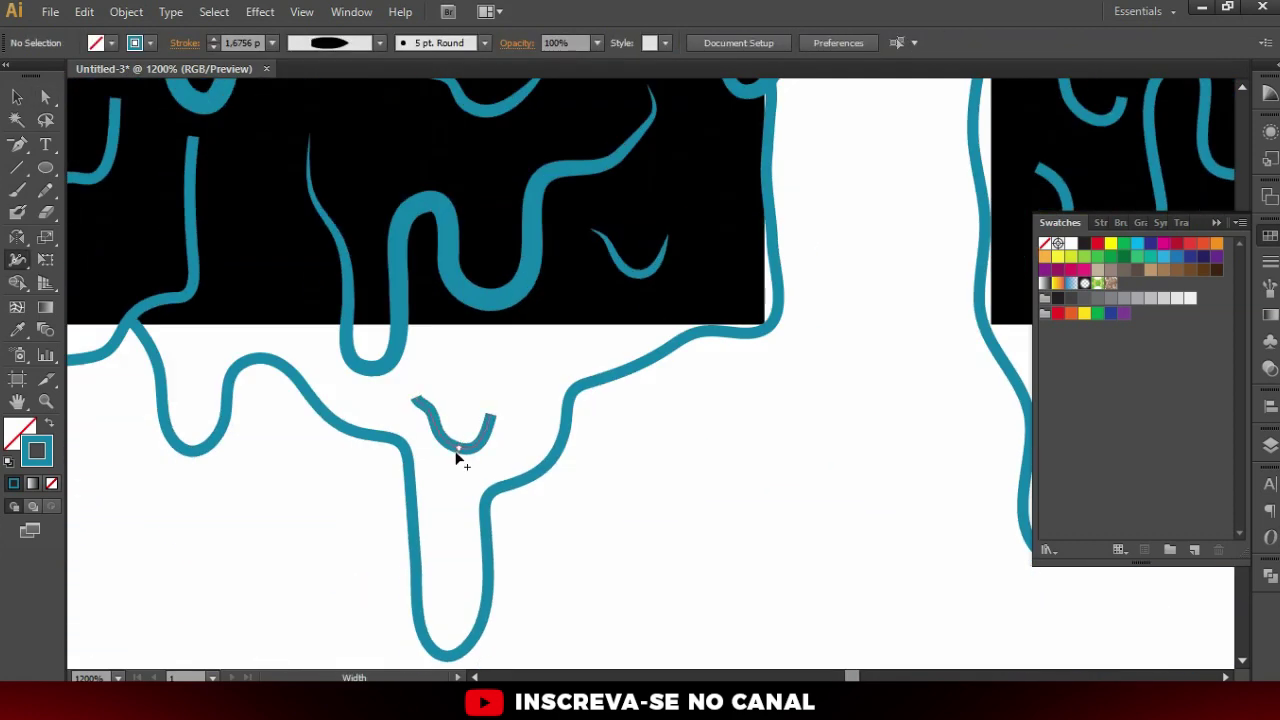
{"action": "scroll", "coordinate": [456, 457], "scroll_direction": "down", "scroll_amount": 2}
{"action": "scroll", "coordinate": [423, 514], "scroll_direction": "up", "scroll_amount": 3}
{"action": "scroll", "coordinate": [520, 360], "scroll_direction": "left", "scroll_amount": 5}
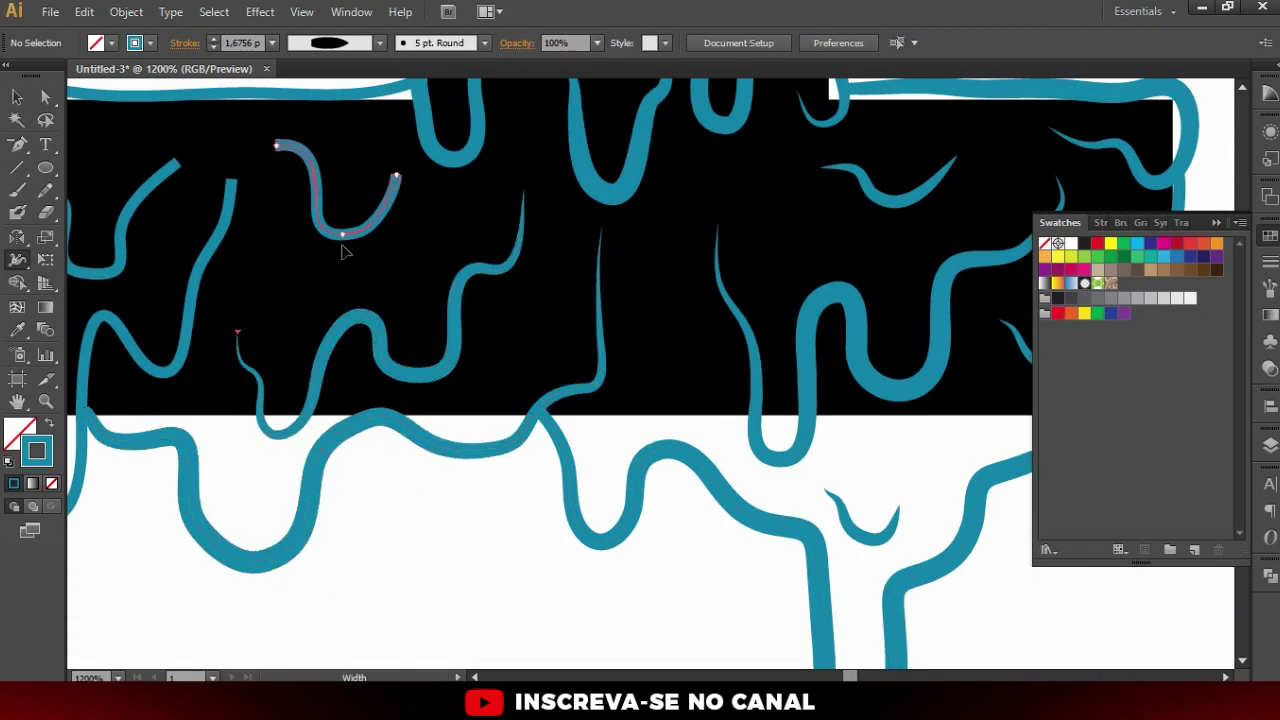
{"action": "scroll", "coordinate": [308, 365], "scroll_direction": "left", "scroll_amount": 5}
{"action": "scroll", "coordinate": [340, 310], "scroll_direction": "up", "scroll_amount": 3}
{"action": "key", "text": "v"}
{"action": "key", "text": "ctrl+0"}
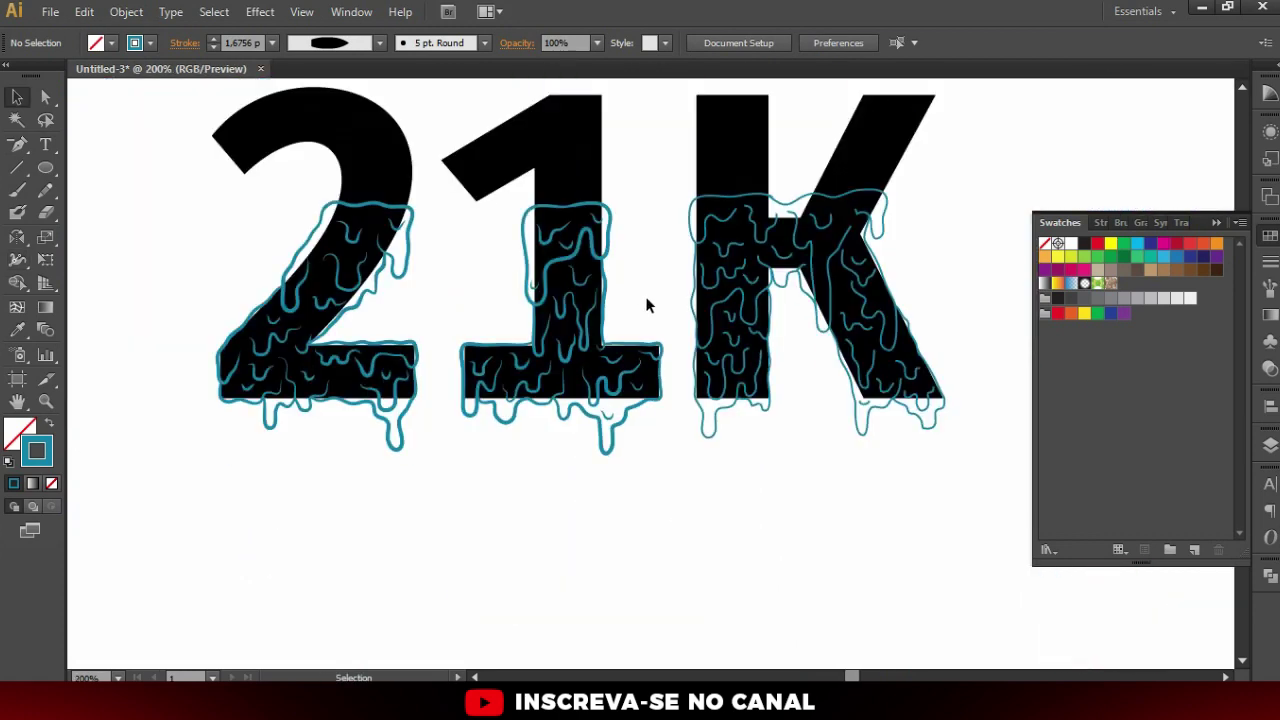
Thin the top ends of two more drip strokes with the Width Tool
{"action": "scroll", "coordinate": [646, 305], "scroll_direction": "up", "scroll_amount": 3}
{"action": "scroll", "coordinate": [486, 149], "scroll_direction": "up", "scroll_amount": 2}
{"action": "key", "text": "a"}
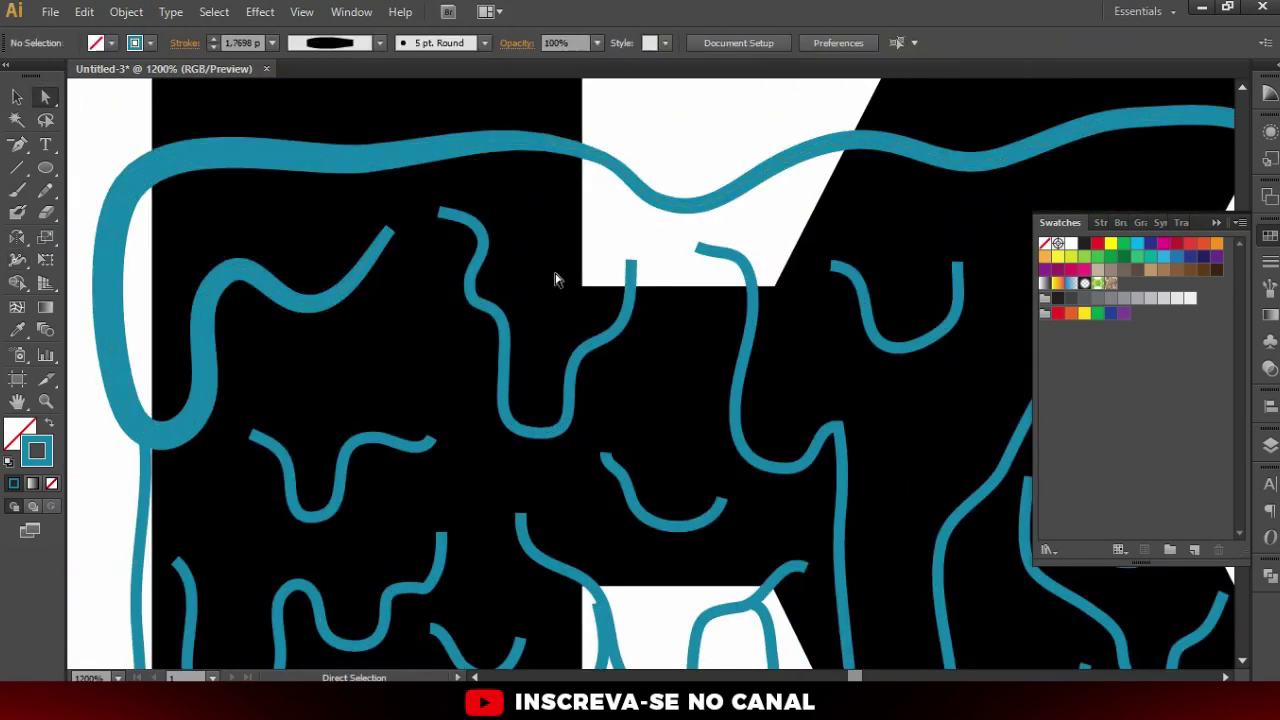
{"action": "scroll", "coordinate": [556, 279], "scroll_direction": "down", "scroll_amount": 5}
{"action": "key", "text": "shift+w"}
{"action": "scroll", "coordinate": [657, 400], "scroll_direction": "down", "scroll_amount": 2}
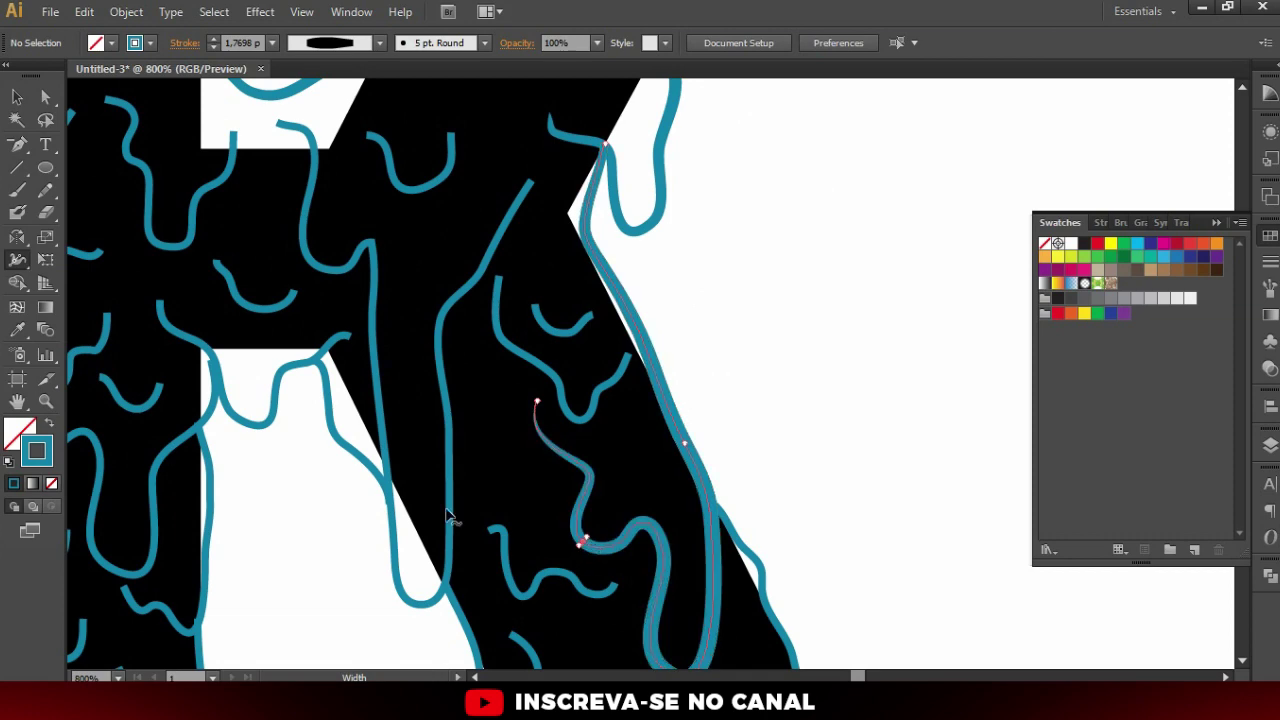
{"action": "left_click_drag", "start_coordinate": [522, 195], "coordinate": [505, 190]}
{"action": "left_click_drag", "start_coordinate": [300, 135], "coordinate": [290, 128]}
Navigate around the lettering and select an anchor on the K's outline stroke
{"action": "scroll", "coordinate": [250, 286], "scroll_direction": "up", "scroll_amount": 2}
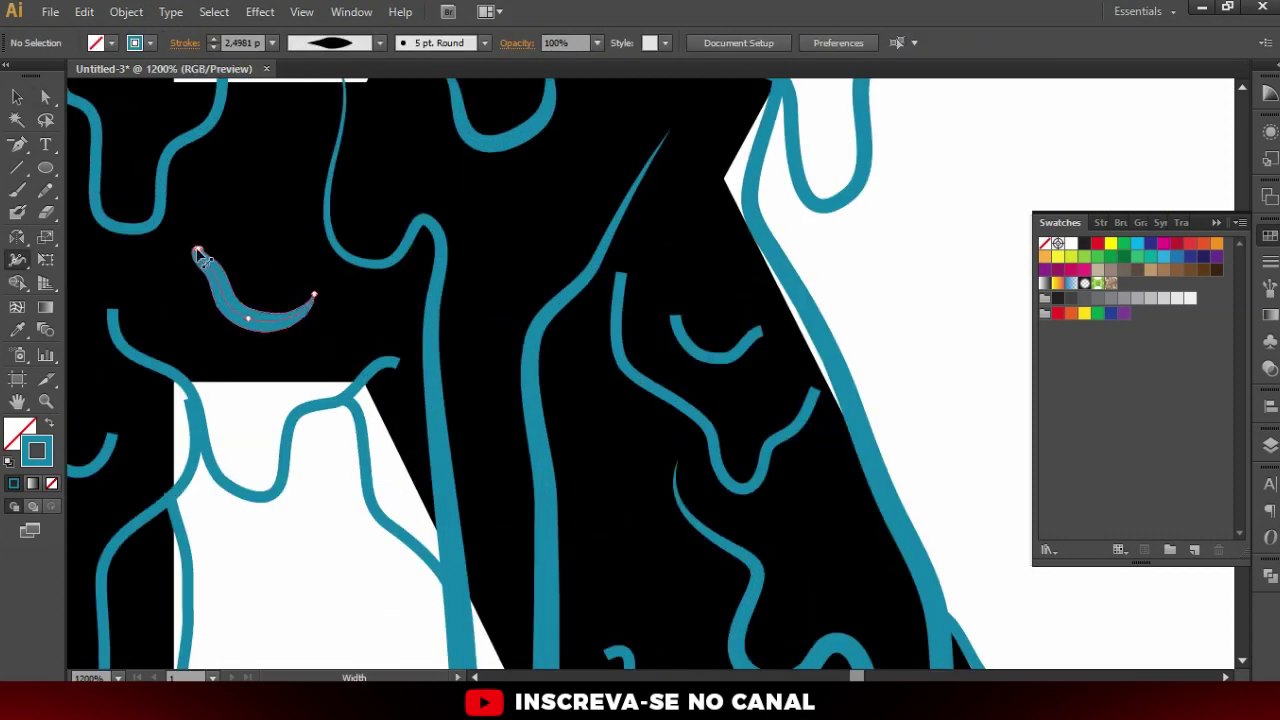
{"action": "scroll", "coordinate": [334, 346], "scroll_direction": "down", "scroll_amount": 3}
{"action": "scroll", "coordinate": [334, 346], "scroll_direction": "left", "scroll_amount": 3}
{"action": "scroll", "coordinate": [416, 360], "scroll_direction": "down", "scroll_amount": 3}
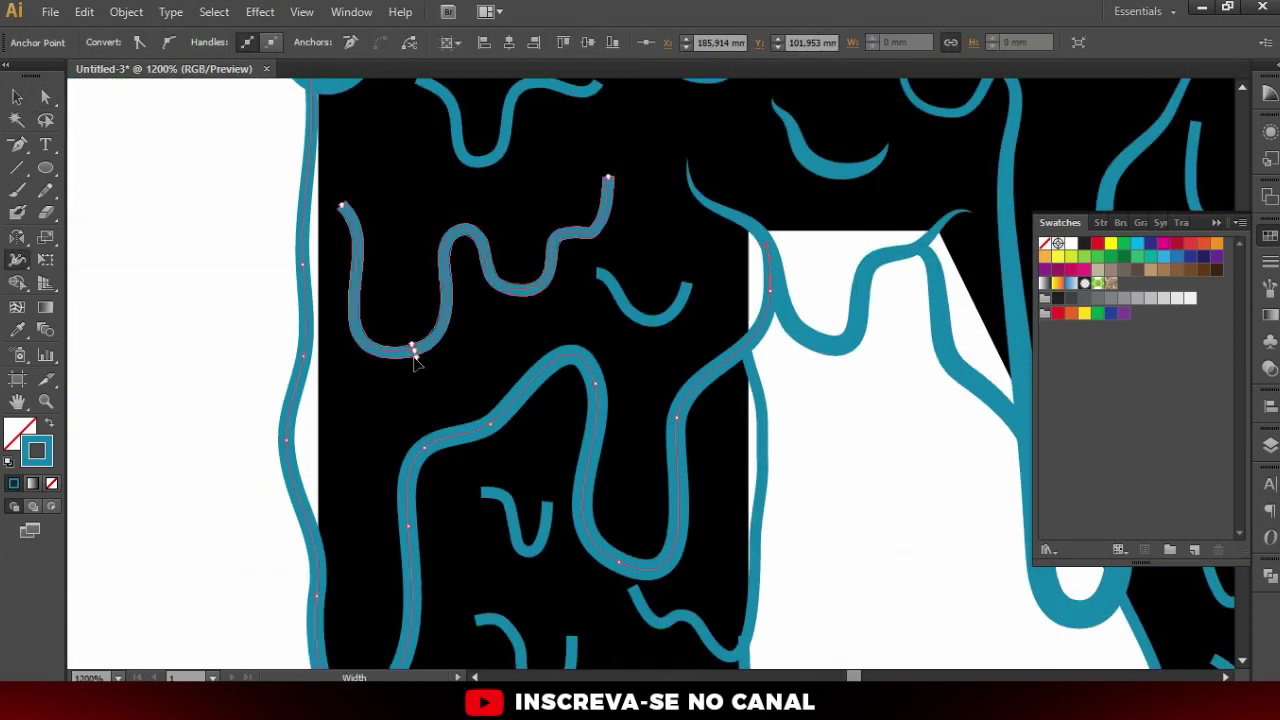
{"action": "scroll", "coordinate": [500, 280], "scroll_direction": "down", "scroll_amount": 3}
{"action": "scroll", "coordinate": [537, 293], "scroll_direction": "up", "scroll_amount": 3}
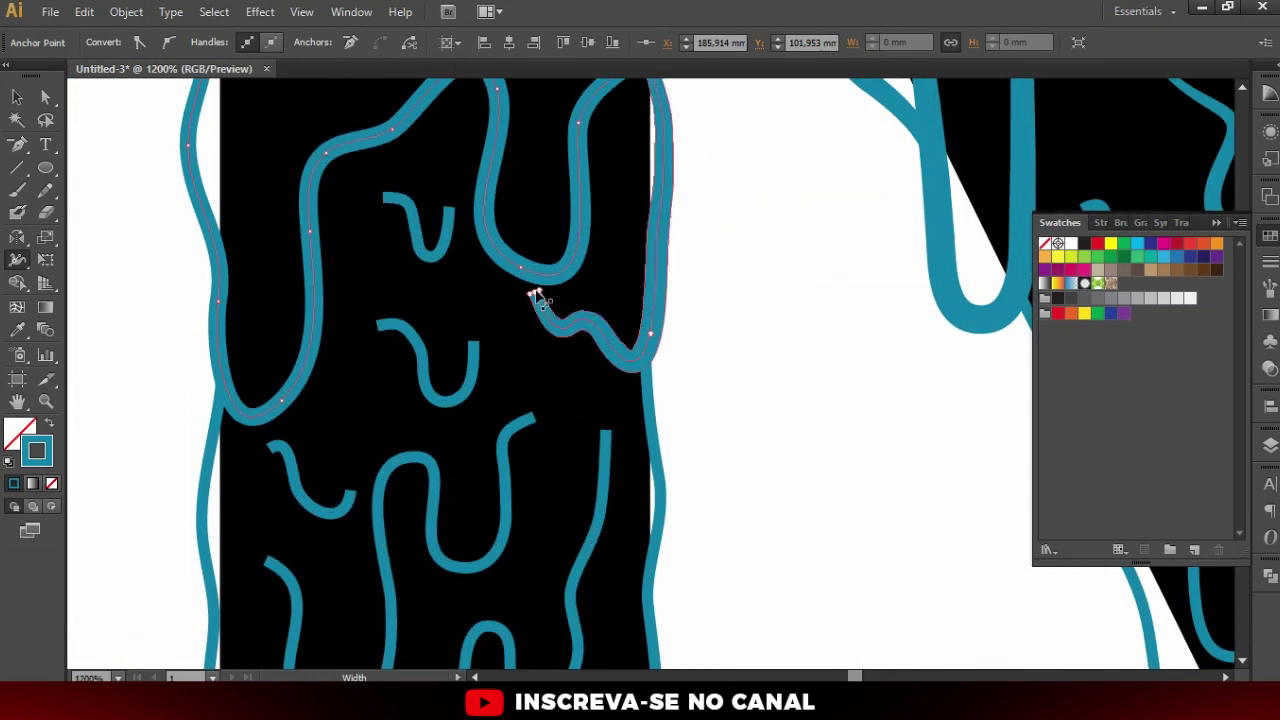
{"action": "scroll", "coordinate": [240, 345], "scroll_direction": "down", "scroll_amount": 3}
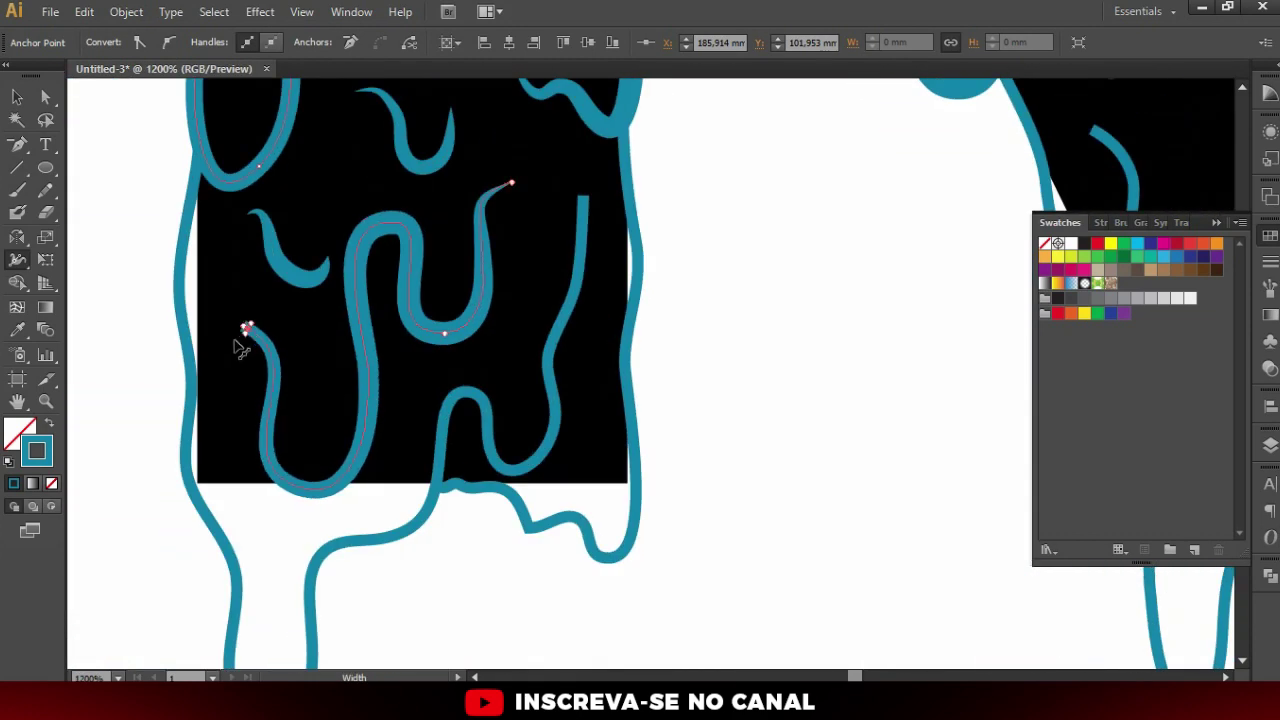
{"action": "scroll", "coordinate": [279, 546], "scroll_direction": "down", "scroll_amount": 3}
{"action": "scroll", "coordinate": [537, 354], "scroll_direction": "up", "scroll_amount": 3}
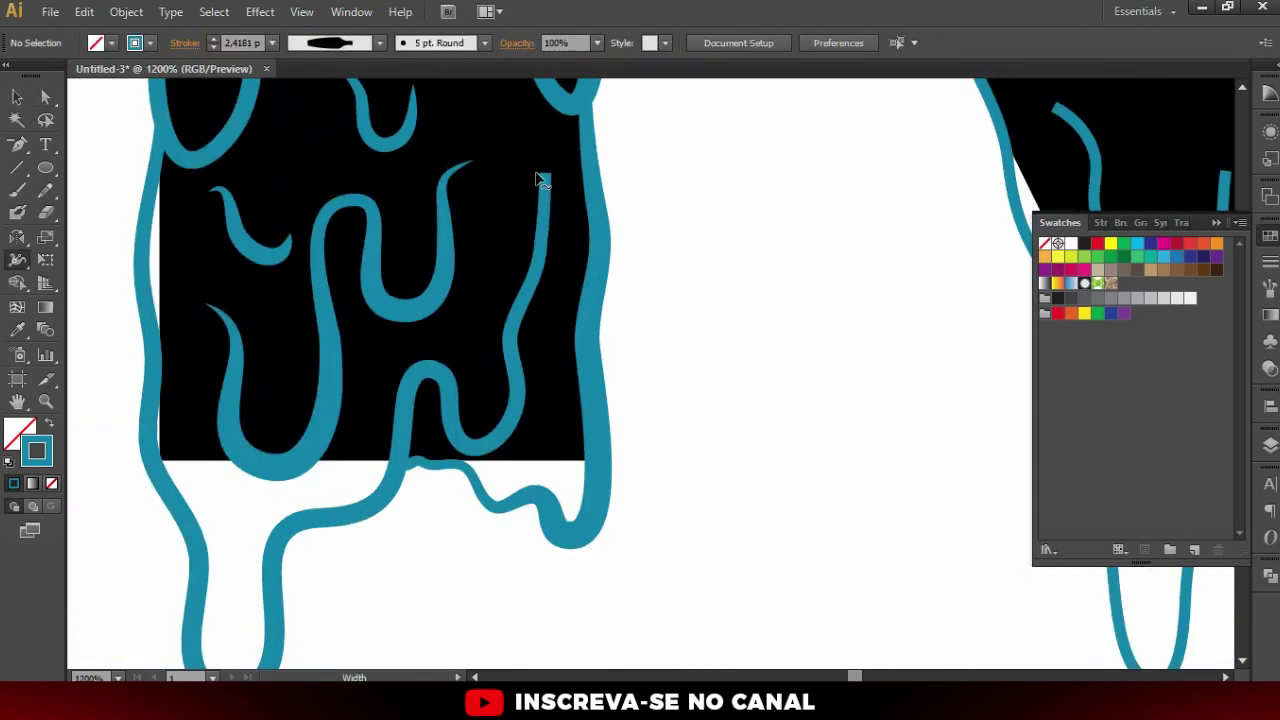
{"action": "scroll", "coordinate": [486, 434], "scroll_direction": "down", "scroll_amount": 3}
{"action": "scroll", "coordinate": [642, 390], "scroll_direction": "up", "scroll_amount": 3}
{"action": "scroll", "coordinate": [410, 353], "scroll_direction": "up", "scroll_amount": 2}
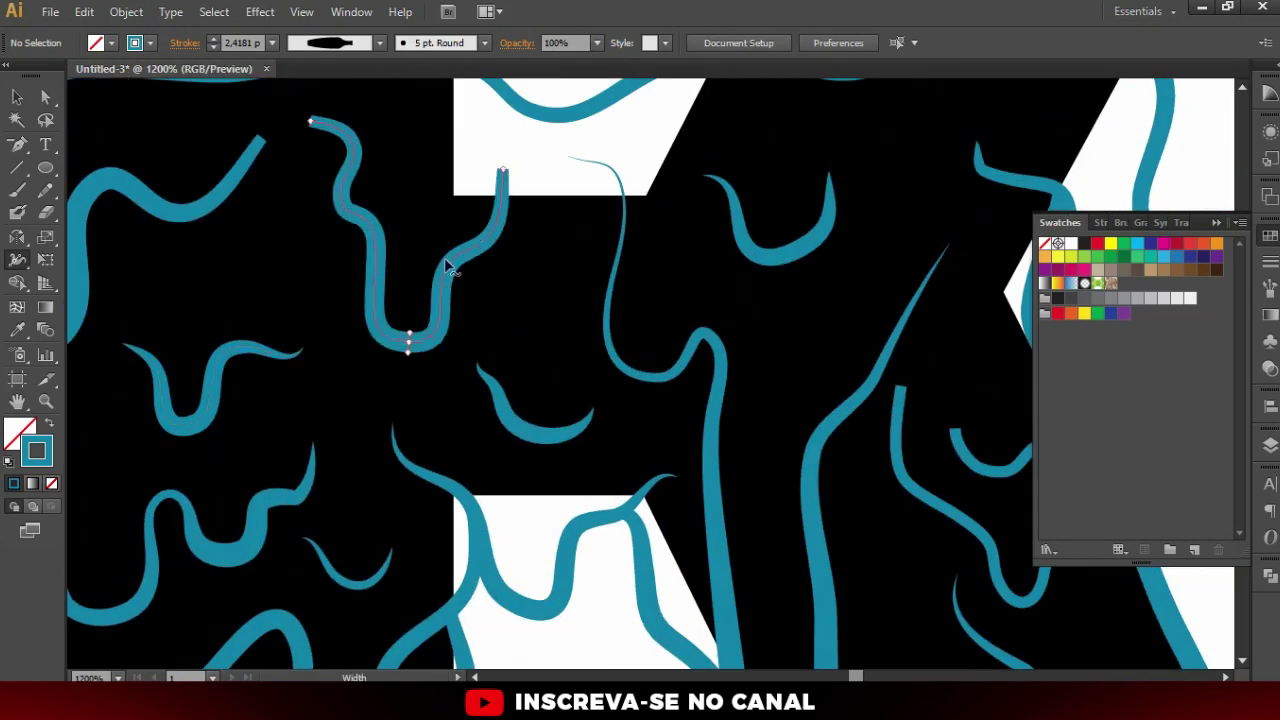
{"action": "scroll", "coordinate": [410, 355], "scroll_direction": "down", "scroll_amount": 3}
{"action": "scroll", "coordinate": [734, 423], "scroll_direction": "up", "scroll_amount": 3}
{"action": "scroll", "coordinate": [680, 350], "scroll_direction": "down", "scroll_amount": 2}
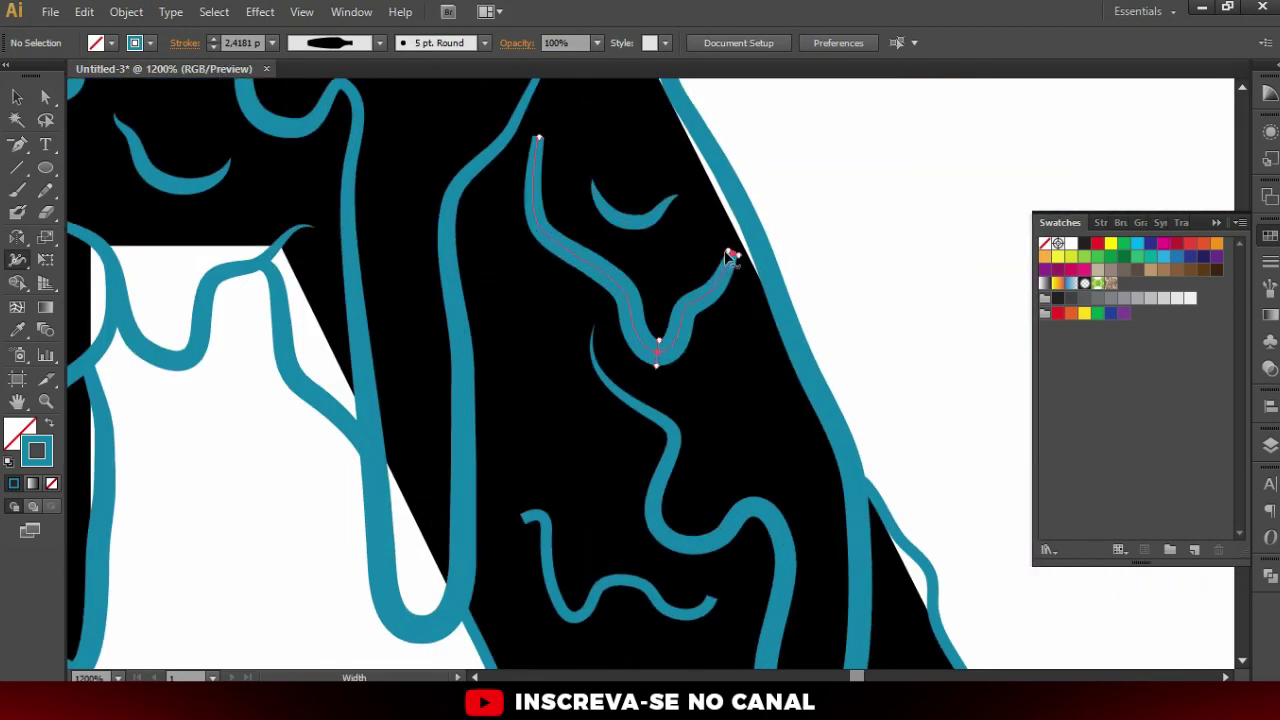
{"action": "scroll", "coordinate": [486, 434], "scroll_direction": "down", "scroll_amount": 3}
{"action": "scroll", "coordinate": [514, 586], "scroll_direction": "down", "scroll_amount": 3}
{"action": "scroll", "coordinate": [600, 480], "scroll_direction": "down", "scroll_amount": 2}
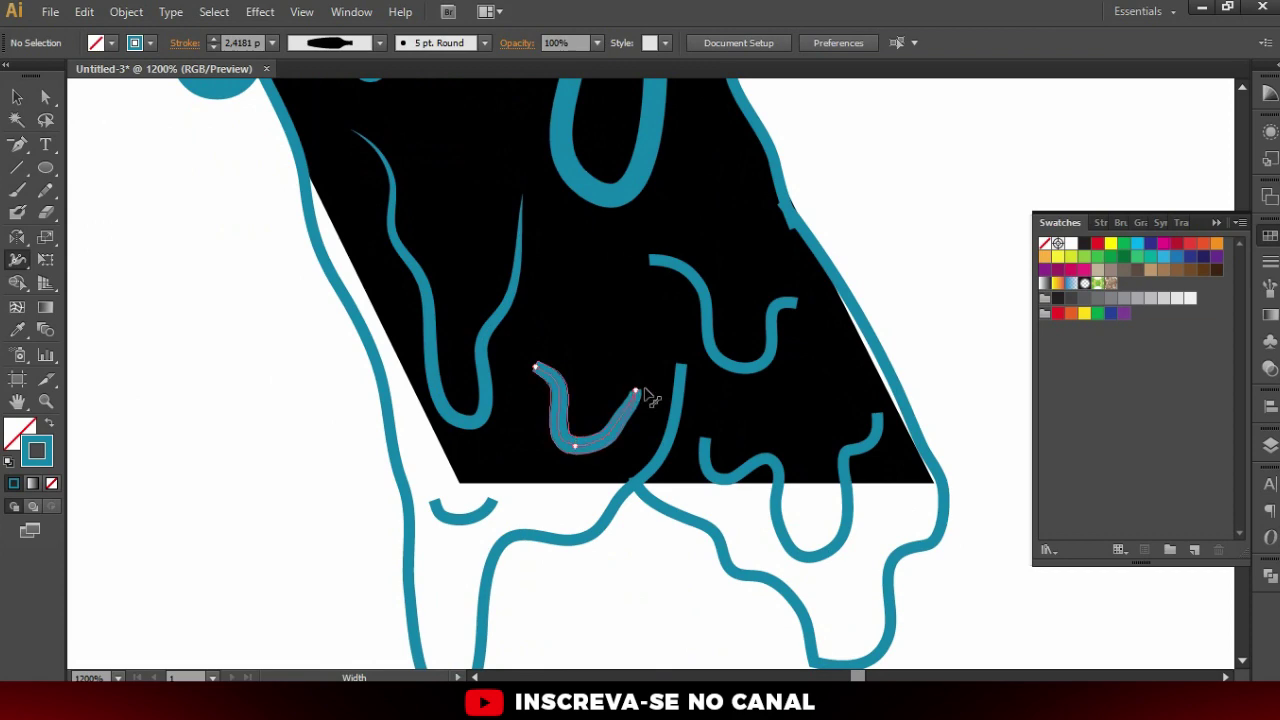
{"action": "scroll", "coordinate": [574, 394], "scroll_direction": "up", "scroll_amount": 4}
{"action": "scroll", "coordinate": [567, 445], "scroll_direction": "down", "scroll_amount": 3}
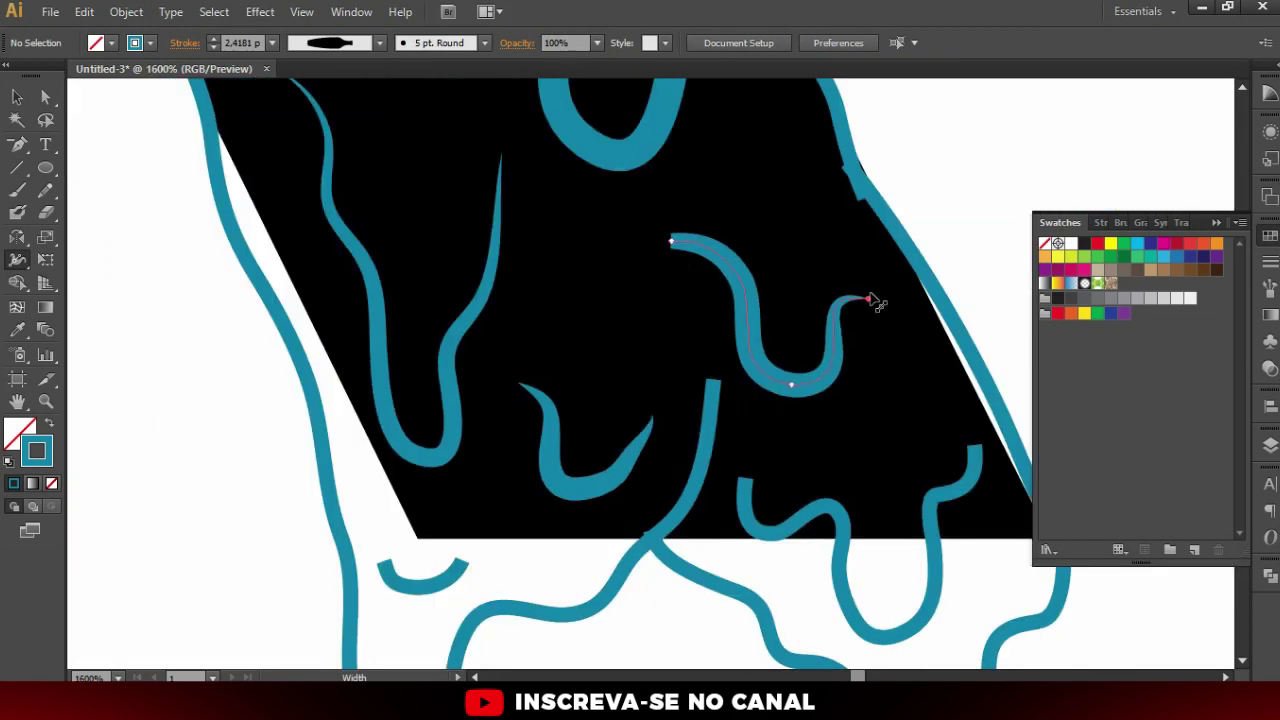
{"action": "scroll", "coordinate": [872, 300], "scroll_direction": "down", "scroll_amount": 3}
{"action": "scroll", "coordinate": [674, 597], "scroll_direction": "down", "scroll_amount": 1}
{"action": "left_click", "coordinate": [737, 618]}
Hide Layer 1, the black 21K text, using the Layers panel (F7)
{"action": "scroll", "coordinate": [688, 306], "scroll_direction": "up", "scroll_amount": 3}
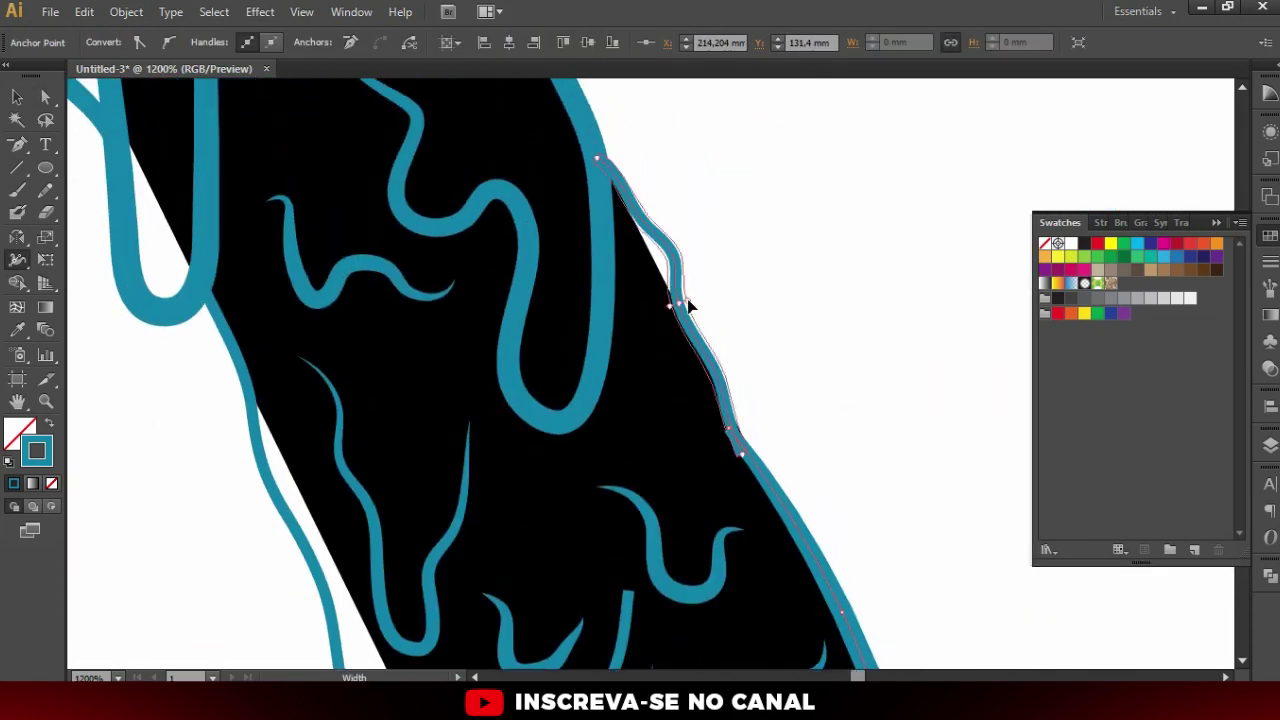
{"action": "scroll", "coordinate": [688, 306], "scroll_direction": "up", "scroll_amount": 2}
{"action": "scroll", "coordinate": [734, 443], "scroll_direction": "down", "scroll_amount": 3}
{"action": "scroll", "coordinate": [466, 457], "scroll_direction": "up", "scroll_amount": 2}
{"action": "scroll", "coordinate": [634, 414], "scroll_direction": "down", "scroll_amount": 2}
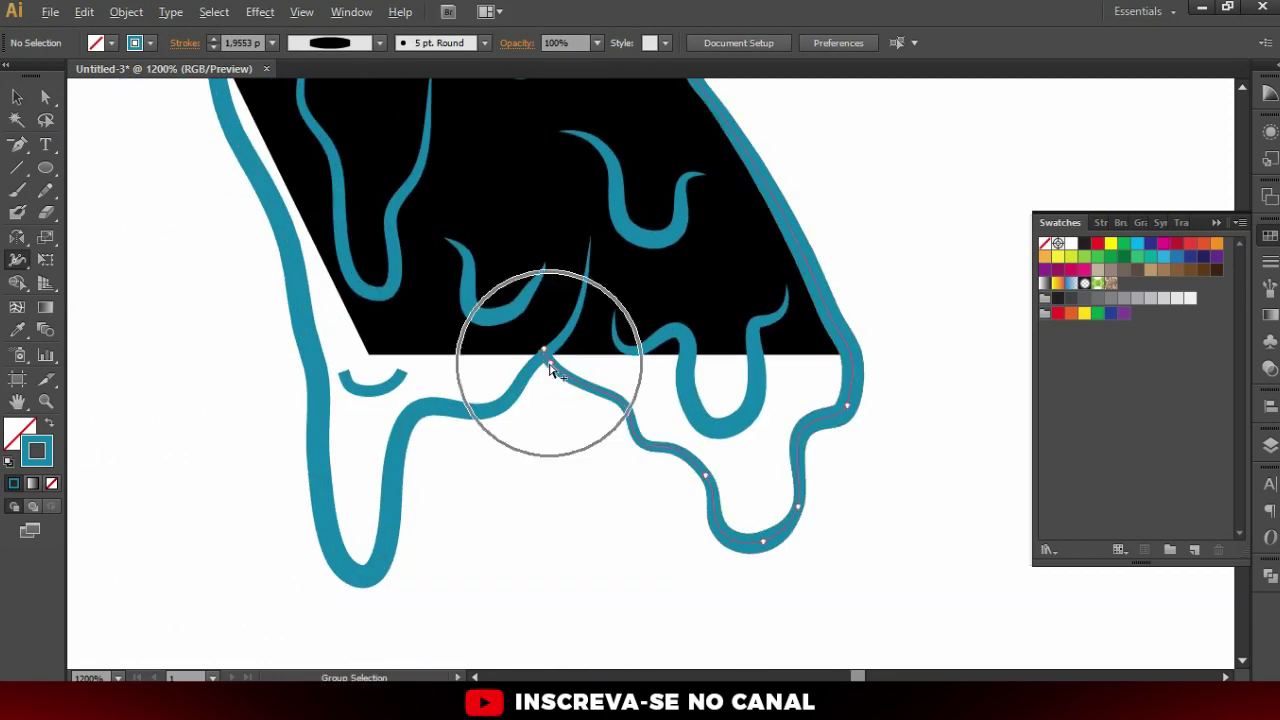
{"action": "scroll", "coordinate": [549, 370], "scroll_direction": "down", "scroll_amount": 3}
{"action": "scroll", "coordinate": [545, 460], "scroll_direction": "up", "scroll_amount": 1}
{"action": "scroll", "coordinate": [600, 470], "scroll_direction": "down", "scroll_amount": 5}
{"action": "scroll", "coordinate": [800, 472], "scroll_direction": "down", "scroll_amount": 1}
{"action": "key", "text": "F7"}
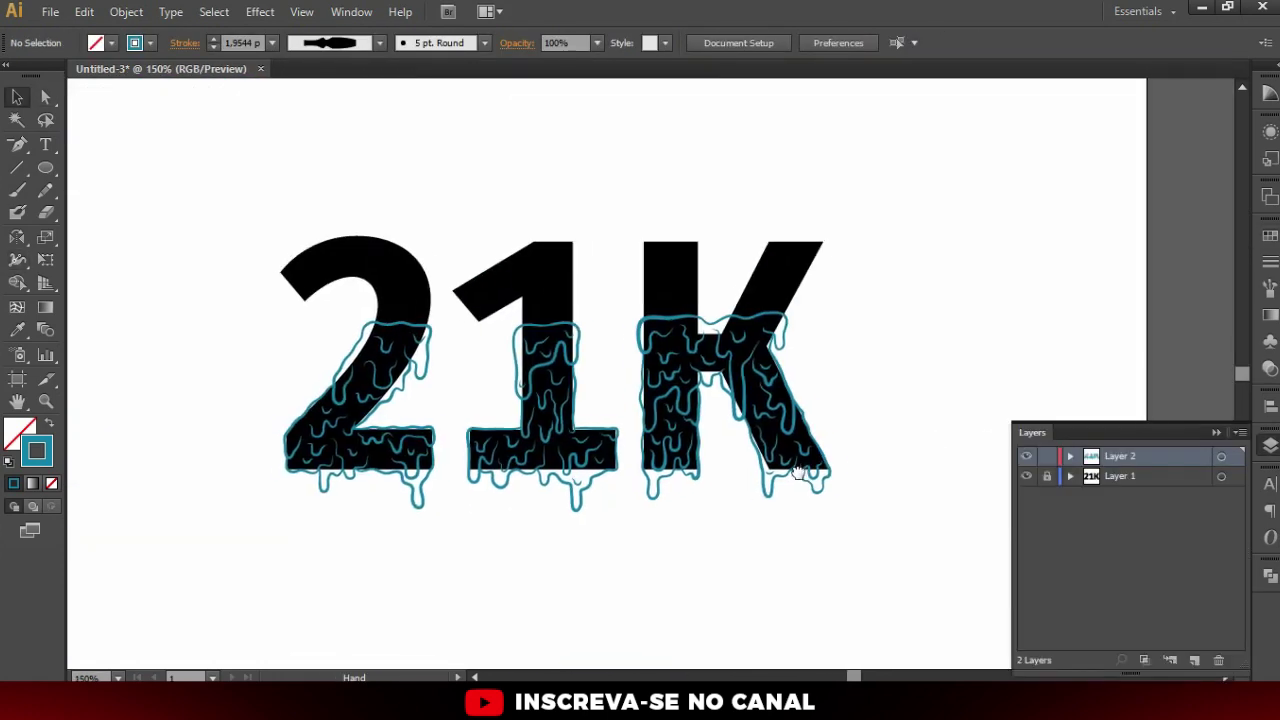
{"action": "scroll", "coordinate": [643, 488], "scroll_direction": "up", "scroll_amount": 1}
{"action": "left_click", "coordinate": [1026, 477]}
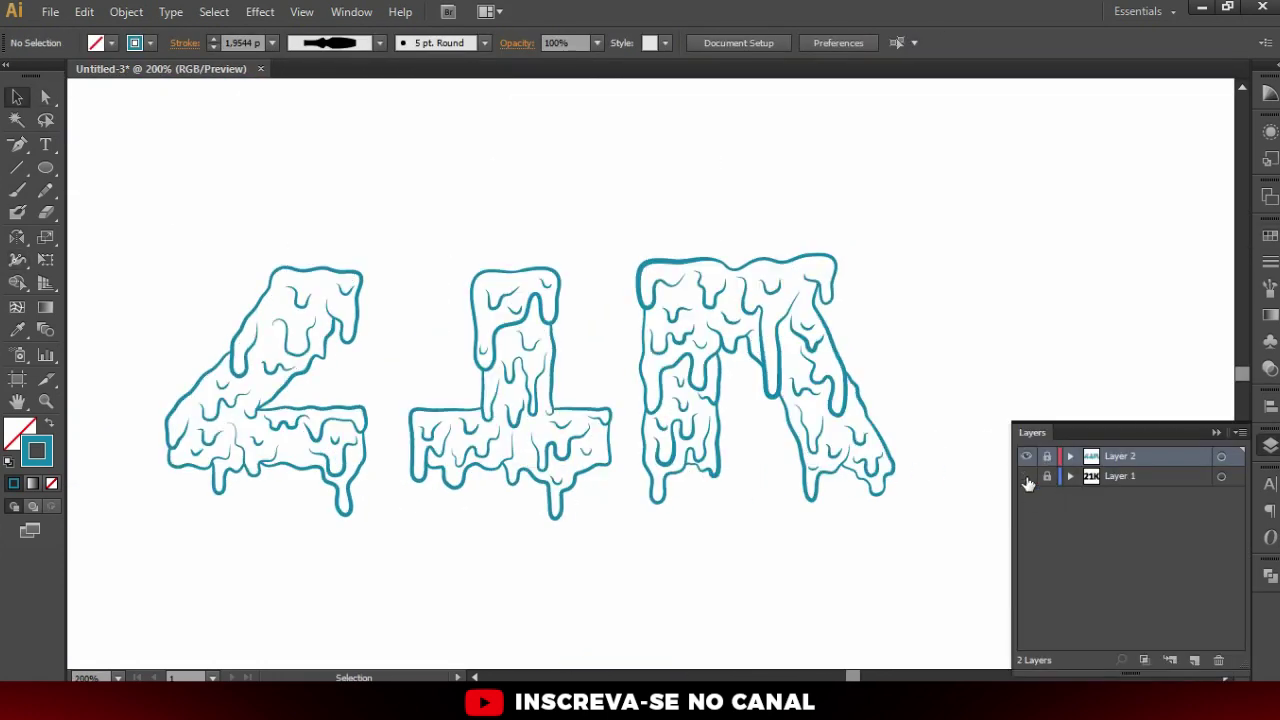
Show Layer 1 again, unlock Layer 2, and target-select all its teal drip outlines
{"action": "left_click", "coordinate": [1026, 477]}
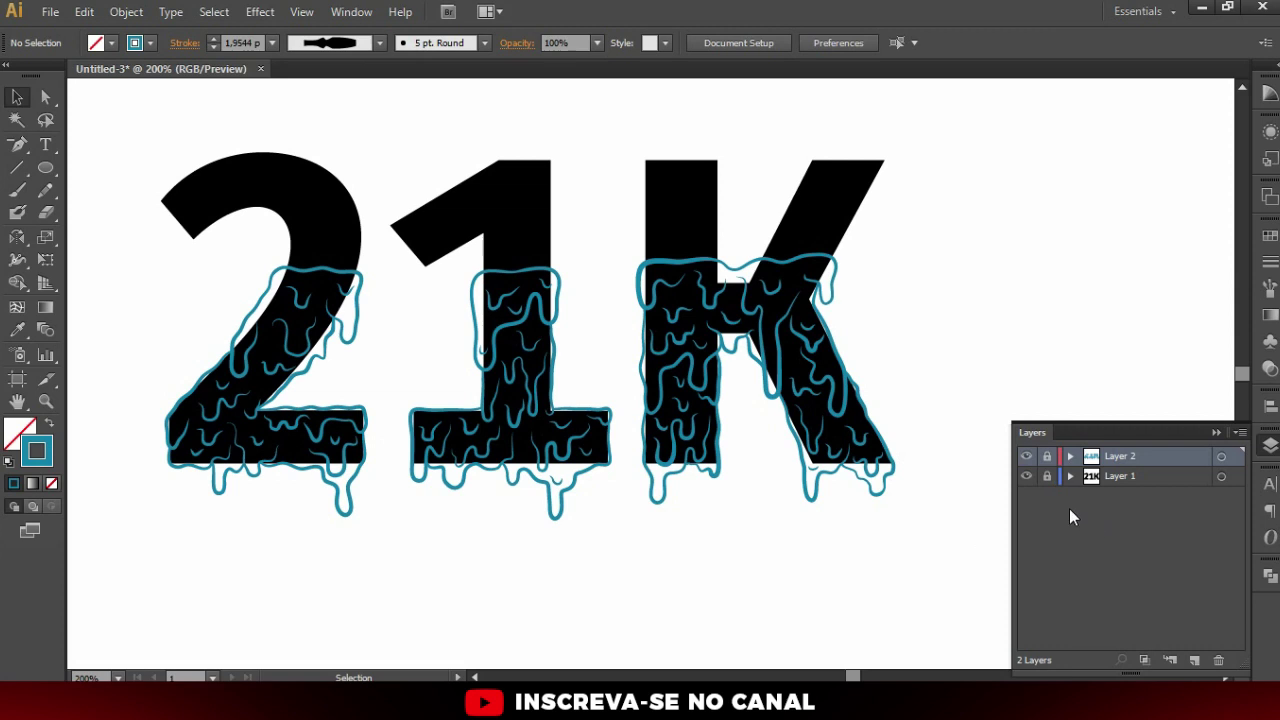
{"action": "left_click", "coordinate": [1046, 458]}
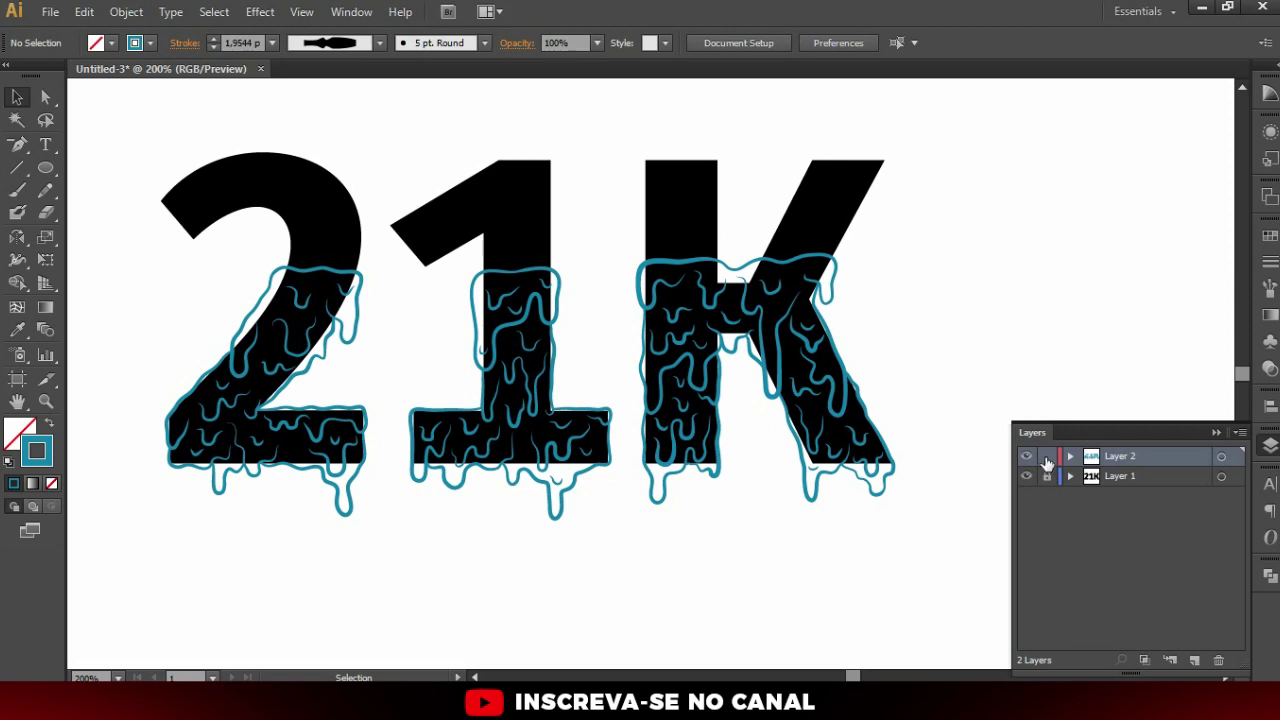
{"action": "left_click", "coordinate": [1221, 458]}
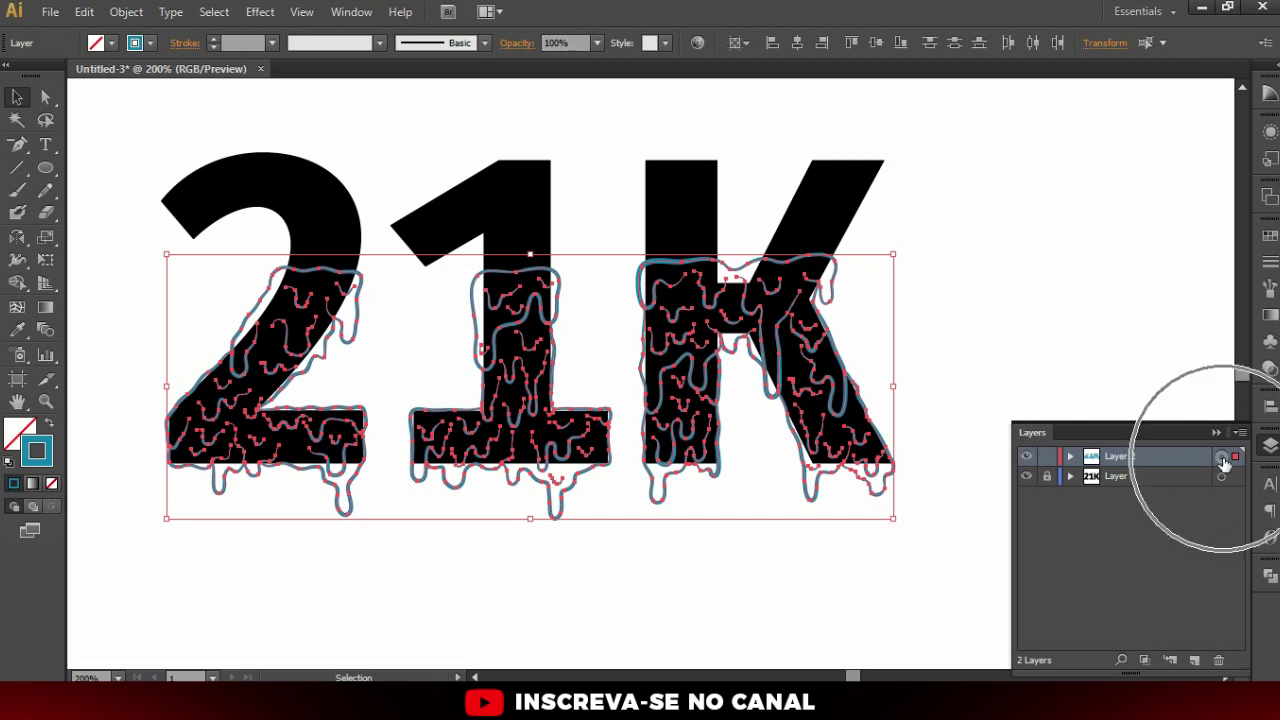
Convert the selected teal drip strokes to filled shapes with Object > Path > Outline Stroke
{"action": "left_click", "coordinate": [130, 12]}
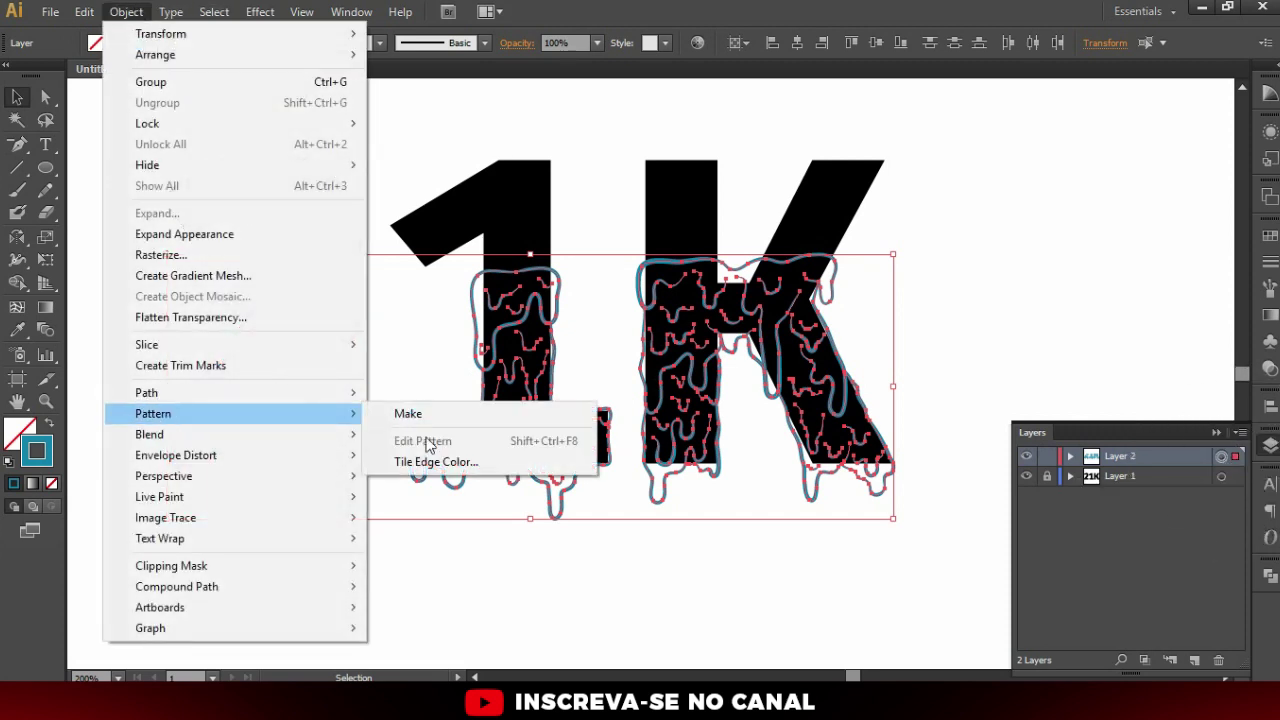
{"action": "mouse_move", "coordinate": [146, 392]}
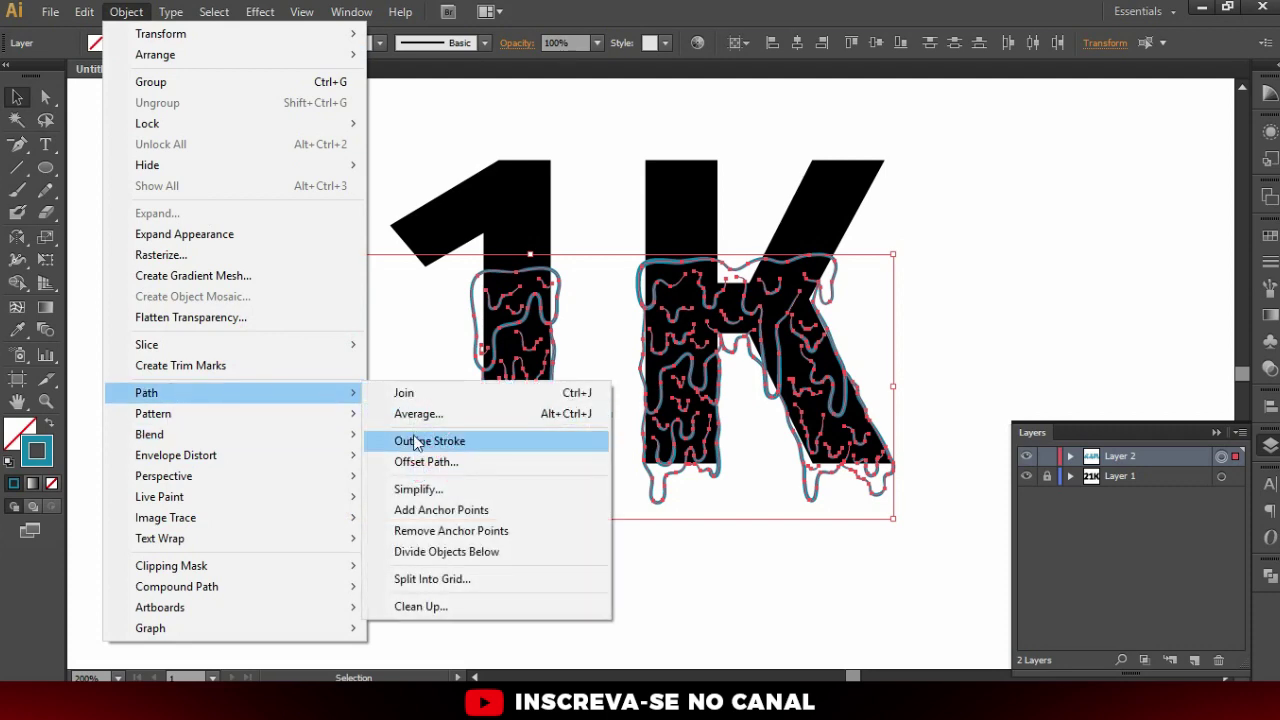
{"action": "left_click", "coordinate": [418, 441]}
{"action": "scroll", "coordinate": [557, 366], "scroll_direction": "up", "scroll_amount": 2}
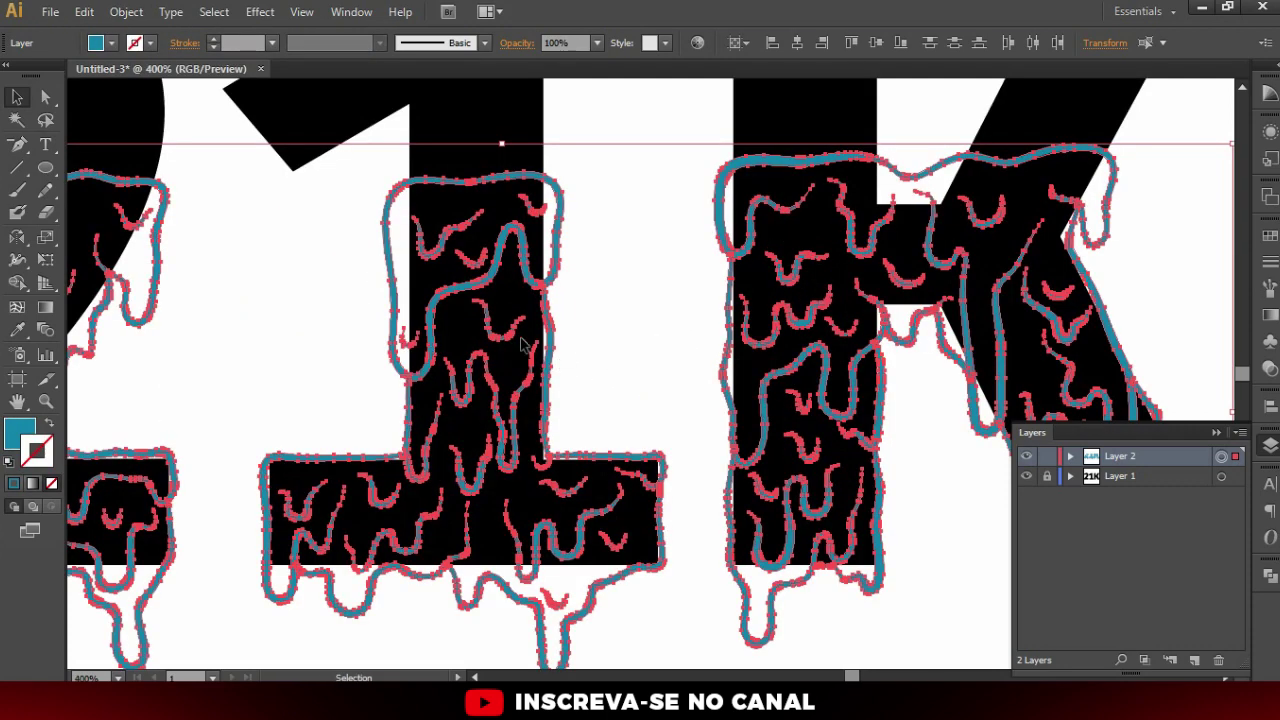
{"action": "left_click_drag", "start_coordinate": [777, 386], "coordinate": [567, 283]}
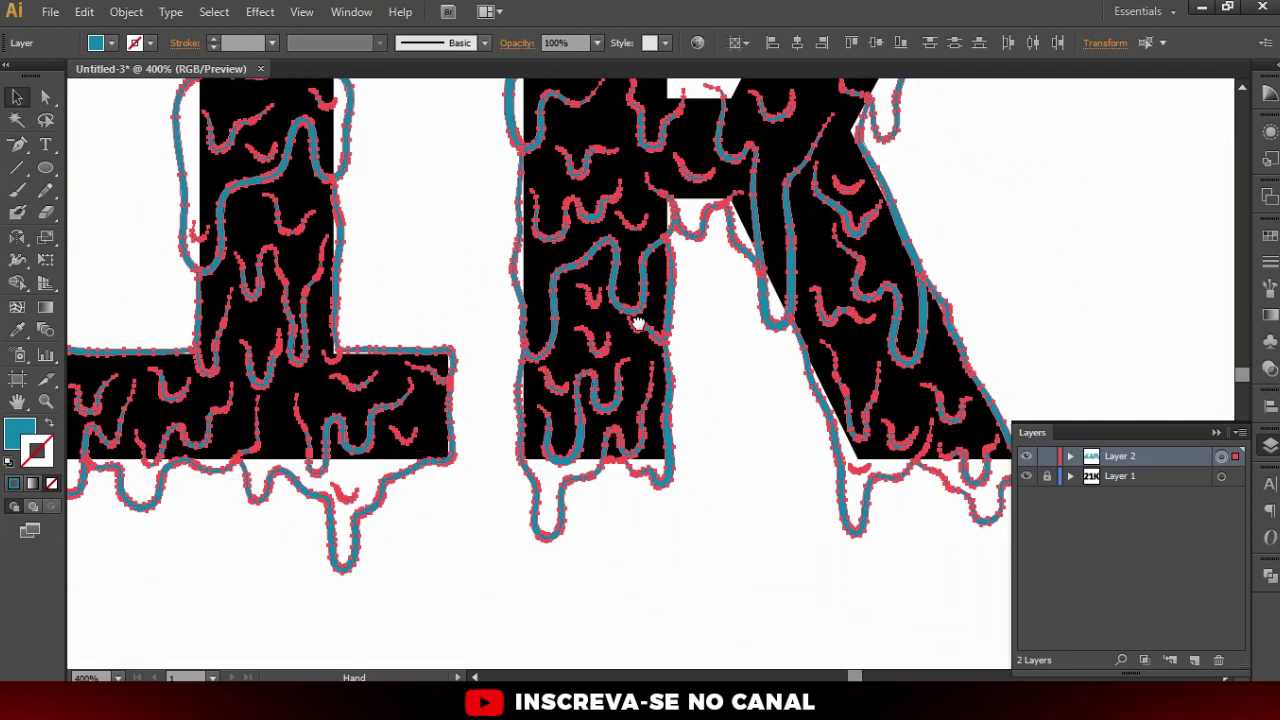
Merge the outlined drip shapes into one with Pathfinder Unite, then deselect
{"action": "left_click", "coordinate": [1270, 576]}
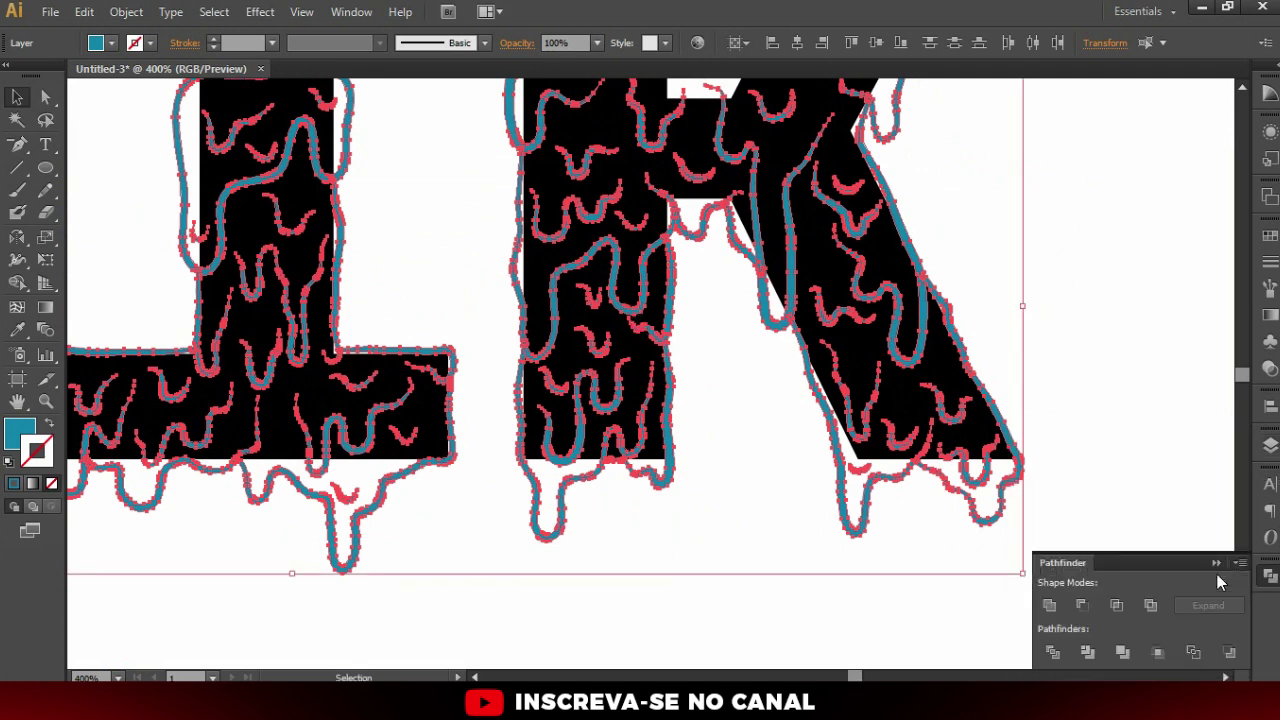
{"action": "left_click", "coordinate": [1049, 614]}
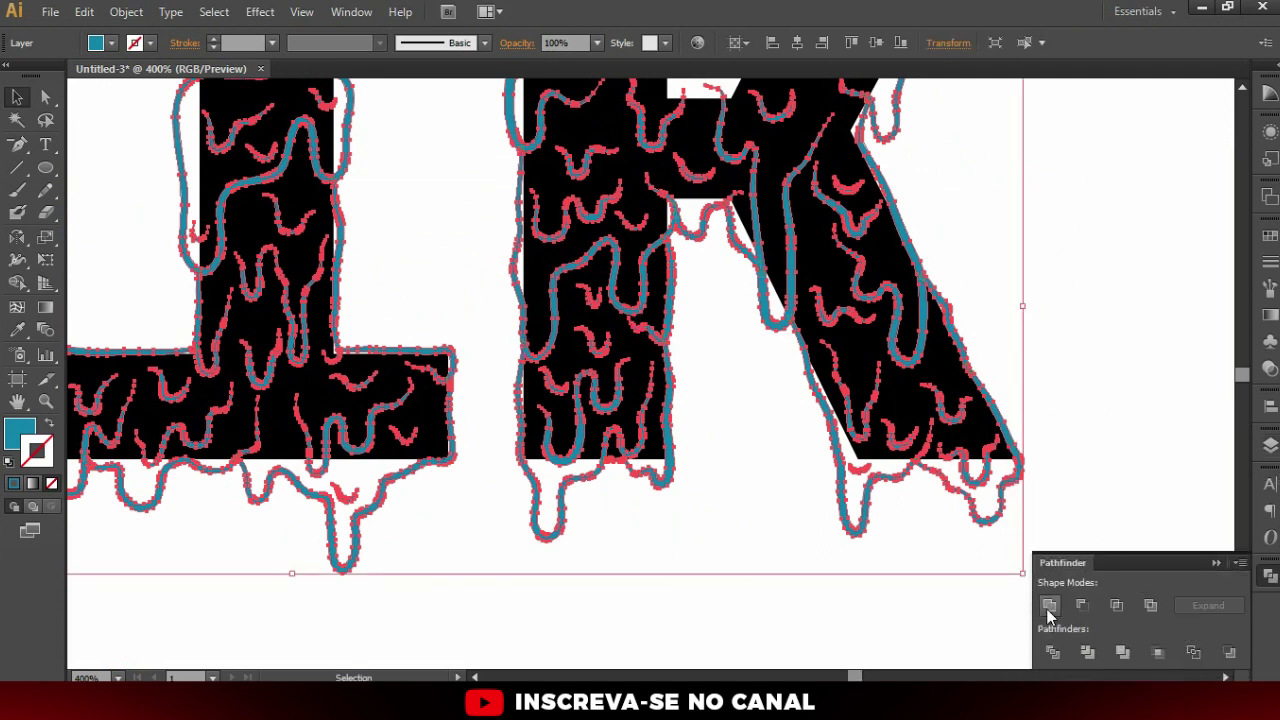
{"action": "left_click", "coordinate": [785, 441]}
{"action": "scroll", "coordinate": [760, 429], "scroll_direction": "down", "scroll_amount": 1}
{"action": "scroll", "coordinate": [785, 432], "scroll_direction": "down", "scroll_amount": 1}
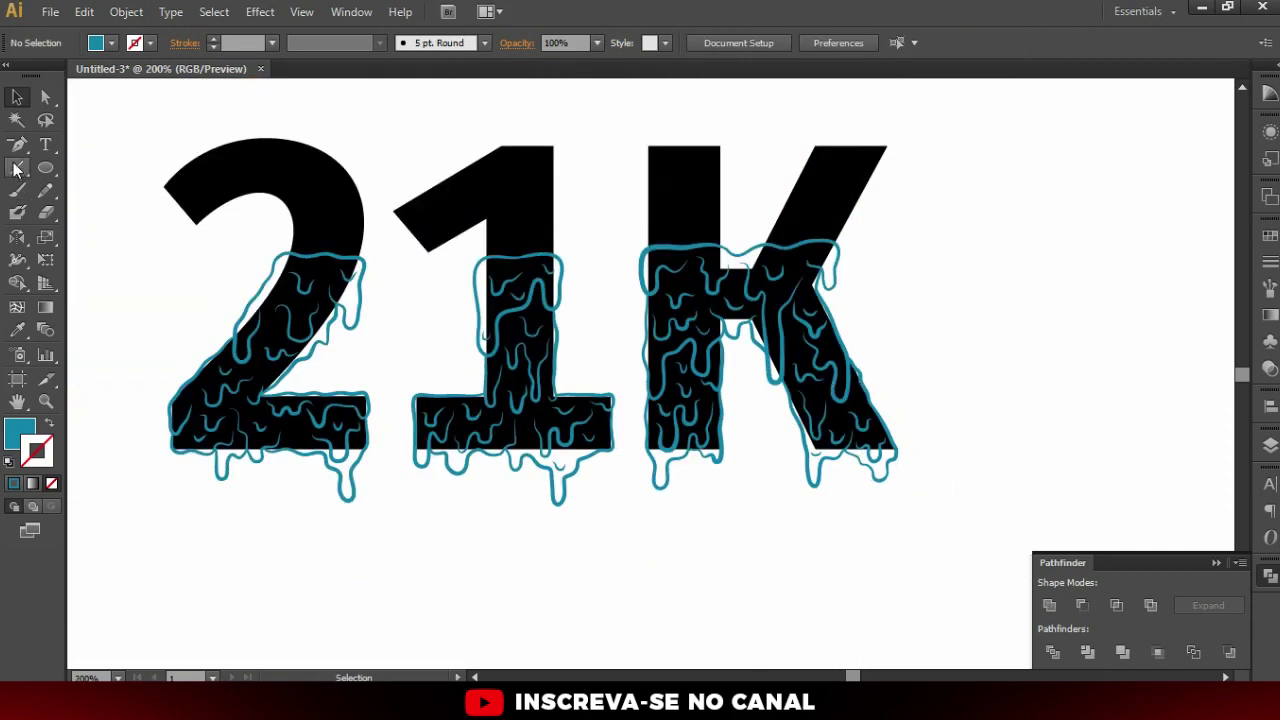
Draw a rectangle over the lower part of the 21K letters
{"action": "left_click", "coordinate": [45, 168]}
{"action": "left_click", "coordinate": [1270, 236]}
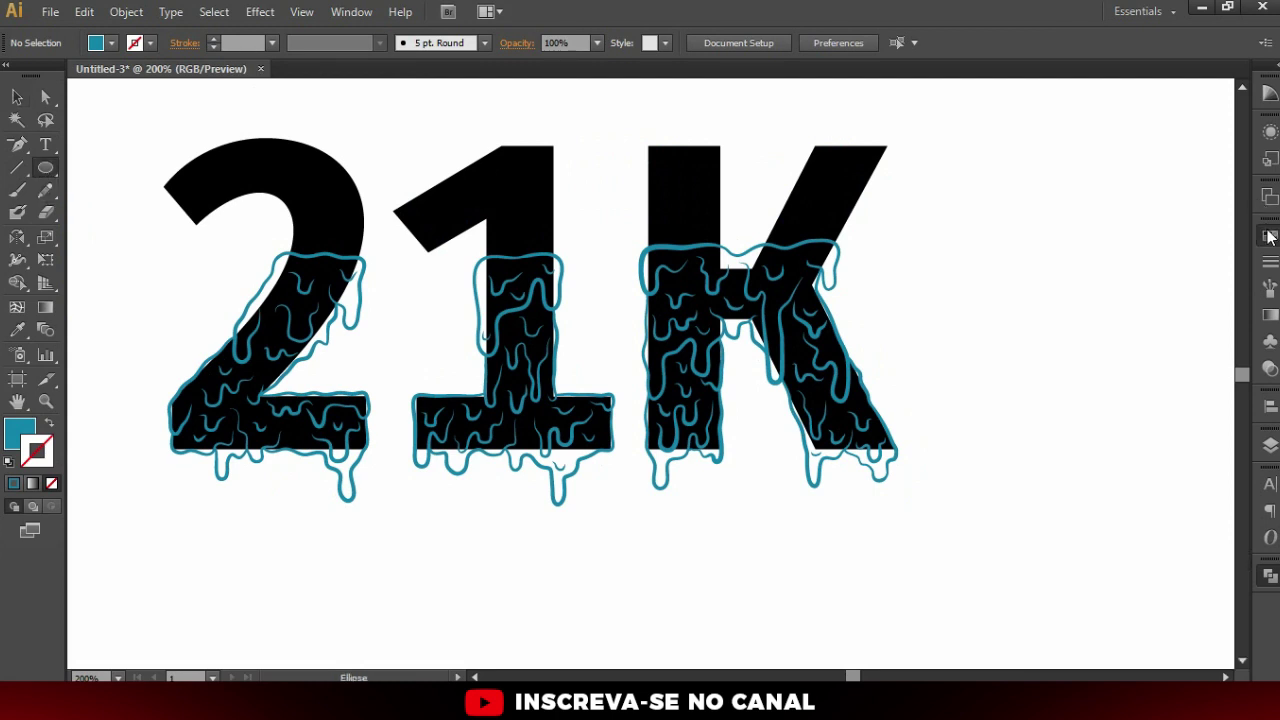
{"action": "left_click", "coordinate": [1163, 257]}
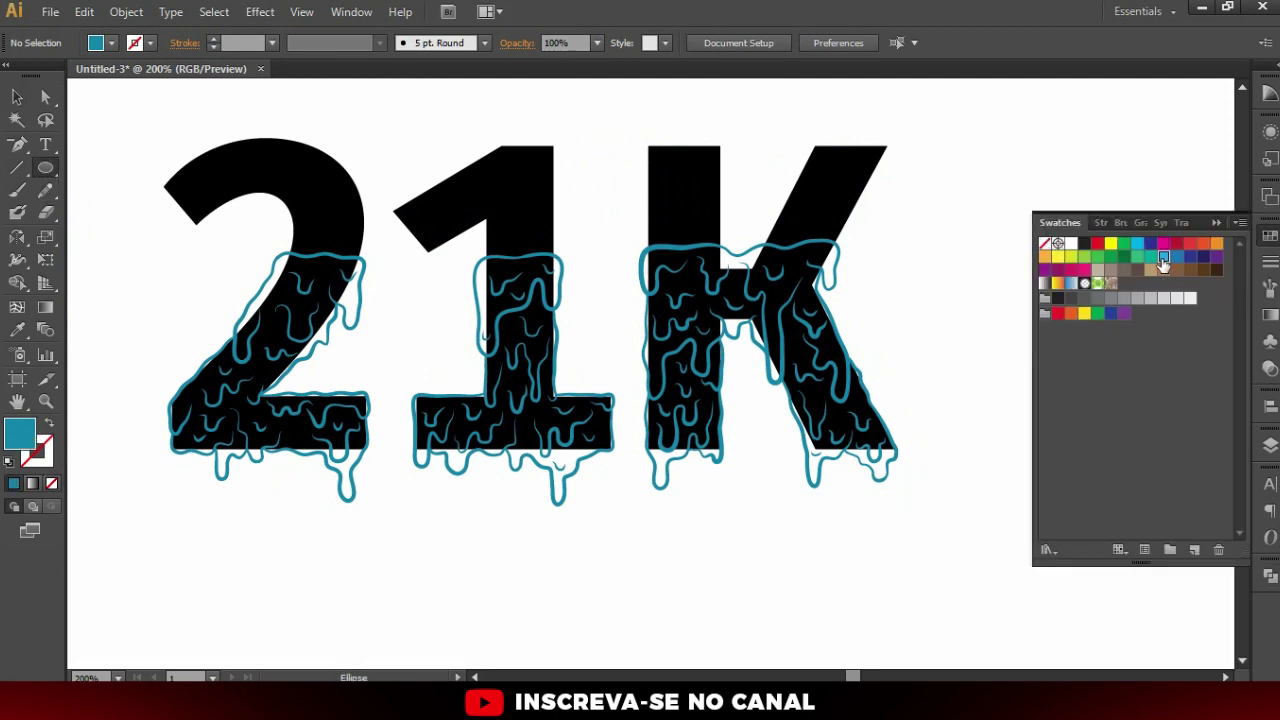
{"action": "mouse_move", "coordinate": [142, 232]}
{"action": "left_mouse_down"}
{"action": "mouse_move", "coordinate": [854, 517]}
{"action": "mouse_move", "coordinate": [108, 228]}
{"action": "left_mouse_up"}
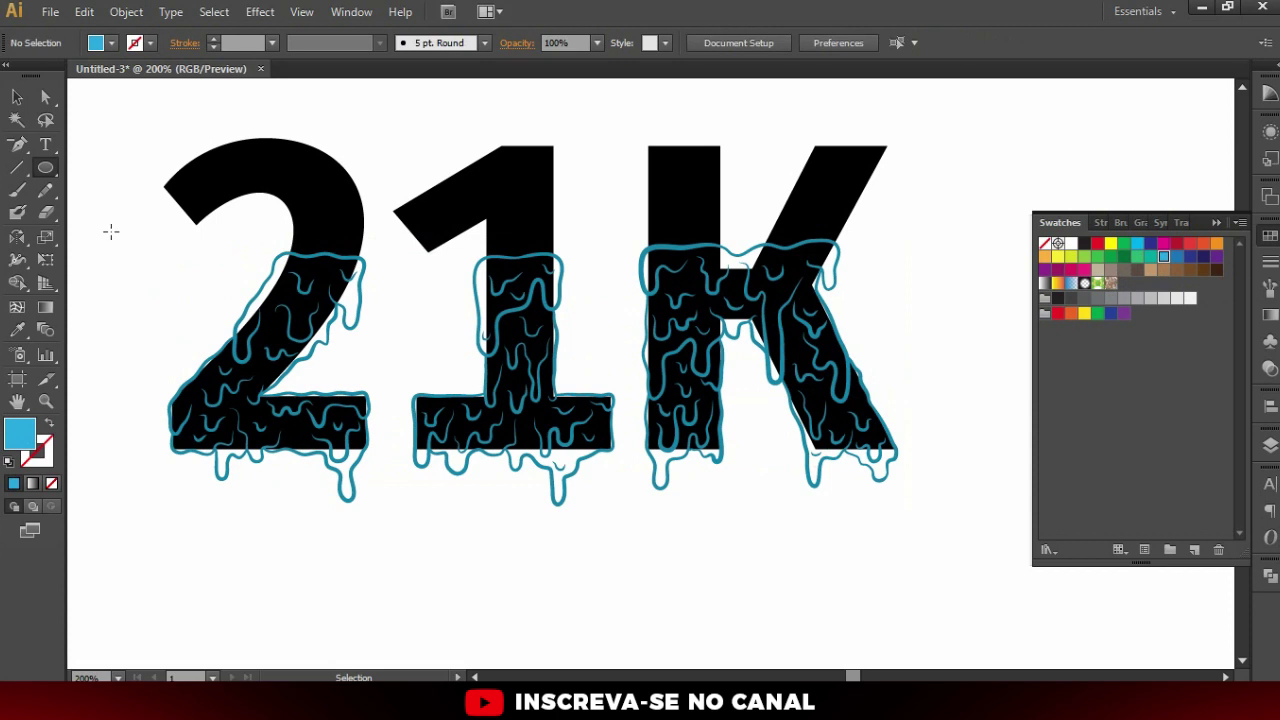
{"action": "left_click_drag", "start_coordinate": [46, 174], "coordinate": [72, 177]}
{"action": "left_click_drag", "start_coordinate": [125, 235], "coordinate": [947, 520]}
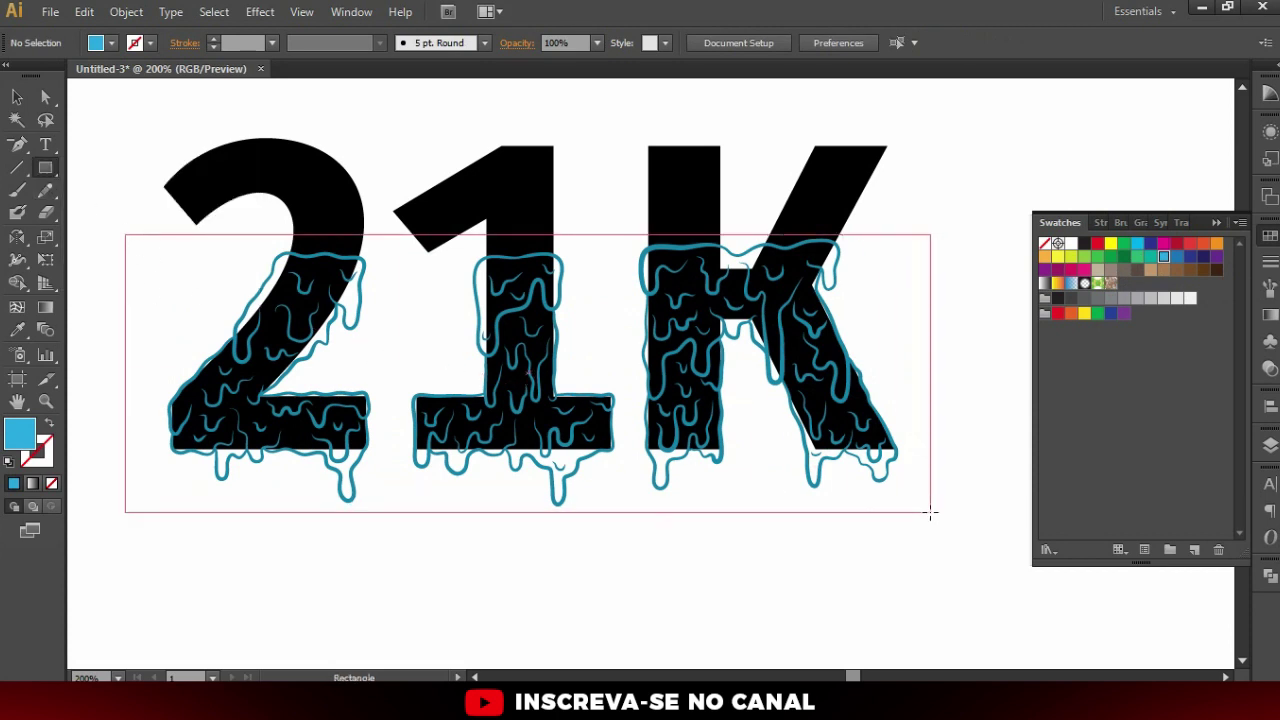
{"action": "left_click_drag", "start_coordinate": [947, 520], "coordinate": [930, 515]}
{"action": "key", "text": "v"}
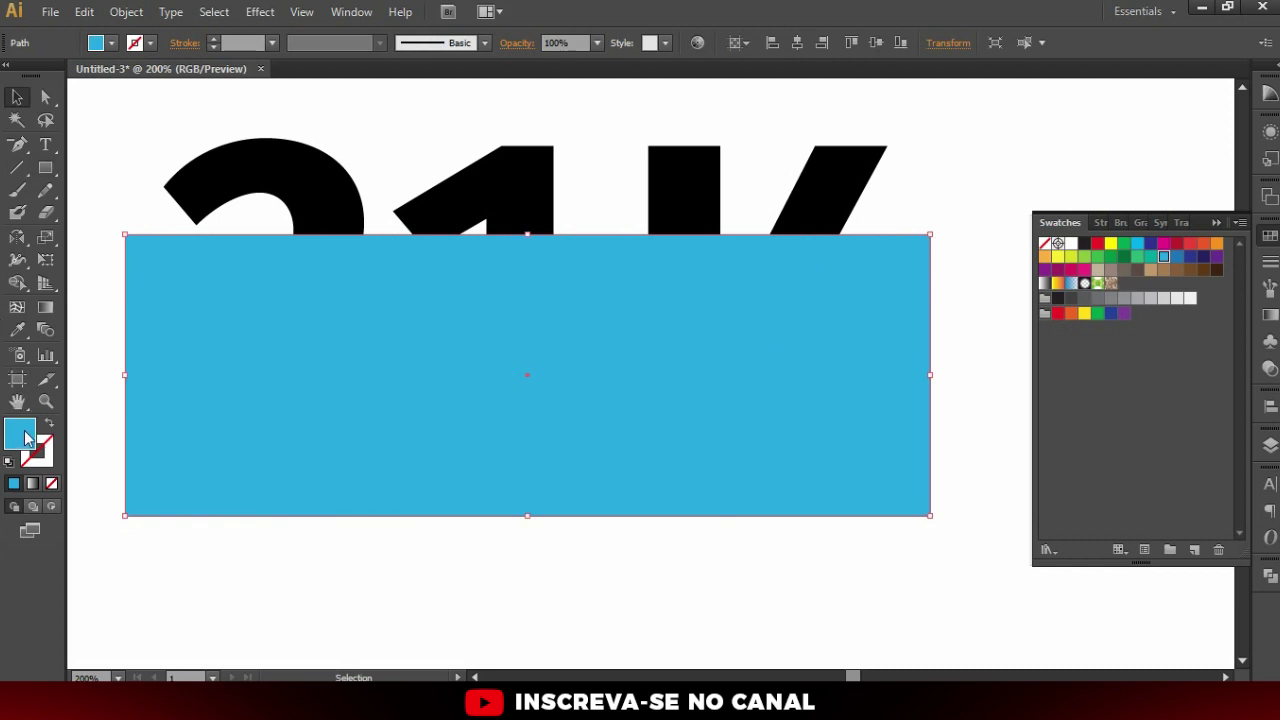
Fill the rectangle with cyan 00E1FF and send it backward behind the drip letters
{"action": "double_click", "coordinate": [20, 432]}
{"action": "left_click_drag", "start_coordinate": [289, 170], "coordinate": [289, 176]}
{"action": "left_click", "coordinate": [253, 61]}
{"action": "left_click", "coordinate": [449, 74]}
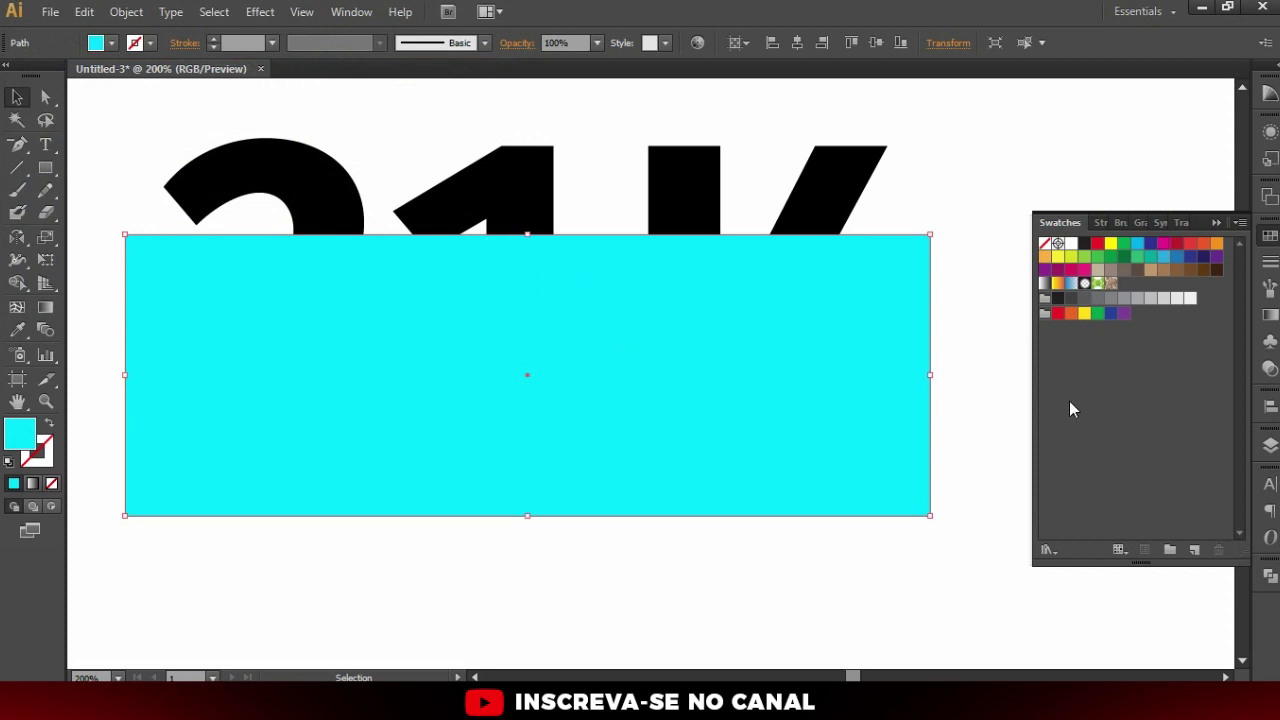
{"action": "key", "text": "ctrl+bracketleft"}
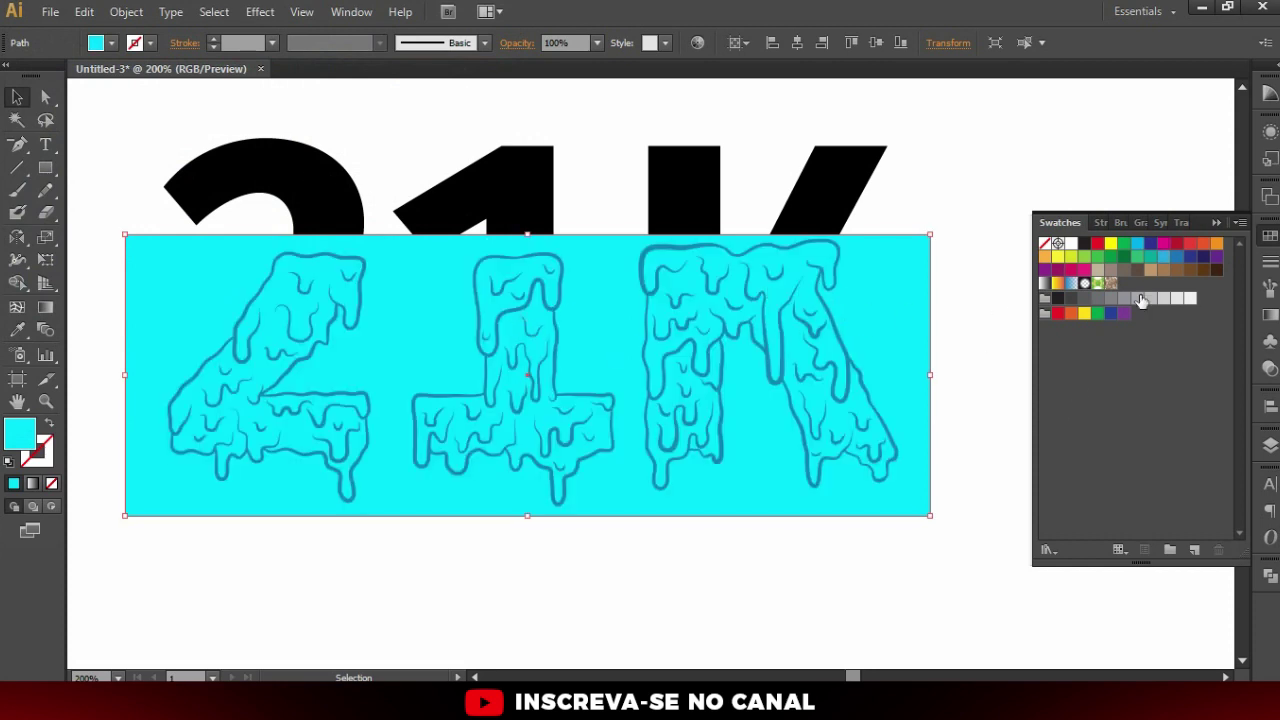
In Layers, move the cyan rectangle <Path> above the drip <Group> and select both
{"action": "left_click", "coordinate": [1270, 444]}
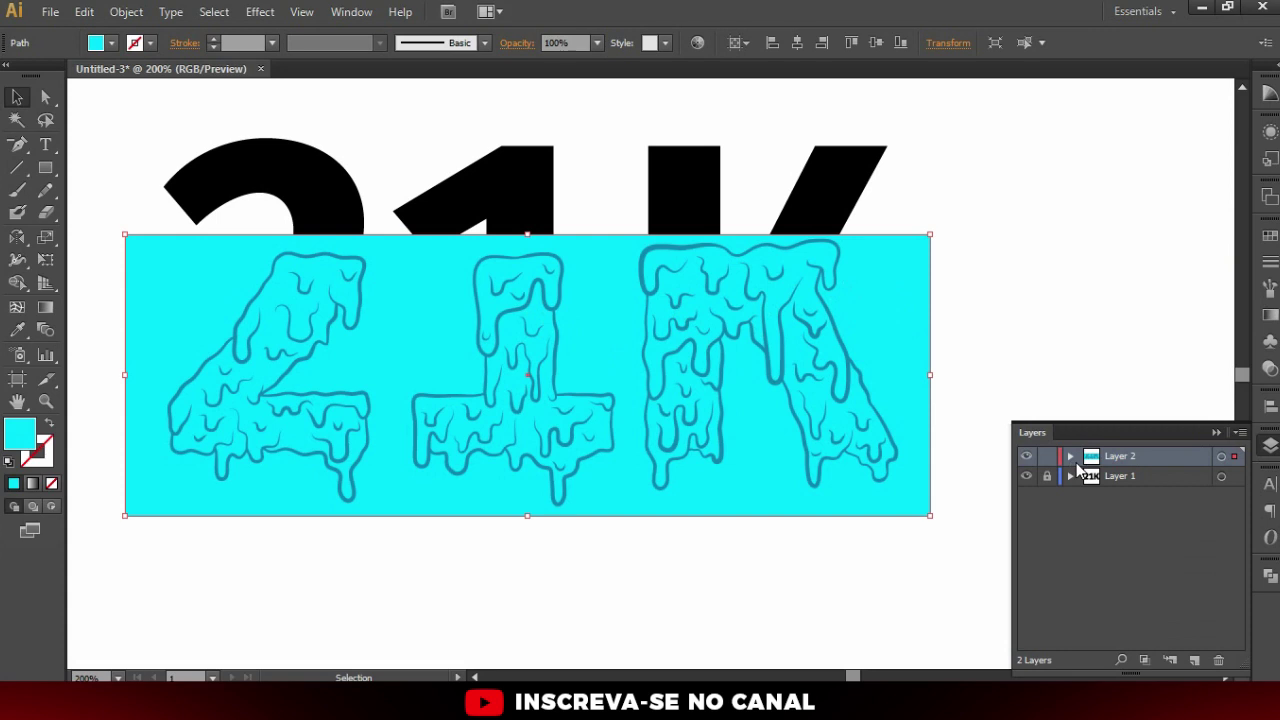
{"action": "left_click", "coordinate": [1071, 457]}
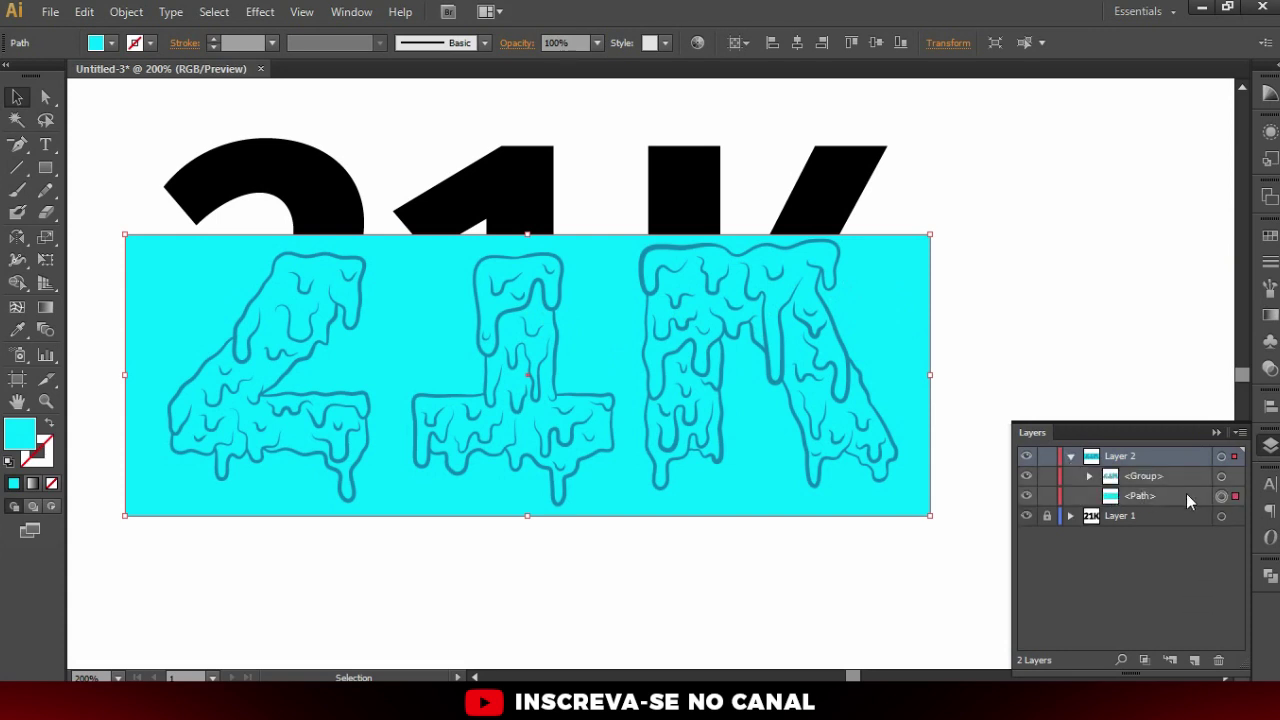
{"action": "mouse_move", "coordinate": [1188, 500]}
{"action": "left_mouse_down"}
{"action": "mouse_move", "coordinate": [1133, 483]}
{"action": "mouse_move", "coordinate": [1135, 507]}
{"action": "left_mouse_up"}
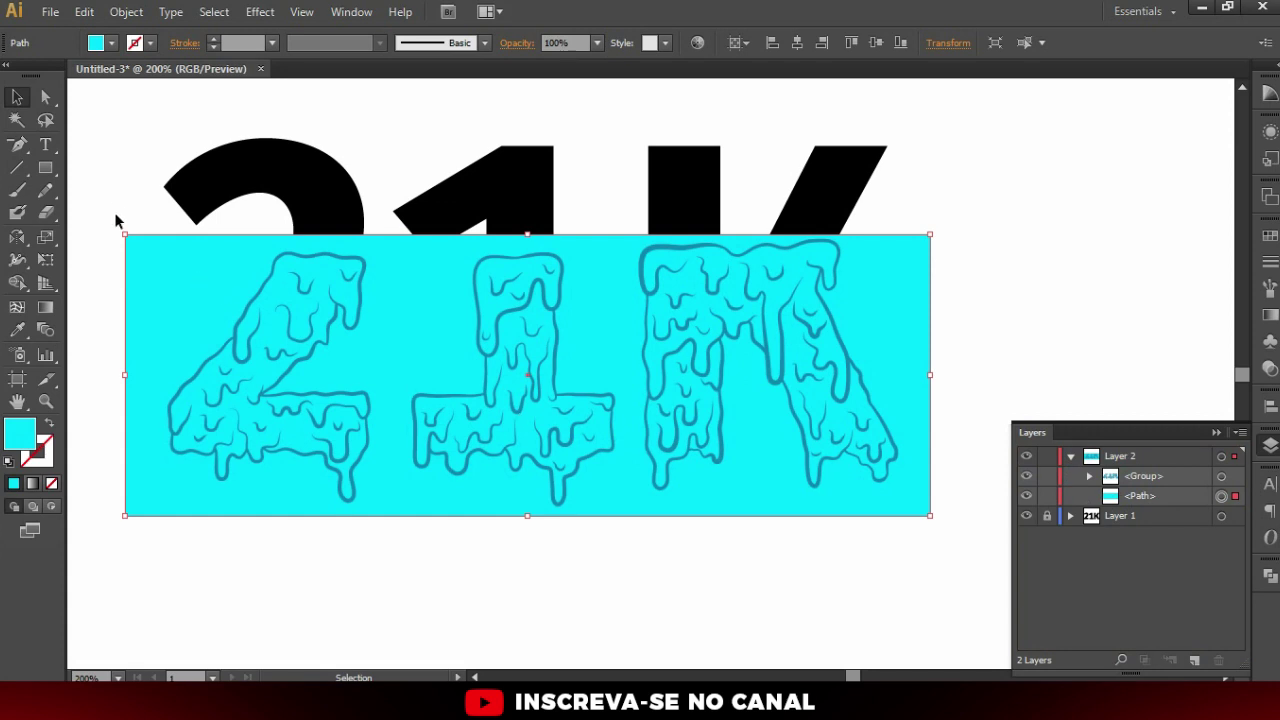
{"action": "left_click_drag", "start_coordinate": [99, 207], "coordinate": [932, 482]}
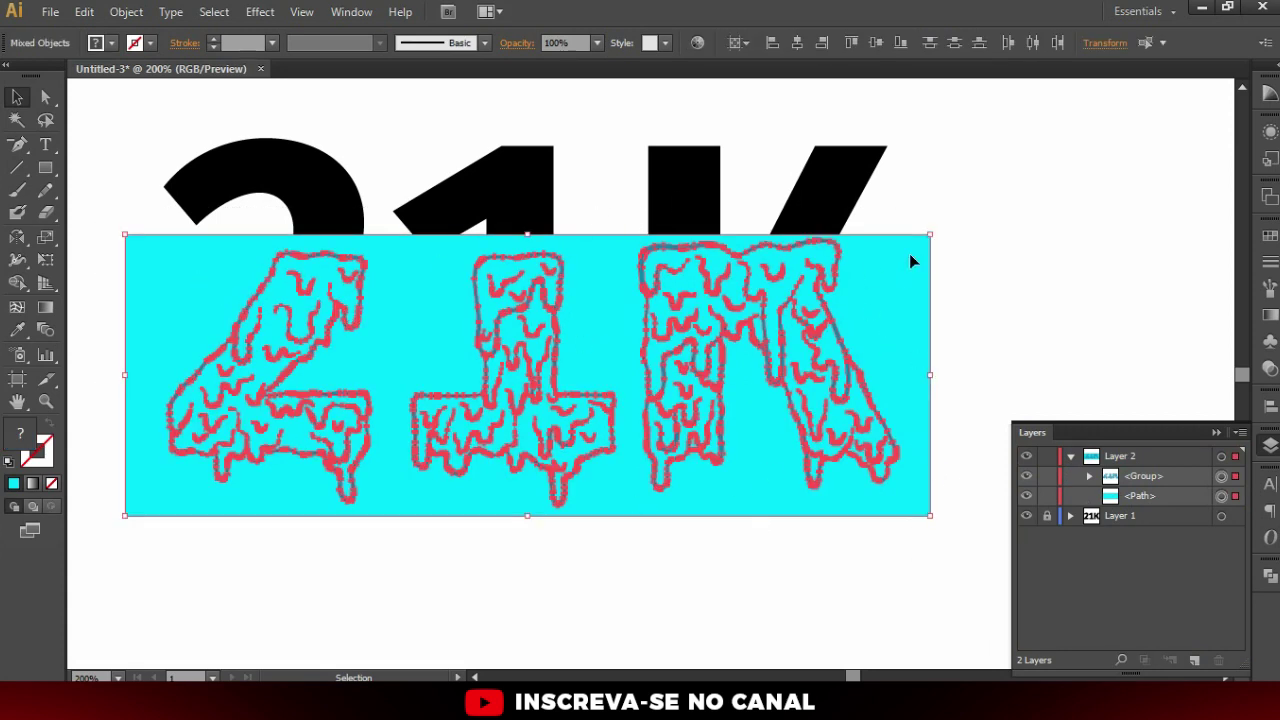
Apply Pathfinder Divide to the rectangle and drip shapes, then deselect the artwork
{"action": "left_click", "coordinate": [1270, 576]}
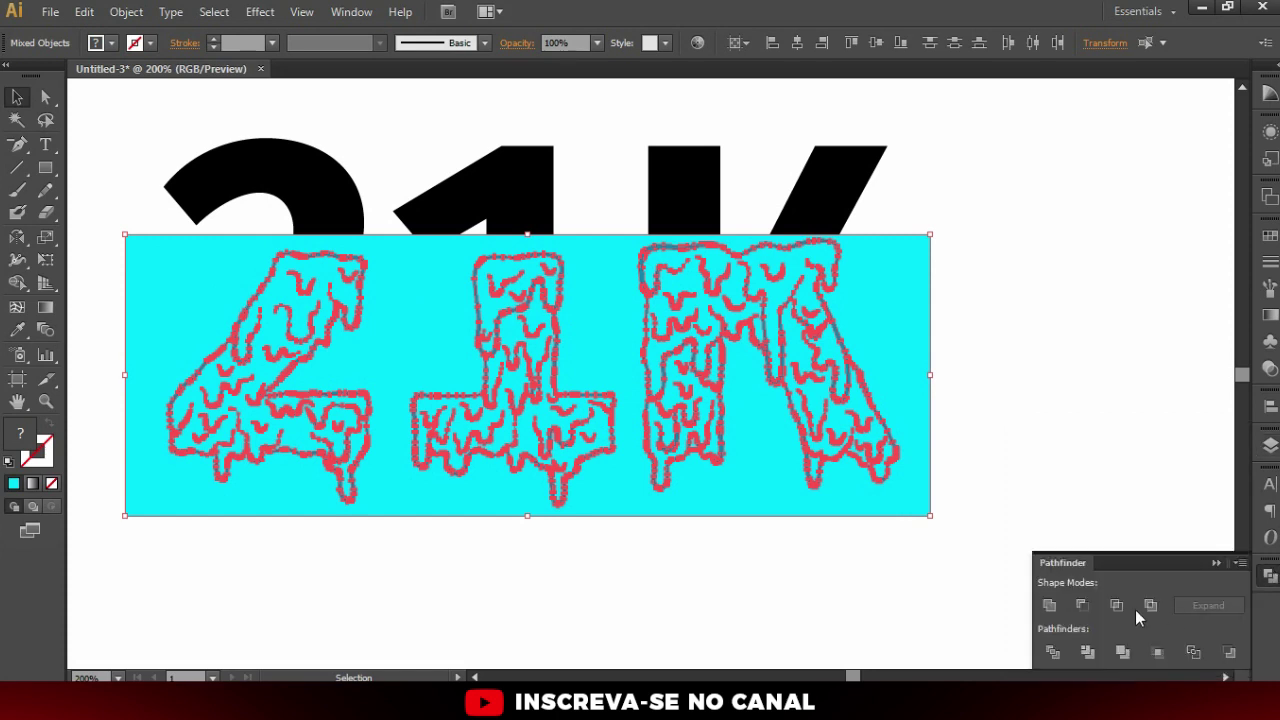
{"action": "left_click", "coordinate": [1052, 655]}
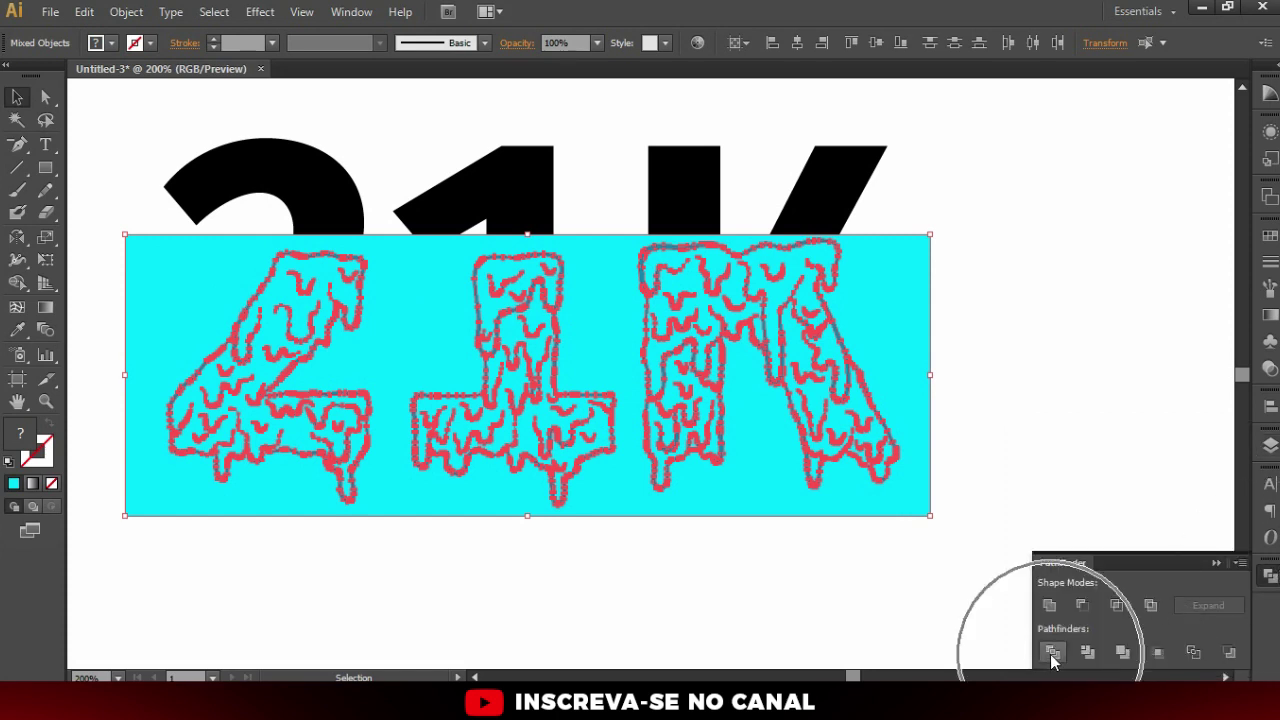
{"action": "left_click", "coordinate": [1052, 655]}
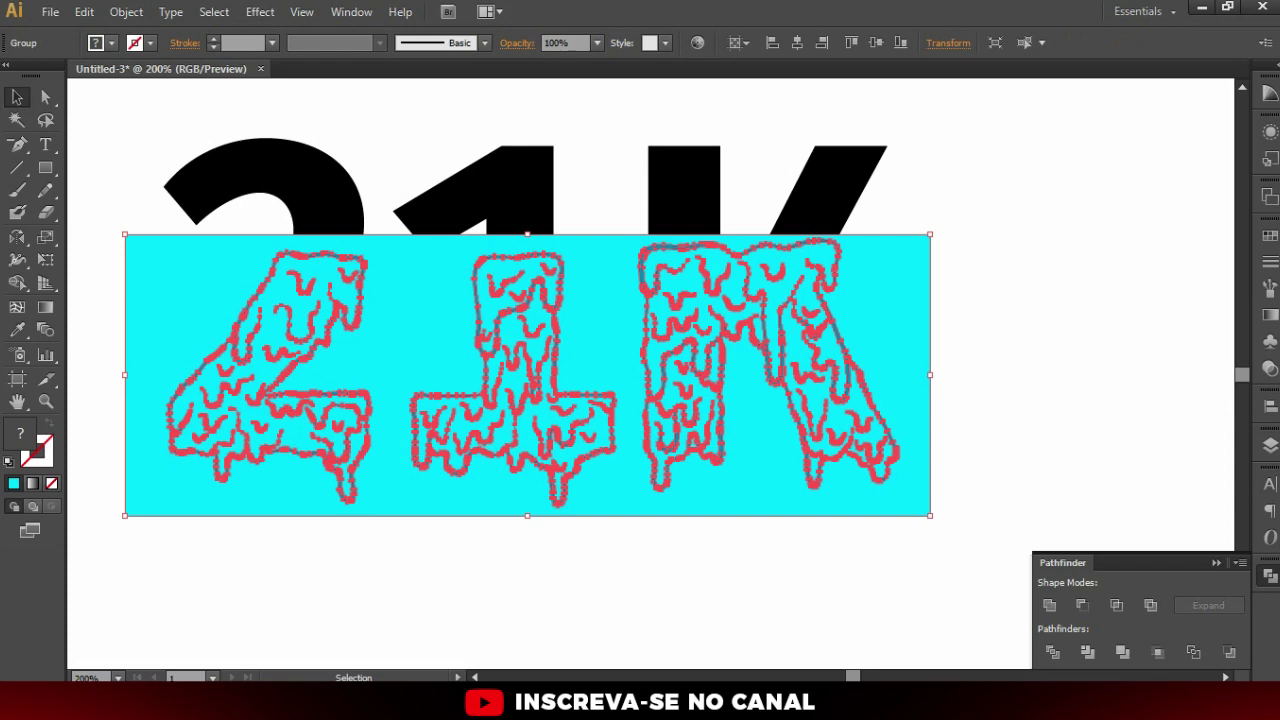
{"action": "left_click", "coordinate": [351, 12]}
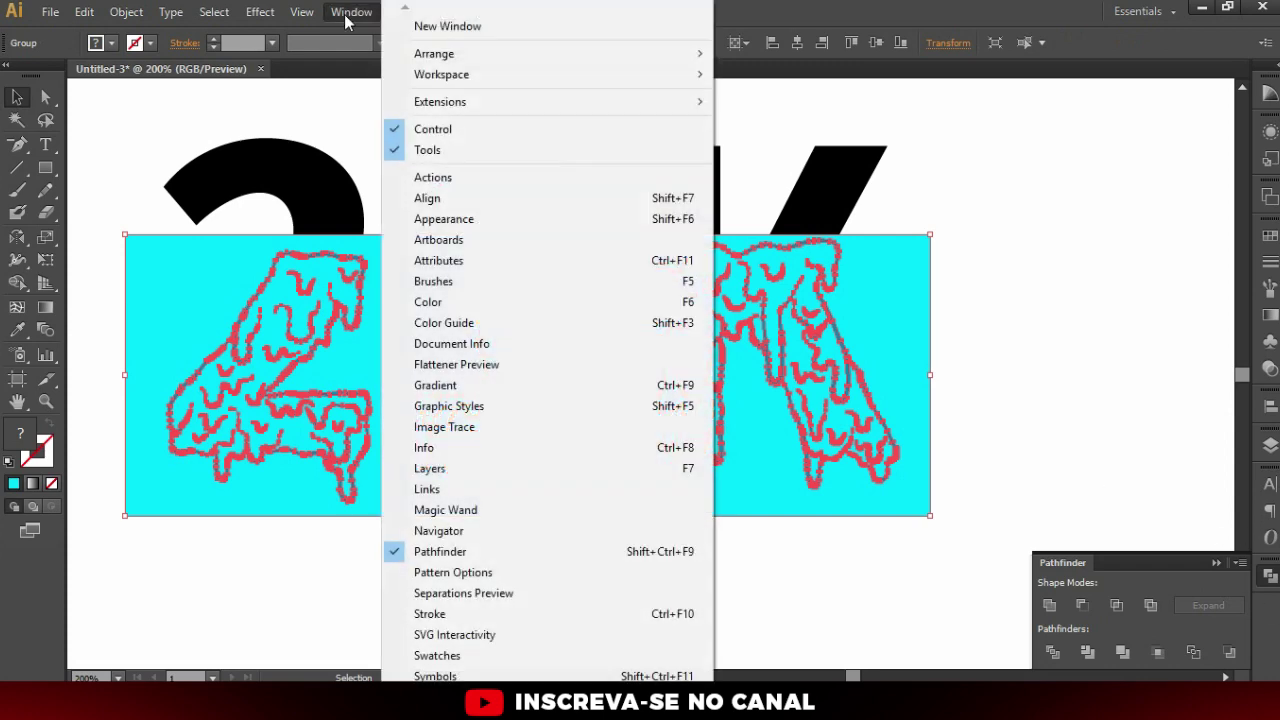
{"action": "left_click", "coordinate": [907, 392]}
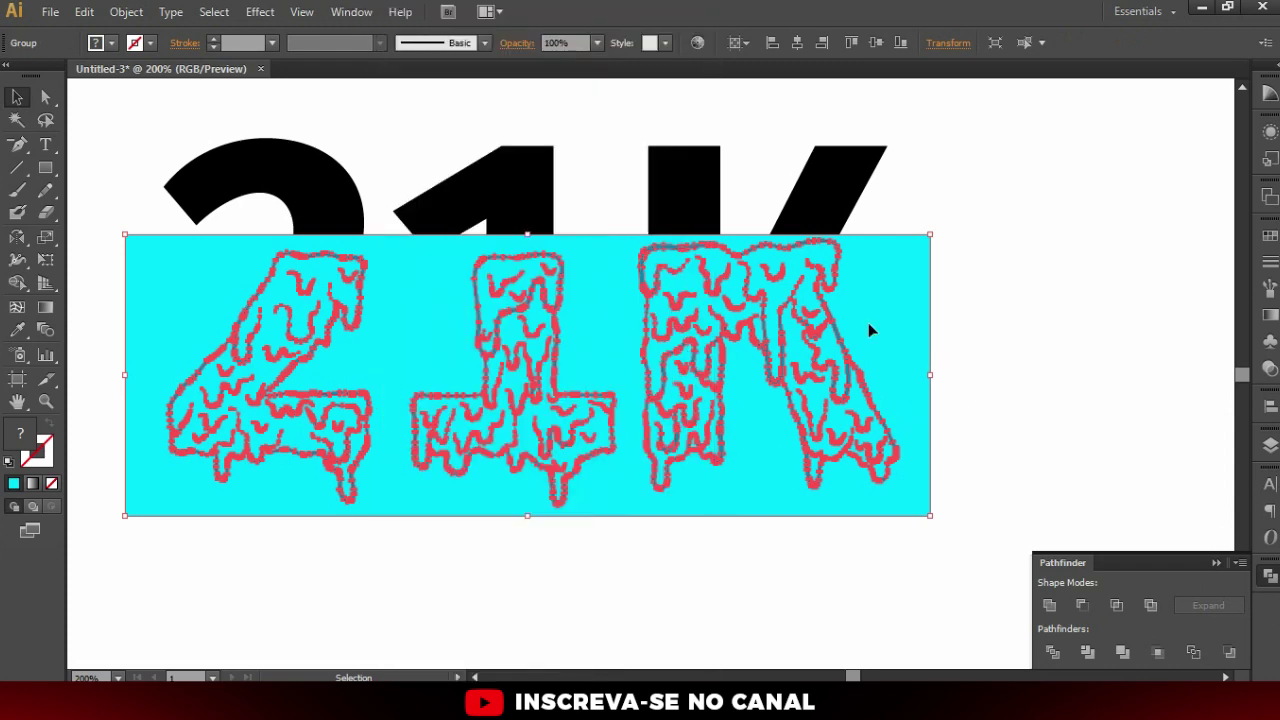
{"action": "left_click", "coordinate": [937, 546]}
{"action": "key", "text": "a"}
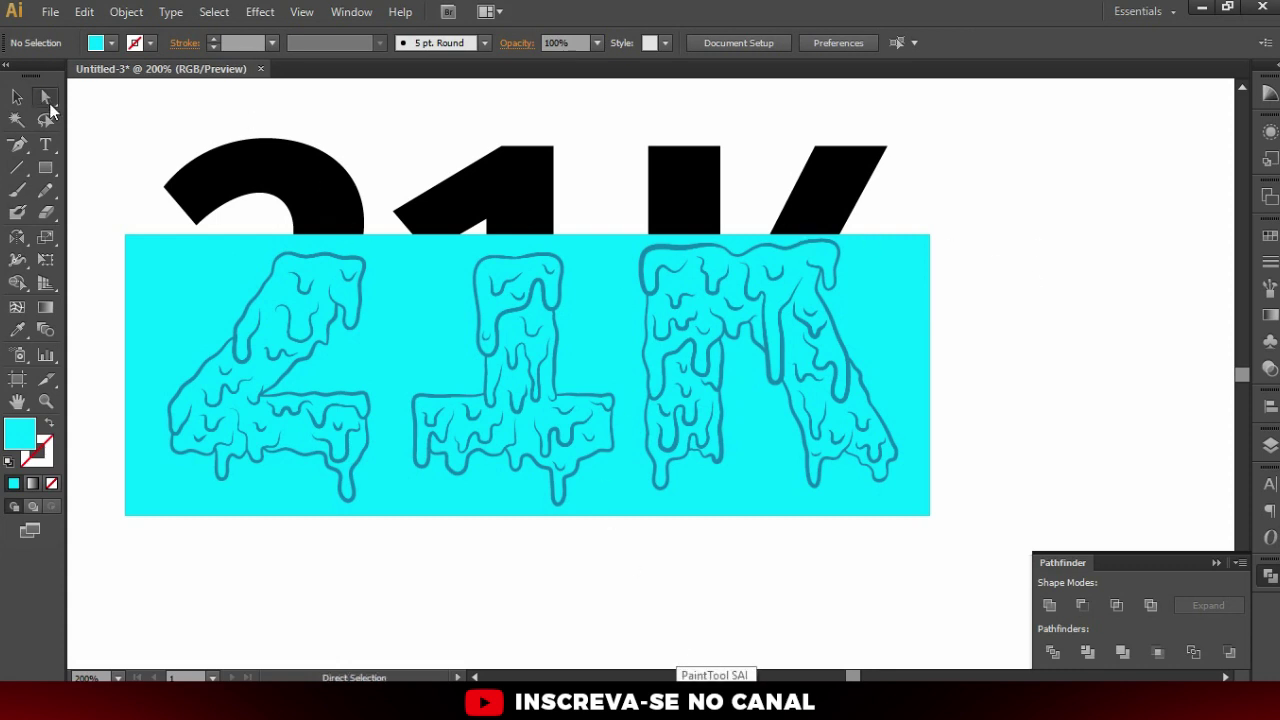
Delete the outer cyan background piece and review the cyan-filled drip letters
{"action": "left_click", "coordinate": [171, 262]}
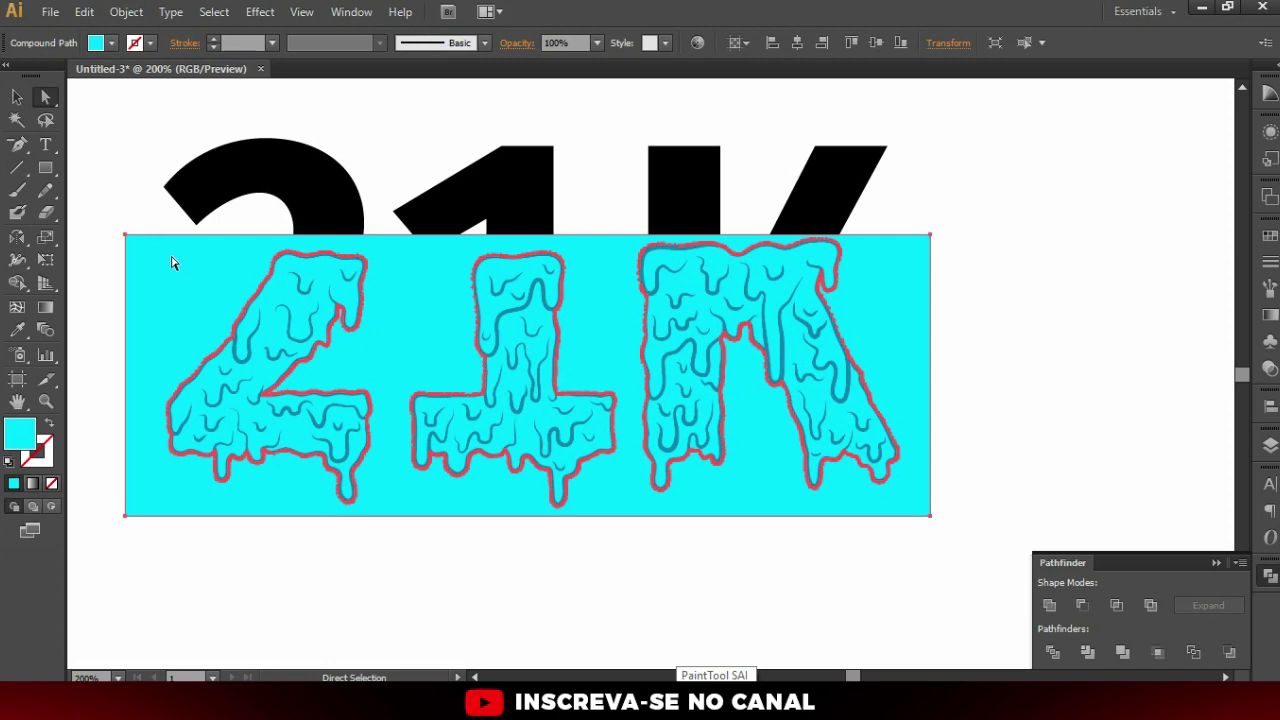
{"action": "key", "text": "Delete"}
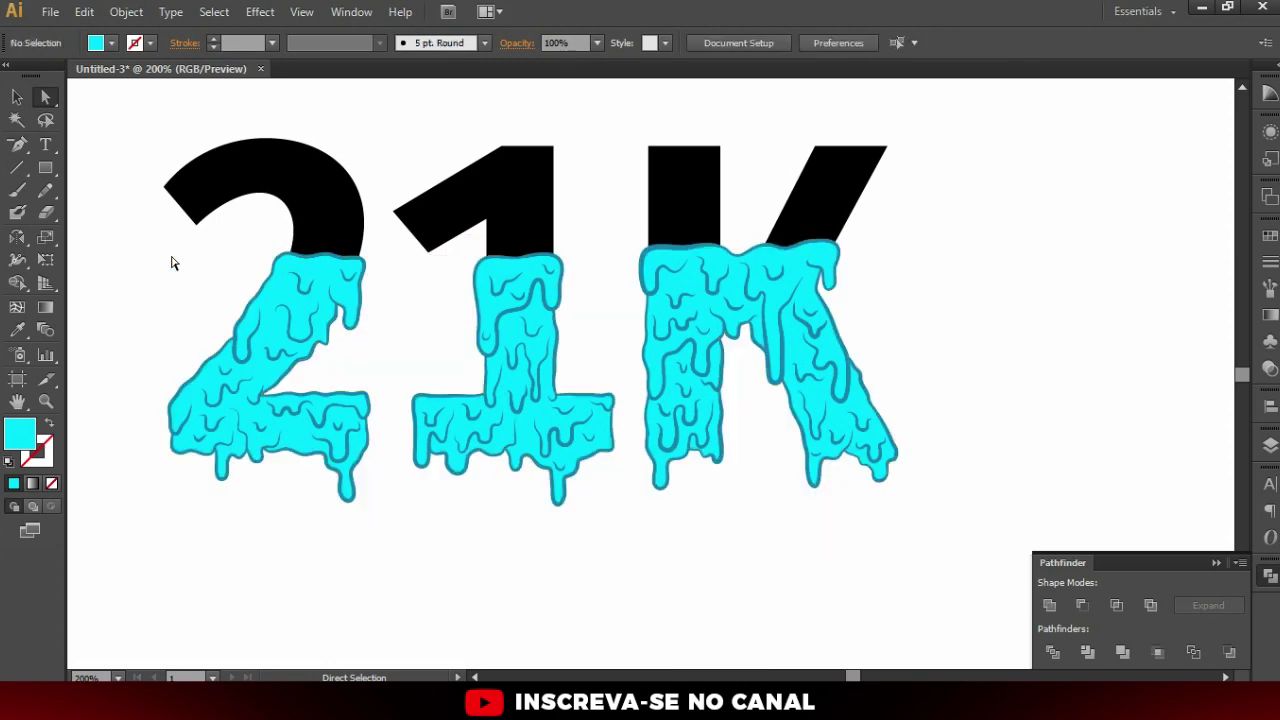
{"action": "key", "text": "v"}
{"action": "scroll", "coordinate": [597, 422], "scroll_direction": "down", "scroll_amount": 2, "text": "alt"}
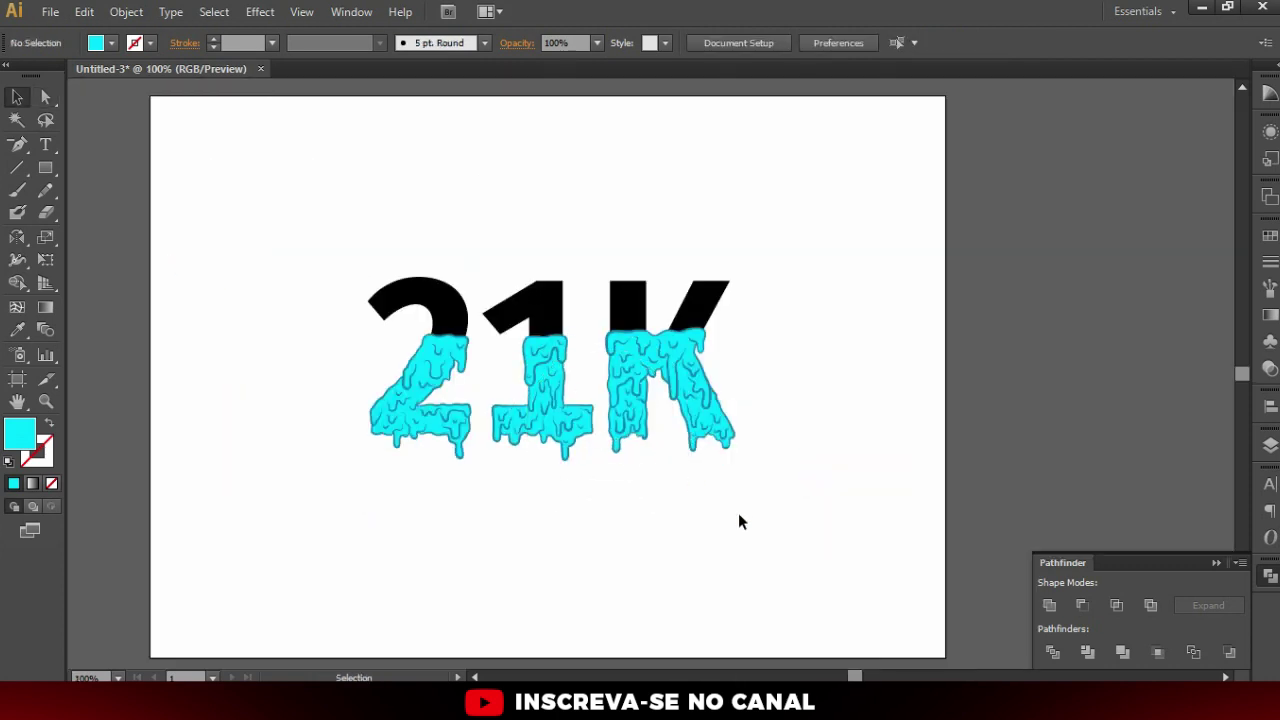
{"action": "scroll", "coordinate": [688, 420], "scroll_direction": "up", "scroll_amount": 1, "text": "alt"}
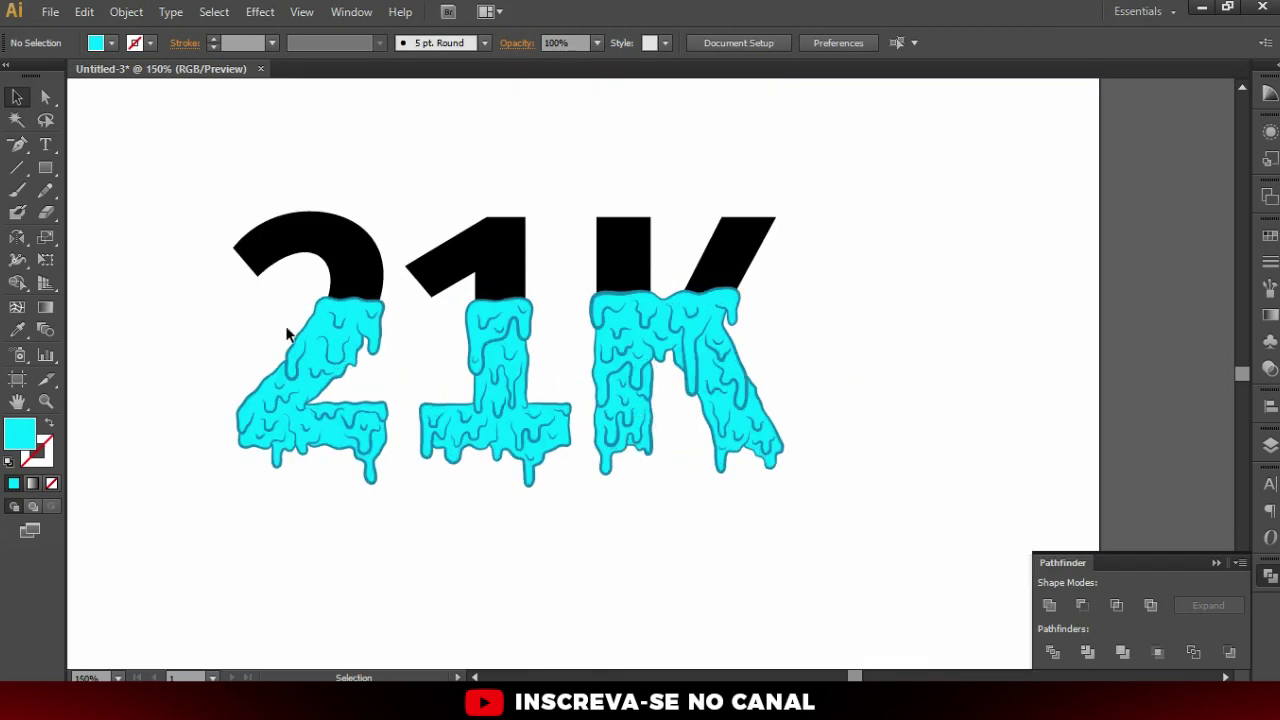
{"action": "scroll", "coordinate": [290, 332], "scroll_direction": "up", "scroll_amount": 1, "text": "alt"}
{"action": "left_click", "coordinate": [333, 336]}
{"action": "left_click", "coordinate": [209, 311]}
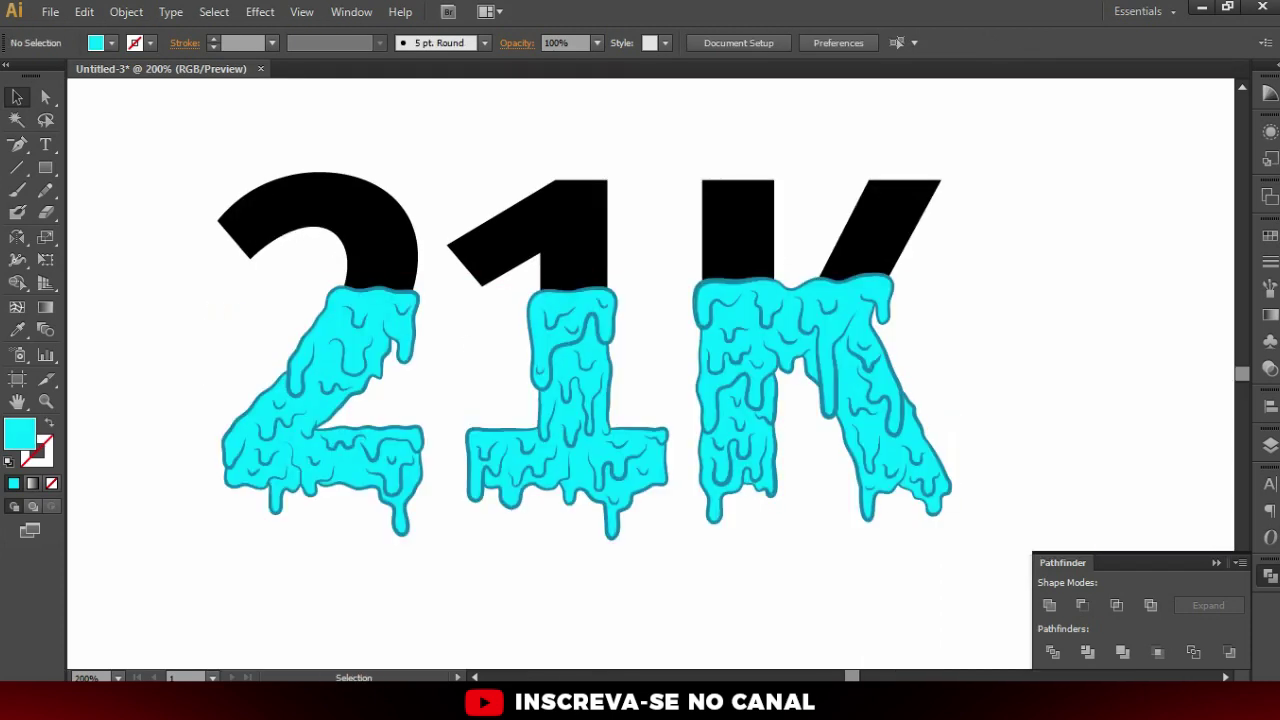
{"action": "left_click", "coordinate": [20, 120]}
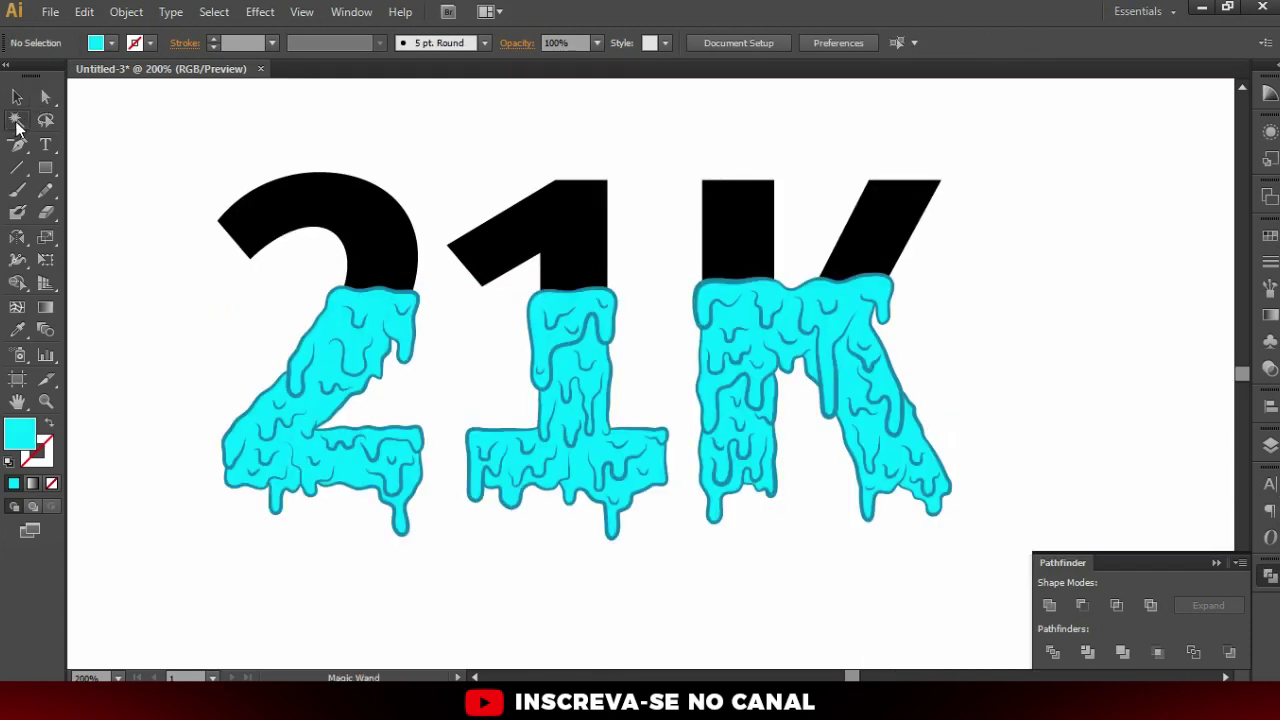
Select all the cyan drip shapes with their teal outlines and cut them out of their layer
{"action": "scroll", "coordinate": [371, 289], "scroll_direction": "up", "scroll_amount": 5, "text": "alt"}
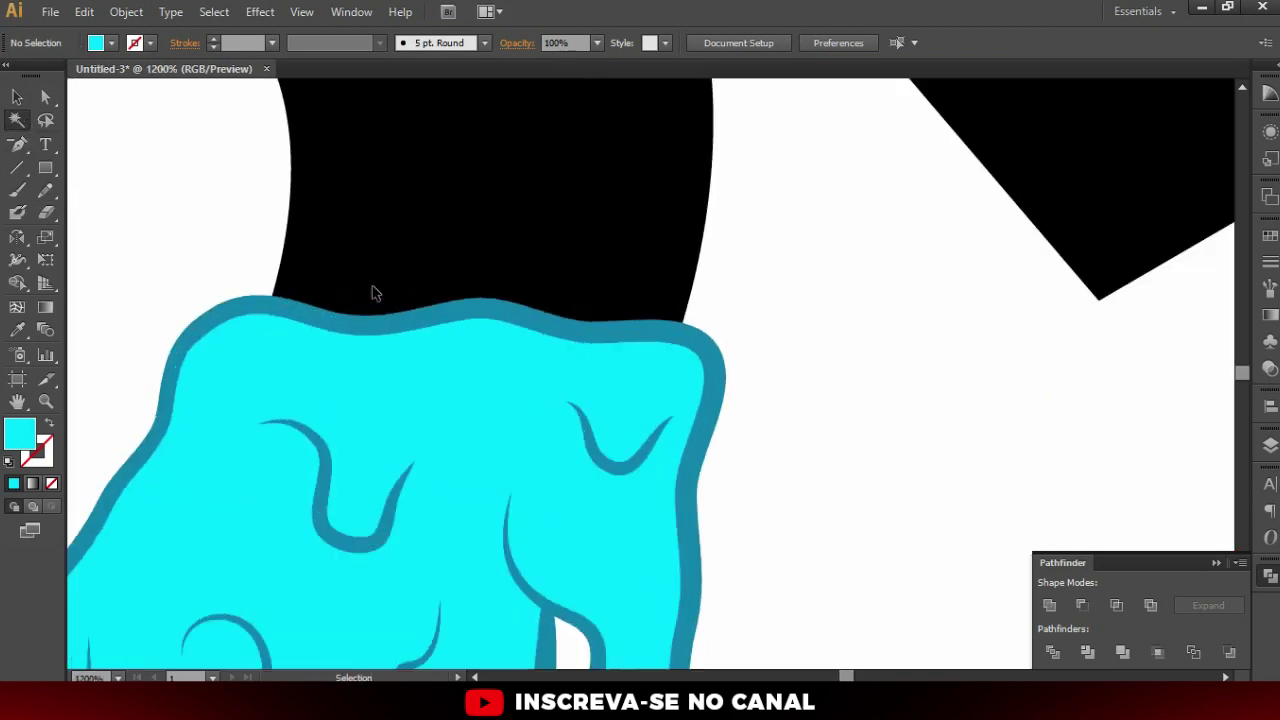
{"action": "left_click", "coordinate": [428, 315]}
{"action": "scroll", "coordinate": [445, 290], "scroll_direction": "down", "scroll_amount": 2, "text": "alt"}
{"action": "scroll", "coordinate": [486, 300], "scroll_direction": "down", "scroll_amount": 2, "text": "alt"}
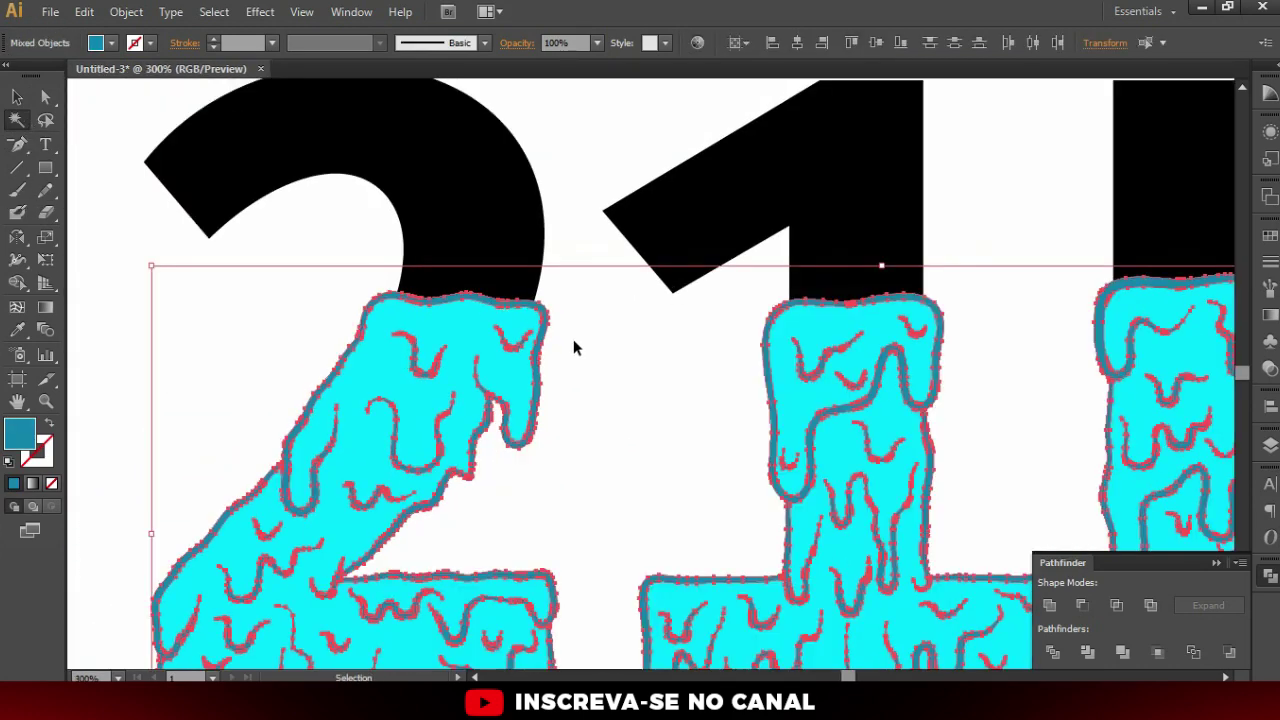
{"action": "scroll", "coordinate": [571, 343], "scroll_direction": "down", "scroll_amount": 1, "text": "alt"}
{"action": "scroll", "coordinate": [651, 349], "scroll_direction": "down", "scroll_amount": 1, "text": "alt"}
{"action": "scroll", "coordinate": [1006, 422], "scroll_direction": "up", "scroll_amount": 1, "text": "alt"}
{"action": "scroll", "coordinate": [1006, 422], "scroll_direction": "up", "scroll_amount": 1, "text": "alt"}
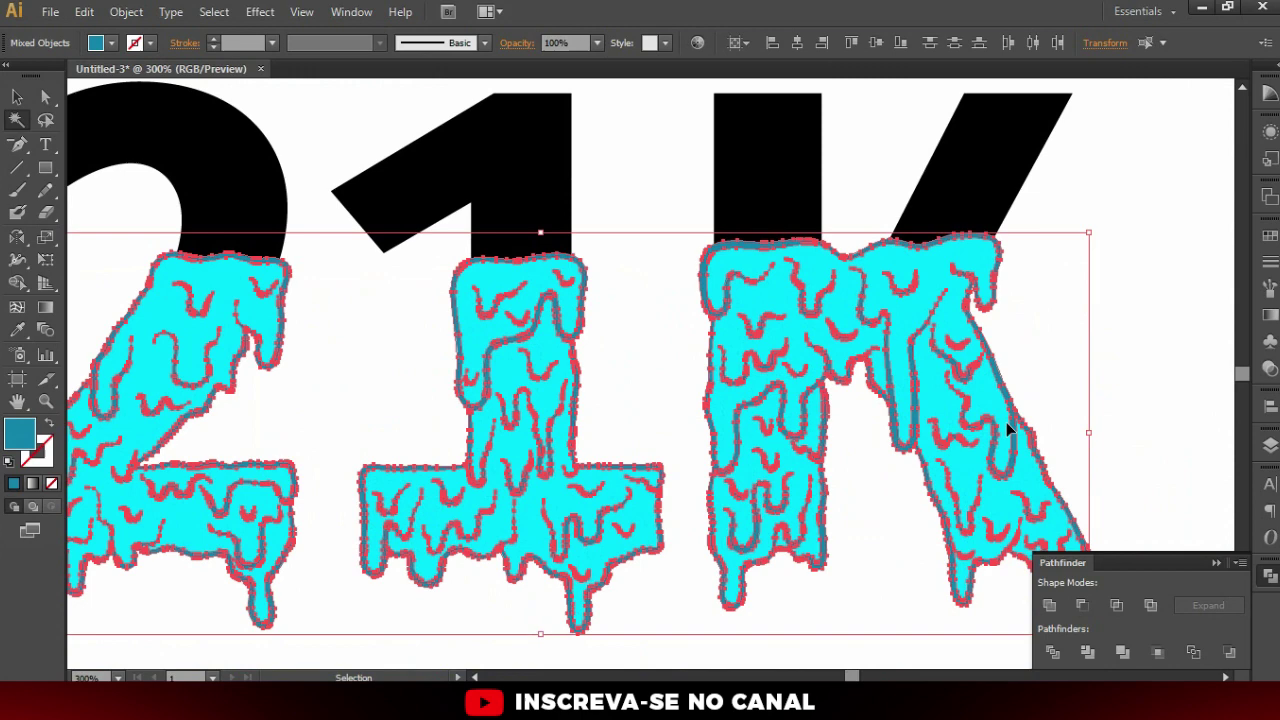
{"action": "key", "text": "ctrl+shift+a"}
{"action": "scroll", "coordinate": [622, 318], "scroll_direction": "down", "scroll_amount": 2, "text": "alt"}
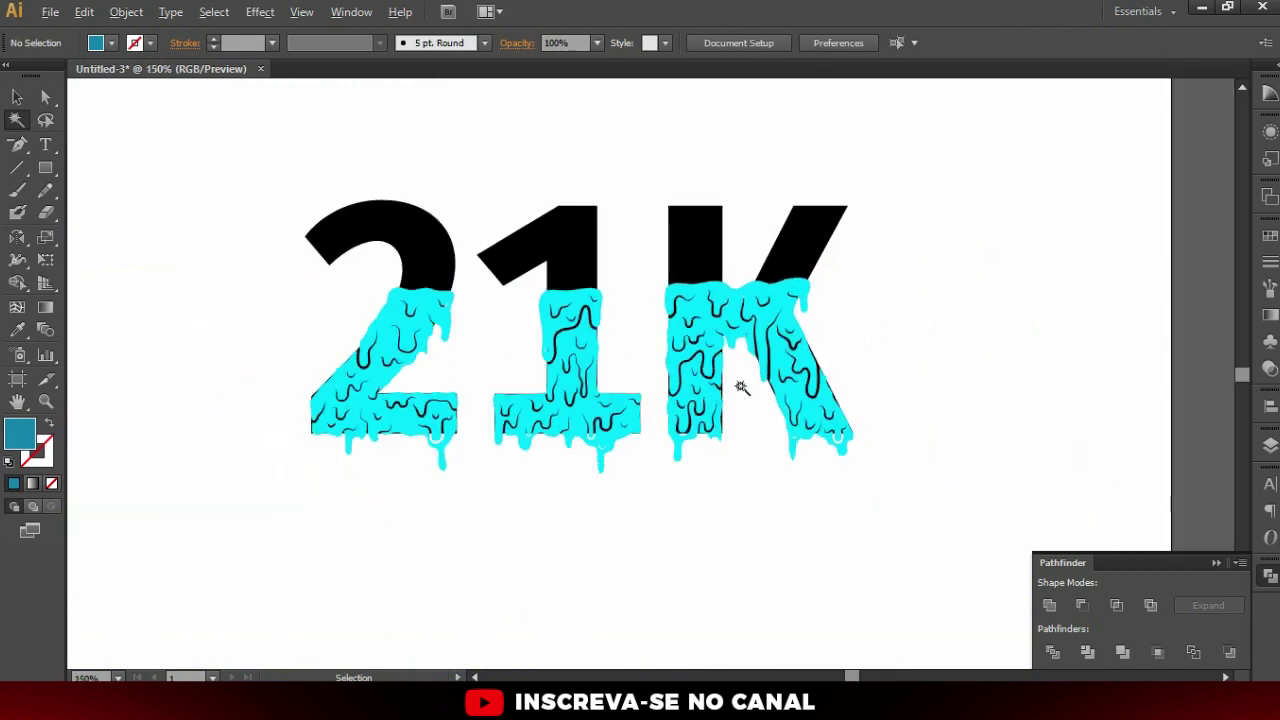
Create a new Layer 3 on top and paste the drips in front onto it
{"action": "left_click", "coordinate": [1270, 446]}
{"action": "left_click", "coordinate": [1071, 456]}
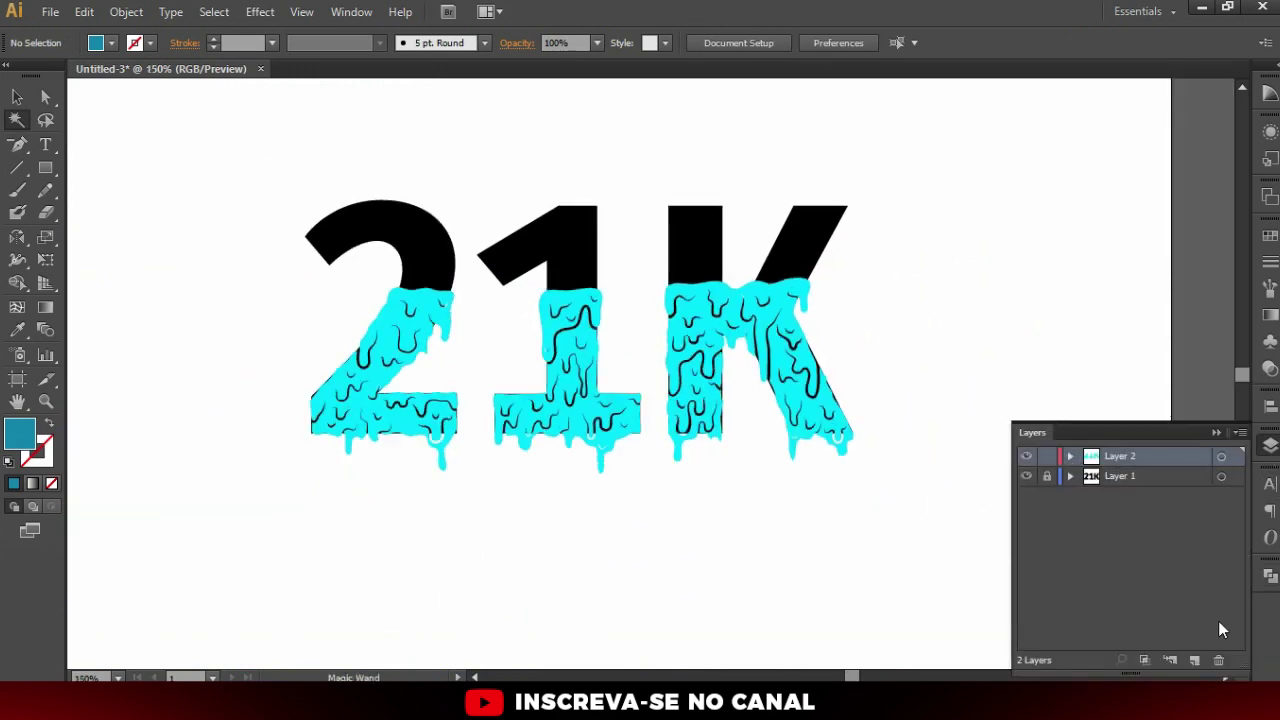
{"action": "left_click", "coordinate": [1195, 660]}
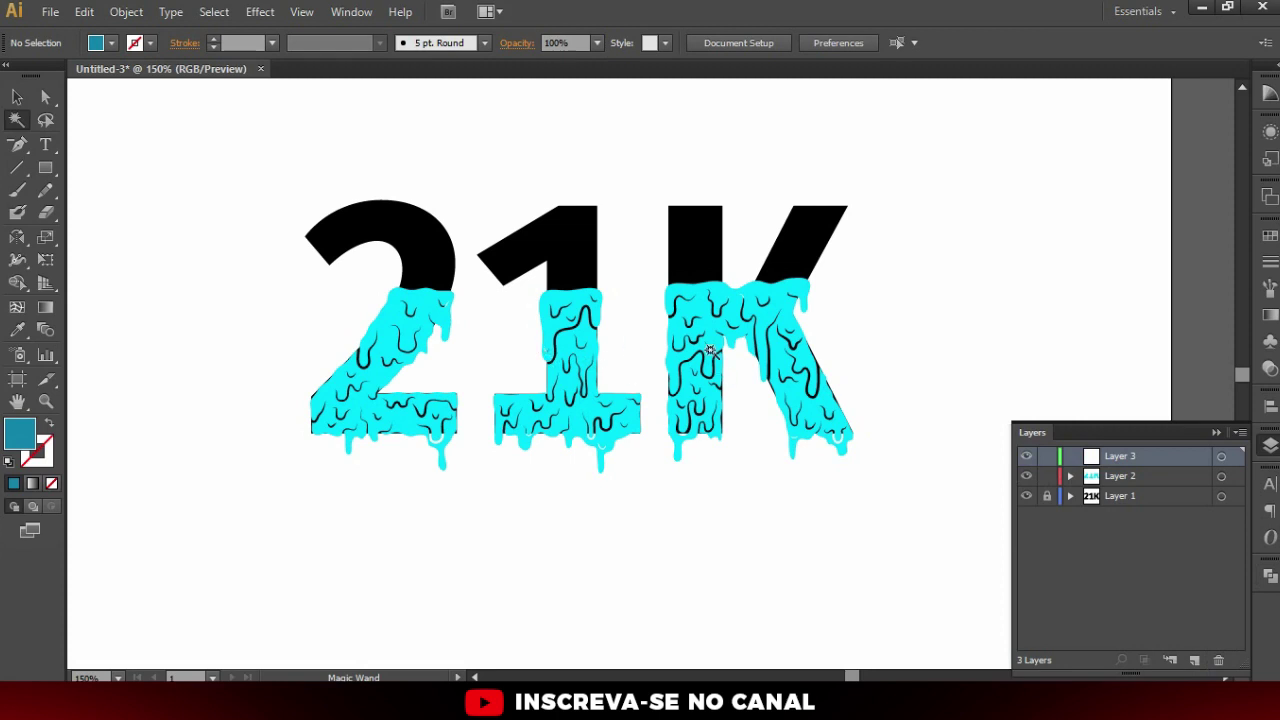
{"action": "scroll", "coordinate": [410, 353], "scroll_direction": "up", "scroll_amount": 1}
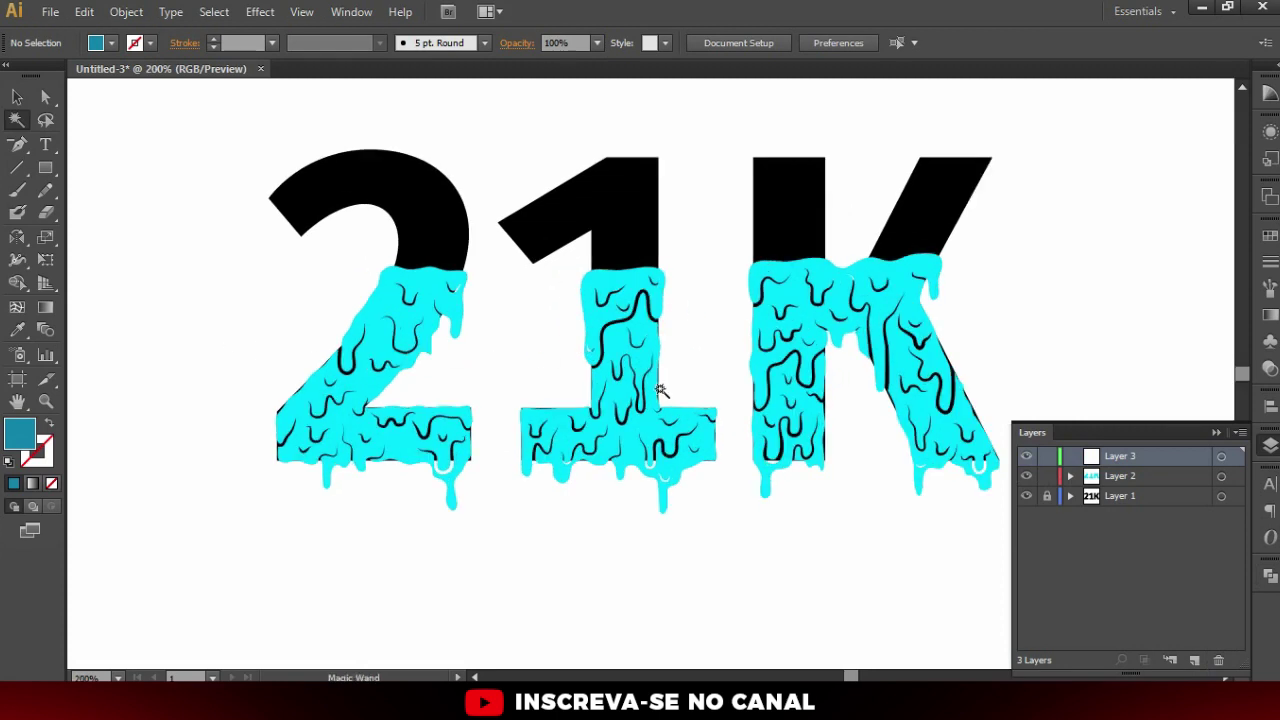
{"action": "key", "text": "ctrl+f"}
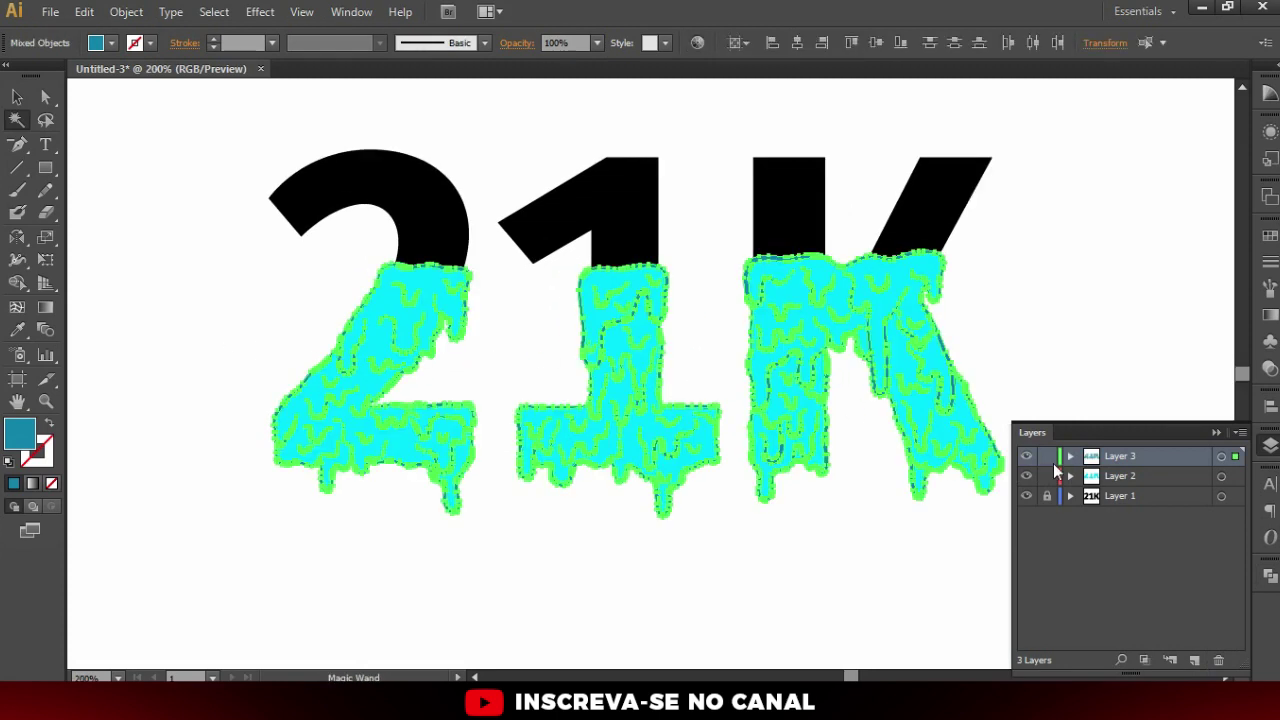
Lock Layer 3 and toggle layer visibility to compare, leaving every layer shown
{"action": "left_click", "coordinate": [1047, 459]}
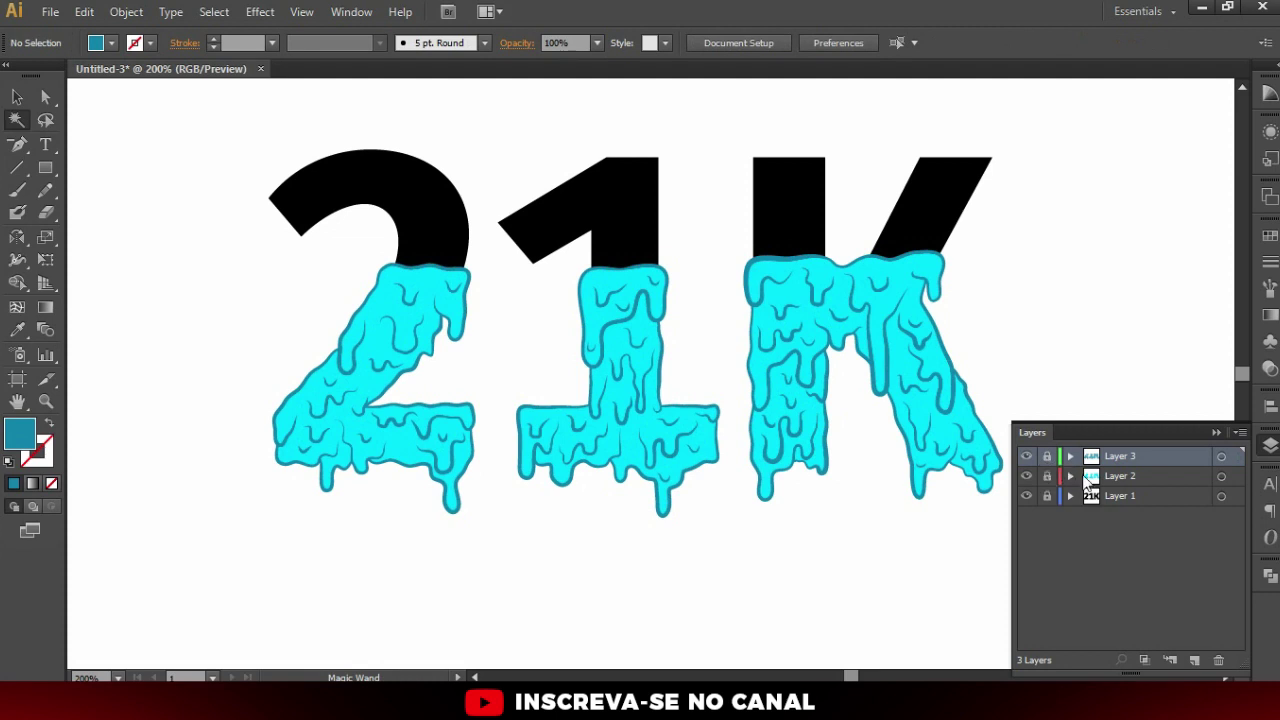
{"action": "left_click", "coordinate": [1027, 456]}
{"action": "left_click", "coordinate": [1027, 456]}
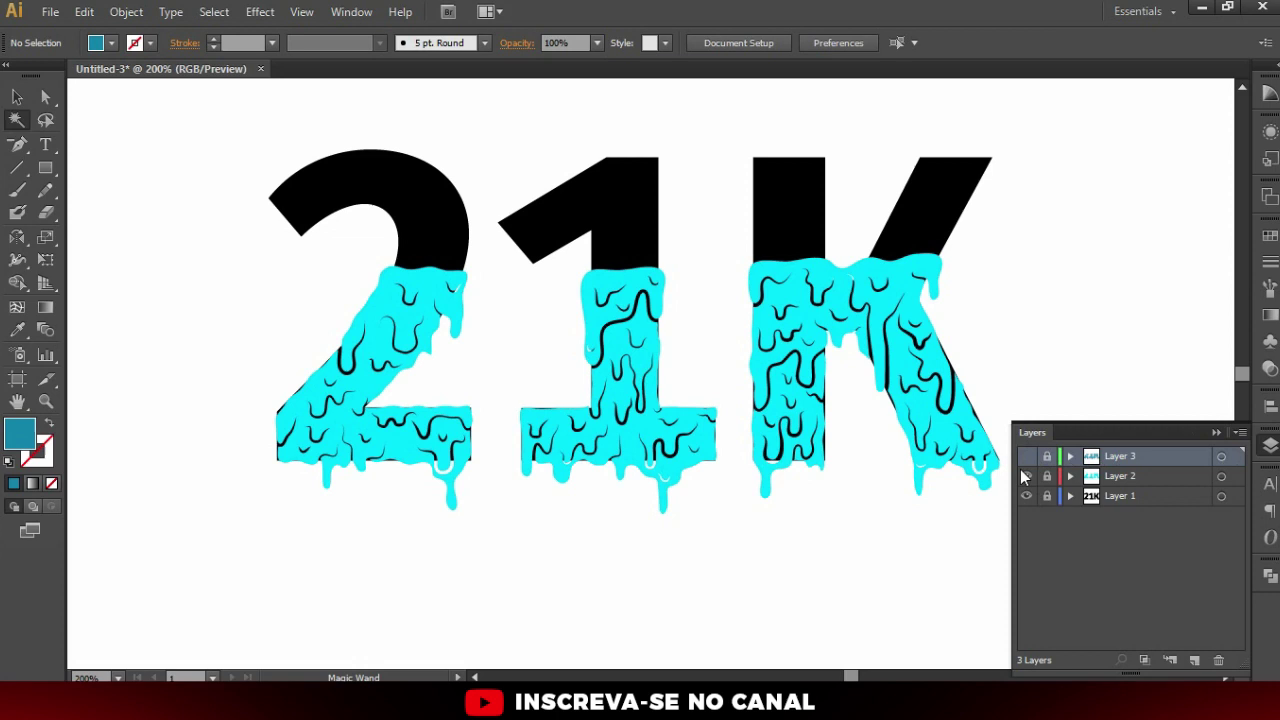
{"action": "left_click", "coordinate": [1025, 477]}
{"action": "left_click", "coordinate": [1025, 496]}
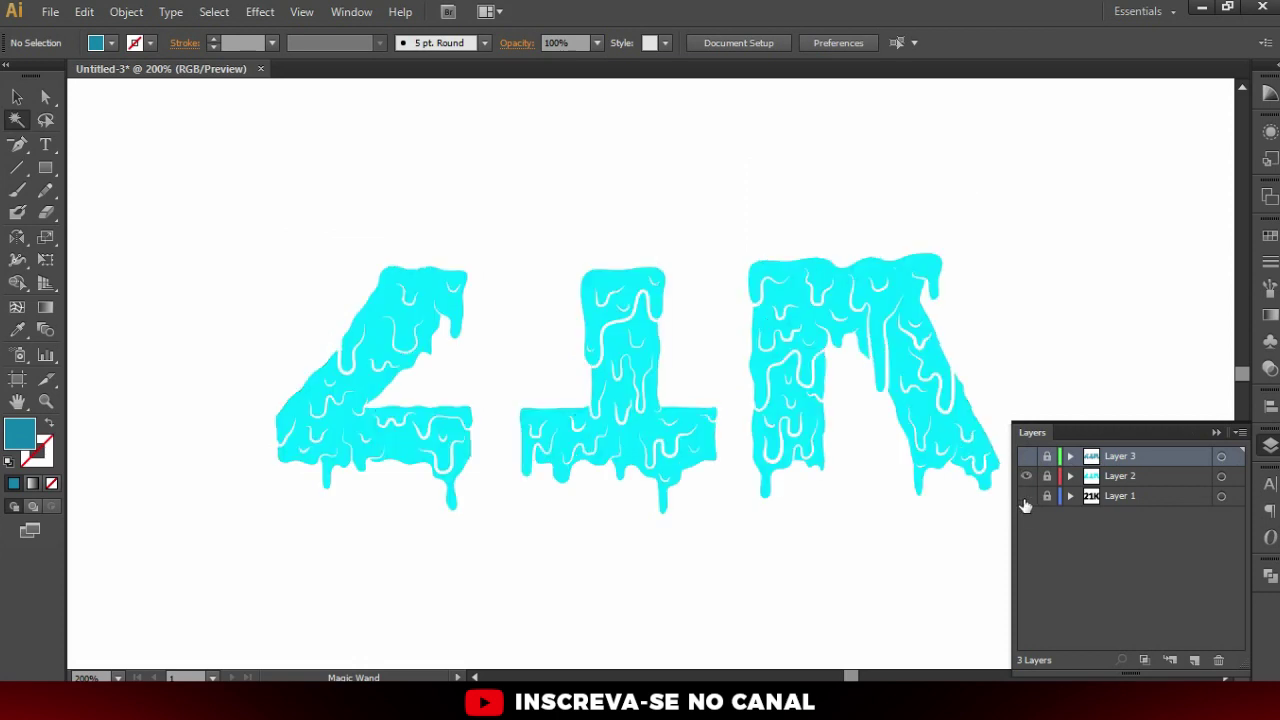
{"action": "left_click", "coordinate": [1025, 477]}
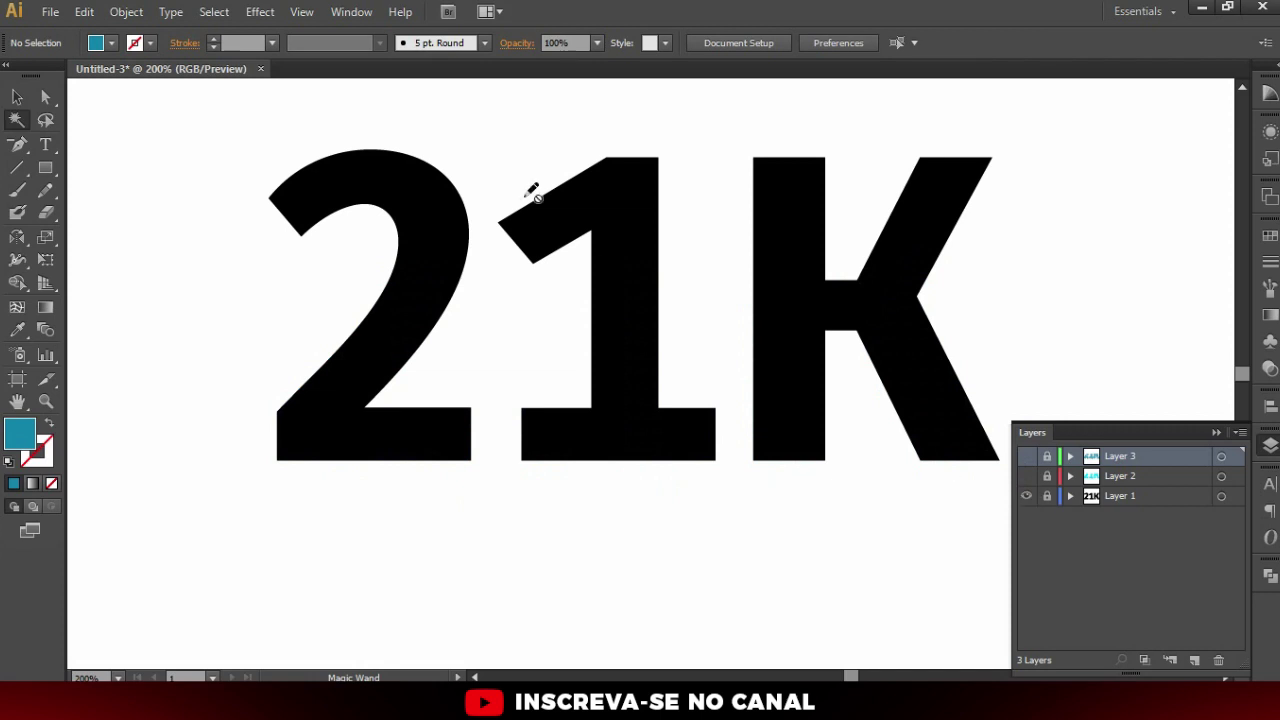
{"action": "left_click_drag", "start_coordinate": [1027, 479], "coordinate": [1022, 456]}
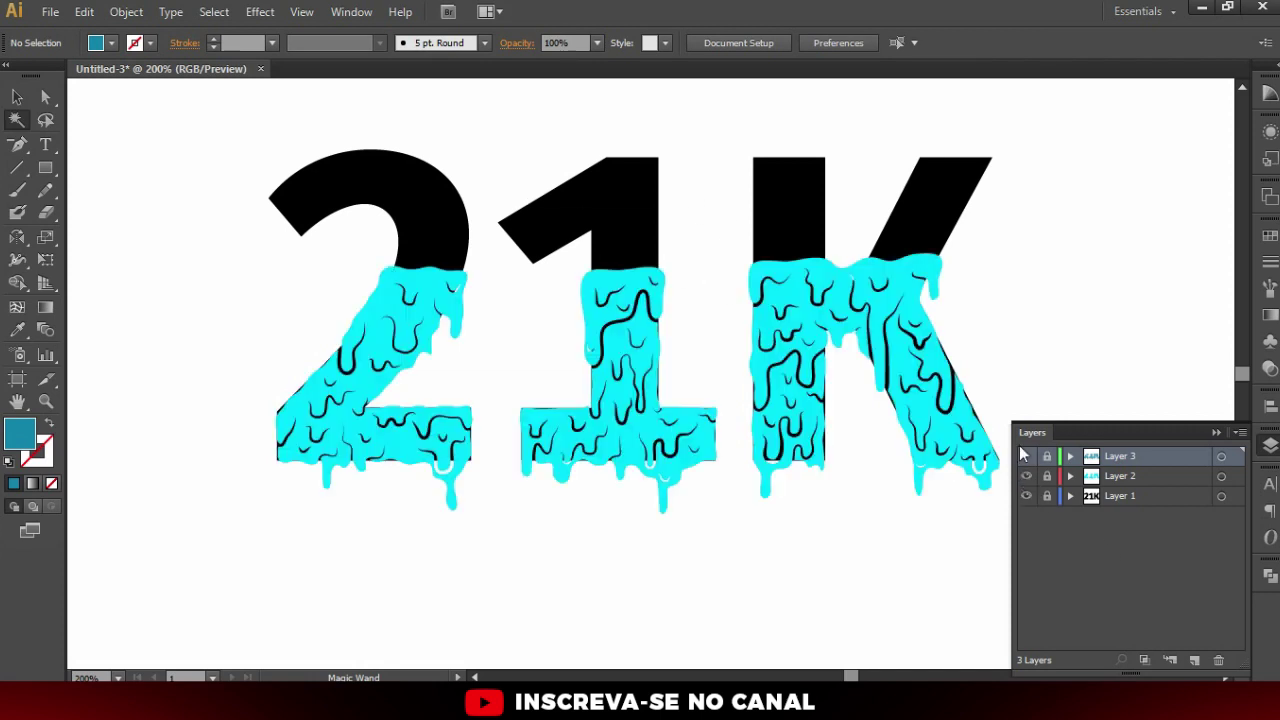
Make Layer 2 the active layer and add a new empty layer above it
{"action": "left_click", "coordinate": [1117, 476]}
{"action": "scroll", "coordinate": [380, 340], "scroll_direction": "up", "scroll_amount": 1}
{"action": "left_click_drag", "start_coordinate": [372, 358], "coordinate": [385, 330]}
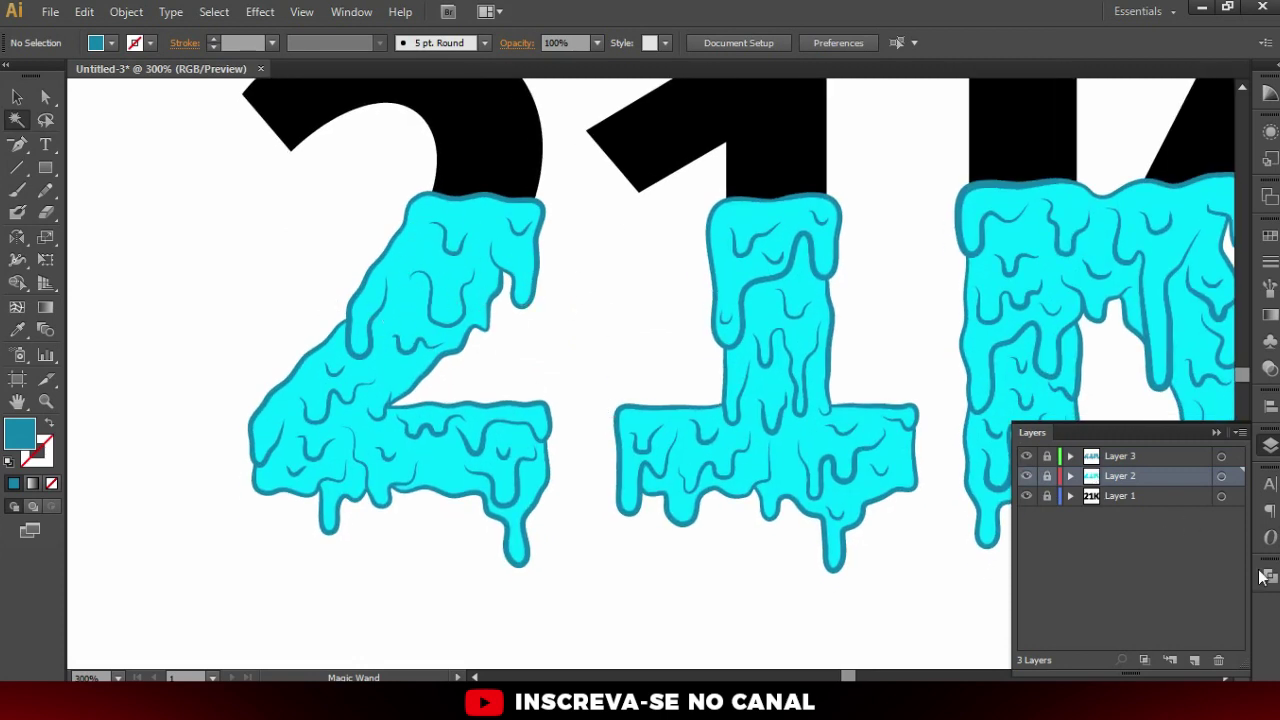
{"action": "scroll", "coordinate": [415, 290], "scroll_direction": "up", "scroll_amount": 1}
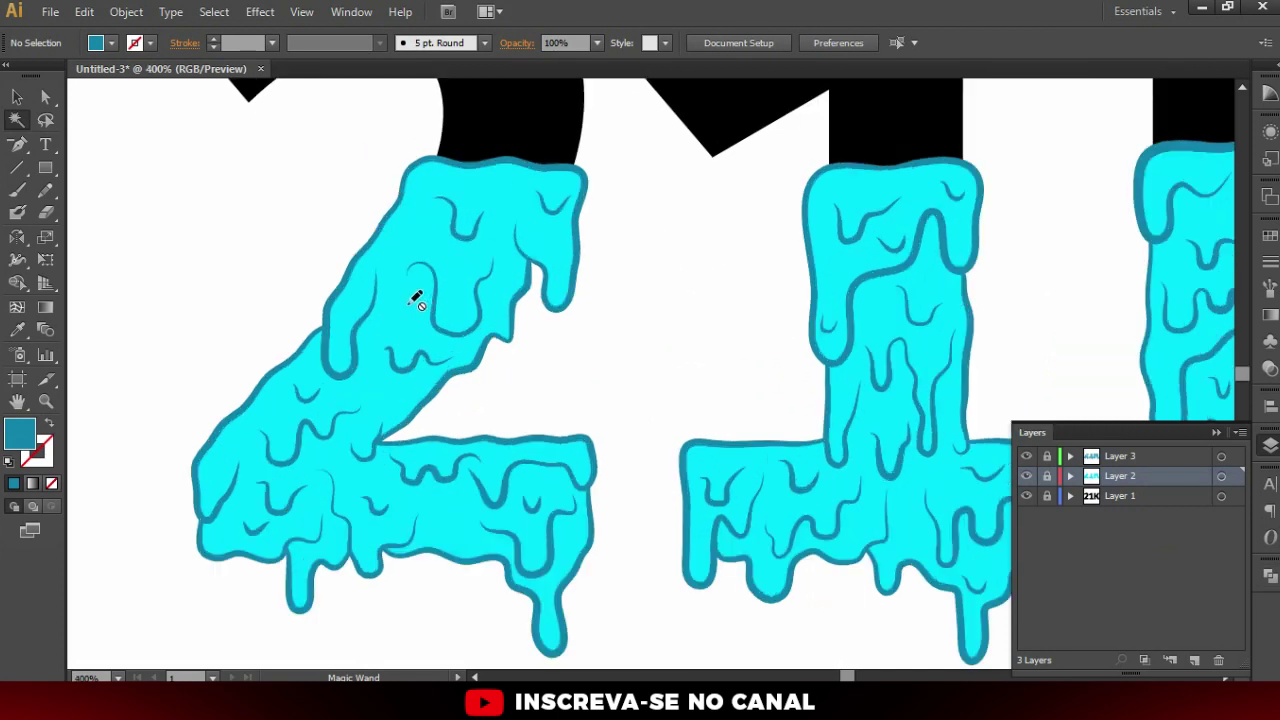
{"action": "left_click", "coordinate": [1193, 656]}
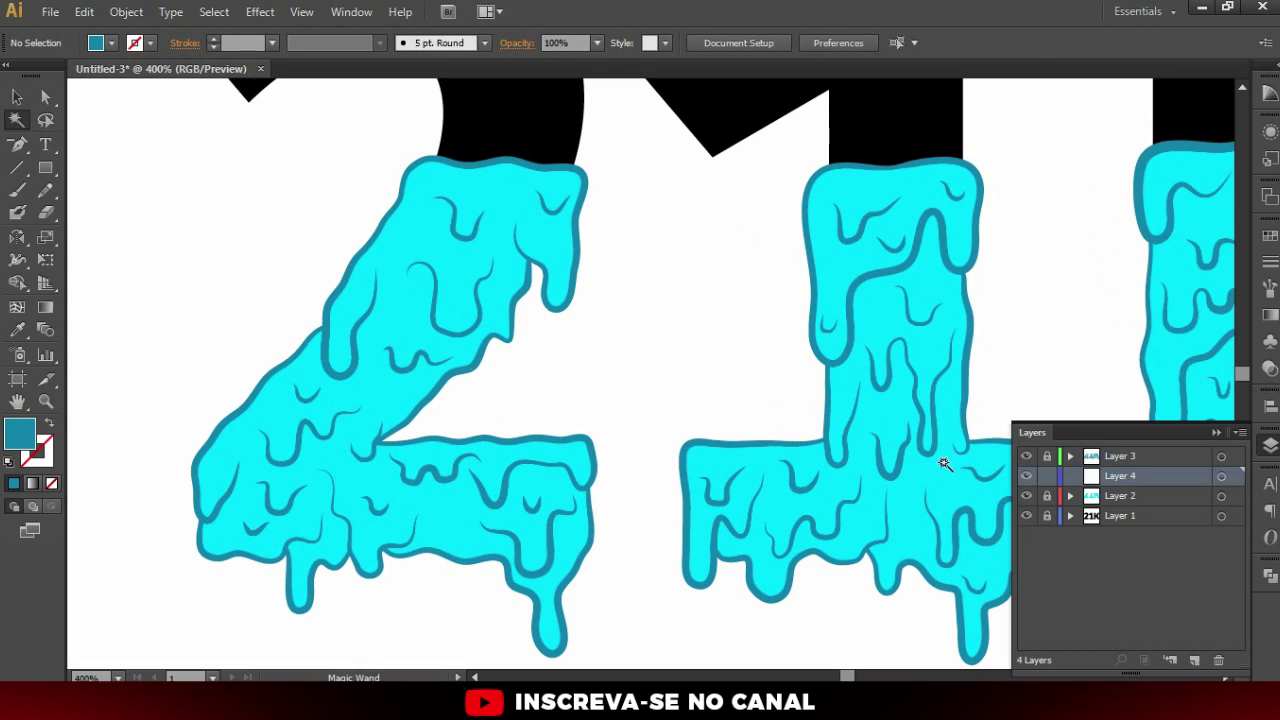
Sample the cyan drip fill with the Eyedropper and shift its hue toward green
{"action": "scroll", "coordinate": [547, 228], "scroll_direction": "up", "scroll_amount": 1}
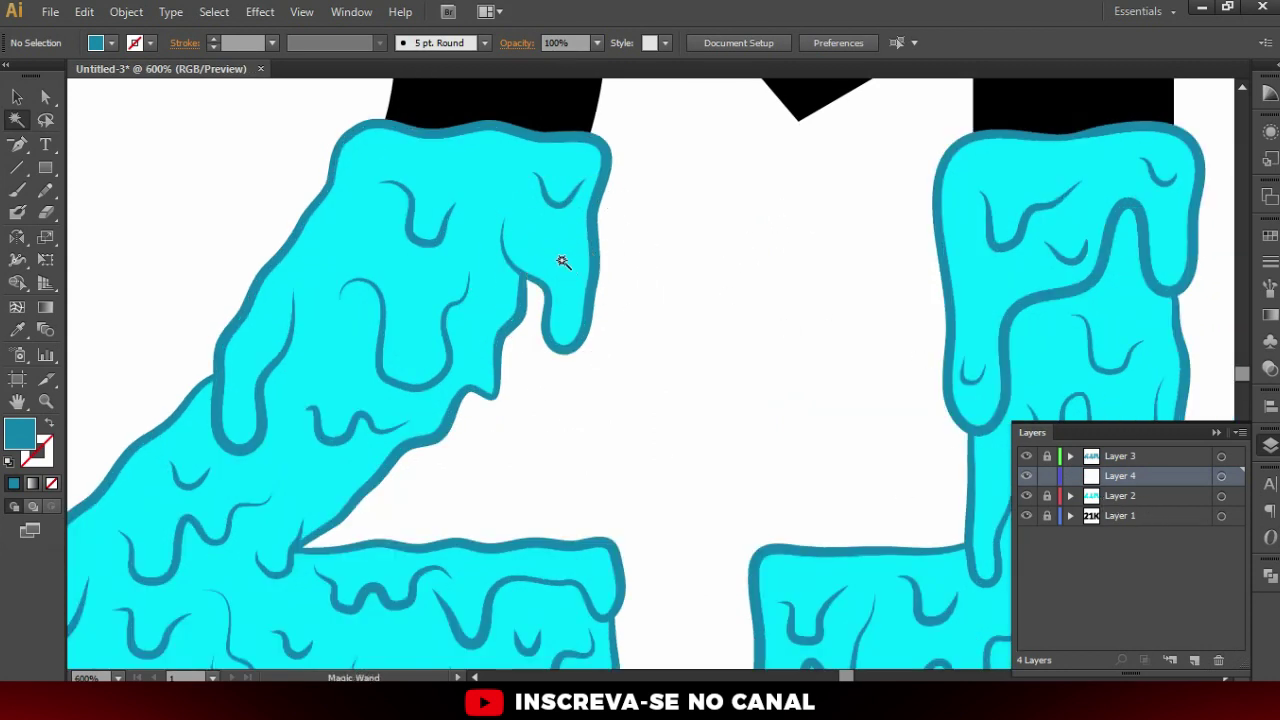
{"action": "key", "text": "i"}
{"action": "left_click", "coordinate": [567, 244]}
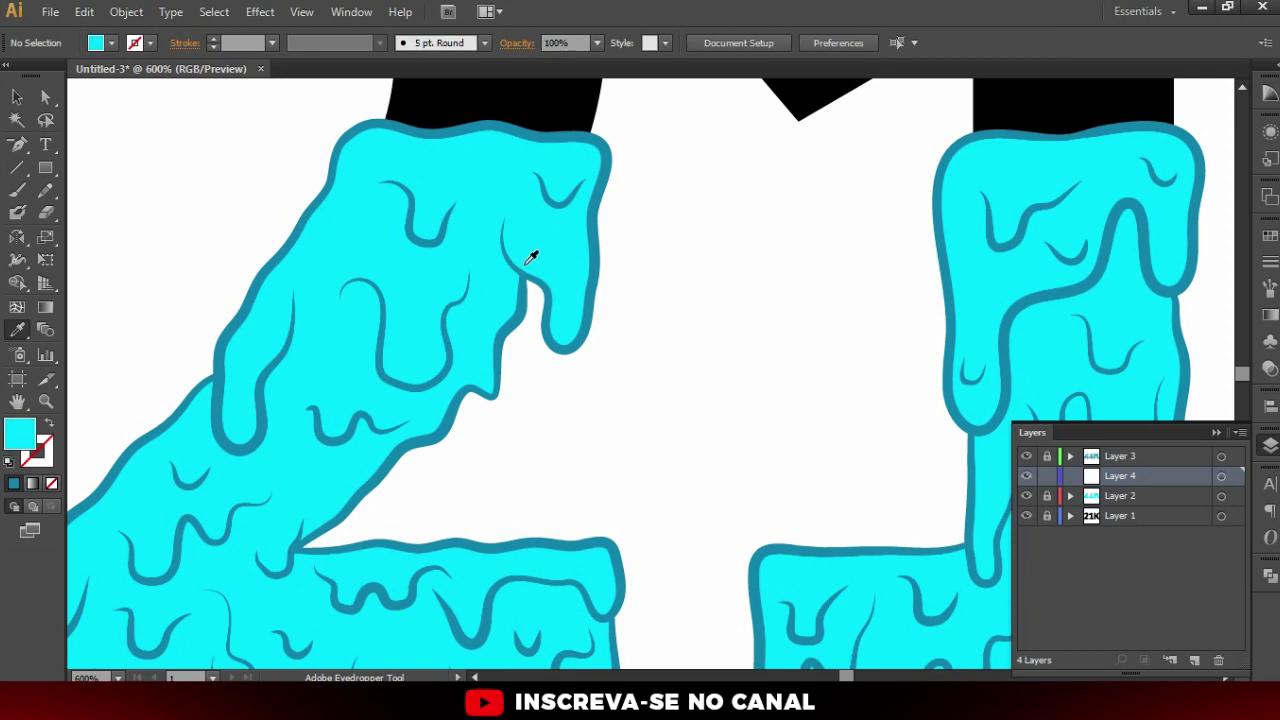
{"action": "double_click", "coordinate": [18, 435]}
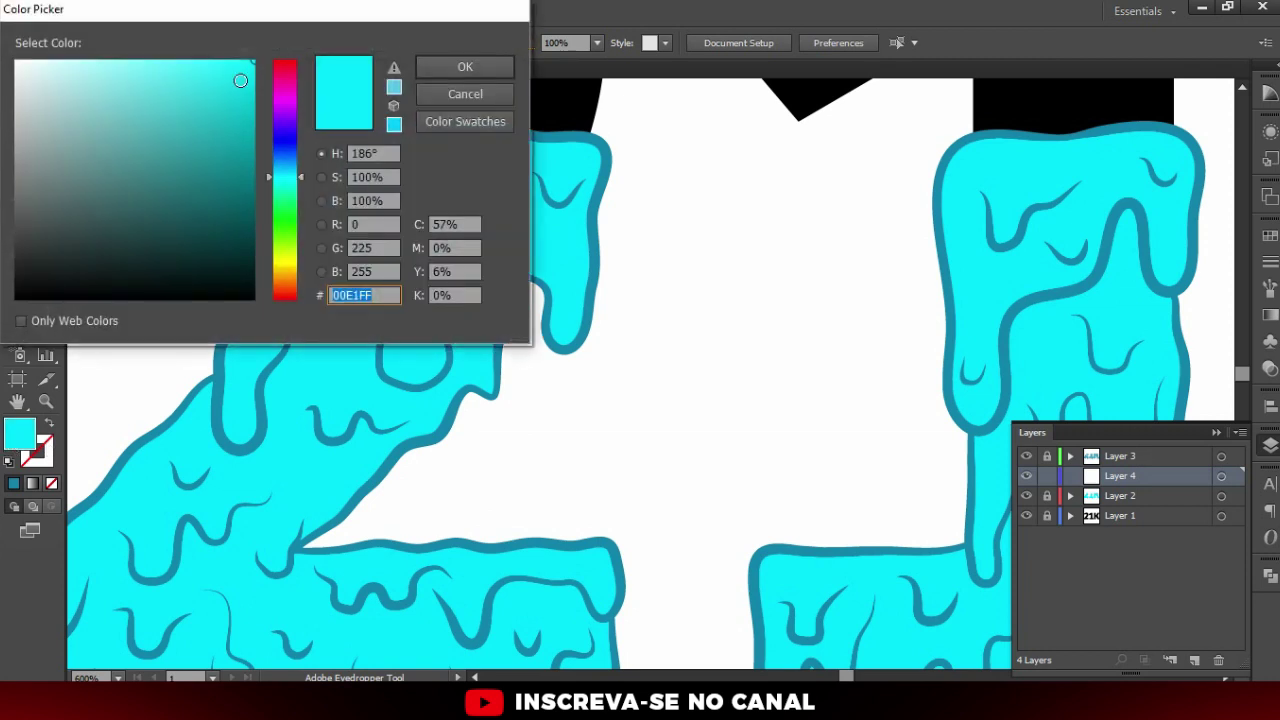
{"action": "left_click_drag", "start_coordinate": [285, 188], "coordinate": [284, 185]}
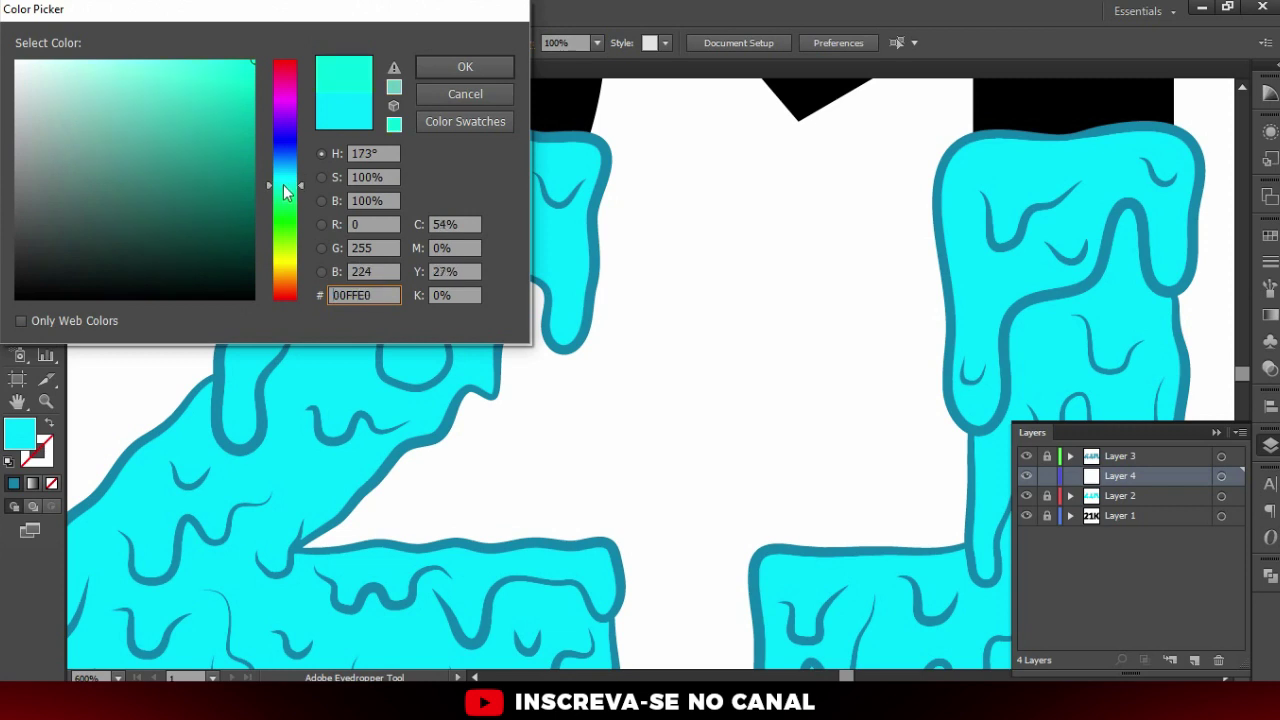
{"action": "left_click", "coordinate": [460, 66]}
Undo the test shapes and refine the fill to mint green 00FFC2
{"action": "key", "text": "n"}
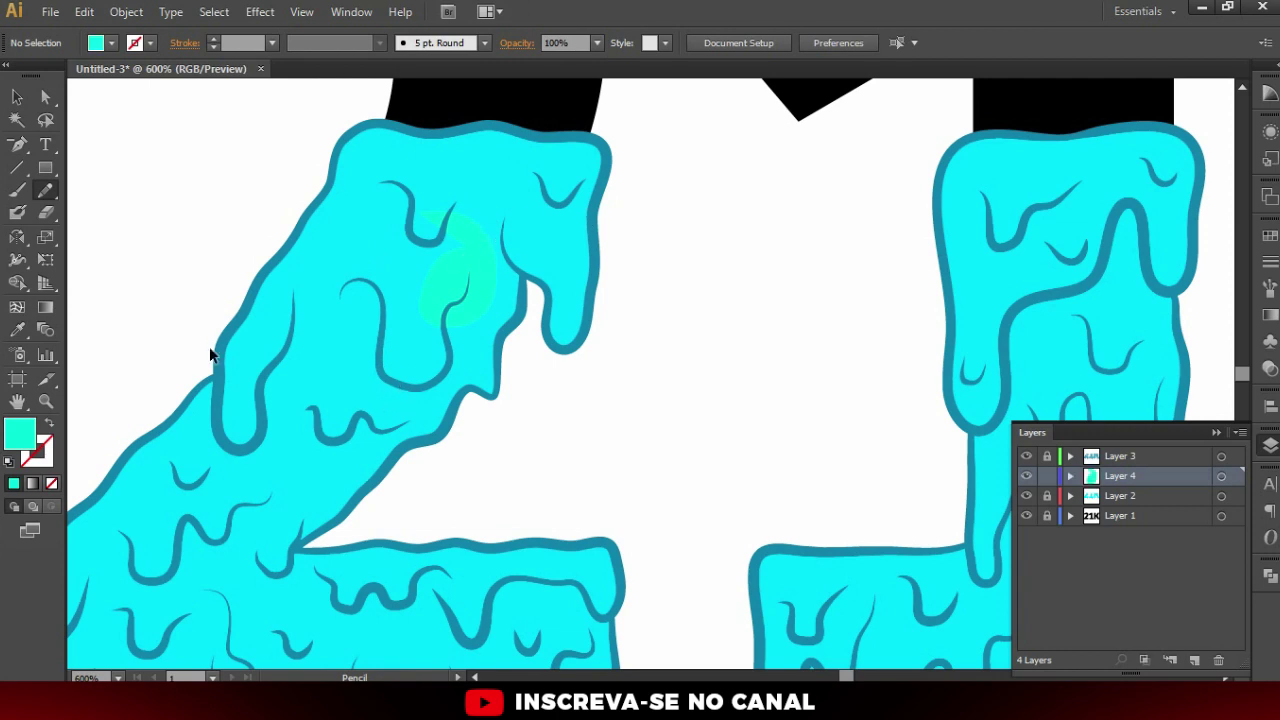
{"action": "key", "text": "ctrl+z"}
{"action": "double_click", "coordinate": [19, 432]}
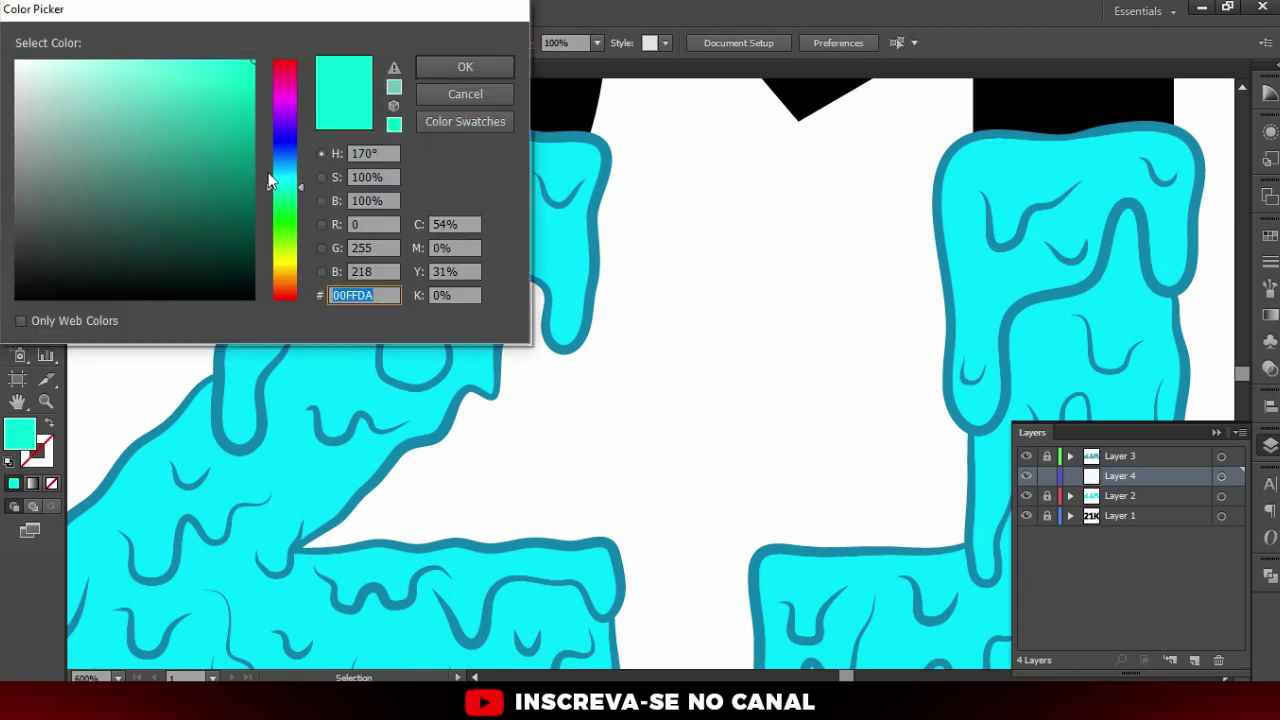
{"action": "left_click", "coordinate": [286, 190]}
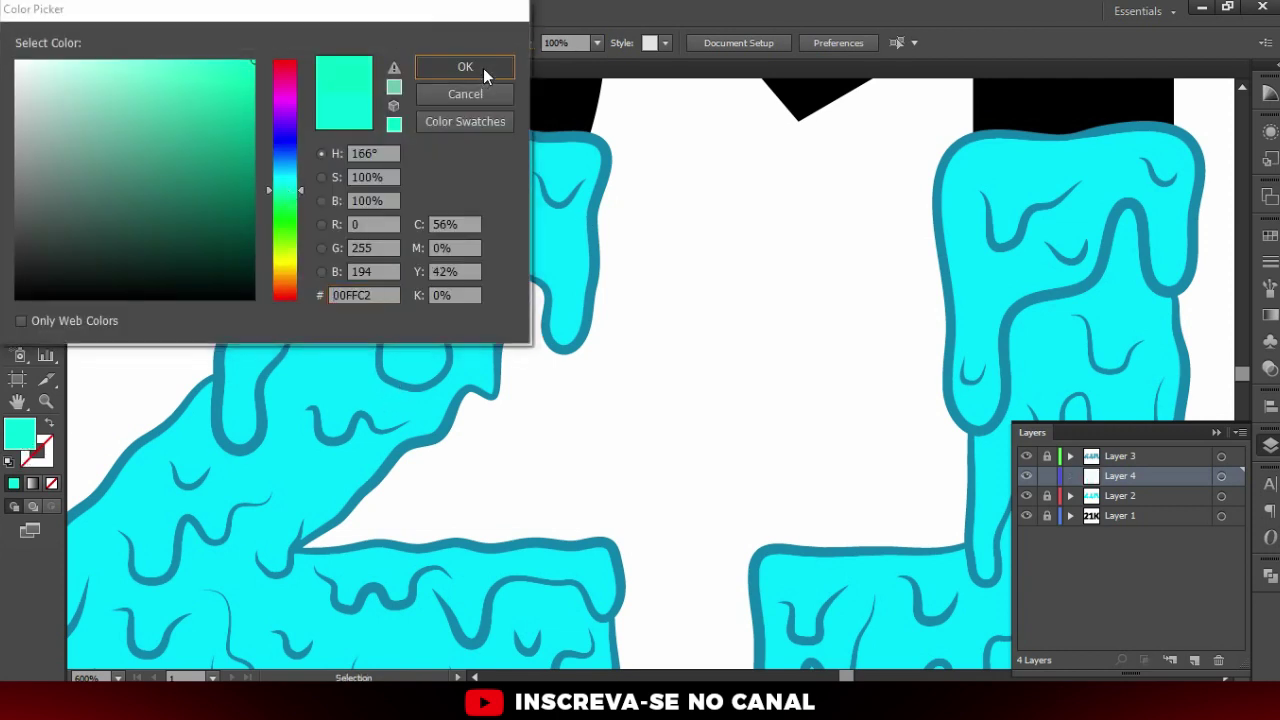
{"action": "left_click", "coordinate": [483, 68]}
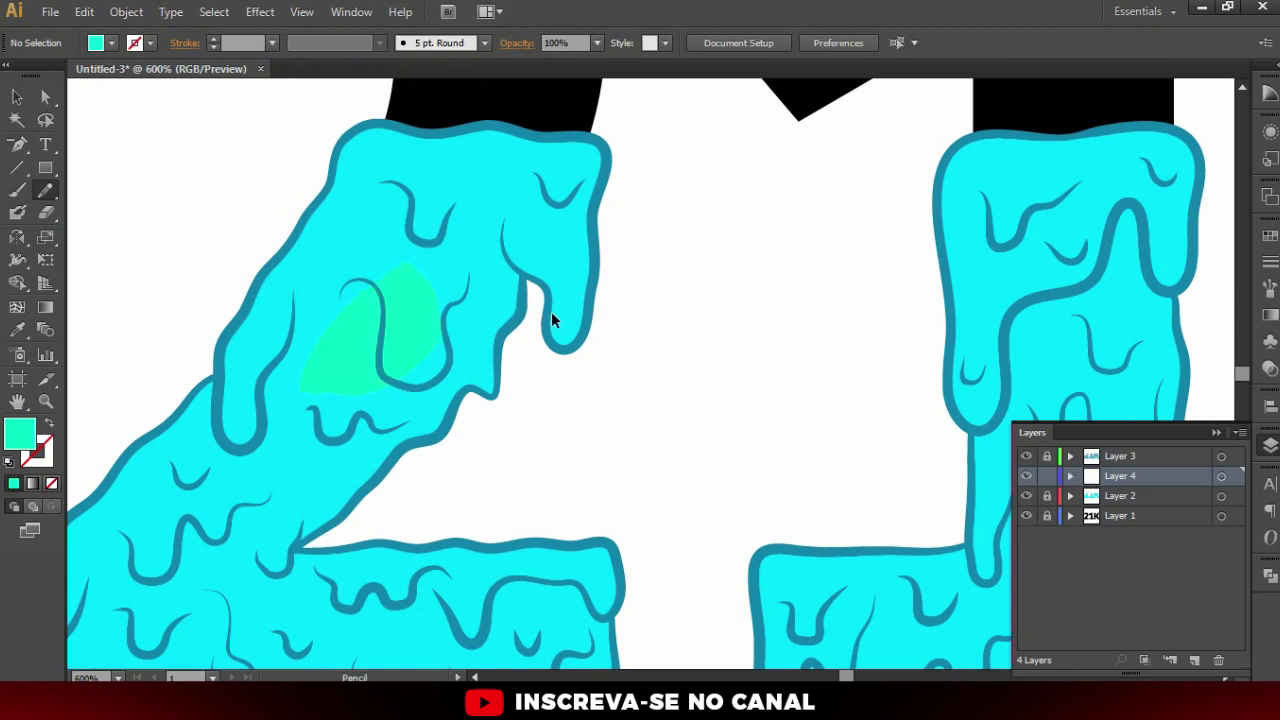
{"action": "scroll", "coordinate": [551, 318], "scroll_direction": "down", "scroll_amount": 2}
{"action": "key", "text": "ctrl+z"}
{"action": "scroll", "coordinate": [452, 331], "scroll_direction": "up", "scroll_amount": 1}
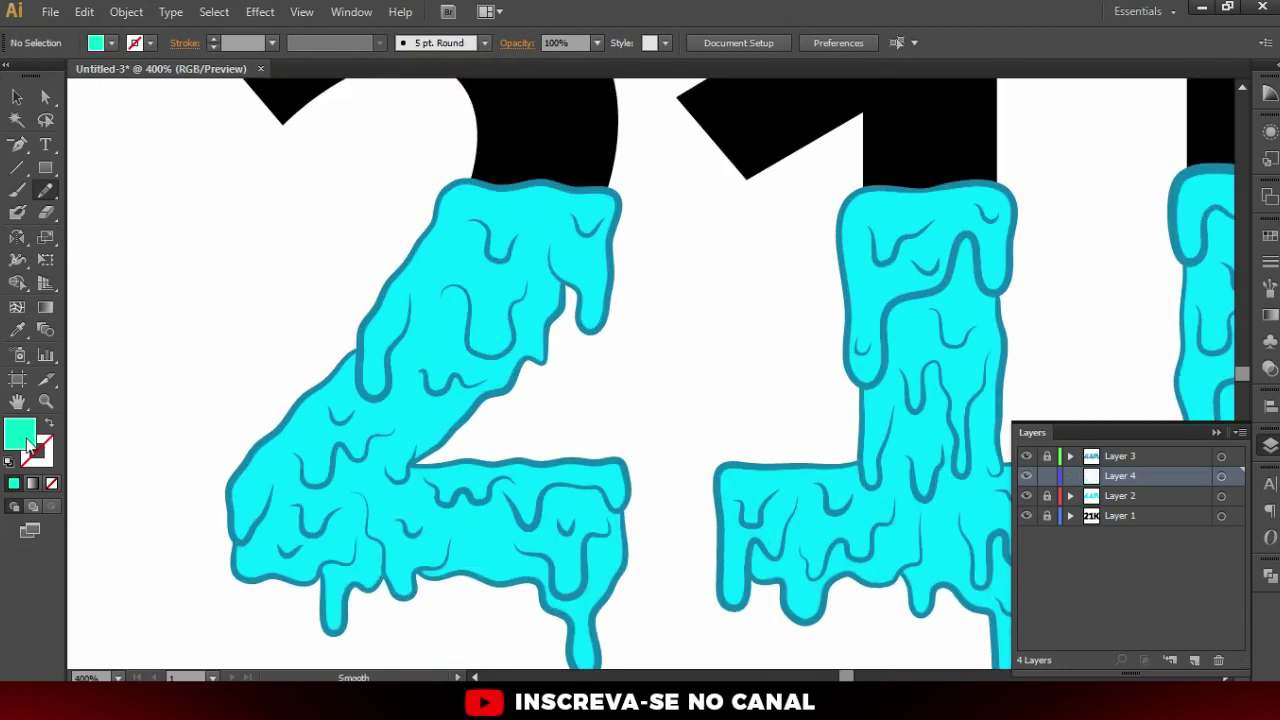
Make the mint fill much paler and try a test highlight, then undo it
{"action": "double_click", "coordinate": [29, 443]}
{"action": "mouse_move", "coordinate": [219, 94]}
{"action": "left_mouse_down"}
{"action": "mouse_move", "coordinate": [194, 57]}
{"action": "mouse_move", "coordinate": [117, 60]}
{"action": "left_mouse_up"}
{"action": "left_click", "coordinate": [465, 66]}
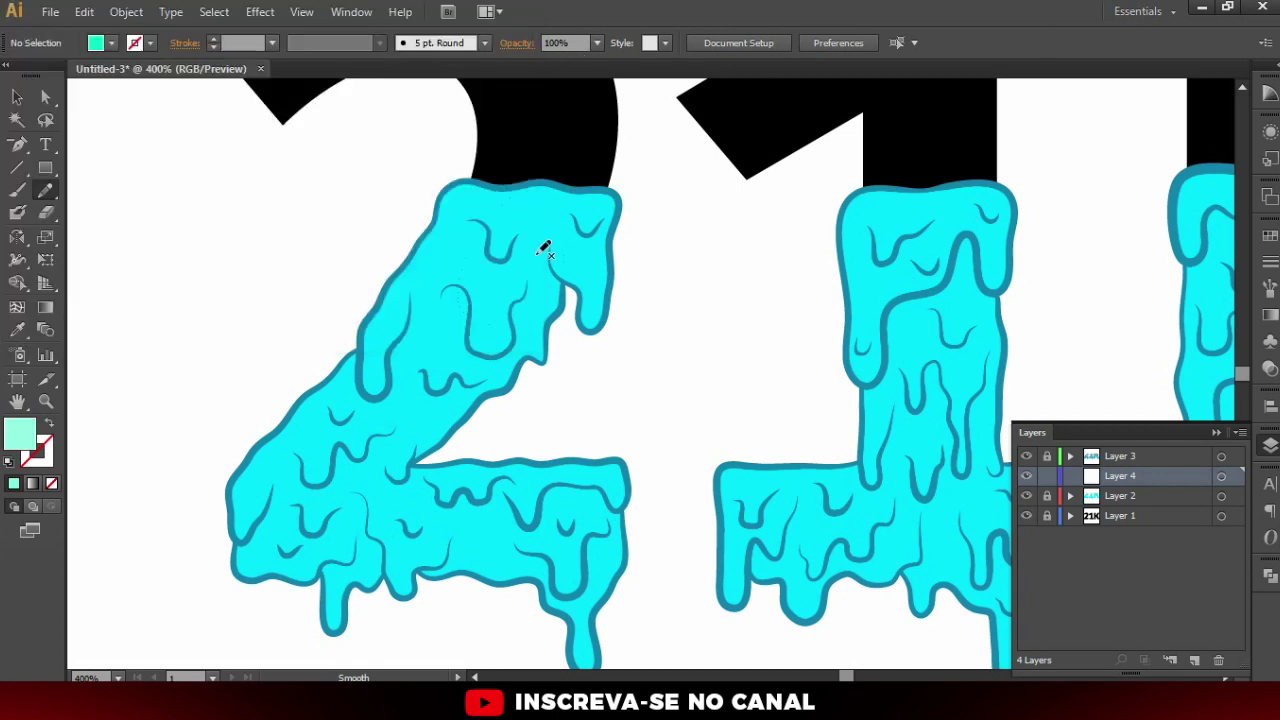
{"action": "left_click_drag", "start_coordinate": [549, 243], "coordinate": [552, 250]}
{"action": "scroll", "coordinate": [611, 315], "scroll_direction": "down", "scroll_amount": 1}
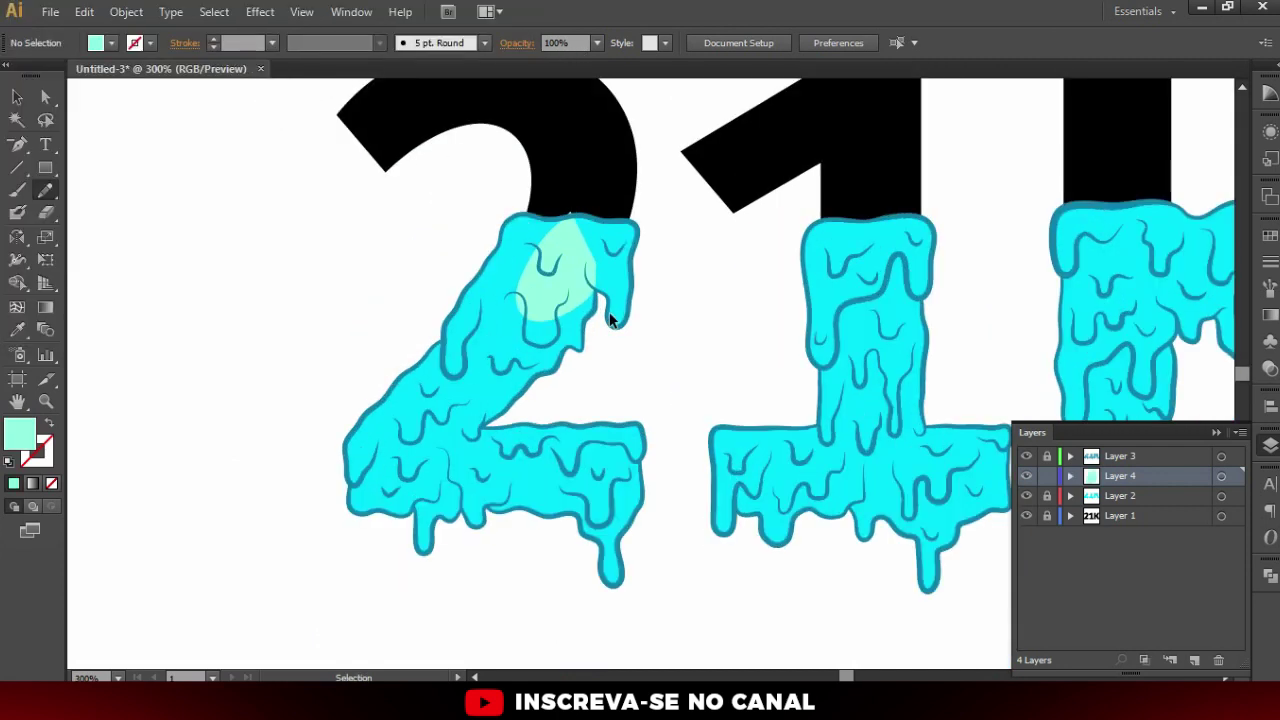
{"action": "key", "text": "ctrl+z"}
Draw pale mint highlights along the top drip and the W-shaped drip of the 2
{"action": "scroll", "coordinate": [468, 281], "scroll_direction": "up", "scroll_amount": 1}
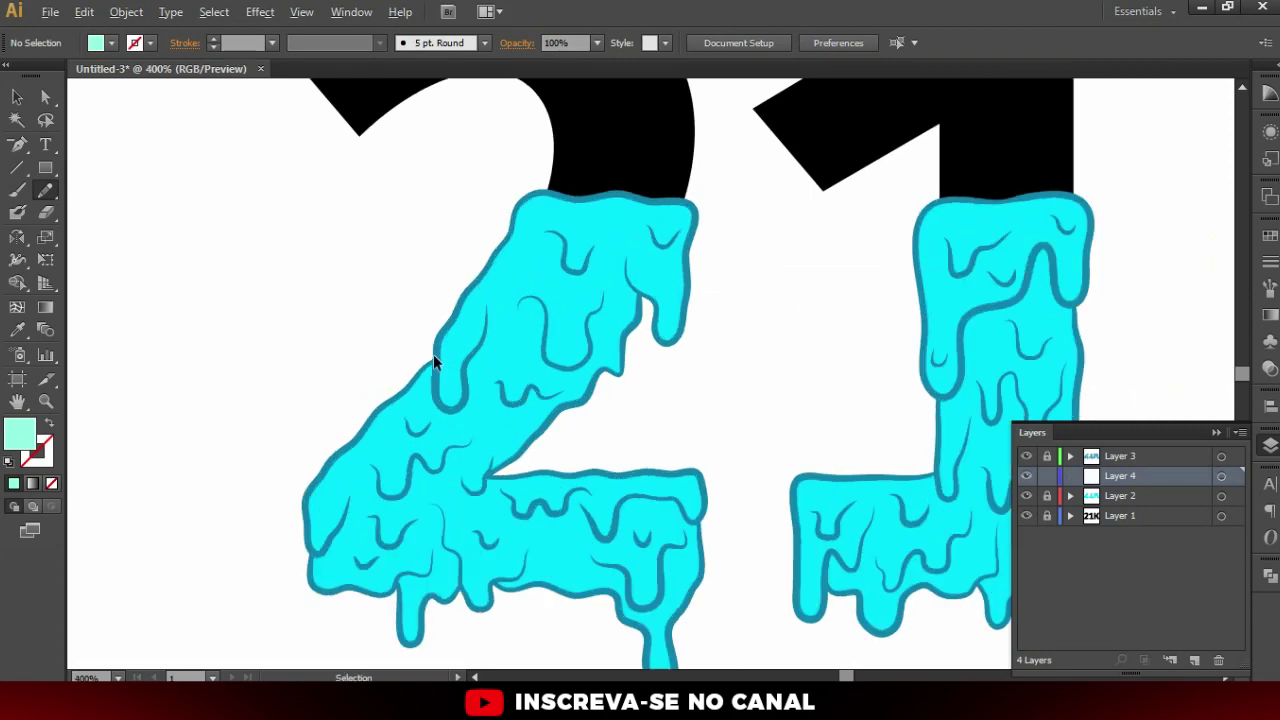
{"action": "scroll", "coordinate": [433, 354], "scroll_direction": "up", "scroll_amount": 2}
{"action": "scroll", "coordinate": [450, 372], "scroll_direction": "down", "scroll_amount": 3}
{"action": "scroll", "coordinate": [474, 310], "scroll_direction": "up", "scroll_amount": 1}
{"action": "scroll", "coordinate": [456, 350], "scroll_direction": "up", "scroll_amount": 2}
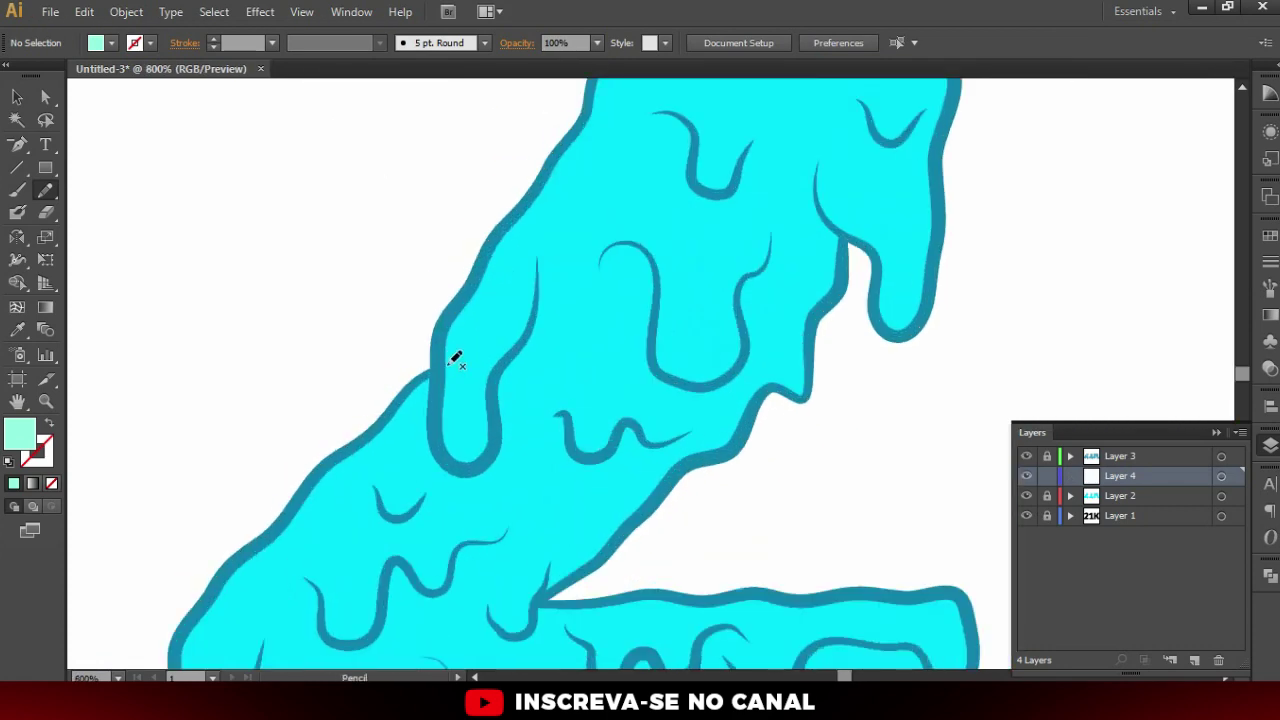
{"action": "scroll", "coordinate": [510, 320], "scroll_direction": "up", "scroll_amount": 1}
{"action": "left_click_drag", "start_coordinate": [534, 328], "coordinate": [540, 298]}
{"action": "scroll", "coordinate": [572, 190], "scroll_direction": "up", "scroll_amount": 1}
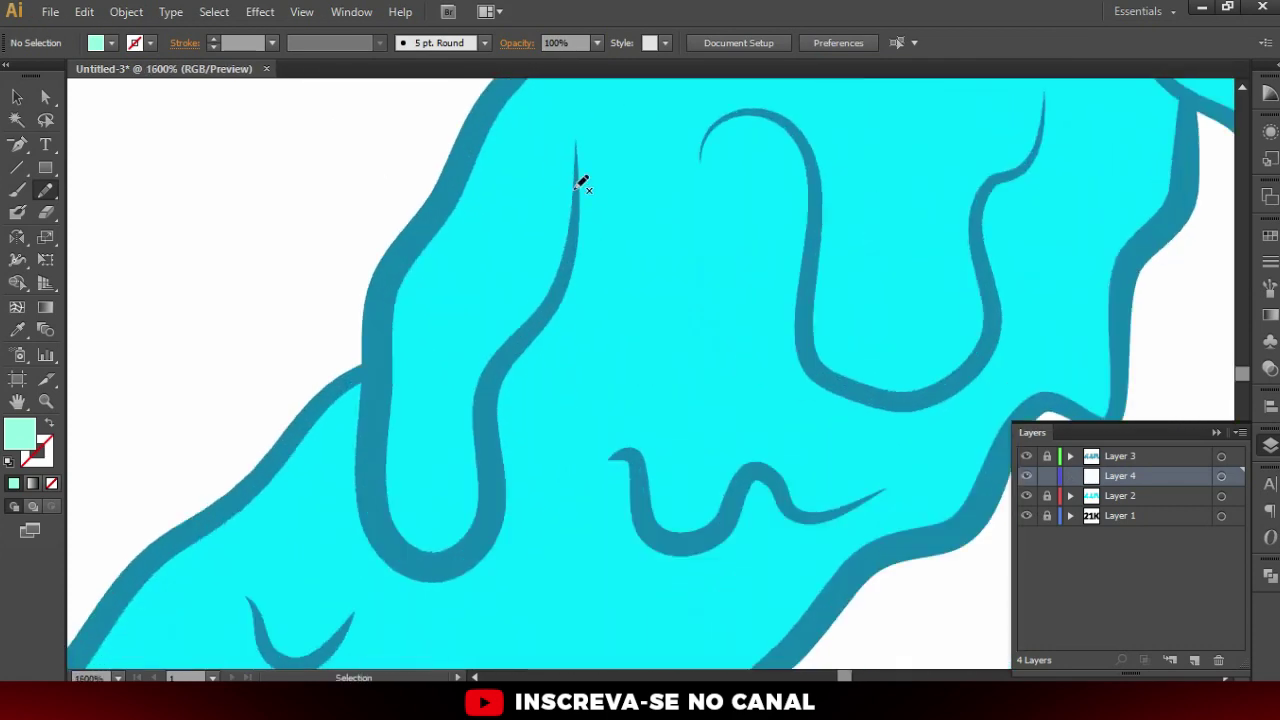
{"action": "mouse_move", "coordinate": [578, 155]}
{"action": "left_mouse_down"}
{"action": "mouse_move", "coordinate": [463, 372]}
{"action": "mouse_move", "coordinate": [450, 458]}
{"action": "mouse_move", "coordinate": [407, 545]}
{"action": "mouse_move", "coordinate": [457, 554]}
{"action": "mouse_move", "coordinate": [500, 471]}
{"action": "mouse_move", "coordinate": [500, 391]}
{"action": "mouse_move", "coordinate": [571, 266]}
{"action": "mouse_move", "coordinate": [578, 168]}
{"action": "left_mouse_up"}
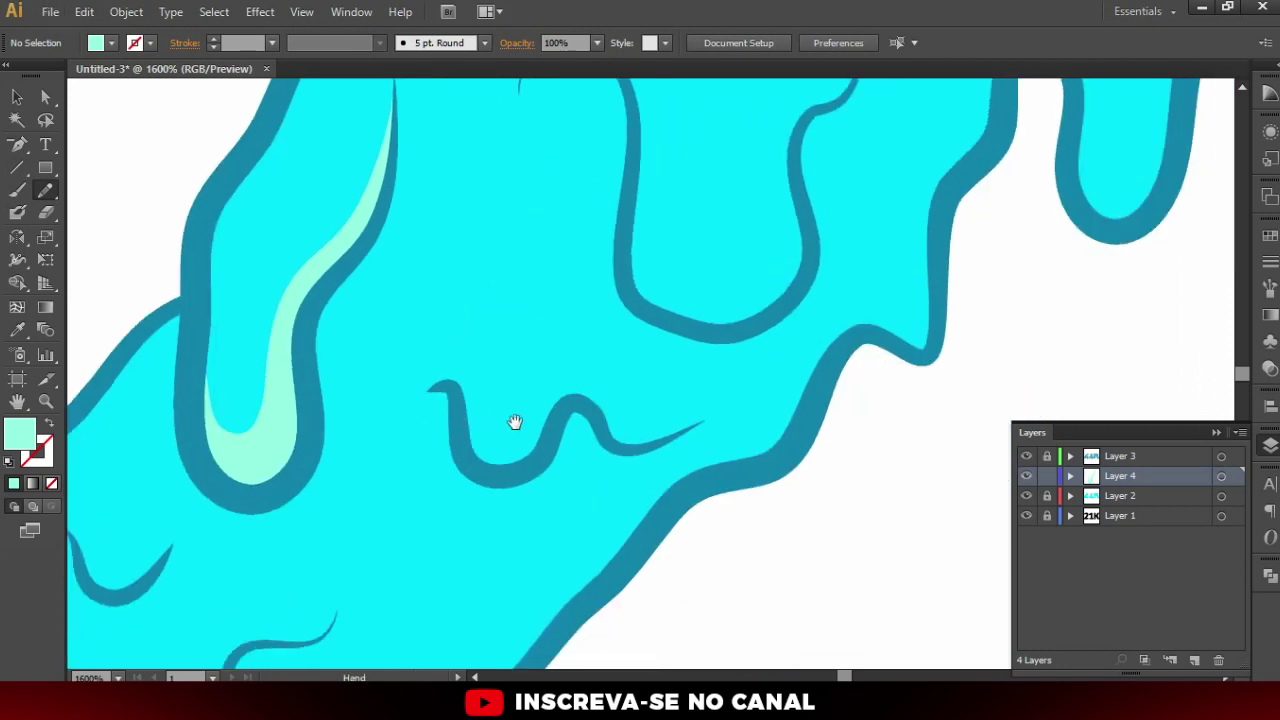
{"action": "scroll", "coordinate": [466, 391], "scroll_direction": "up", "scroll_amount": 2}
{"action": "mouse_move", "coordinate": [450, 368]}
{"action": "left_mouse_down"}
{"action": "mouse_move", "coordinate": [500, 400]}
{"action": "mouse_move", "coordinate": [528, 443]}
{"action": "mouse_move", "coordinate": [604, 394]}
{"action": "left_mouse_up"}
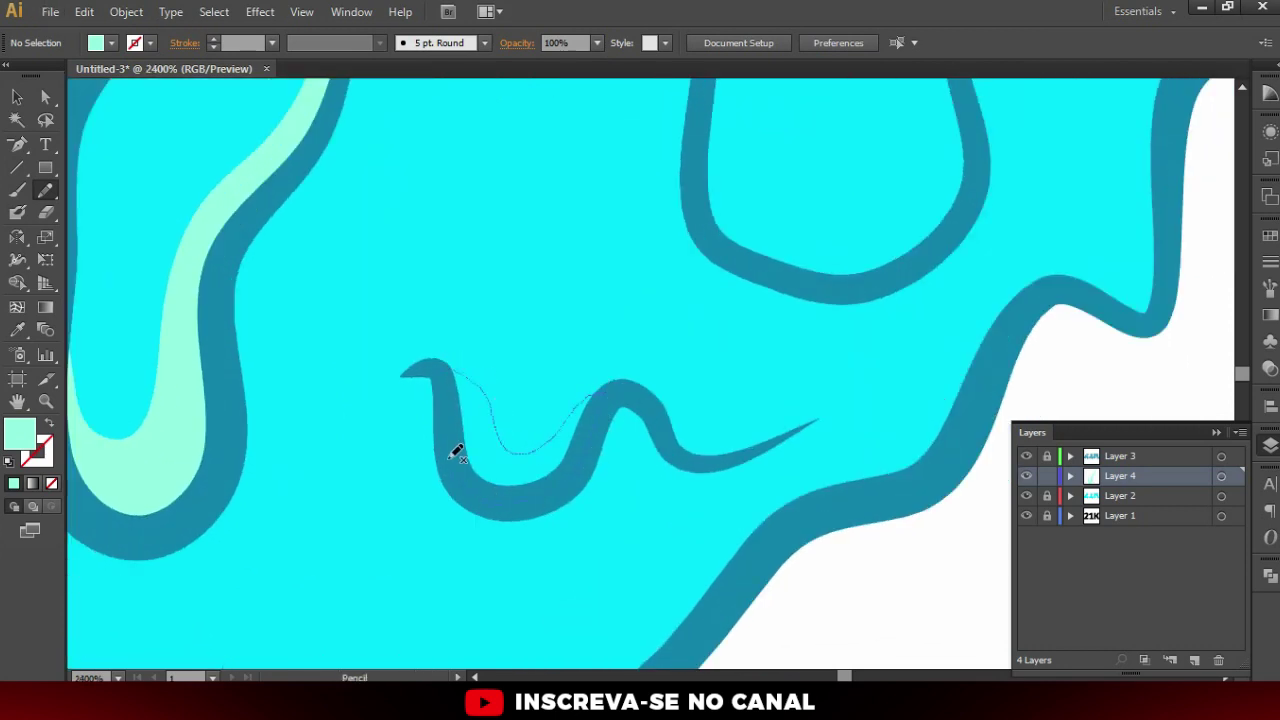
{"action": "left_click_drag", "start_coordinate": [538, 492], "coordinate": [480, 380]}
{"action": "scroll", "coordinate": [591, 406], "scroll_direction": "right", "scroll_amount": 3}
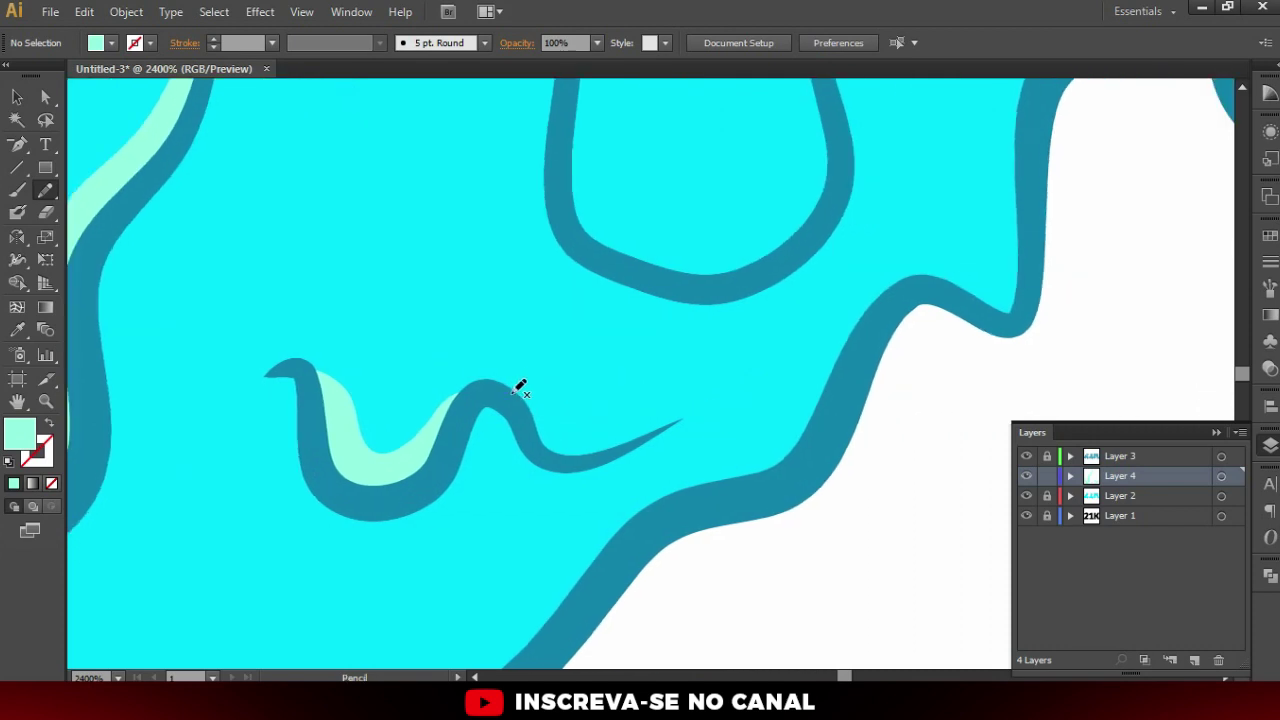
{"action": "mouse_move", "coordinate": [561, 422]}
{"action": "left_mouse_down"}
{"action": "mouse_move", "coordinate": [687, 418]}
{"action": "mouse_move", "coordinate": [606, 443]}
{"action": "mouse_move", "coordinate": [534, 443]}
{"action": "mouse_move", "coordinate": [497, 391]}
{"action": "left_mouse_up"}
{"action": "left_click_drag", "start_coordinate": [595, 267], "coordinate": [572, 545]}
Add highlights inside the U-shaped drip, the left curve and along the wave edge
{"action": "mouse_move", "coordinate": [491, 120]}
{"action": "left_mouse_down"}
{"action": "mouse_move", "coordinate": [572, 170]}
{"action": "mouse_move", "coordinate": [800, 403]}
{"action": "mouse_move", "coordinate": [569, 277]}
{"action": "mouse_move", "coordinate": [806, 334]}
{"action": "mouse_move", "coordinate": [311, 324]}
{"action": "mouse_move", "coordinate": [508, 391]}
{"action": "left_mouse_up"}
{"action": "mouse_move", "coordinate": [566, 157]}
{"action": "left_mouse_down"}
{"action": "mouse_move", "coordinate": [522, 131]}
{"action": "mouse_move", "coordinate": [522, 101]}
{"action": "left_mouse_up"}
{"action": "mouse_move", "coordinate": [330, 135]}
{"action": "left_mouse_down"}
{"action": "mouse_move", "coordinate": [554, 434]}
{"action": "mouse_move", "coordinate": [610, 575]}
{"action": "left_mouse_up"}
{"action": "key", "text": "ctrl+minus"}
{"action": "key", "text": "ctrl+minus"}
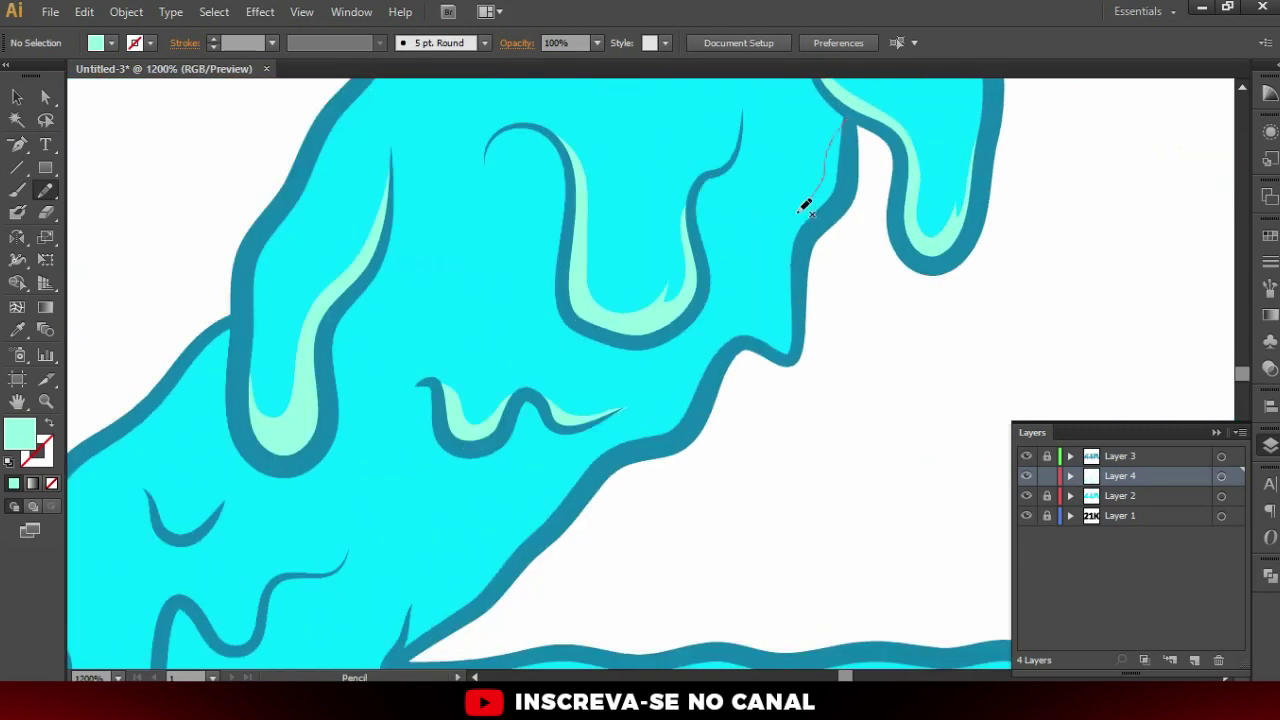
{"action": "key", "text": "ctrl+plus"}
{"action": "left_click_drag", "start_coordinate": [745, 195], "coordinate": [540, 420]}
{"action": "key", "text": "ctrl+plus"}
{"action": "mouse_move", "coordinate": [374, 220]}
{"action": "left_mouse_down"}
{"action": "mouse_move", "coordinate": [269, 351]}
{"action": "mouse_move", "coordinate": [417, 480]}
{"action": "mouse_move", "coordinate": [462, 383]}
{"action": "left_mouse_up"}
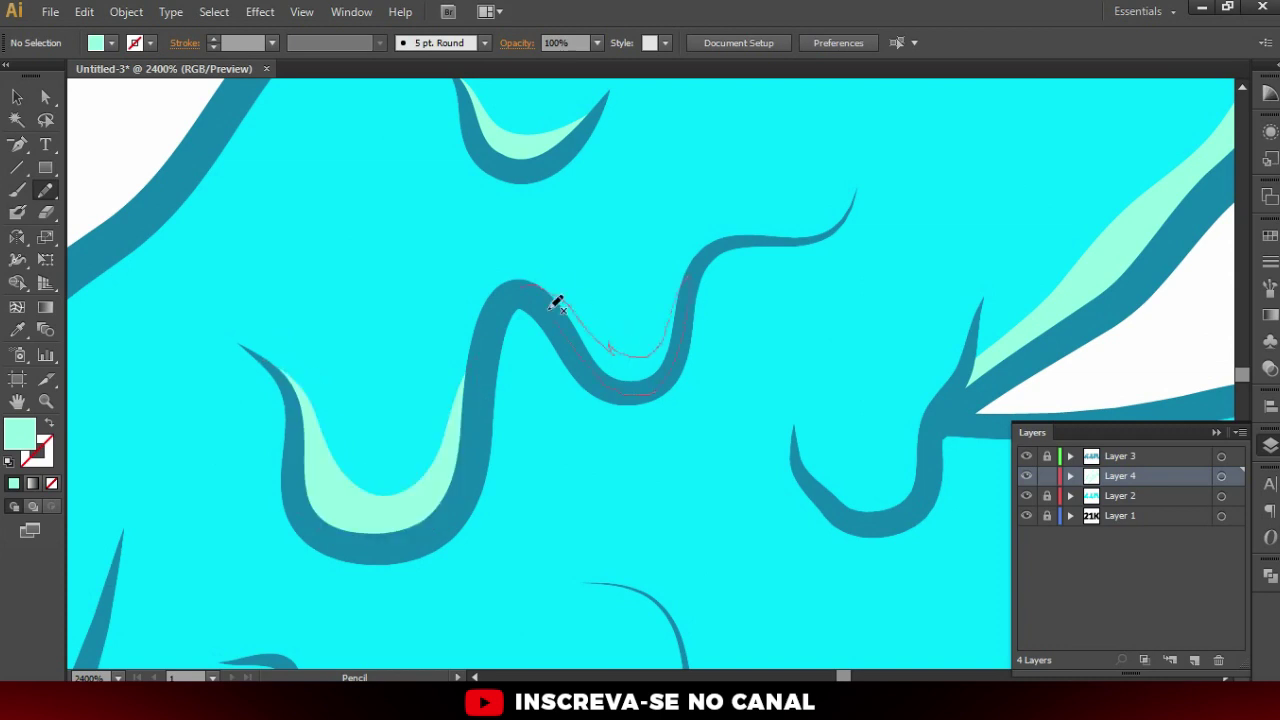
{"action": "key", "text": "ctrl+plus"}
{"action": "key", "text": "ctrl+minus"}
{"action": "key", "text": "ctrl+plus"}
{"action": "left_click_drag", "start_coordinate": [570, 325], "coordinate": [823, 155]}
Add more highlights in the left curve, the V-shaped drip and along the spike
{"action": "key", "text": "ctrl+minus"}
{"action": "key", "text": "ctrl+minus"}
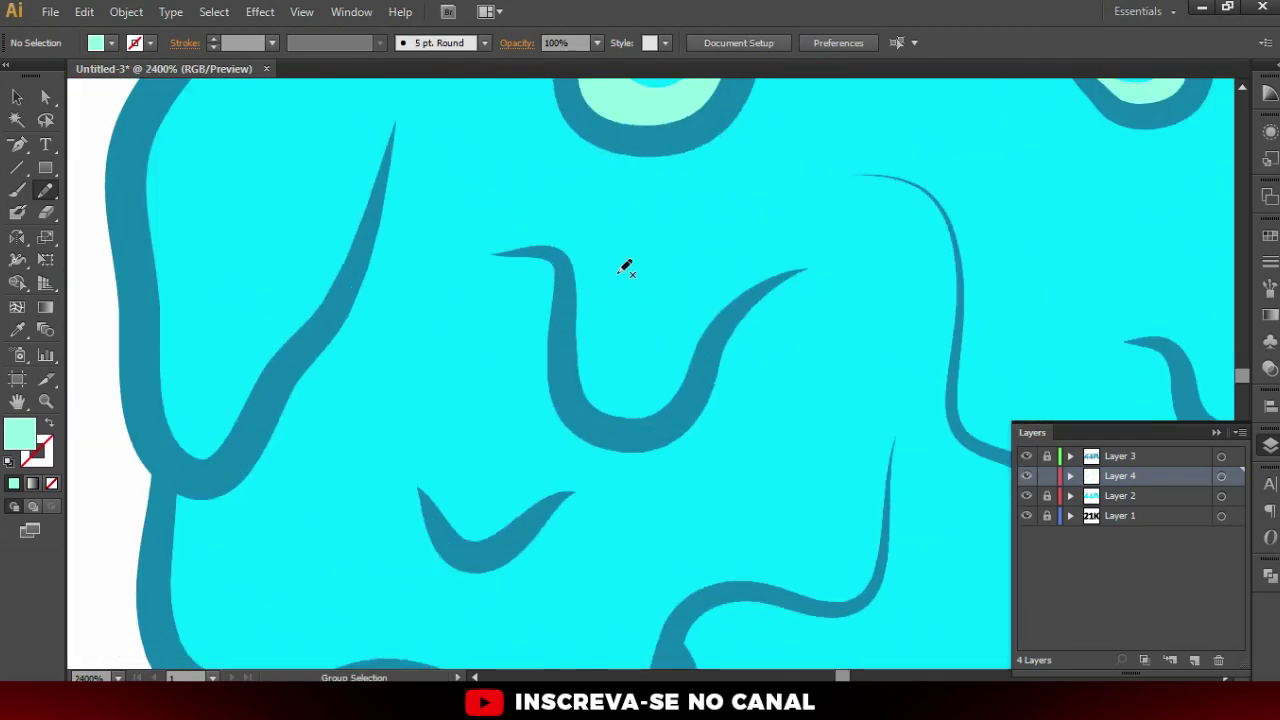
{"action": "key", "text": "ctrl+plus"}
{"action": "mouse_move", "coordinate": [707, 245]}
{"action": "left_mouse_down"}
{"action": "mouse_move", "coordinate": [503, 409]}
{"action": "mouse_move", "coordinate": [718, 235]}
{"action": "left_mouse_up"}
{"action": "key", "text": "ctrl+plus"}
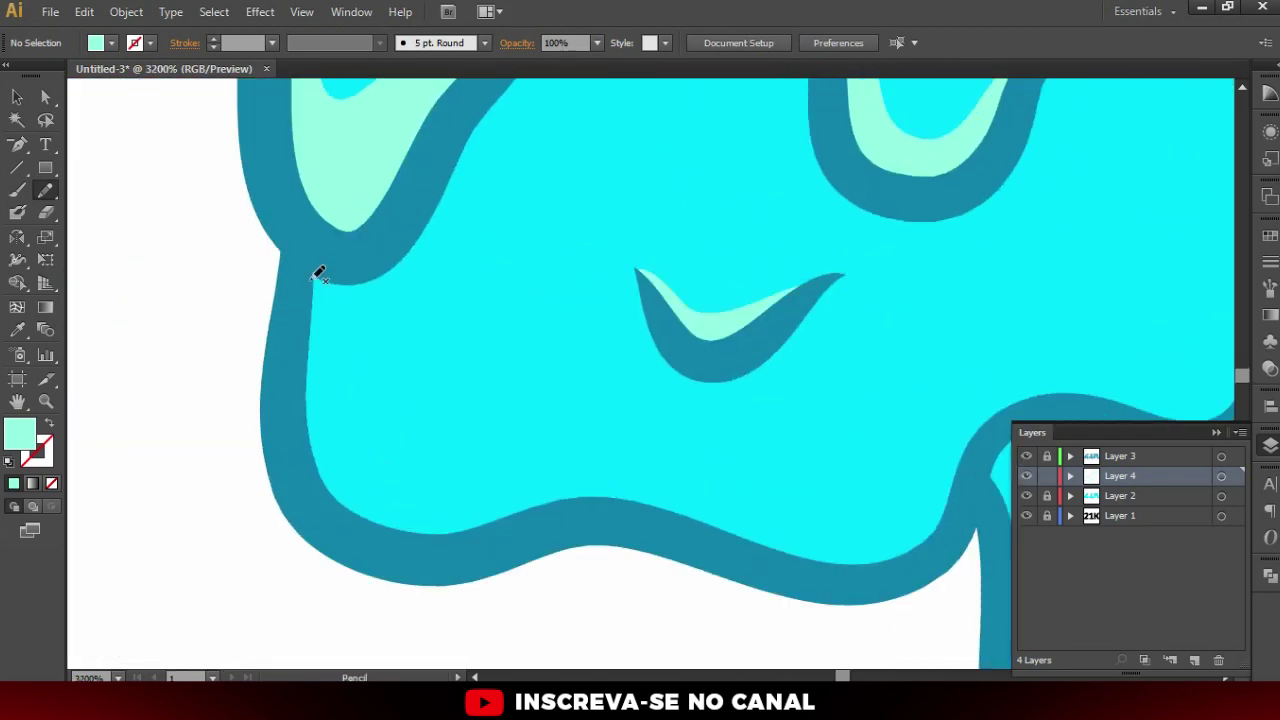
{"action": "left_click_drag", "start_coordinate": [997, 408], "coordinate": [997, 410]}
{"action": "key", "text": "ctrl+minus"}
{"action": "key", "text": "ctrl+plus"}
{"action": "mouse_move", "coordinate": [820, 250]}
{"action": "left_mouse_down"}
{"action": "mouse_move", "coordinate": [289, 394]}
{"action": "mouse_move", "coordinate": [808, 223]}
{"action": "left_mouse_up"}
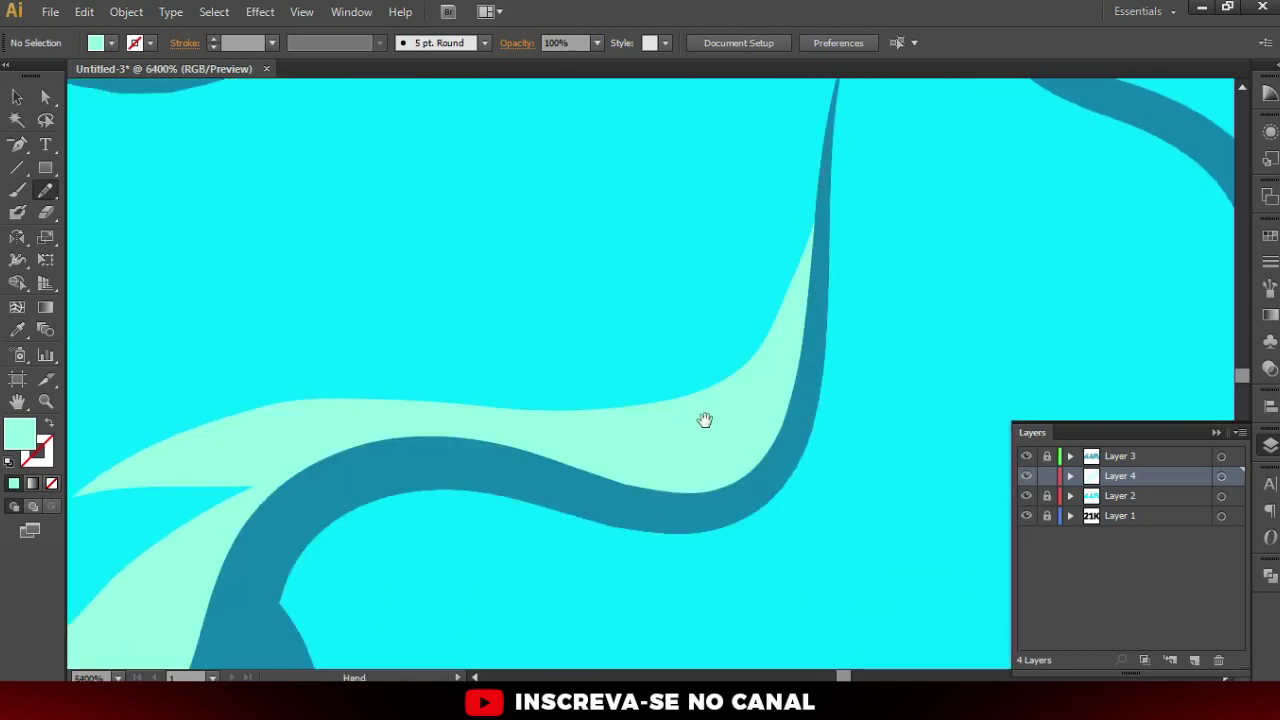
{"action": "key", "text": "ctrl+minus"}
{"action": "mouse_move", "coordinate": [422, 262]}
{"action": "left_mouse_down"}
{"action": "mouse_move", "coordinate": [632, 240]}
{"action": "mouse_move", "coordinate": [408, 403]}
{"action": "left_mouse_up"}
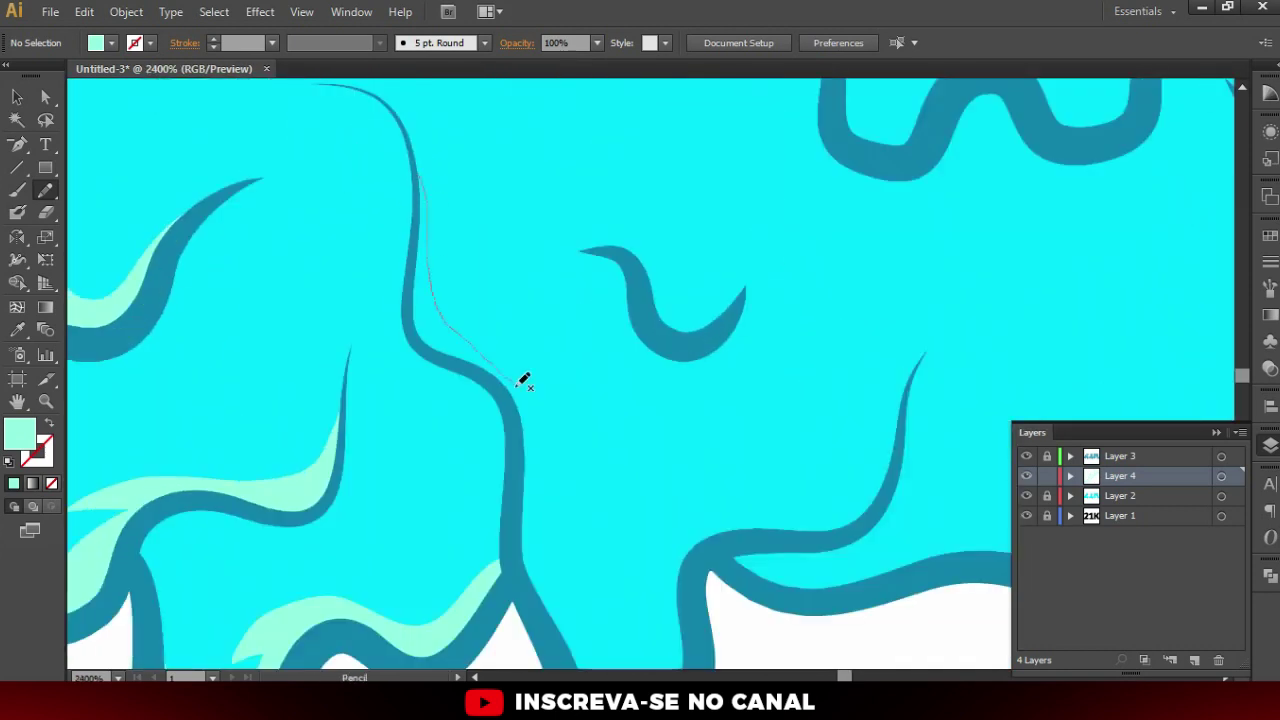
{"action": "left_click_drag", "start_coordinate": [537, 506], "coordinate": [533, 508]}
{"action": "left_click_drag", "start_coordinate": [534, 437], "coordinate": [384, 267]}
{"action": "left_click_drag", "start_coordinate": [354, 200], "coordinate": [430, 419]}
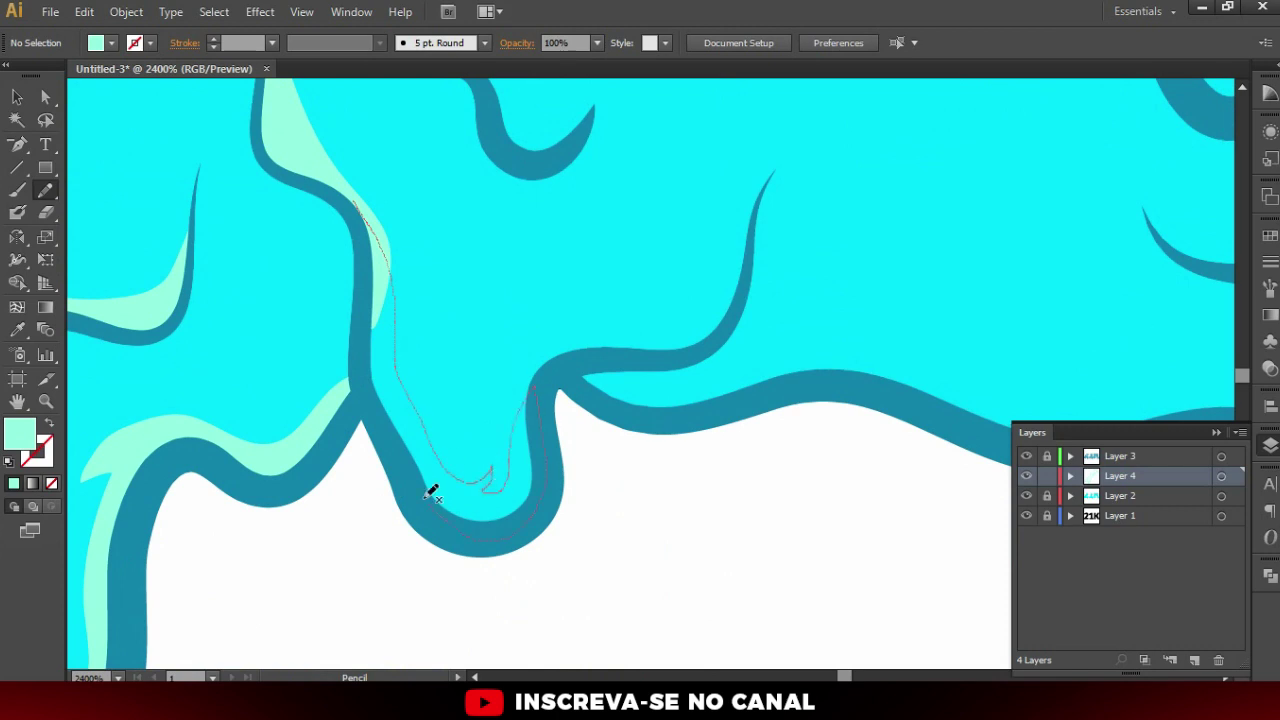
{"action": "left_click_drag", "start_coordinate": [470, 528], "coordinate": [470, 528]}
{"action": "key", "text": "ctrl+minus"}
Trace highlights along the remaining cyan drip edges, the lower drip and the right edge
{"action": "left_click_drag", "start_coordinate": [594, 380], "coordinate": [594, 429]}
{"action": "key", "text": "ctrl+plus"}
{"action": "key", "text": "ctrl+minus"}
{"action": "left_click_drag", "start_coordinate": [300, 365], "coordinate": [751, 389]}
{"action": "left_click_drag", "start_coordinate": [646, 409], "coordinate": [621, 487]}
{"action": "scroll", "coordinate": [621, 487], "scroll_direction": "up", "scroll_amount": 5}
{"action": "mouse_move", "coordinate": [313, 320]}
{"action": "left_mouse_down"}
{"action": "mouse_move", "coordinate": [400, 337]}
{"action": "mouse_move", "coordinate": [573, 447]}
{"action": "left_mouse_up"}
{"action": "key", "text": "ctrl+plus"}
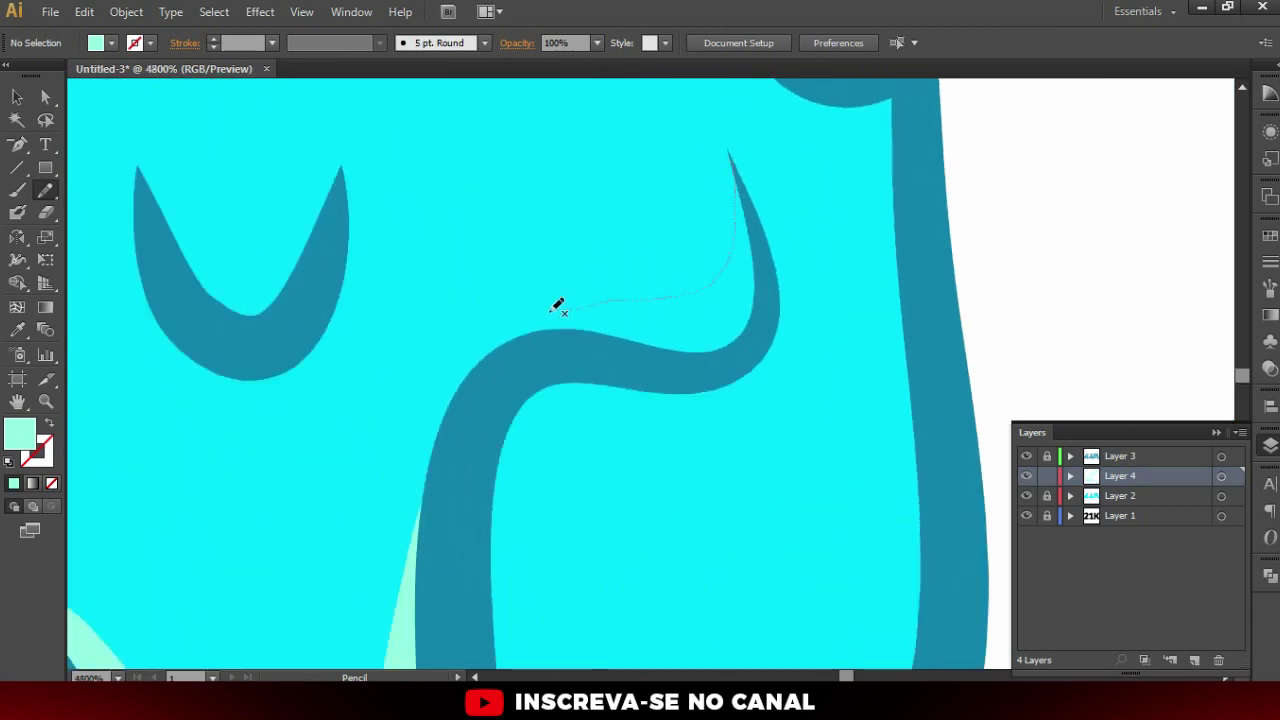
{"action": "key", "text": "ctrl+minus"}
{"action": "left_click_drag", "start_coordinate": [380, 277], "coordinate": [470, 379]}
{"action": "left_click_drag", "start_coordinate": [790, 362], "coordinate": [843, 491]}
{"action": "scroll", "coordinate": [843, 491], "scroll_direction": "down", "scroll_amount": 3}
{"action": "mouse_move", "coordinate": [177, 194]}
{"action": "left_mouse_down"}
{"action": "mouse_move", "coordinate": [429, 257]}
{"action": "mouse_move", "coordinate": [712, 265]}
{"action": "left_mouse_up"}
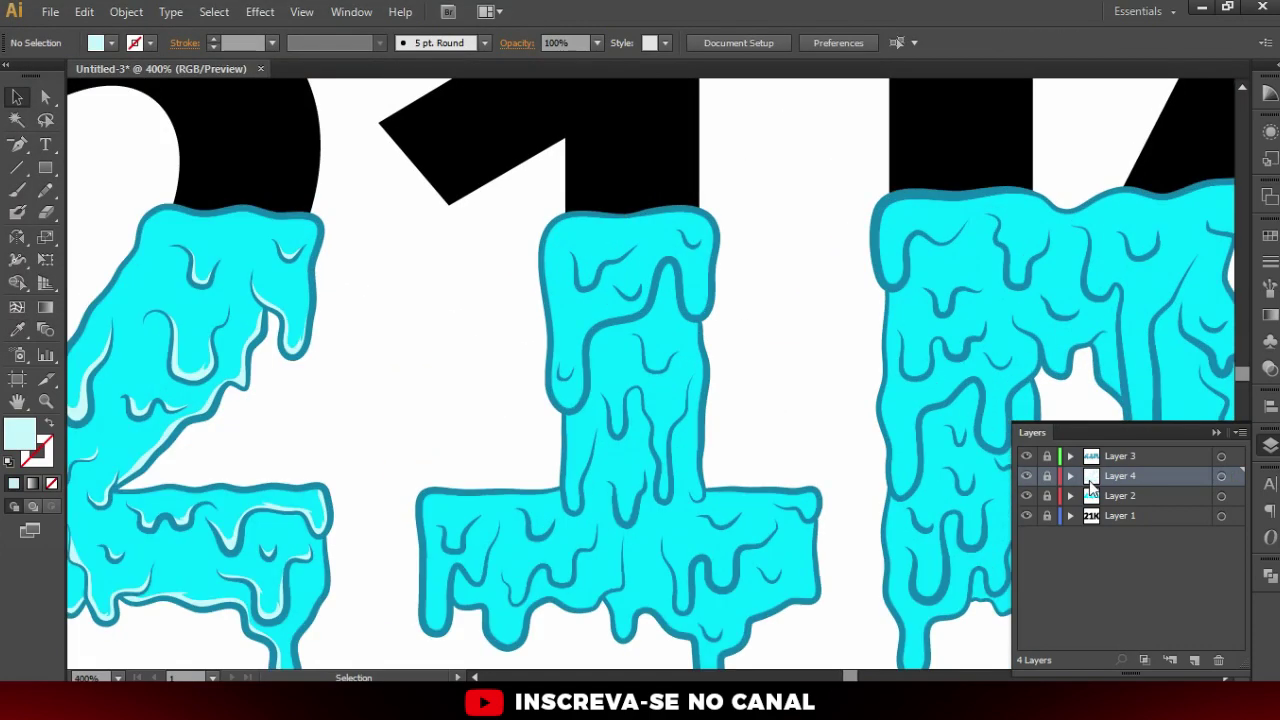
Trace pale highlights inside the next drips with the Pencil tool
{"action": "key", "text": "n"}
{"action": "scroll", "coordinate": [457, 314], "scroll_direction": "up", "scroll_amount": 3}
{"action": "scroll", "coordinate": [514, 291], "scroll_direction": "up", "scroll_amount": 2}
{"action": "scroll", "coordinate": [428, 428], "scroll_direction": "up", "scroll_amount": 2}
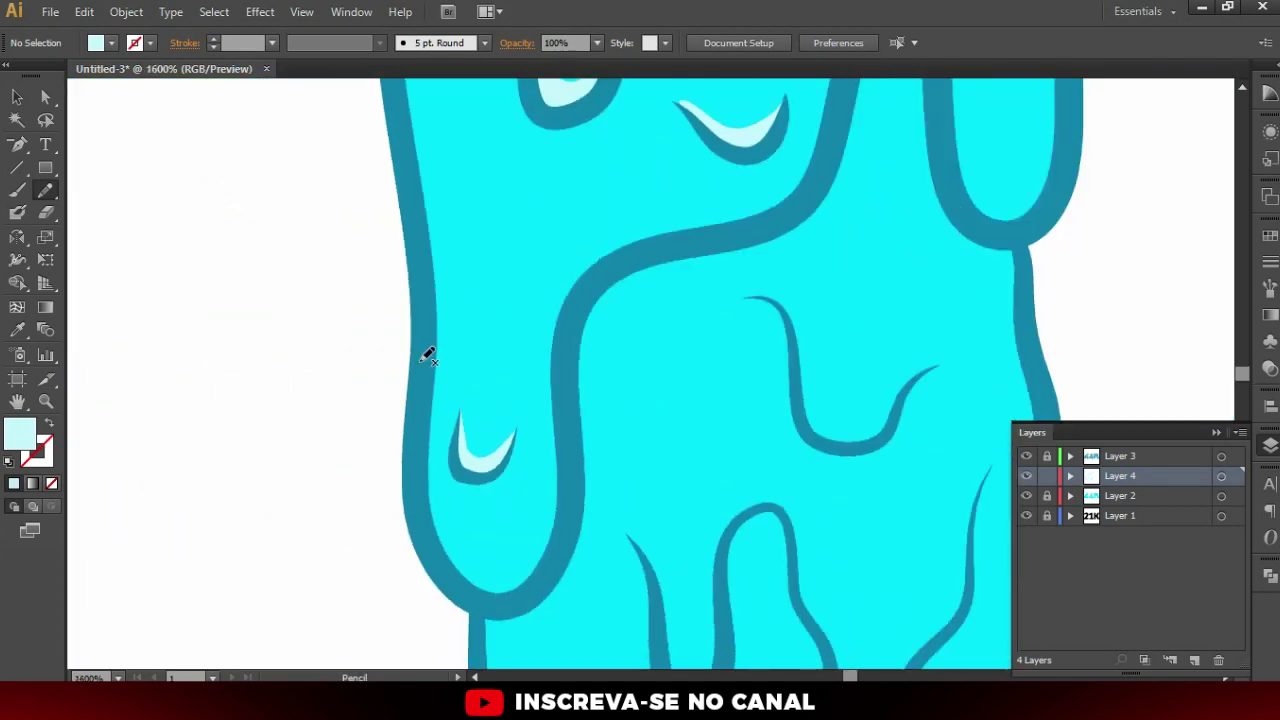
{"action": "left_click_drag", "start_coordinate": [426, 354], "coordinate": [580, 338]}
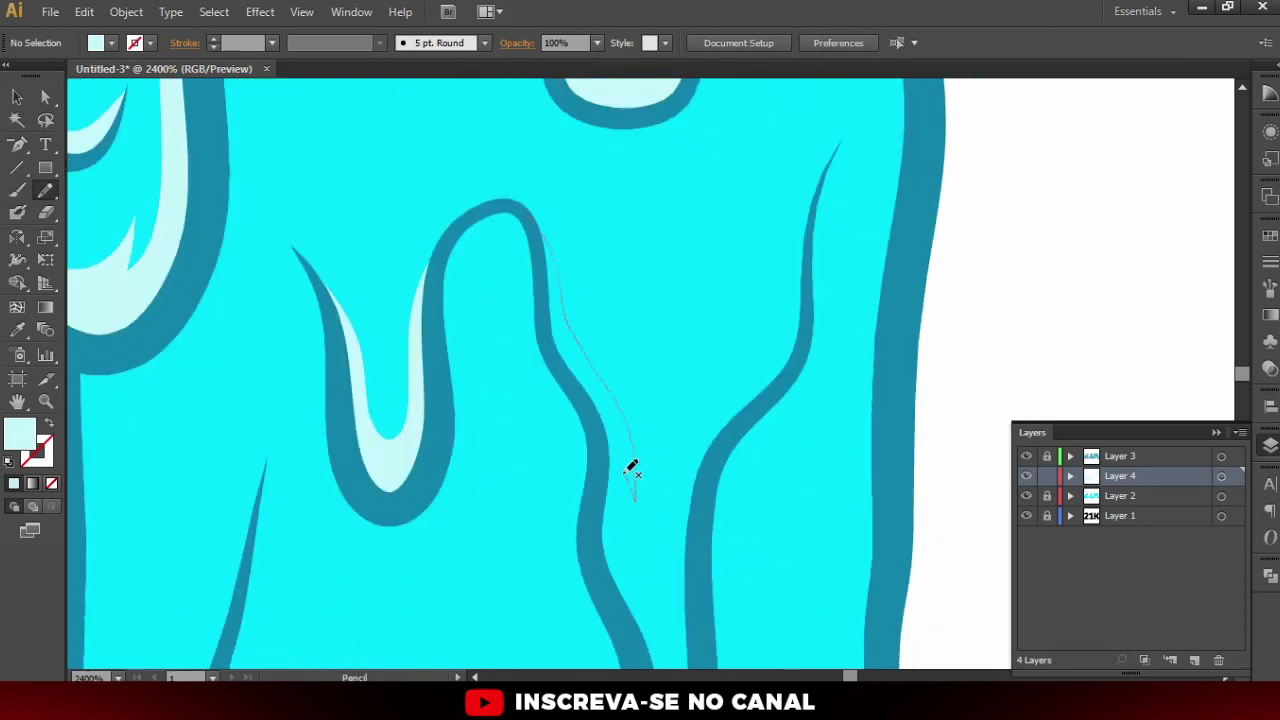
{"action": "left_click_drag", "start_coordinate": [510, 245], "coordinate": [607, 432]}
{"action": "key", "text": "ctrl+minus"}
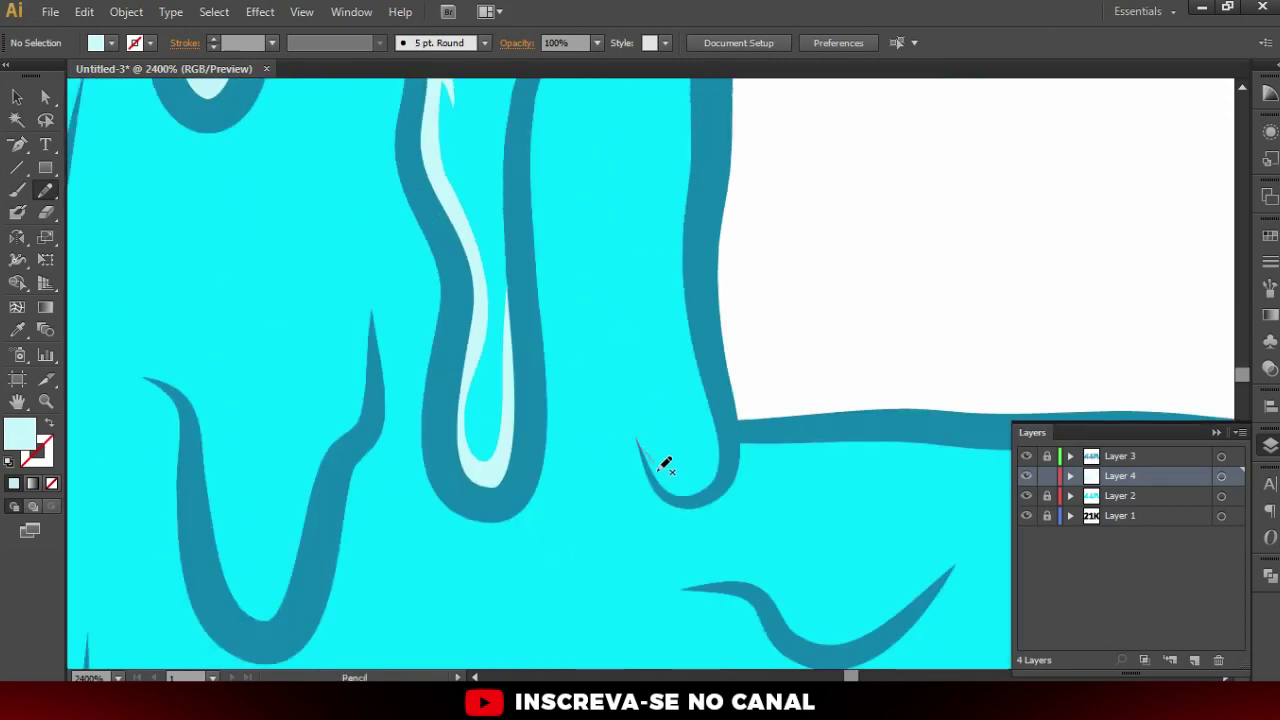
{"action": "key", "text": "ctrl+minus"}
{"action": "key", "text": "ctrl+minus"}
Highlight the horizontal bar's drip and the curved drips, then hide Layer 4 to check
{"action": "key", "text": "ctrl+plus"}
{"action": "key", "text": "ctrl+plus"}
{"action": "key", "text": "ctrl+plus"}
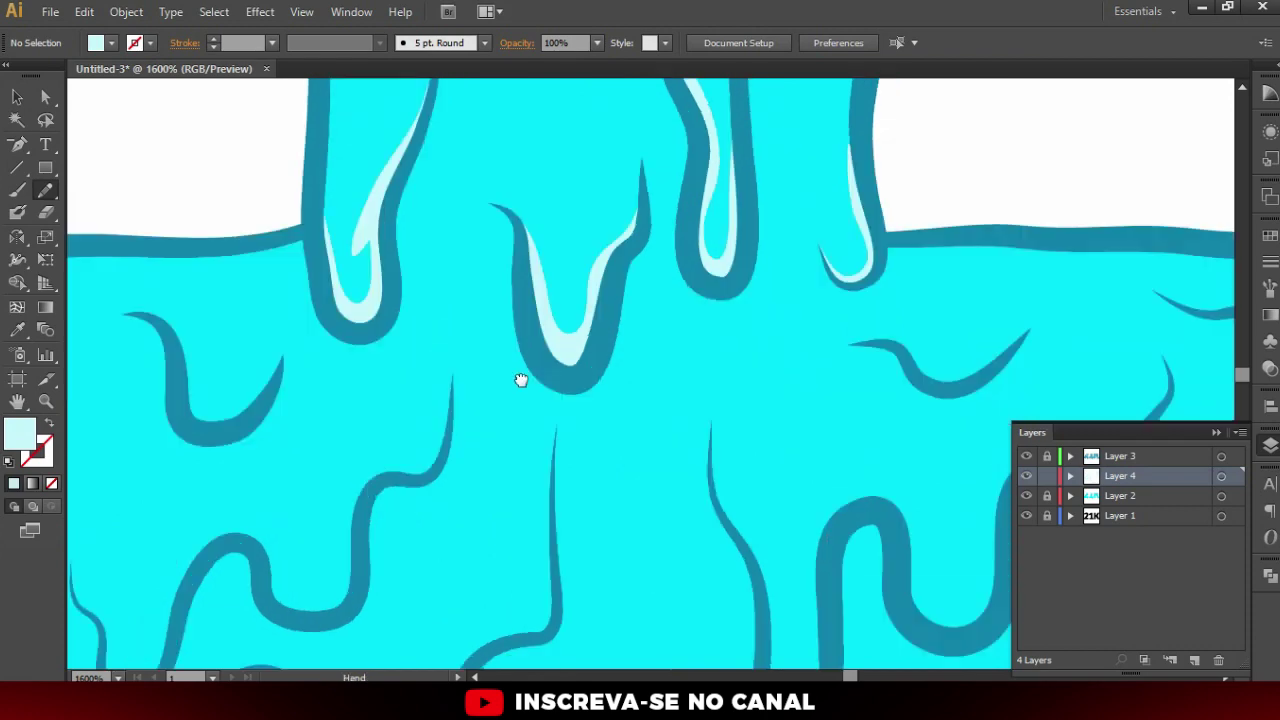
{"action": "left_click_drag", "start_coordinate": [445, 397], "coordinate": [490, 428]}
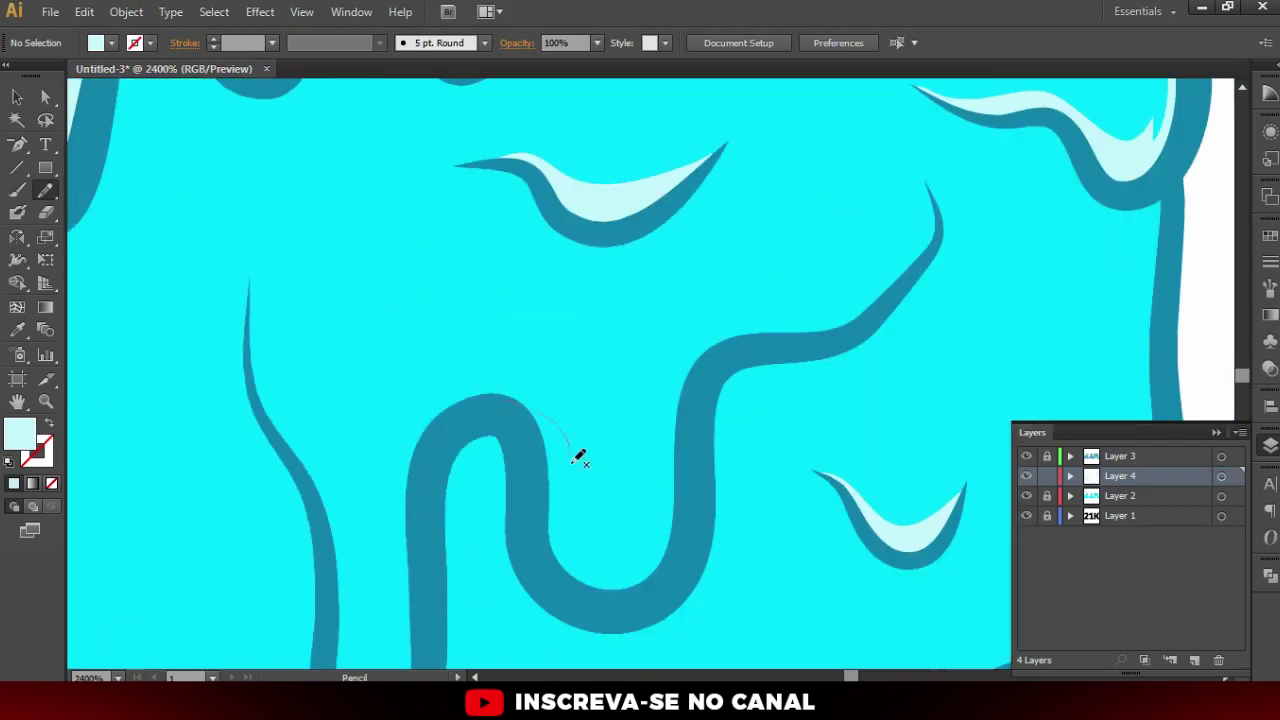
{"action": "left_click_drag", "start_coordinate": [580, 458], "coordinate": [529, 451]}
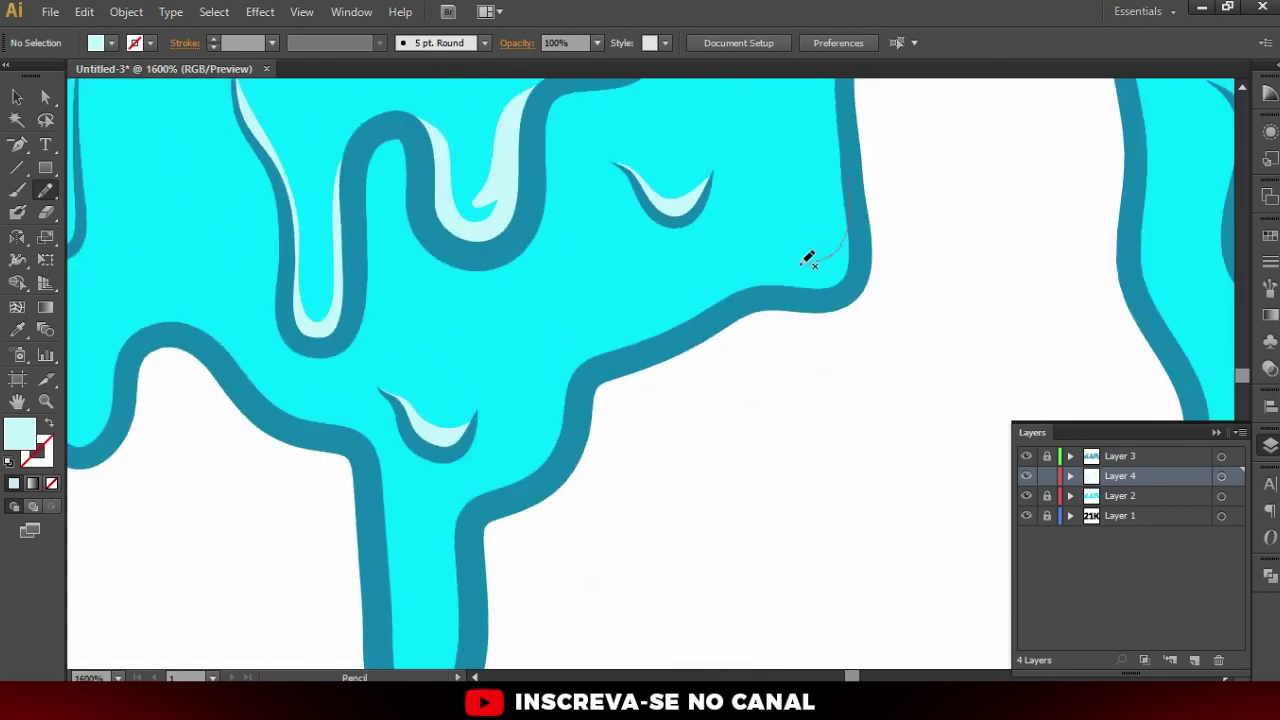
{"action": "left_click_drag", "start_coordinate": [806, 257], "coordinate": [475, 492]}
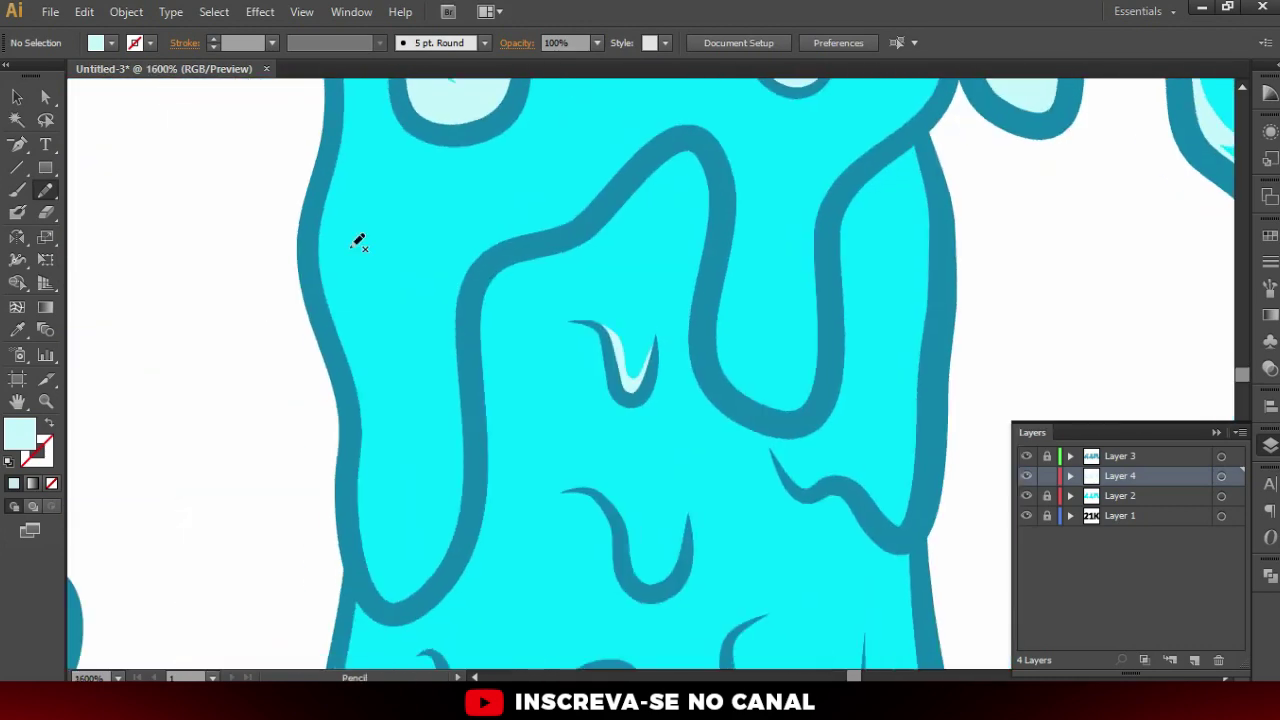
{"action": "left_click_drag", "start_coordinate": [357, 237], "coordinate": [643, 166]}
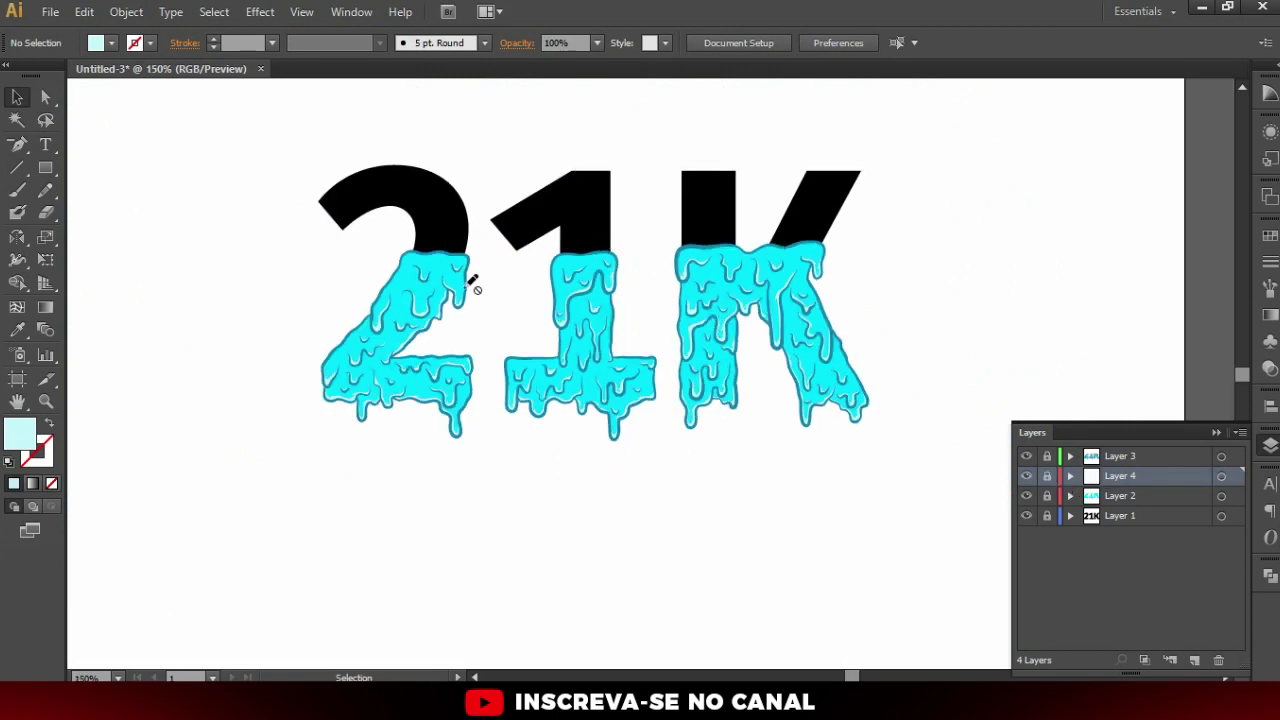
{"action": "scroll", "coordinate": [486, 292], "scroll_direction": "up", "scroll_amount": 1}
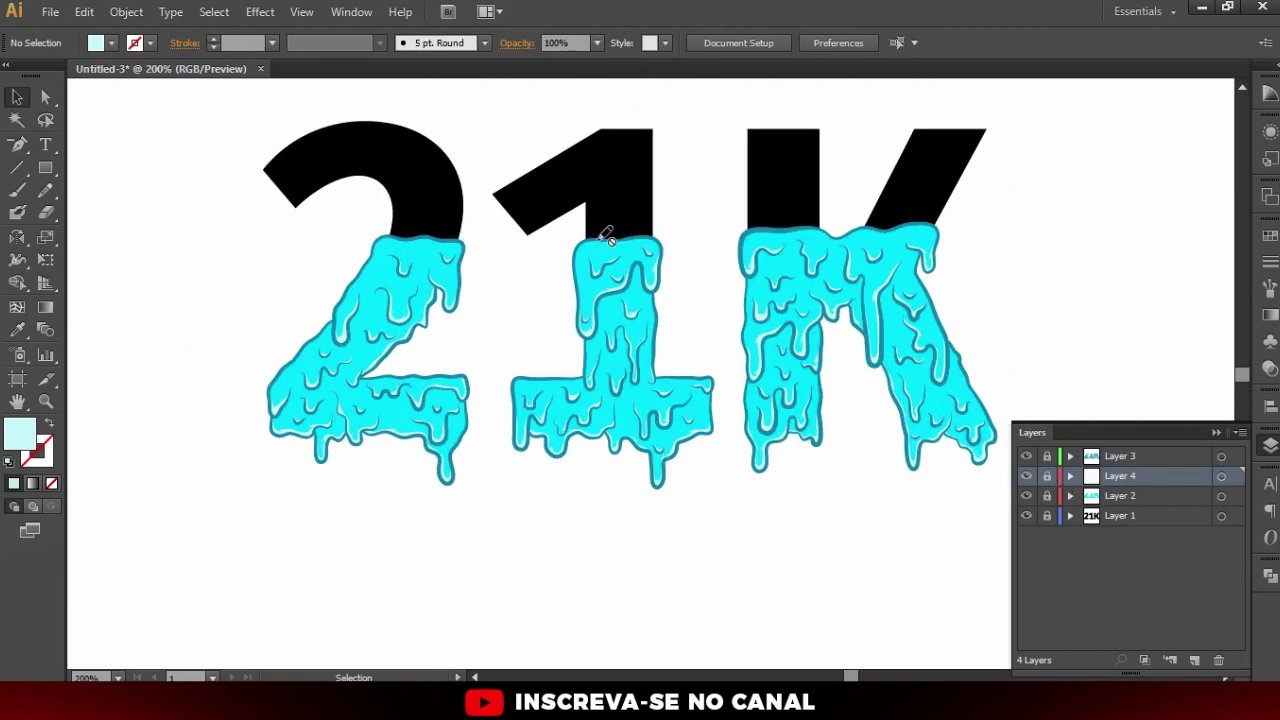
{"action": "left_click", "coordinate": [1026, 476]}
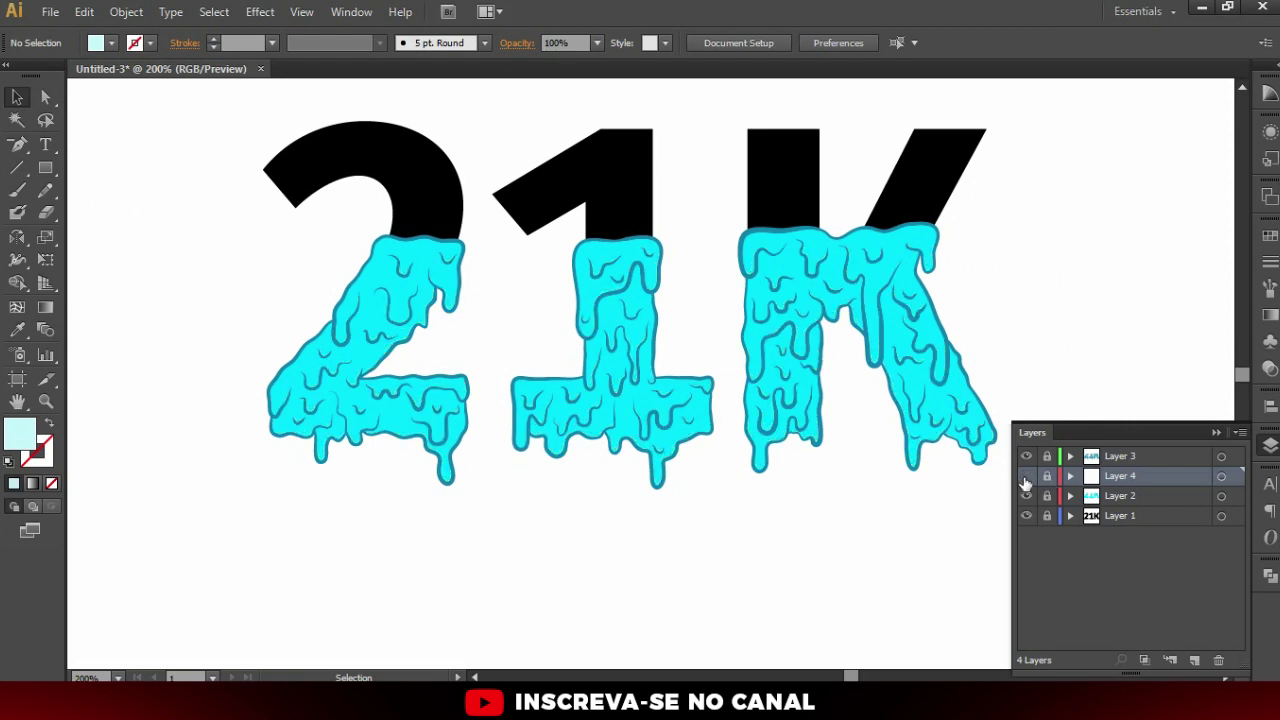
{"action": "left_click", "coordinate": [1026, 476]}
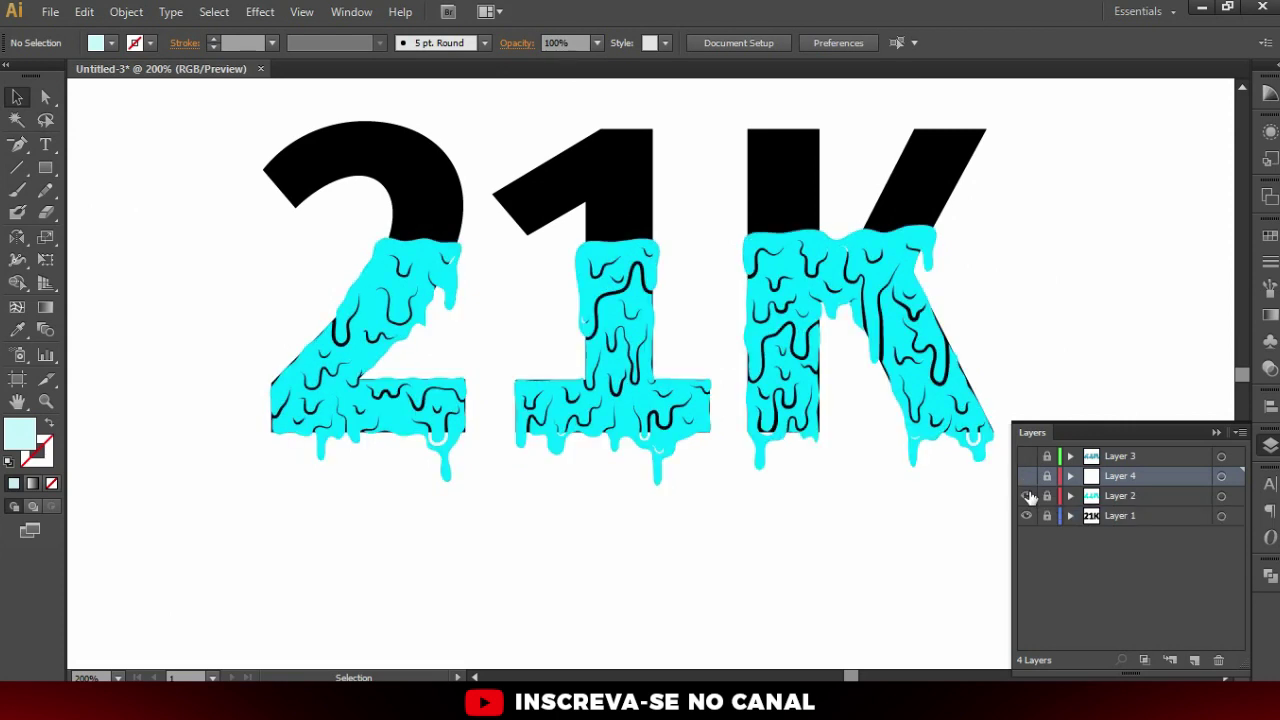
{"action": "left_click", "coordinate": [1026, 496]}
{"action": "left_click_drag", "start_coordinate": [983, 483], "coordinate": [926, 477]}
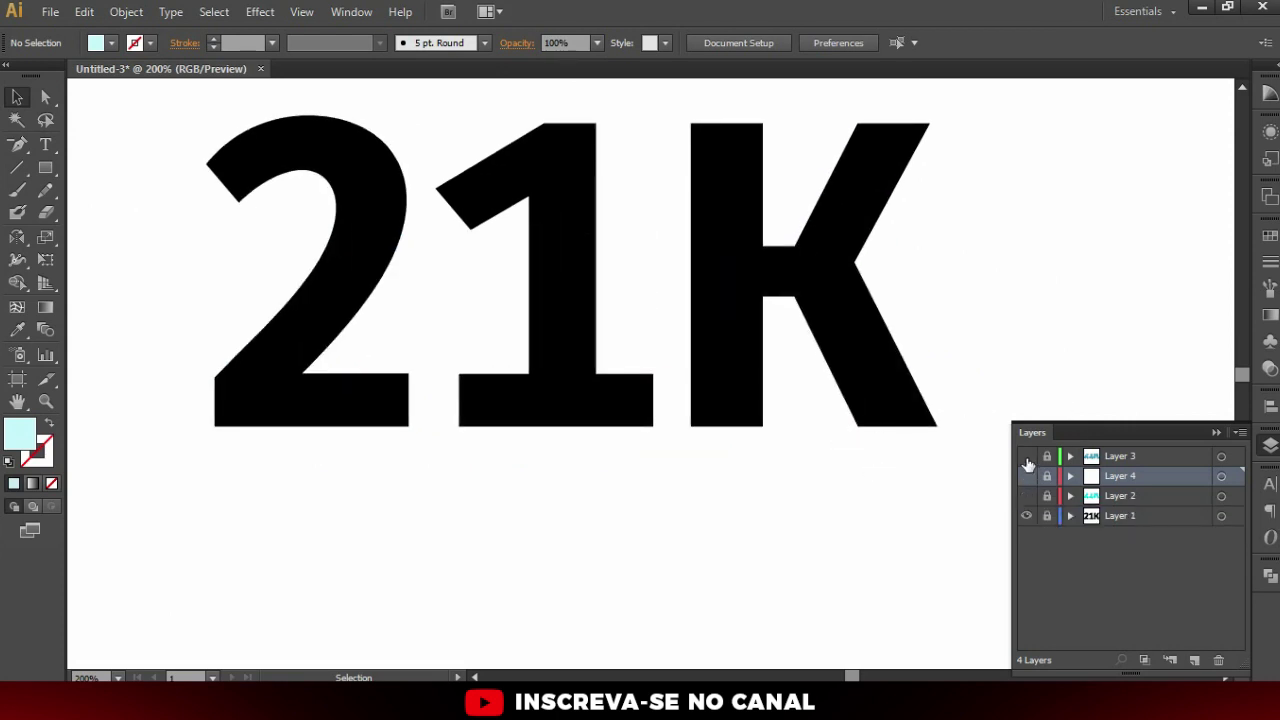
{"action": "left_click", "coordinate": [1027, 457]}
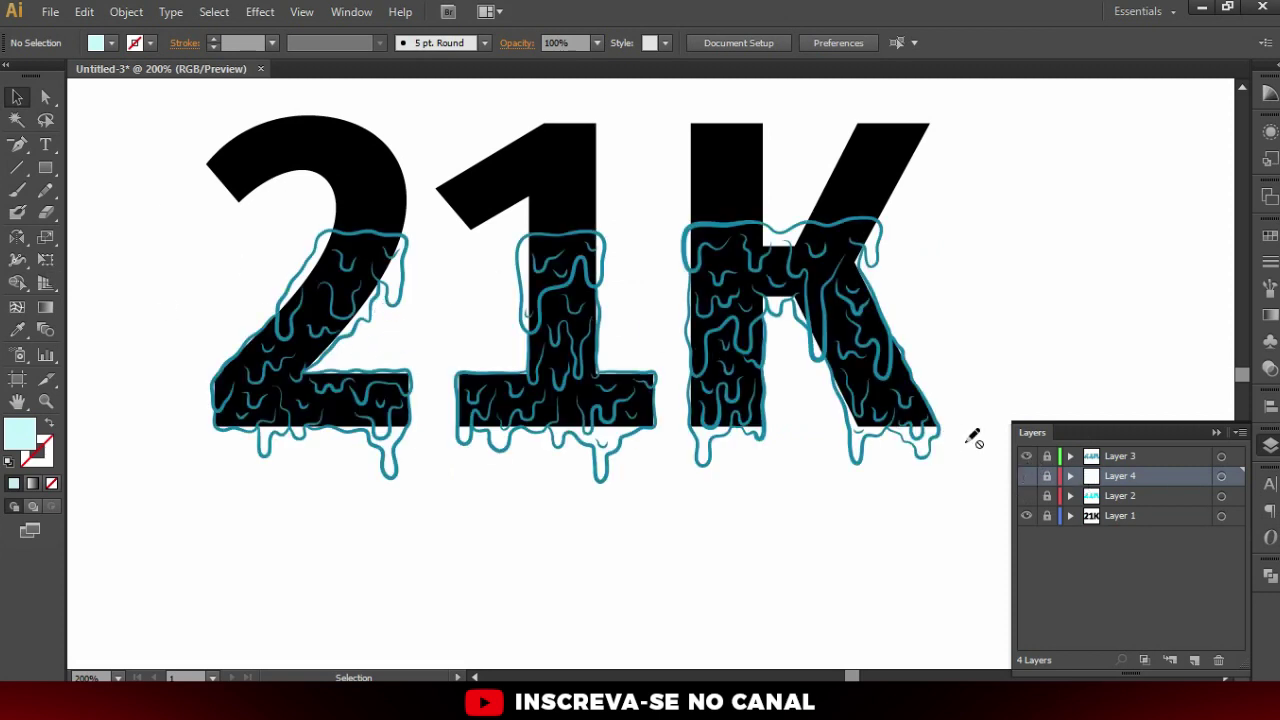
{"action": "left_click", "coordinate": [1027, 496]}
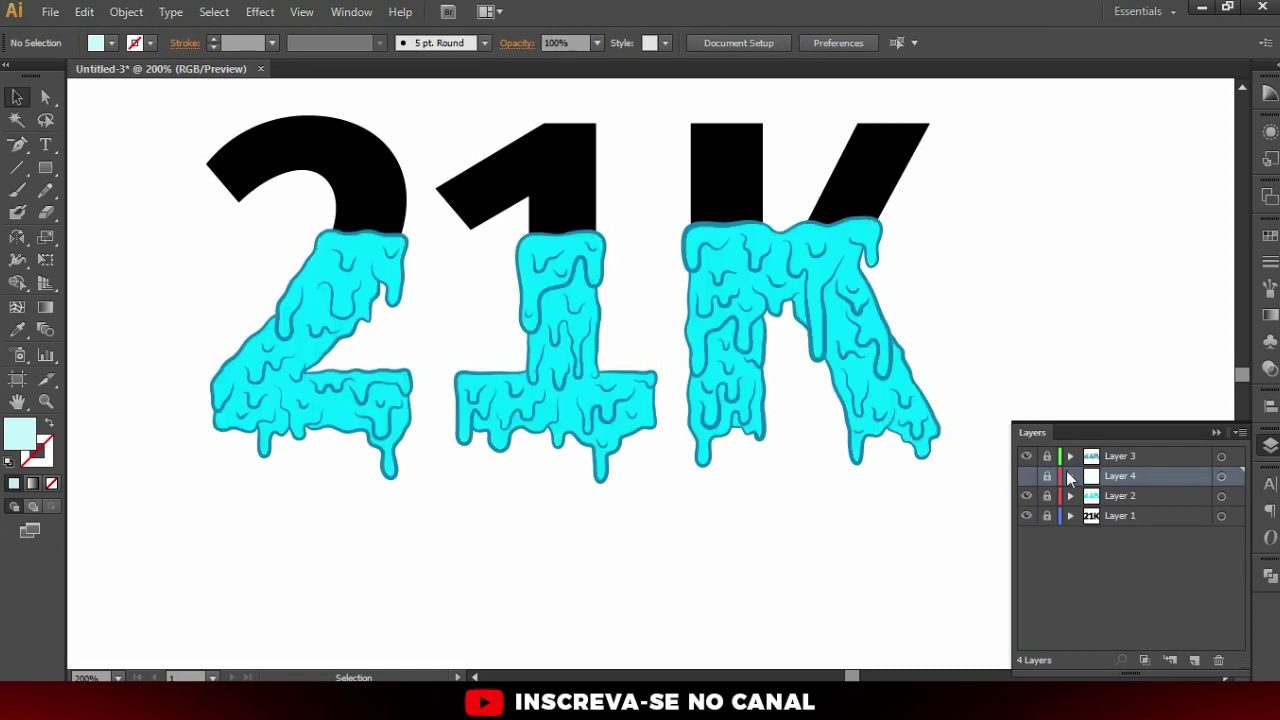
{"action": "left_click", "coordinate": [1027, 477]}
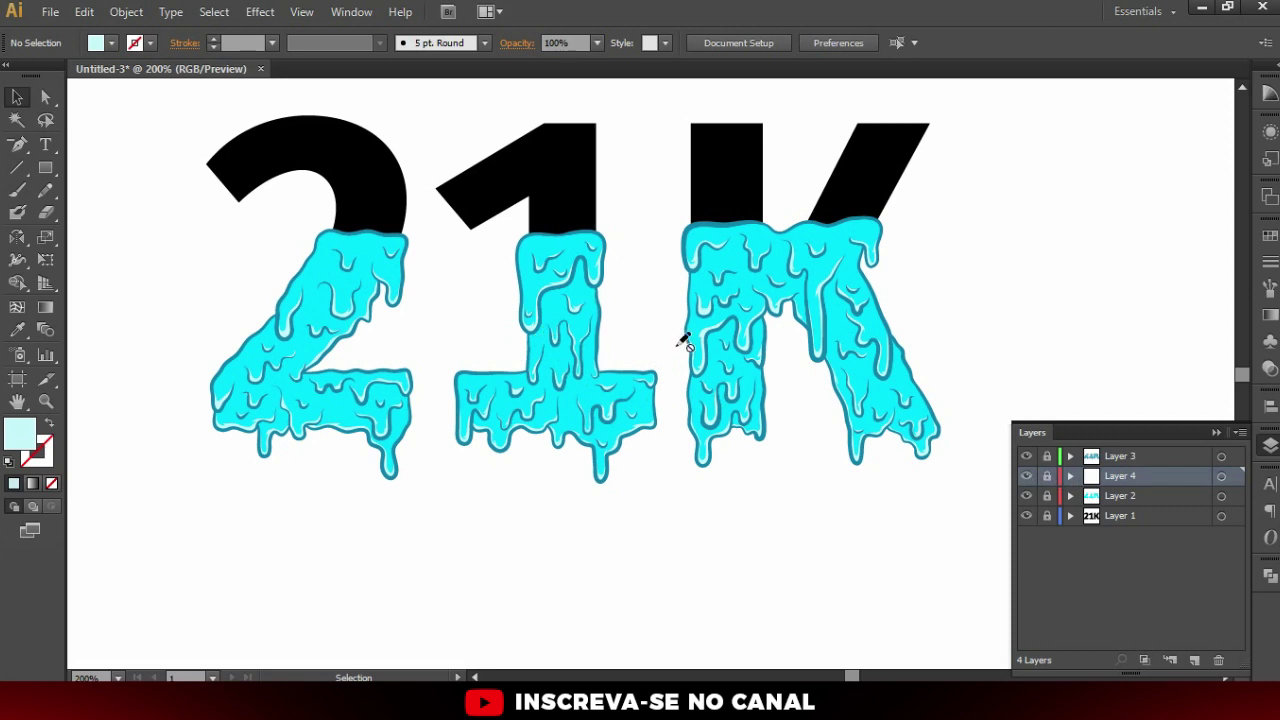
{"action": "scroll", "coordinate": [683, 340], "scroll_direction": "down", "scroll_amount": 1}
{"action": "left_click_drag", "start_coordinate": [686, 309], "coordinate": [588, 373]}
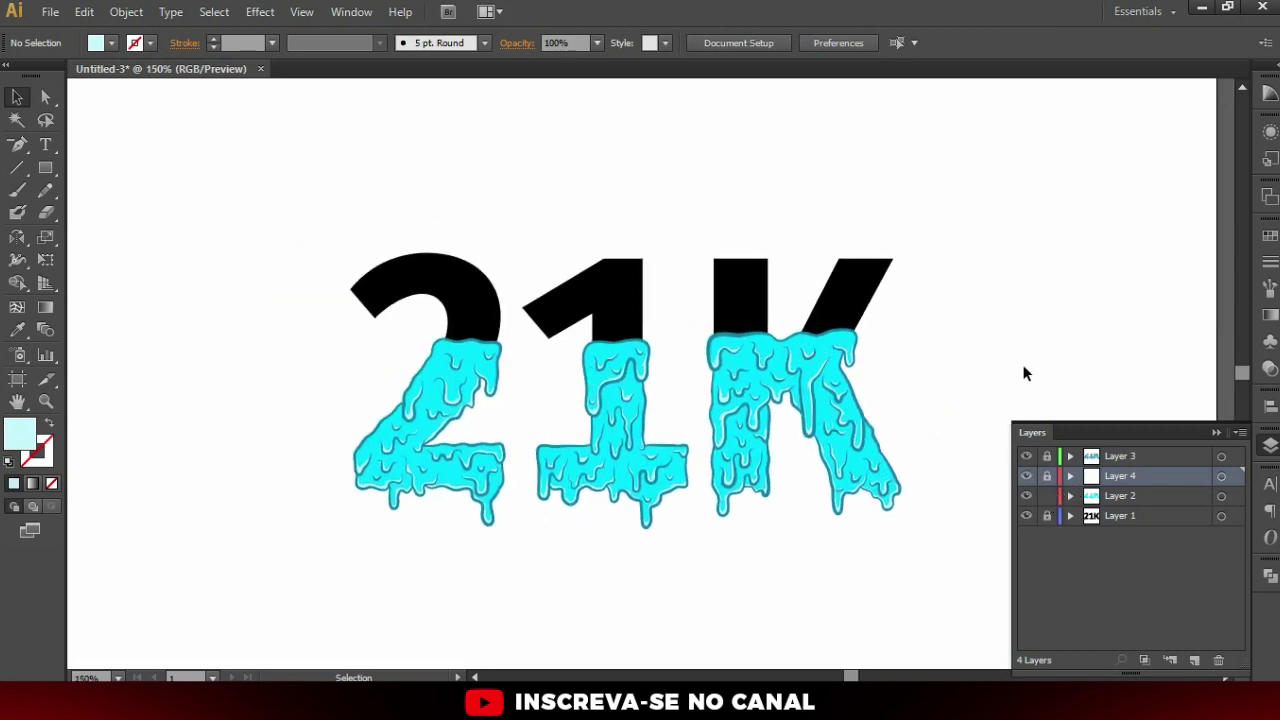
Fill the black 21K letters with the dark teal #1183AA sampled from the drip outlines
{"action": "left_click", "coordinate": [858, 283]}
{"action": "left_click", "coordinate": [17, 329]}
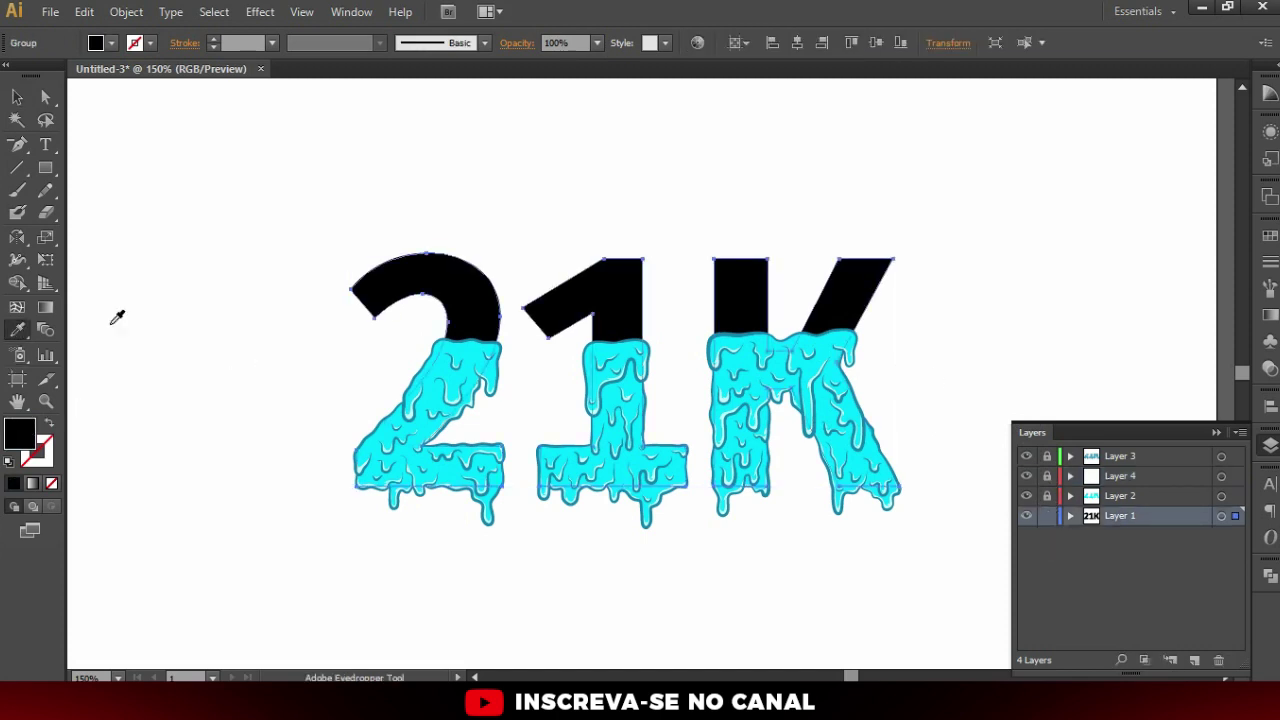
{"action": "left_click", "coordinate": [456, 336]}
{"action": "key", "text": "v"}
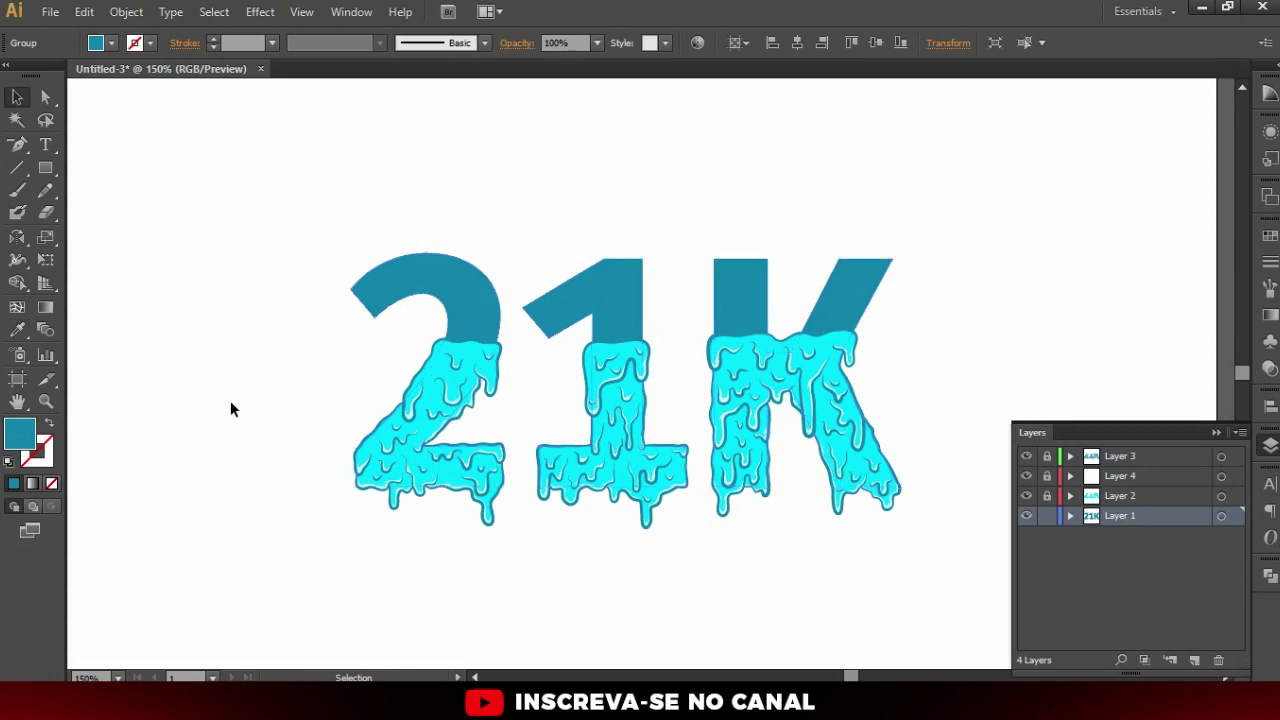
{"action": "scroll", "coordinate": [460, 298], "scroll_direction": "up", "scroll_amount": 1}
{"action": "double_click", "coordinate": [18, 437]}
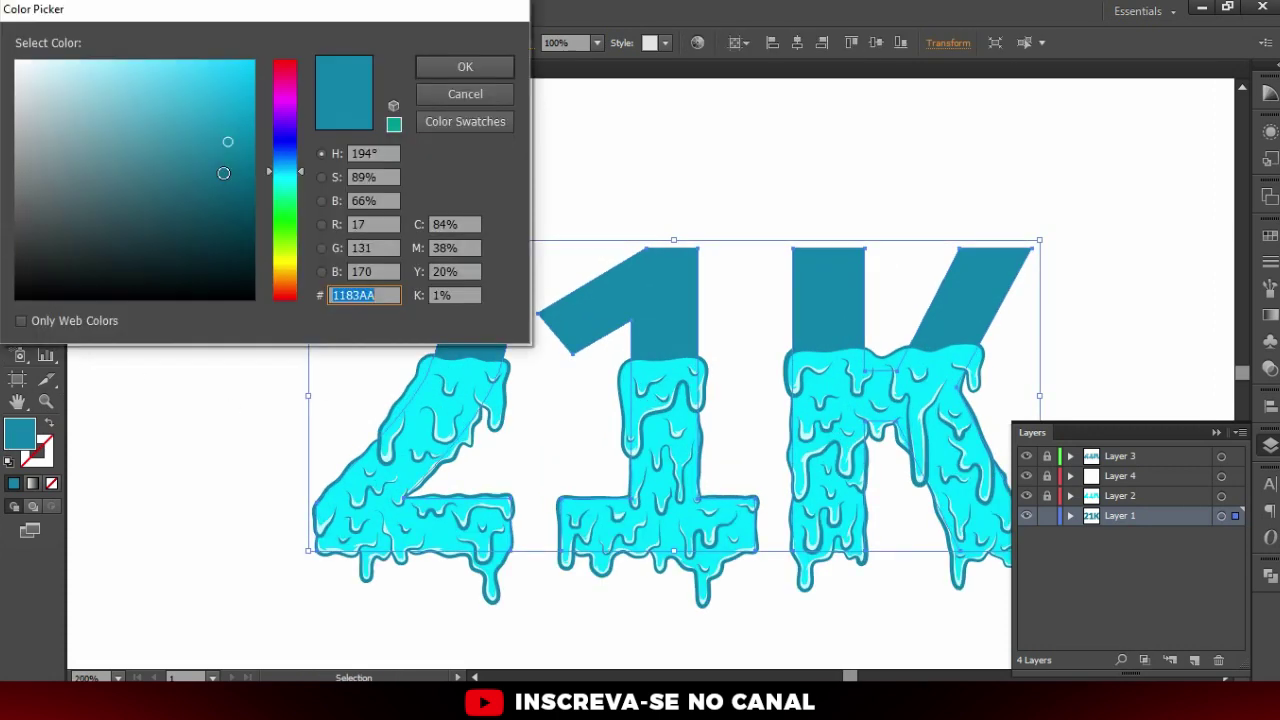
{"action": "left_click", "coordinate": [456, 67]}
Fit the artboard in the window, deselect, and add a new layer above Layer 3
{"action": "key", "text": "ctrl+0"}
{"action": "left_click", "coordinate": [265, 470]}
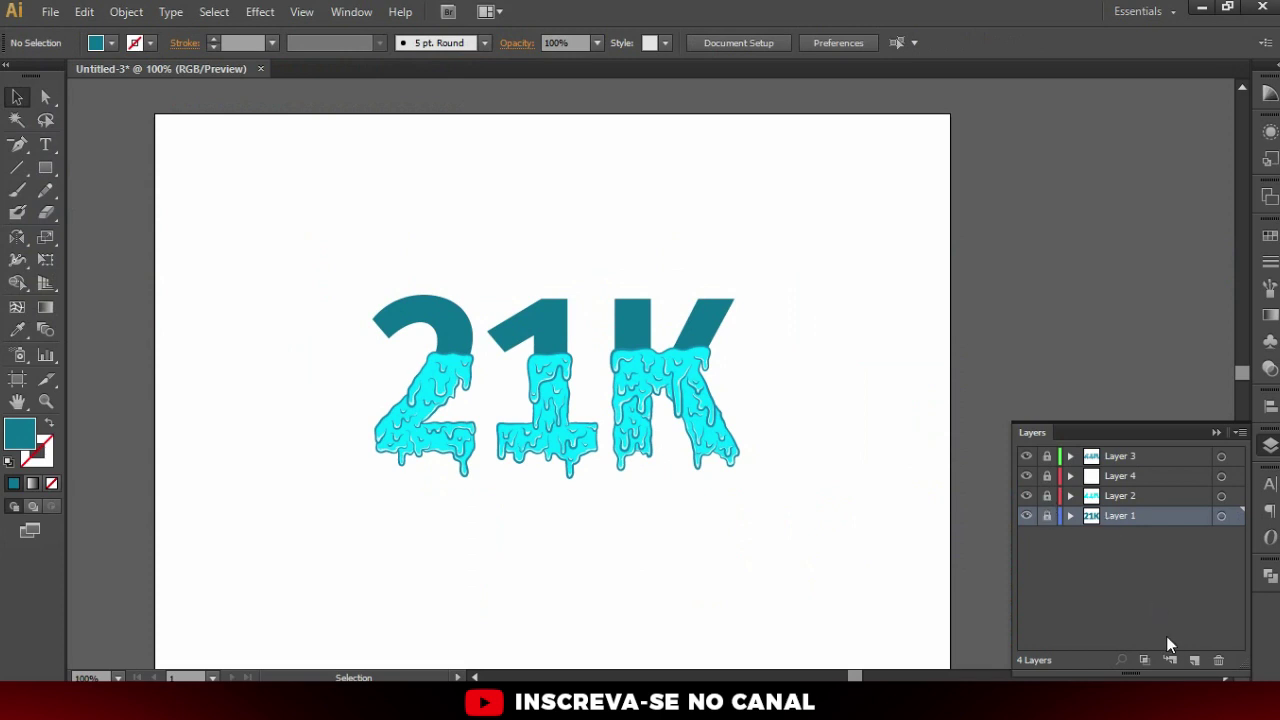
{"action": "left_click", "coordinate": [1145, 459]}
Name the new layer 'tudo'
{"action": "left_click", "coordinate": [1194, 660]}
{"action": "double_click", "coordinate": [1131, 455]}
{"action": "type", "text": "tudo"}
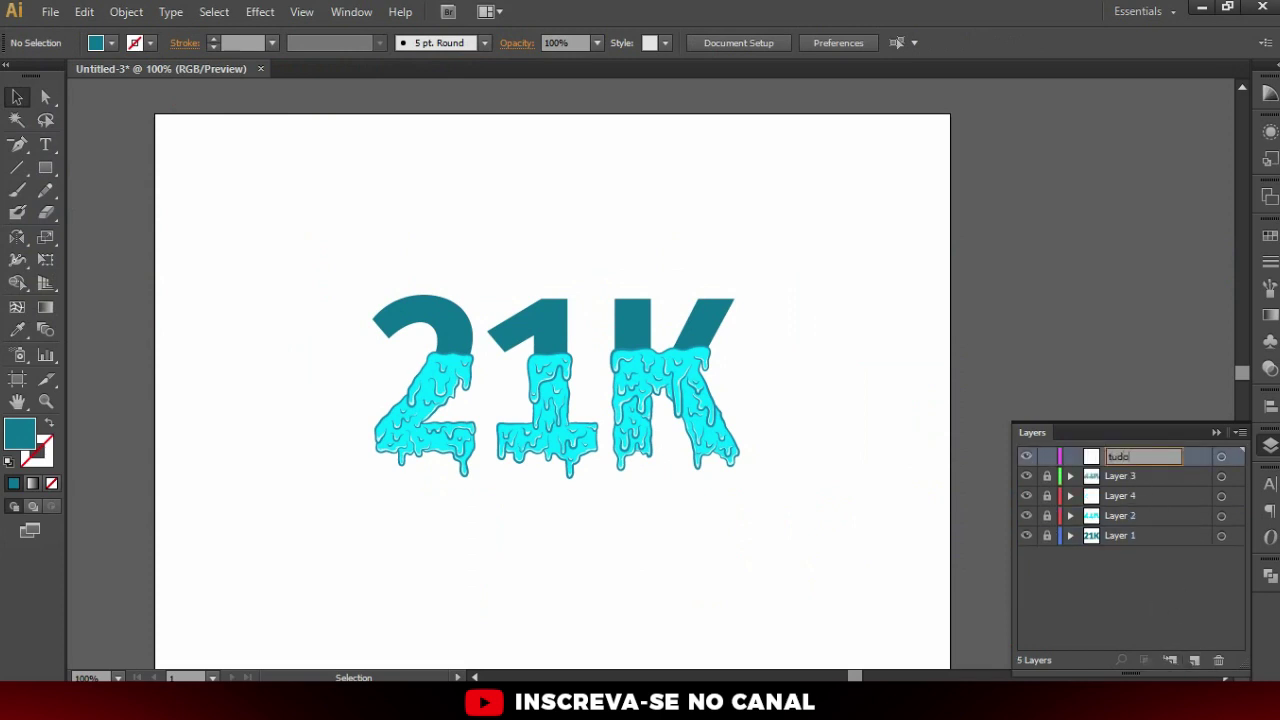
Move Layers 1–4 into 'tudo', collapse it, and add a new empty layer above
{"action": "left_click", "coordinate": [1110, 535]}
{"action": "left_click", "coordinate": [1132, 477], "text": "shift"}
{"action": "left_click_drag", "start_coordinate": [1128, 477], "coordinate": [1115, 458]}
{"action": "left_click", "coordinate": [1069, 456]}
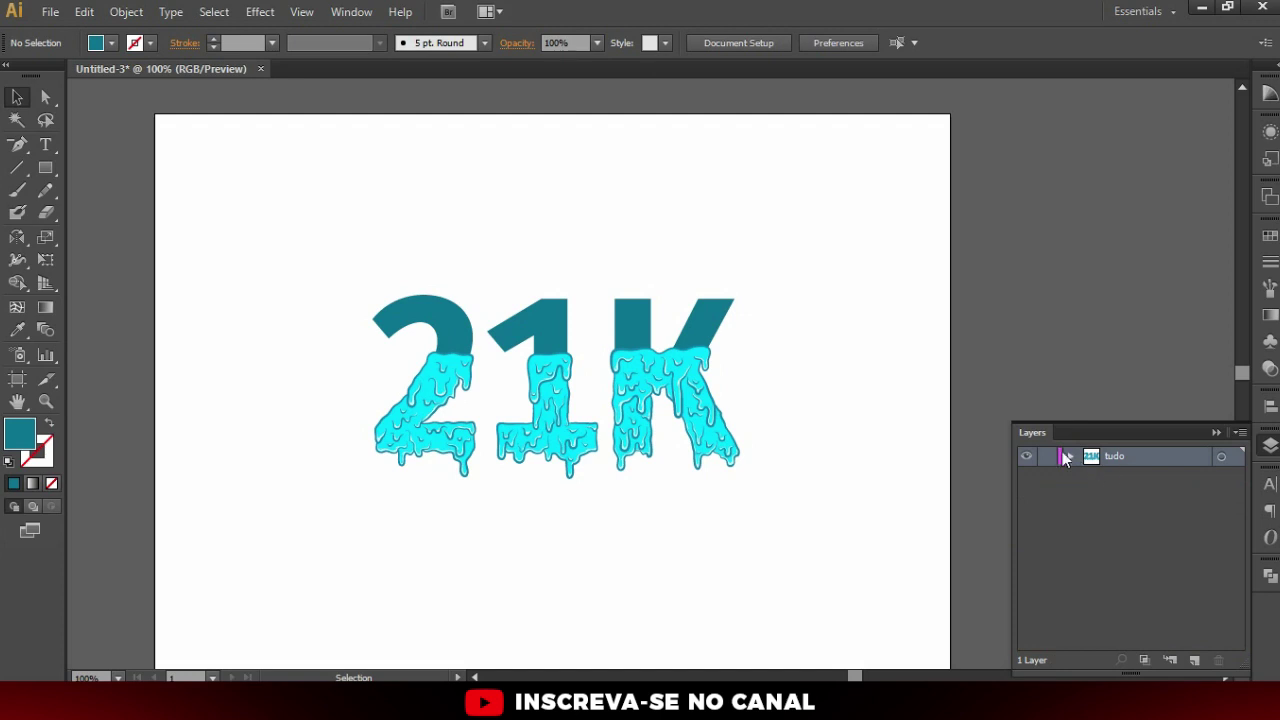
{"action": "left_click", "coordinate": [1194, 661]}
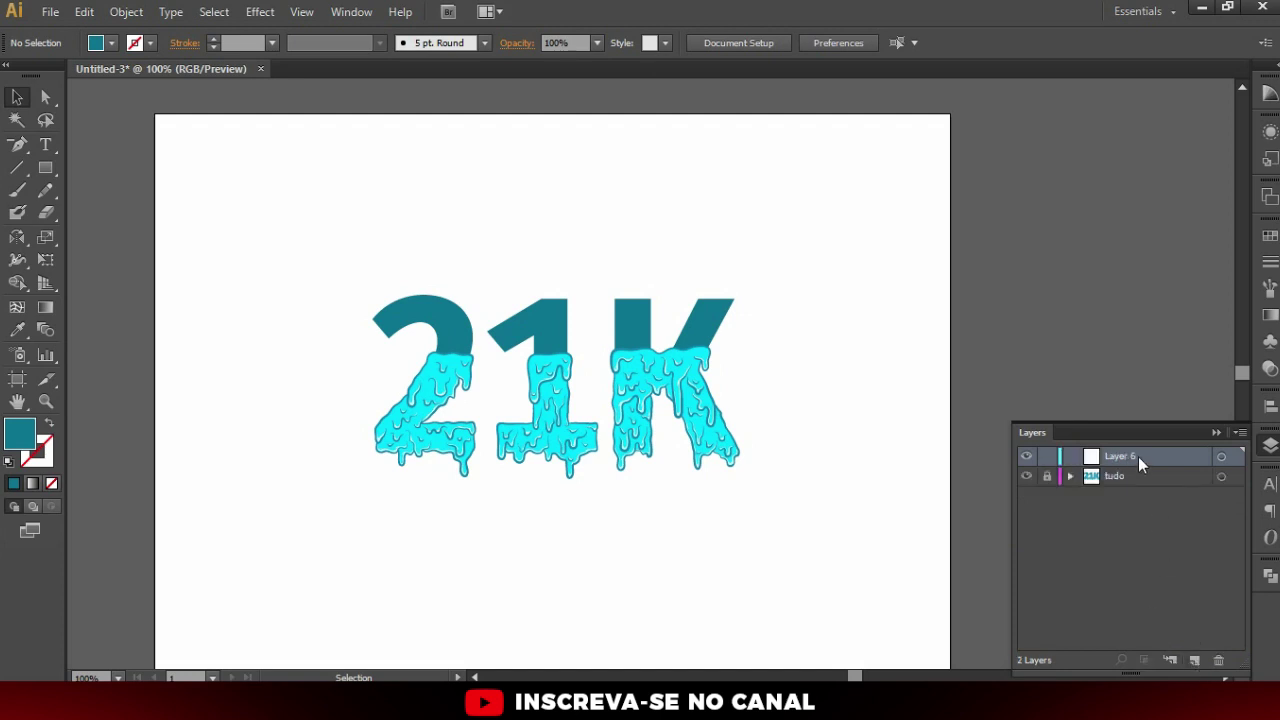
Paste a grouped copy of the 21K art onto Layer 6, lock and hide 'tudo', and align the copy
{"action": "left_click", "coordinate": [1221, 477]}
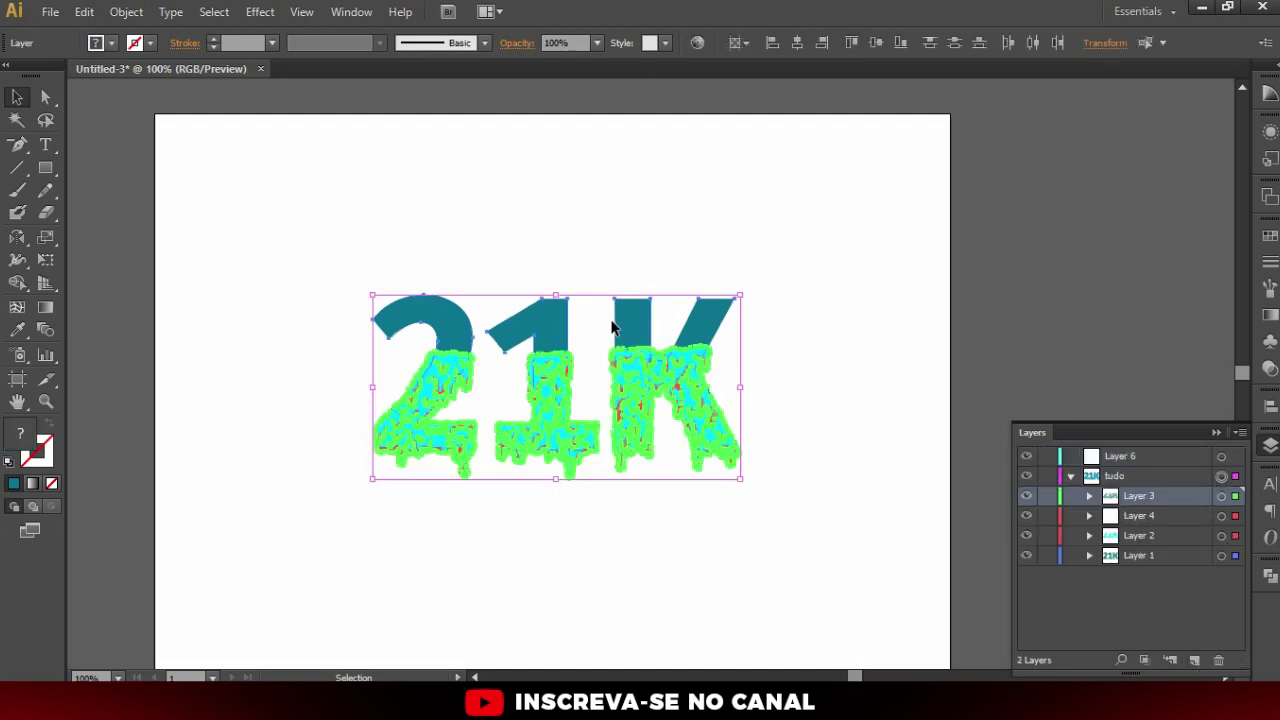
{"action": "left_click", "coordinate": [1072, 476]}
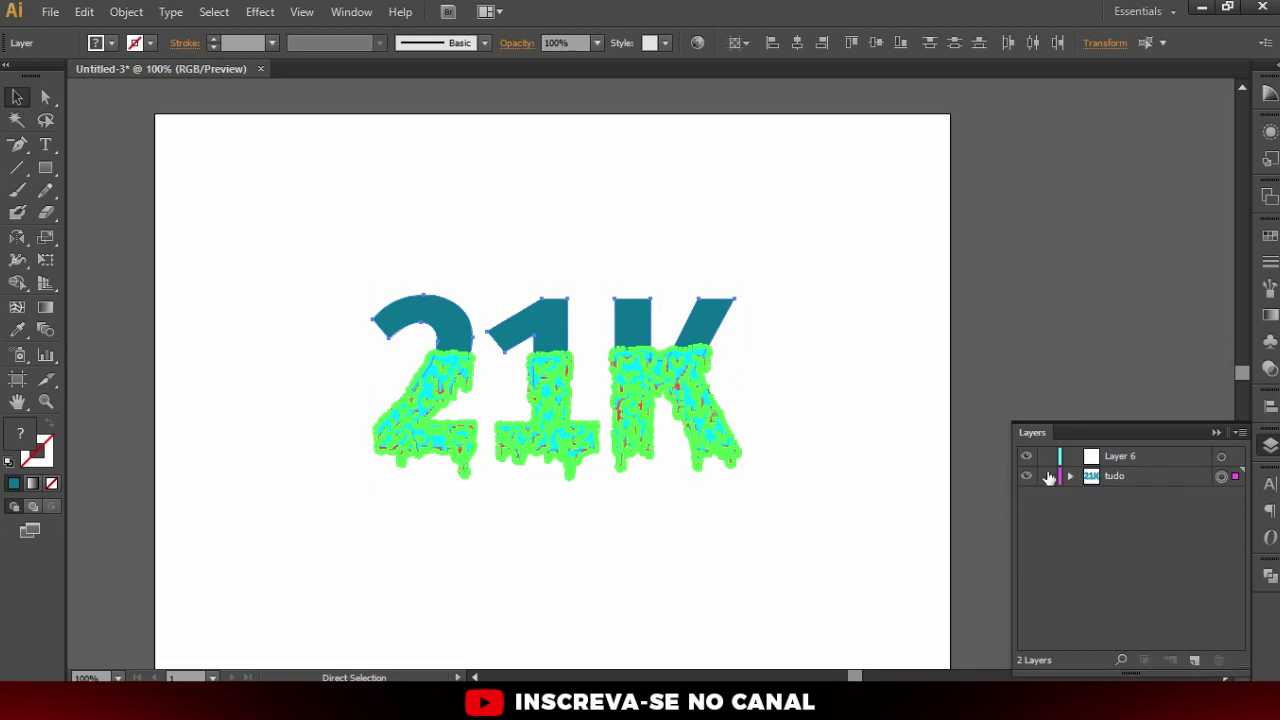
{"action": "left_click", "coordinate": [1145, 458]}
{"action": "key", "text": "ctrl+v"}
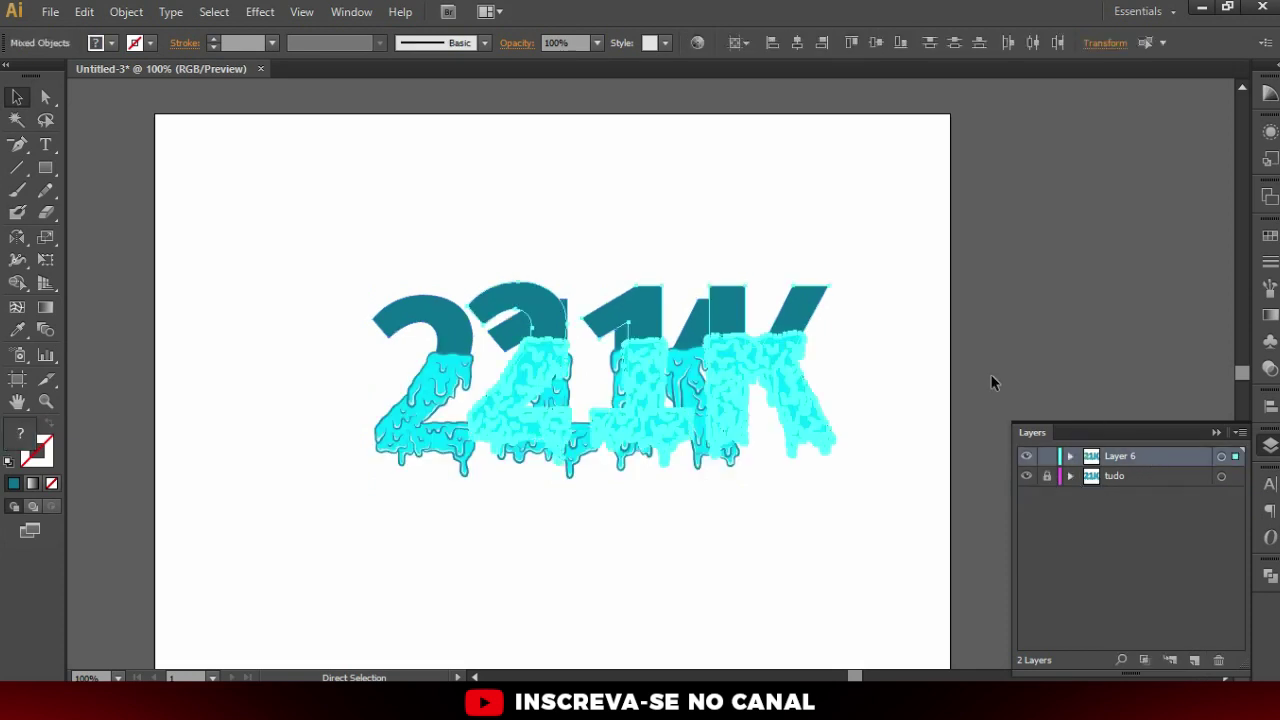
{"action": "key", "text": "ctrl+g"}
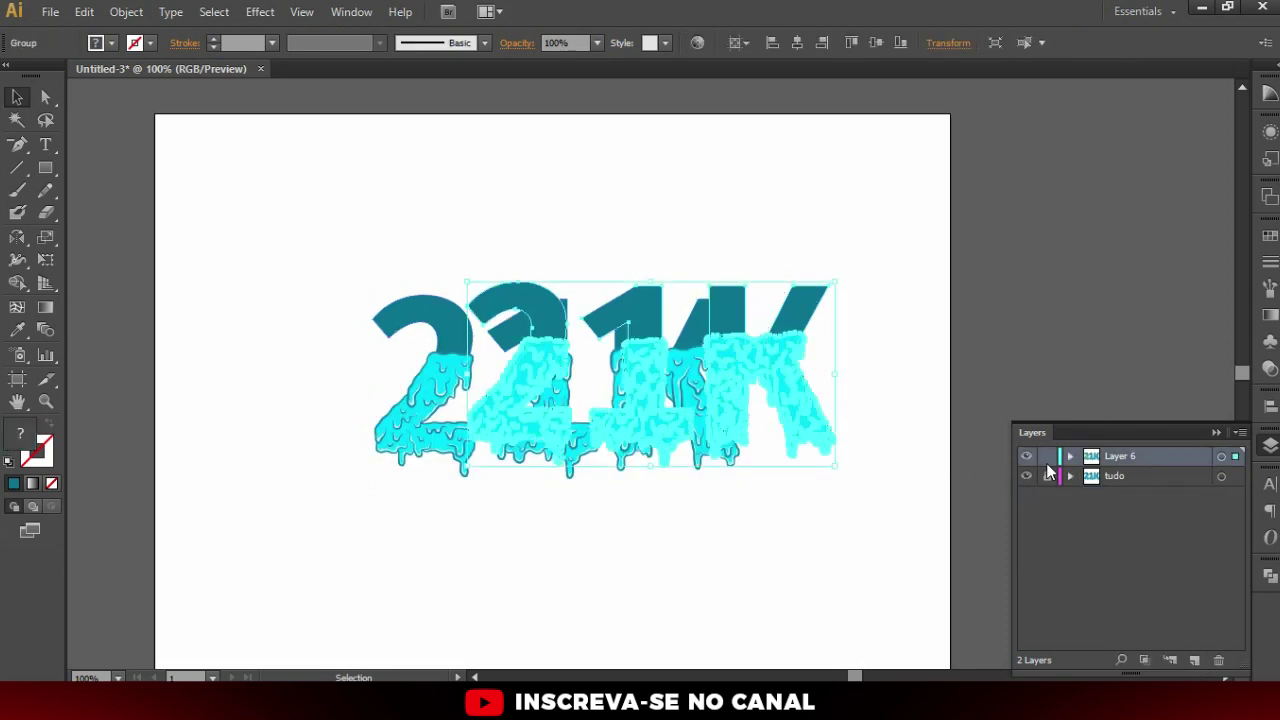
{"action": "left_click", "coordinate": [1026, 476]}
{"action": "left_click_drag", "start_coordinate": [760, 348], "coordinate": [685, 331]}
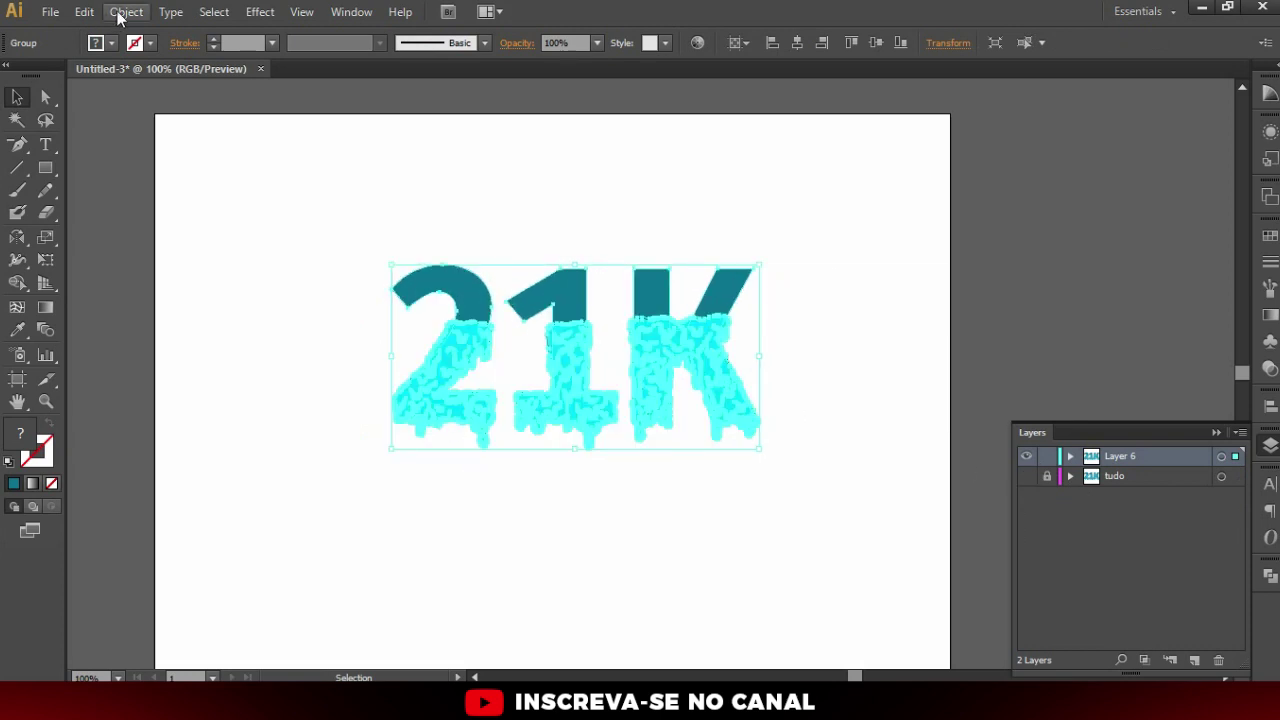
Outline the copy's strokes with Object > Path > Outline Stroke and add a new background layer
{"action": "left_click", "coordinate": [126, 11]}
{"action": "left_click", "coordinate": [455, 441]}
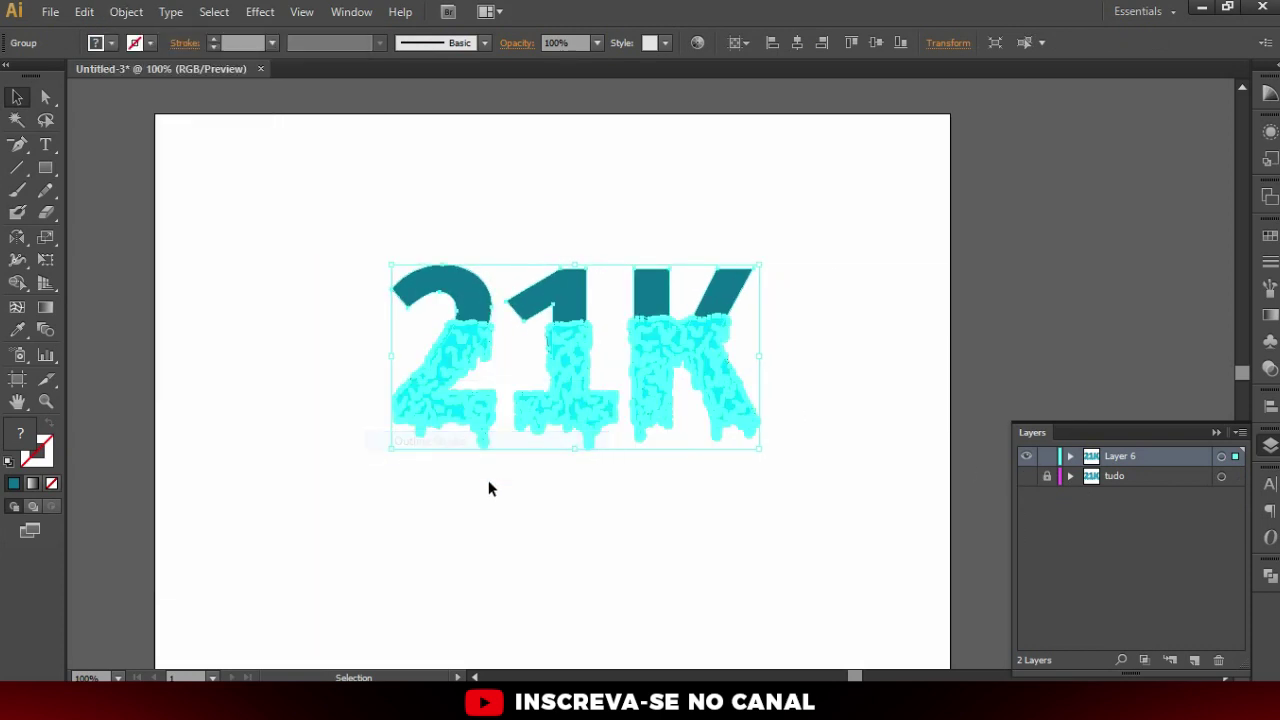
{"action": "left_click", "coordinate": [715, 523]}
{"action": "scroll", "coordinate": [757, 394], "scroll_direction": "up", "scroll_amount": 1}
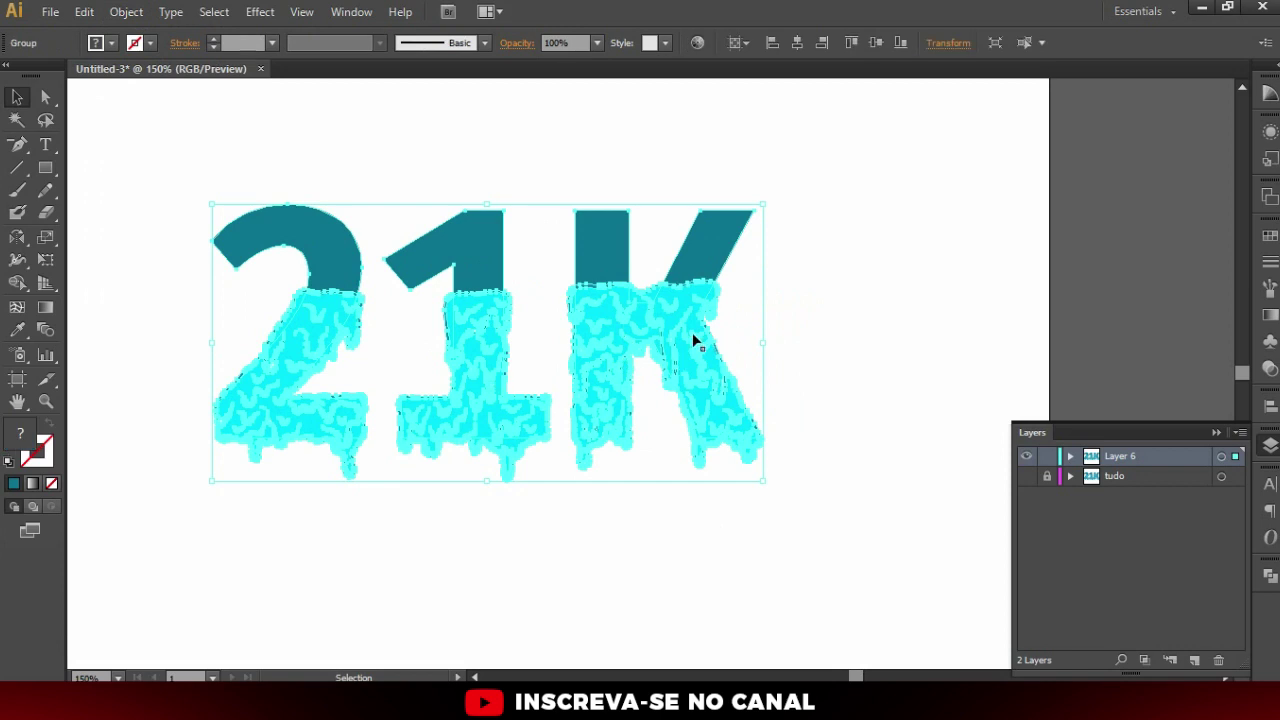
{"action": "scroll", "coordinate": [499, 268], "scroll_direction": "up", "scroll_amount": 2}
{"action": "scroll", "coordinate": [499, 268], "scroll_direction": "down", "scroll_amount": 1}
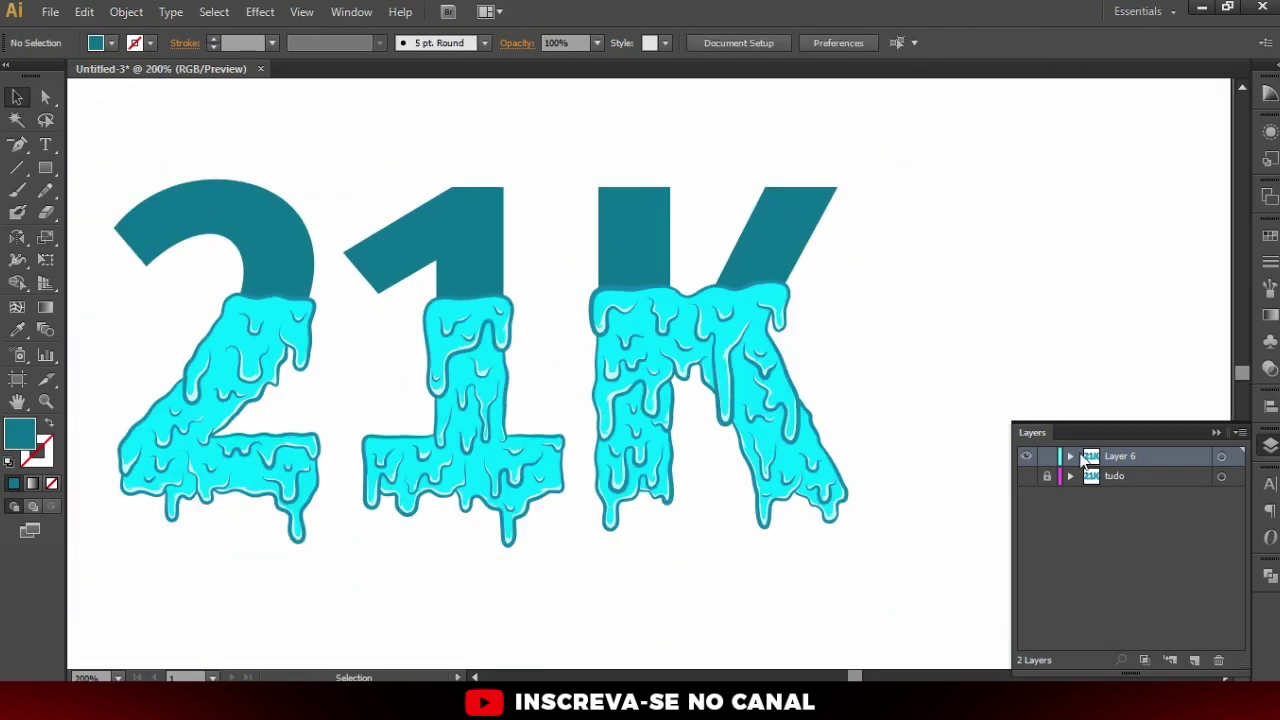
{"action": "scroll", "coordinate": [715, 400], "scroll_direction": "down", "scroll_amount": 1}
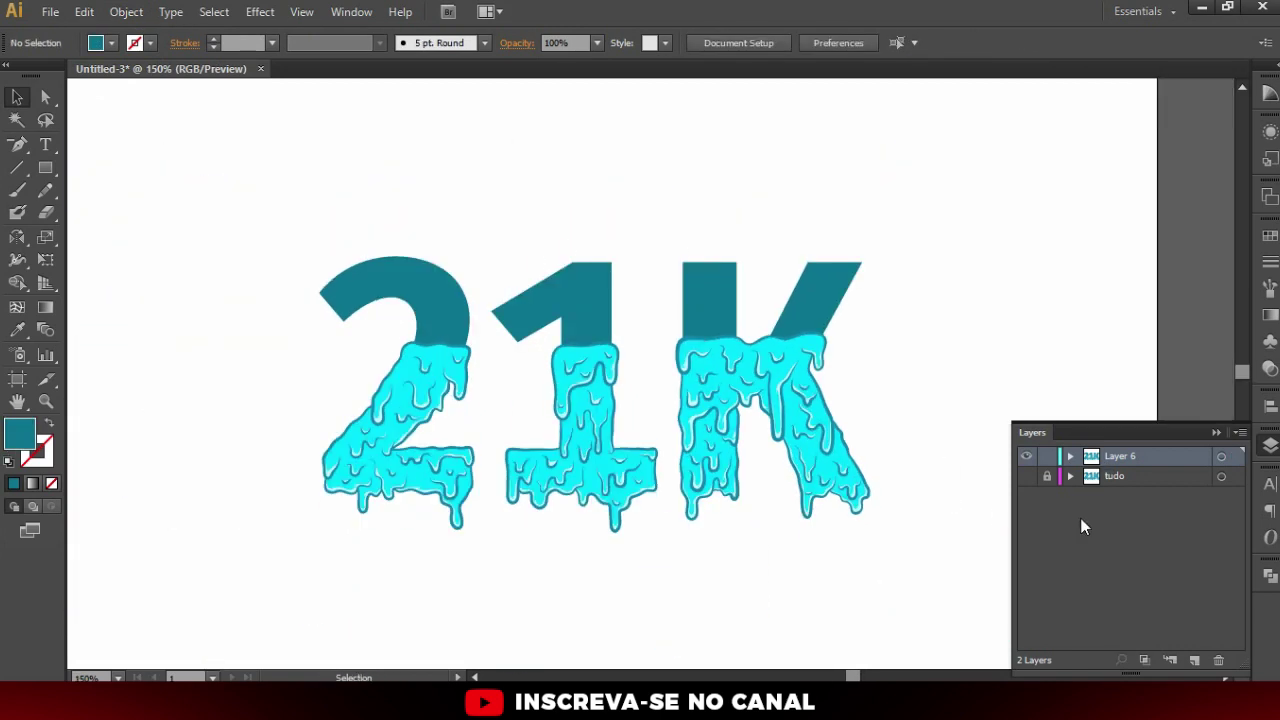
{"action": "left_click", "coordinate": [1194, 660]}
Draw a rectangle covering the whole 21K lettering on the new layer
{"action": "key", "text": "m"}
{"action": "mouse_move", "coordinate": [250, 192]}
{"action": "left_mouse_down"}
{"action": "mouse_move", "coordinate": [931, 583]}
{"action": "mouse_move", "coordinate": [986, 598]}
{"action": "left_mouse_up"}
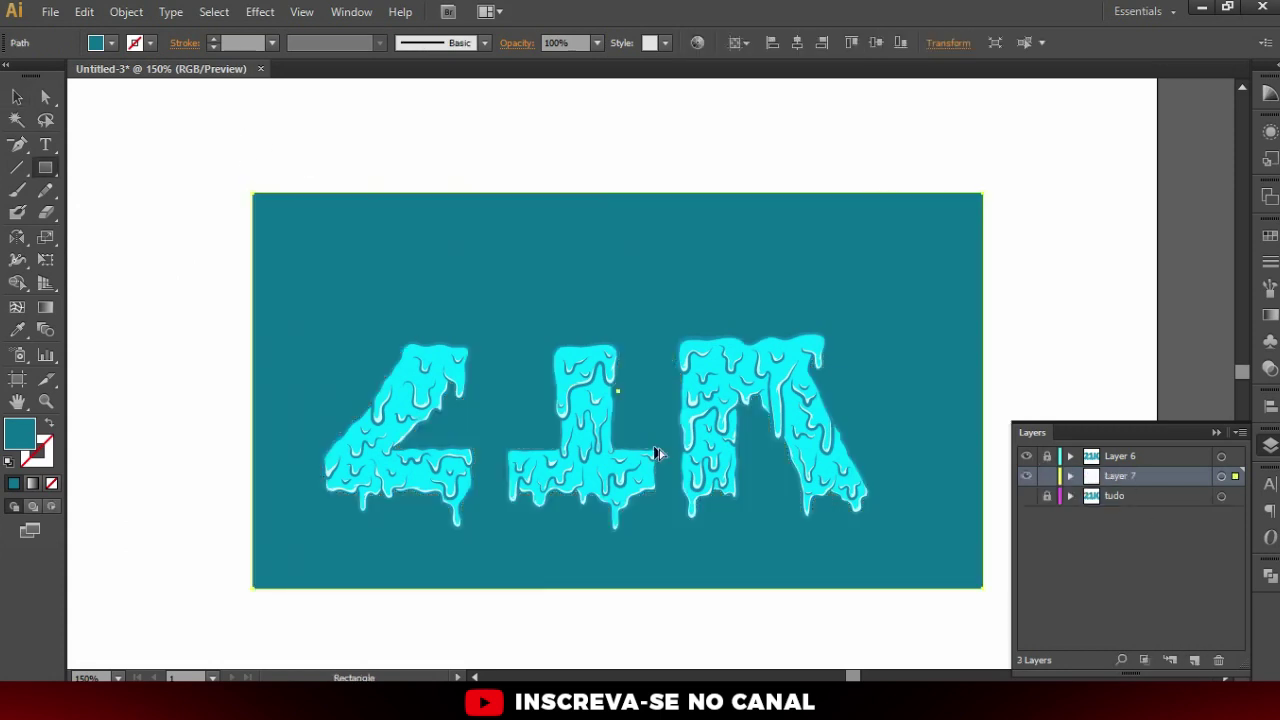
{"action": "key", "text": "ctrl+minus"}
{"action": "key", "text": "v"}
Try orange, yellow, lime and green swatch fills on the rectangle, ending on darker green
{"action": "left_click", "coordinate": [1270, 236]}
{"action": "left_click", "coordinate": [1176, 257]}
{"action": "left_click", "coordinate": [1216, 245]}
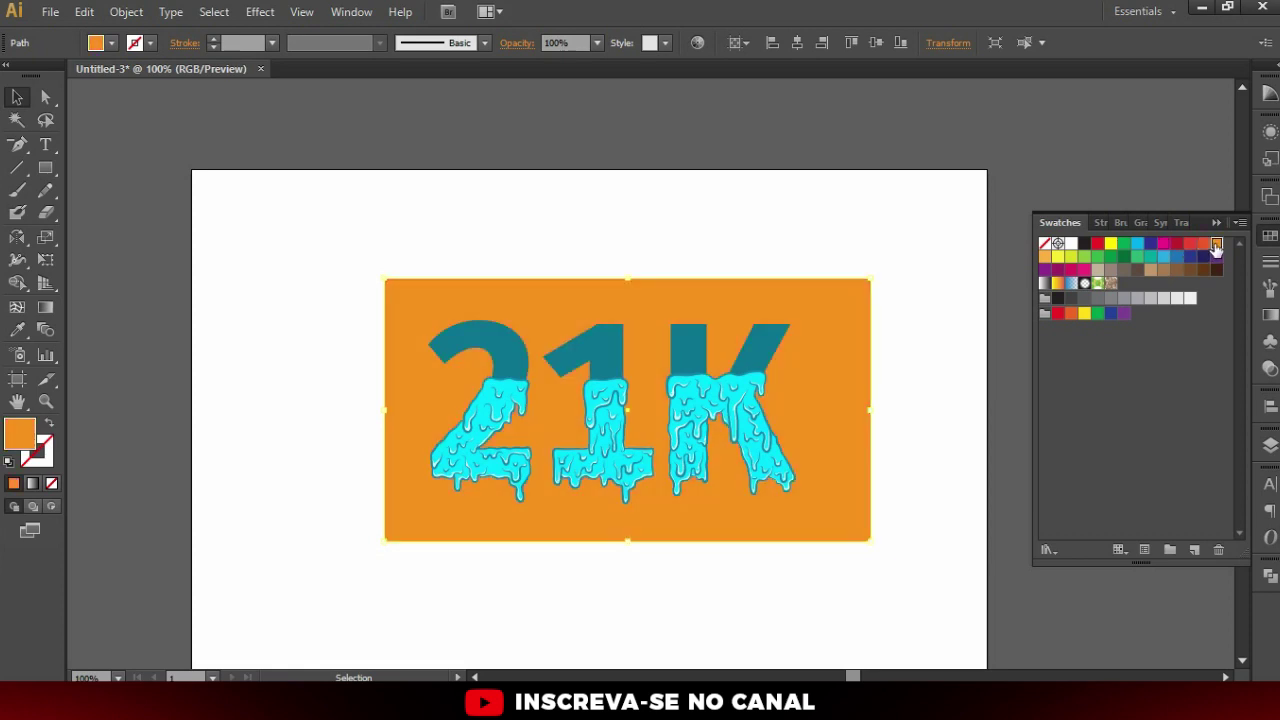
{"action": "left_click", "coordinate": [1083, 315]}
{"action": "key", "text": "ctrl+plus"}
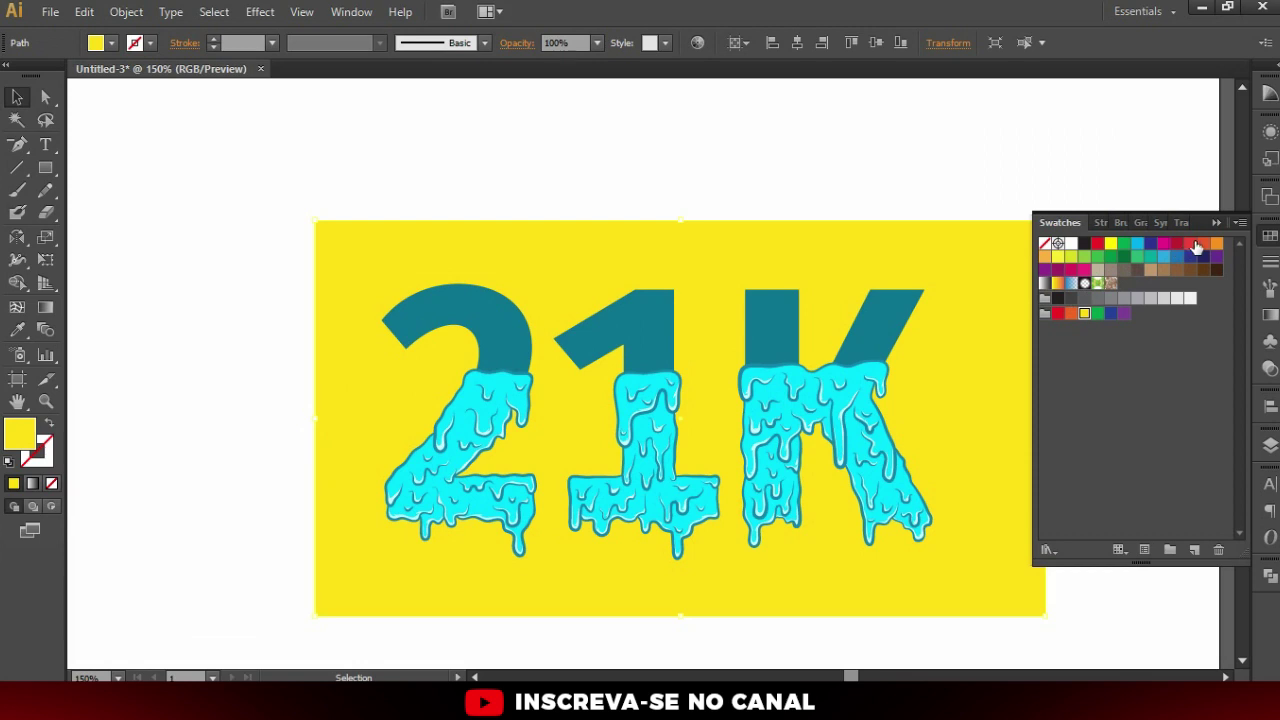
{"action": "left_click", "coordinate": [1197, 246]}
{"action": "left_click", "coordinate": [1216, 244]}
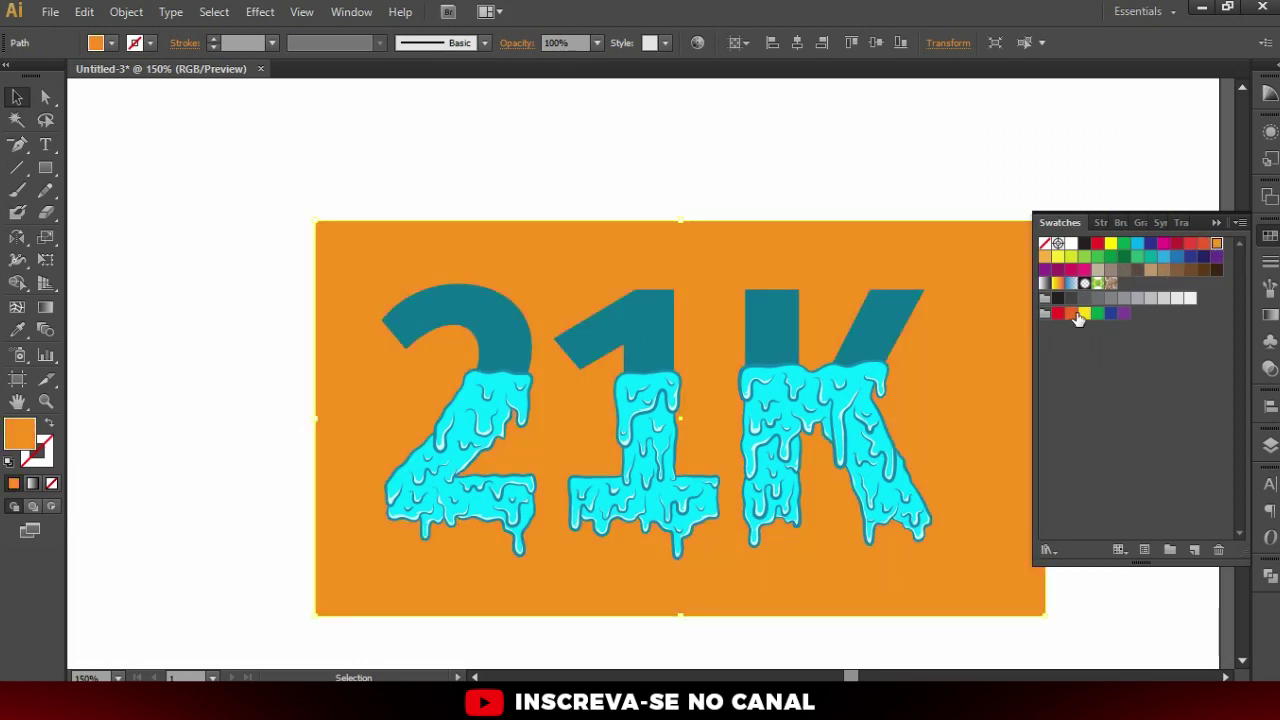
{"action": "left_click", "coordinate": [1083, 314]}
{"action": "left_click", "coordinate": [1070, 258]}
{"action": "left_click", "coordinate": [1085, 314]}
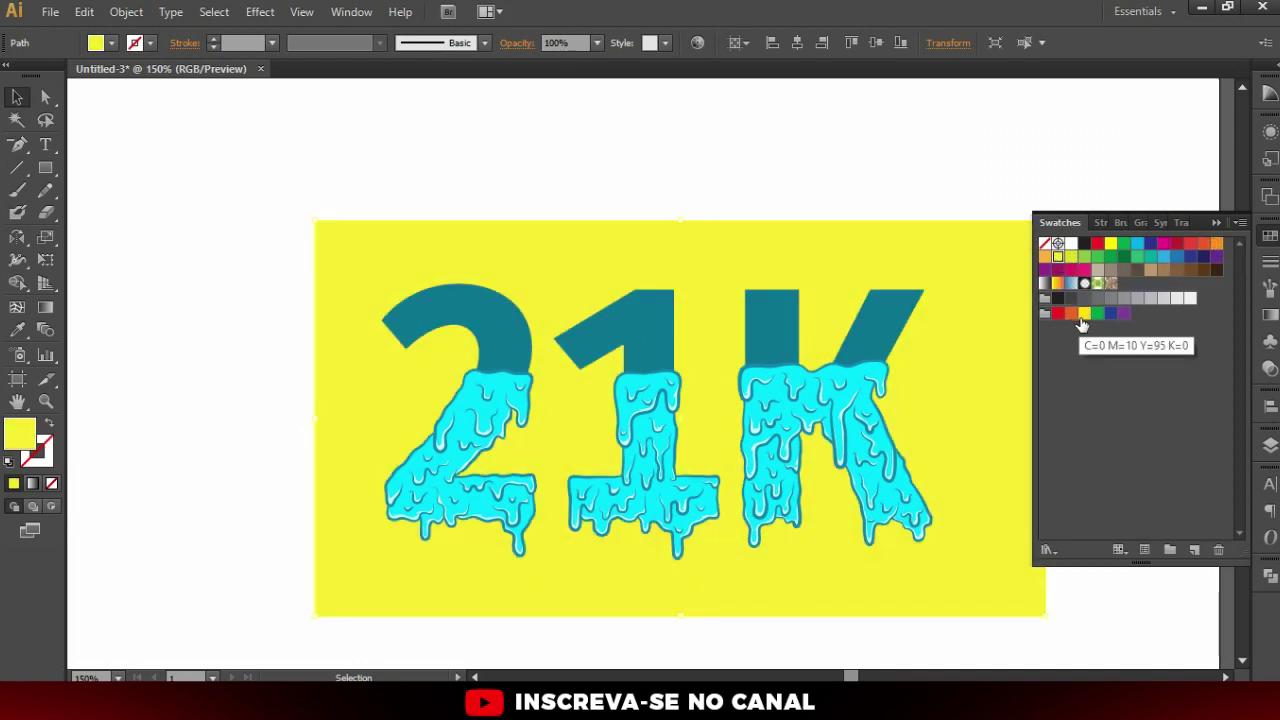
{"action": "left_click", "coordinate": [1124, 246]}
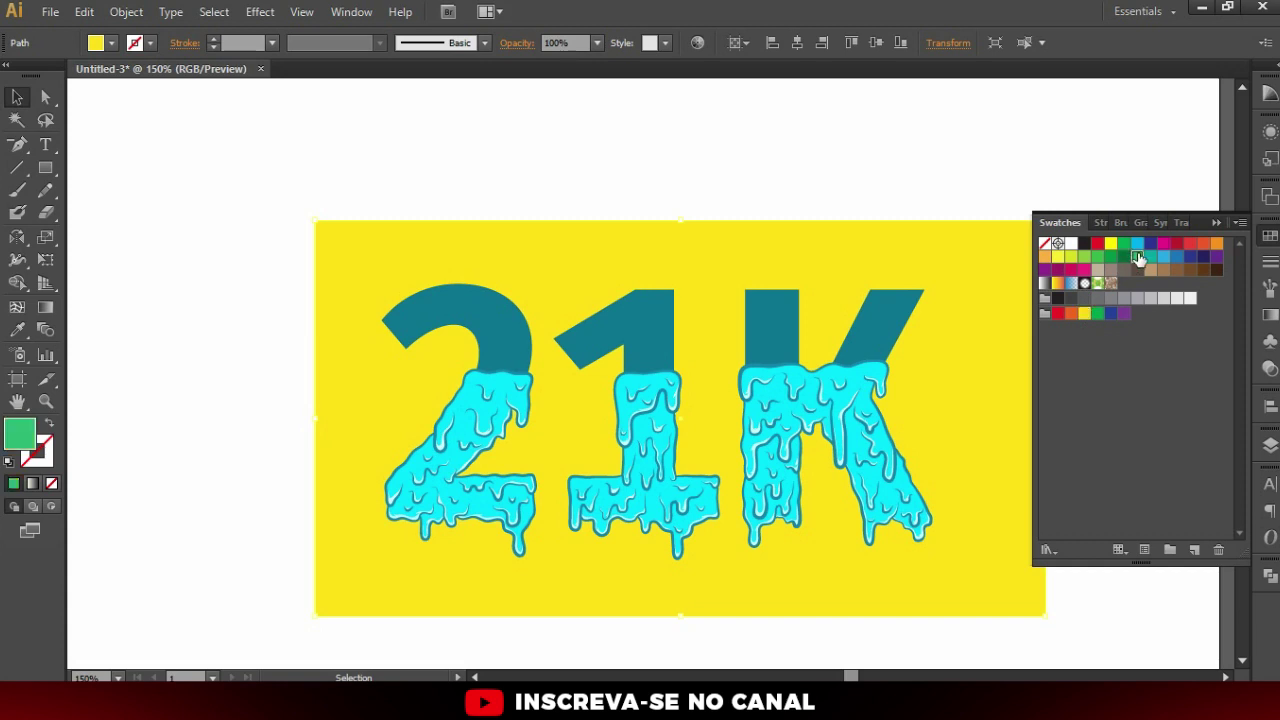
{"action": "left_click", "coordinate": [1124, 257]}
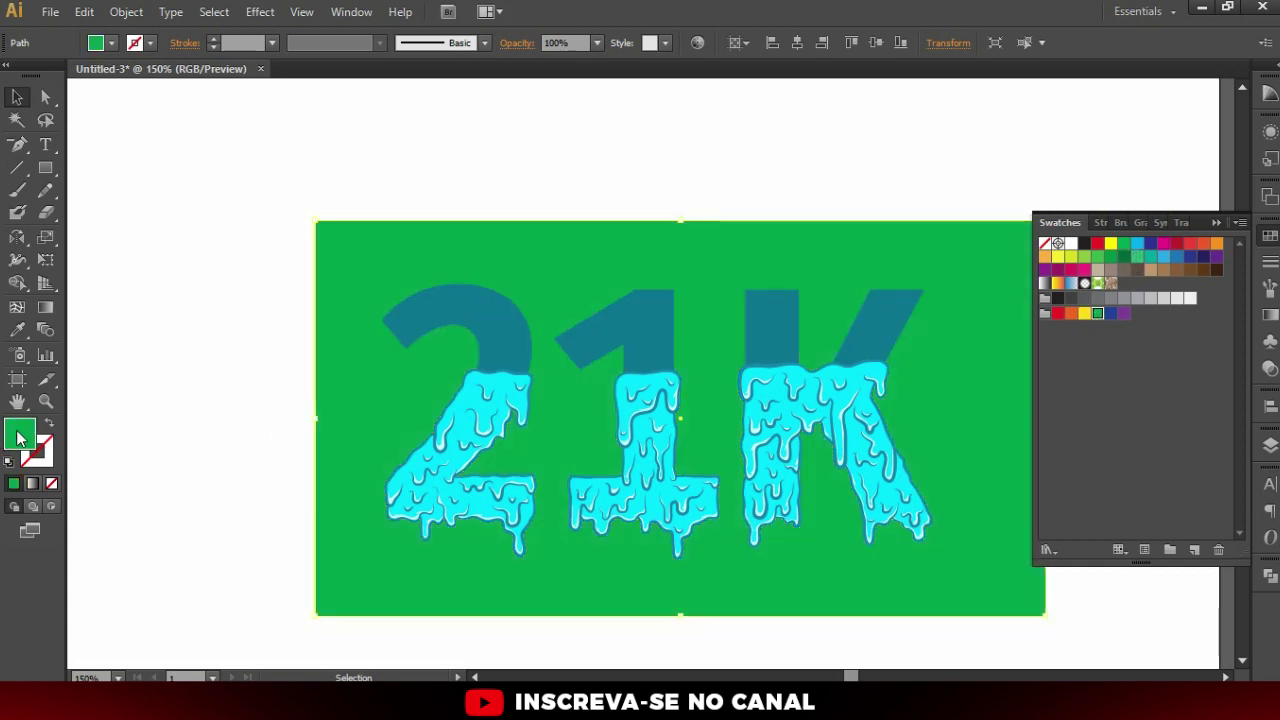
Set the rectangle fill to bright green in the Color Picker, then switch it to yellow
{"action": "double_click", "coordinate": [20, 436]}
{"action": "left_click_drag", "start_coordinate": [288, 75], "coordinate": [259, 69]}
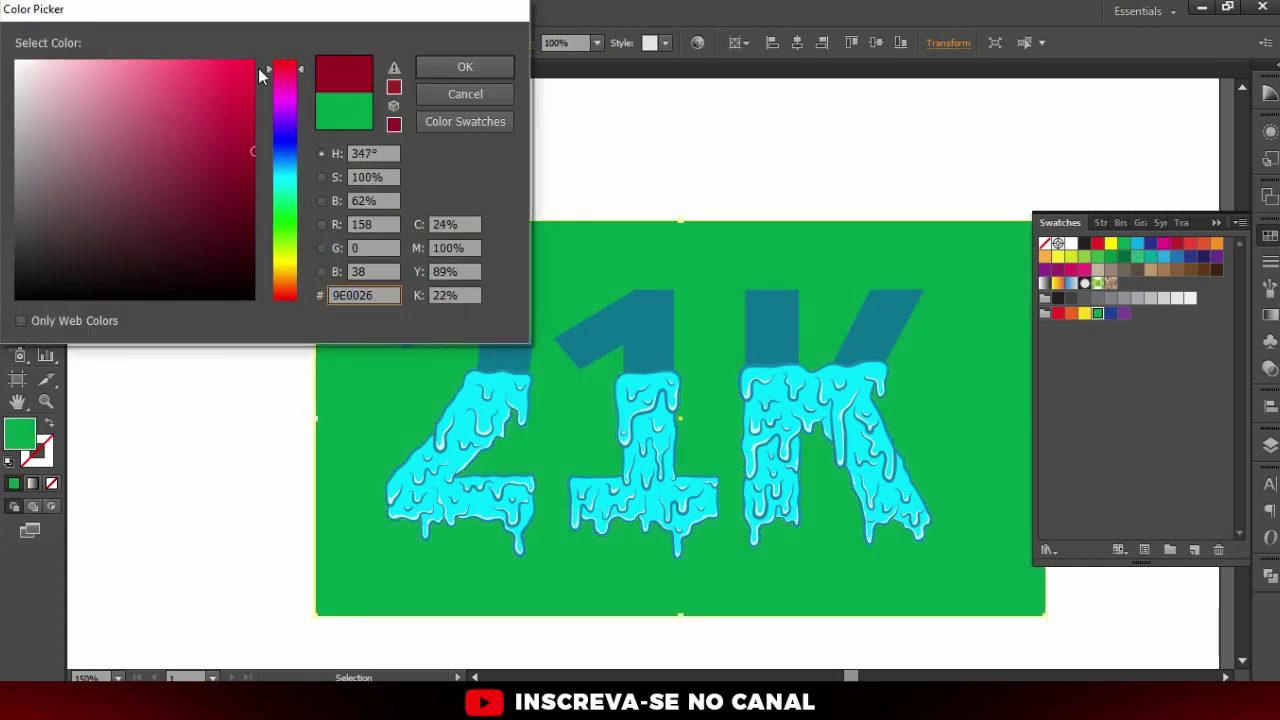
{"action": "left_click", "coordinate": [282, 220]}
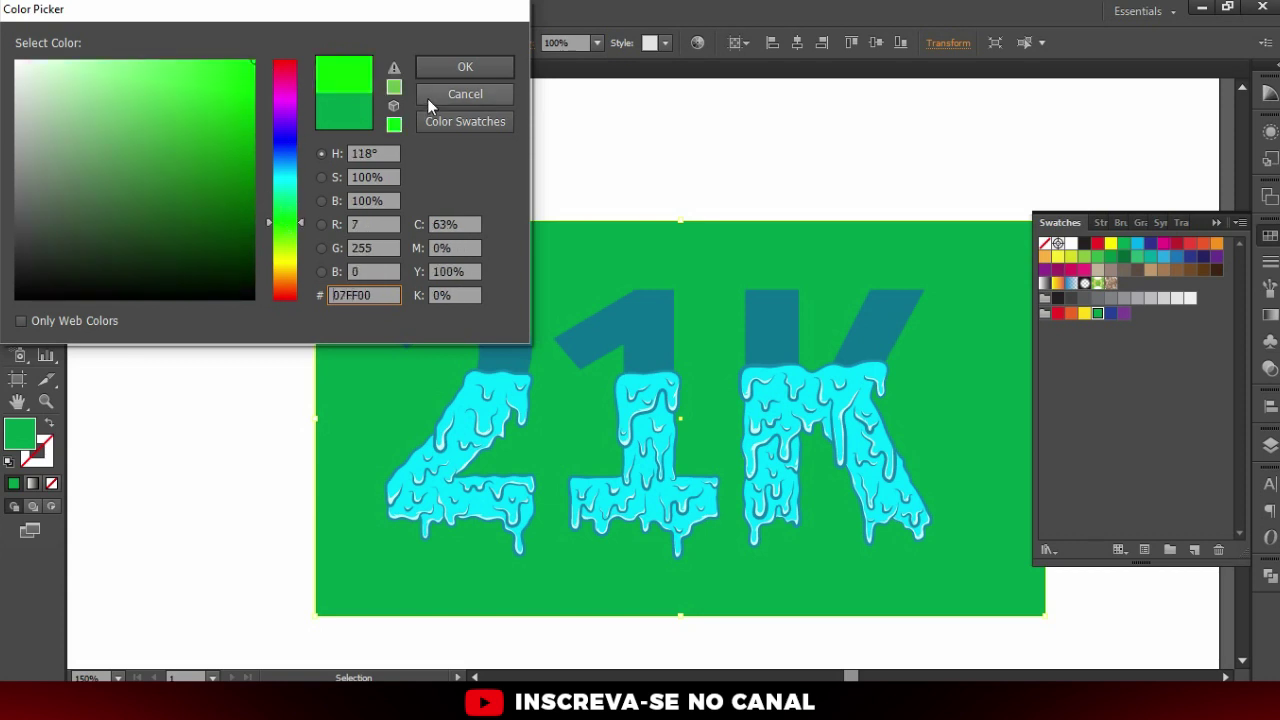
{"action": "left_click", "coordinate": [450, 68]}
{"action": "scroll", "coordinate": [741, 368], "scroll_direction": "down", "scroll_amount": 1}
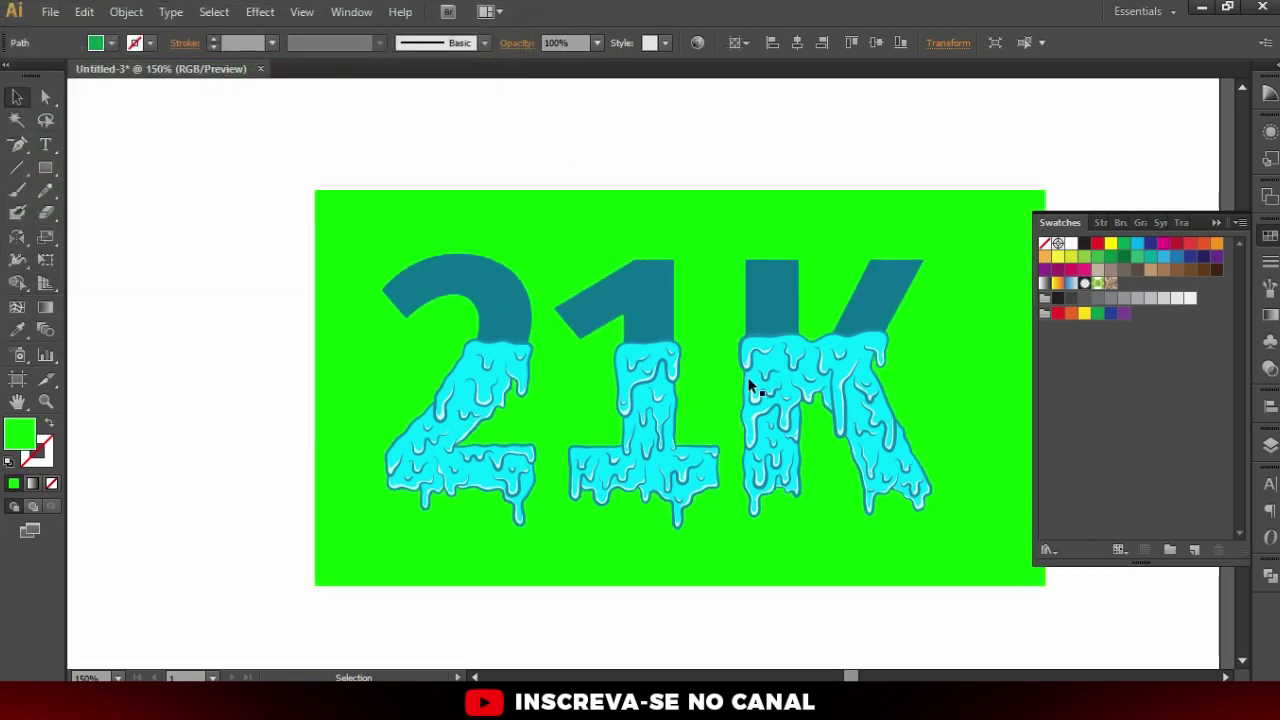
{"action": "left_click", "coordinate": [726, 598]}
{"action": "key", "text": "ctrl+minus"}
{"action": "left_click", "coordinate": [743, 414]}
{"action": "key", "text": "ctrl+plus"}
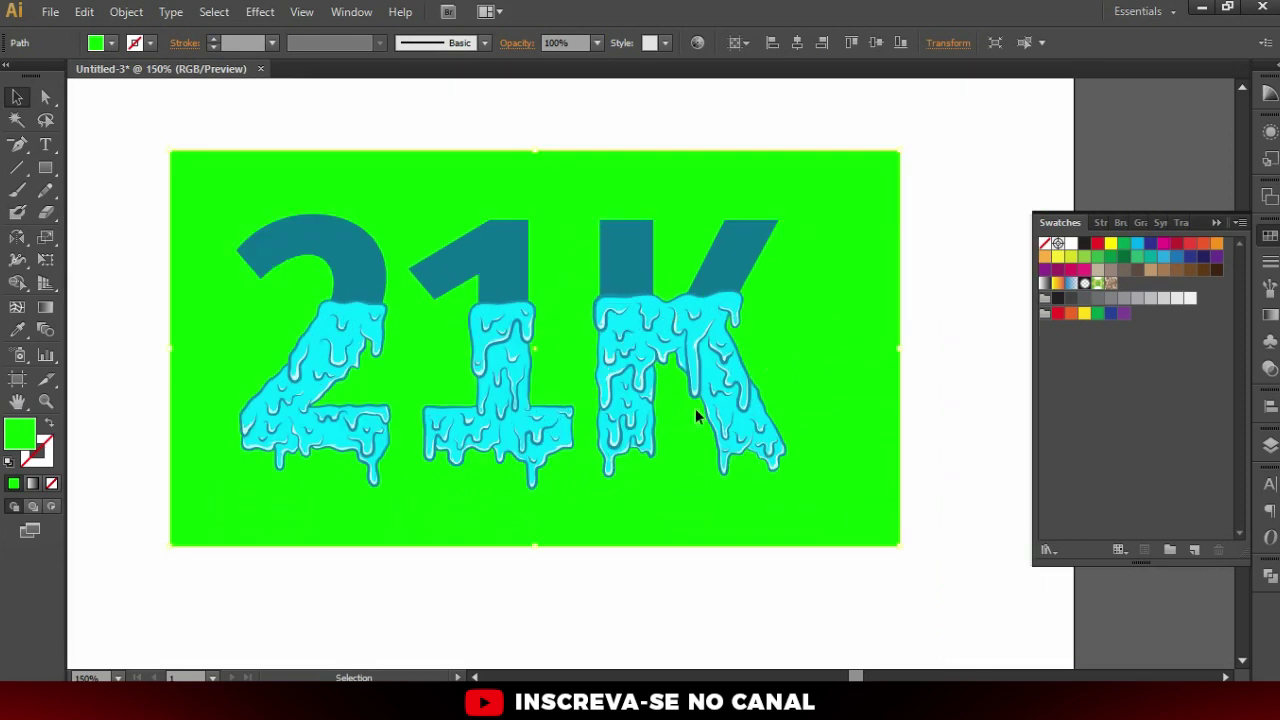
{"action": "left_click", "coordinate": [1084, 315]}
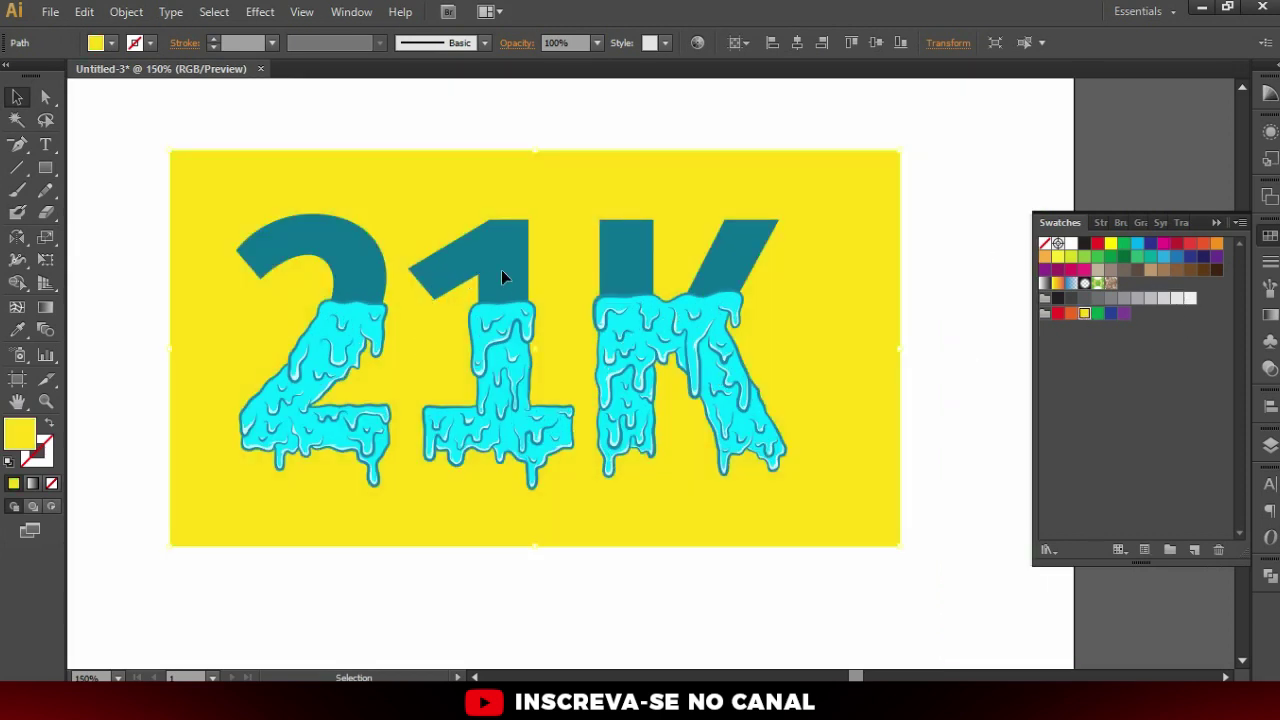
Deselect the yellow rectangle, recentre the artwork, and collapse the Swatches panel
{"action": "left_click", "coordinate": [410, 135]}
{"action": "left_click_drag", "start_coordinate": [394, 224], "coordinate": [443, 234]}
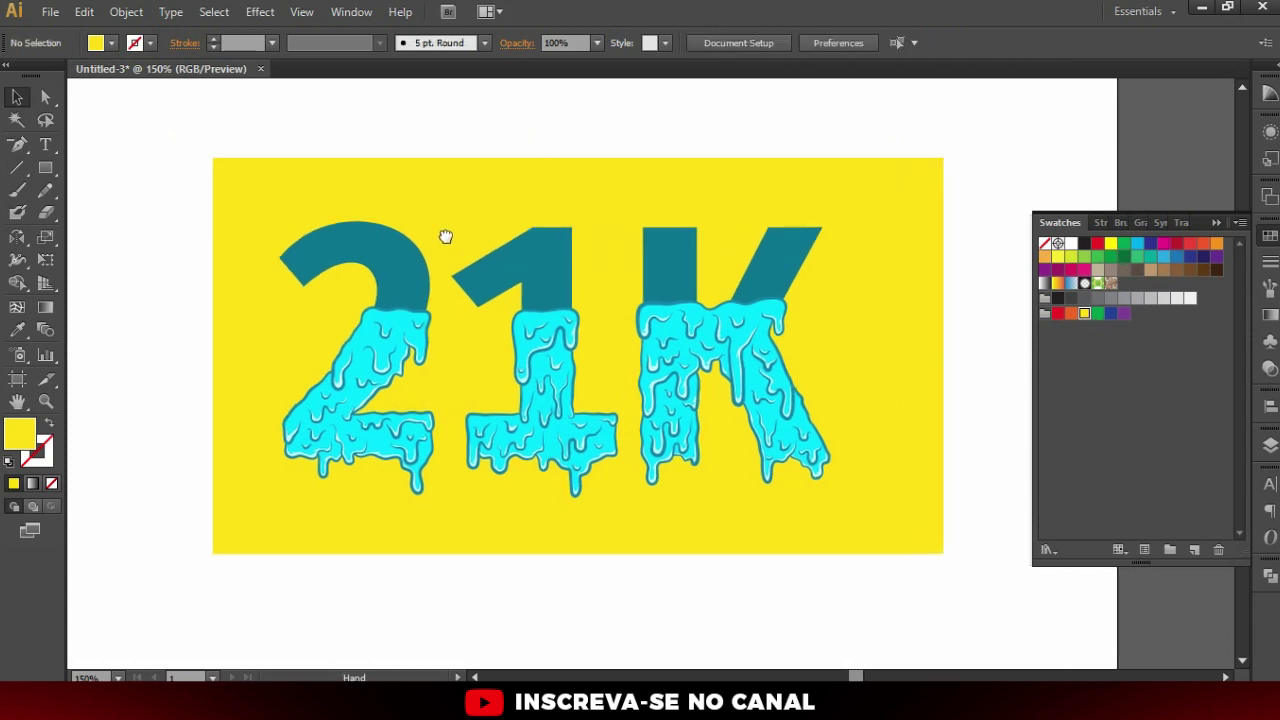
{"action": "left_click", "coordinate": [1216, 223]}
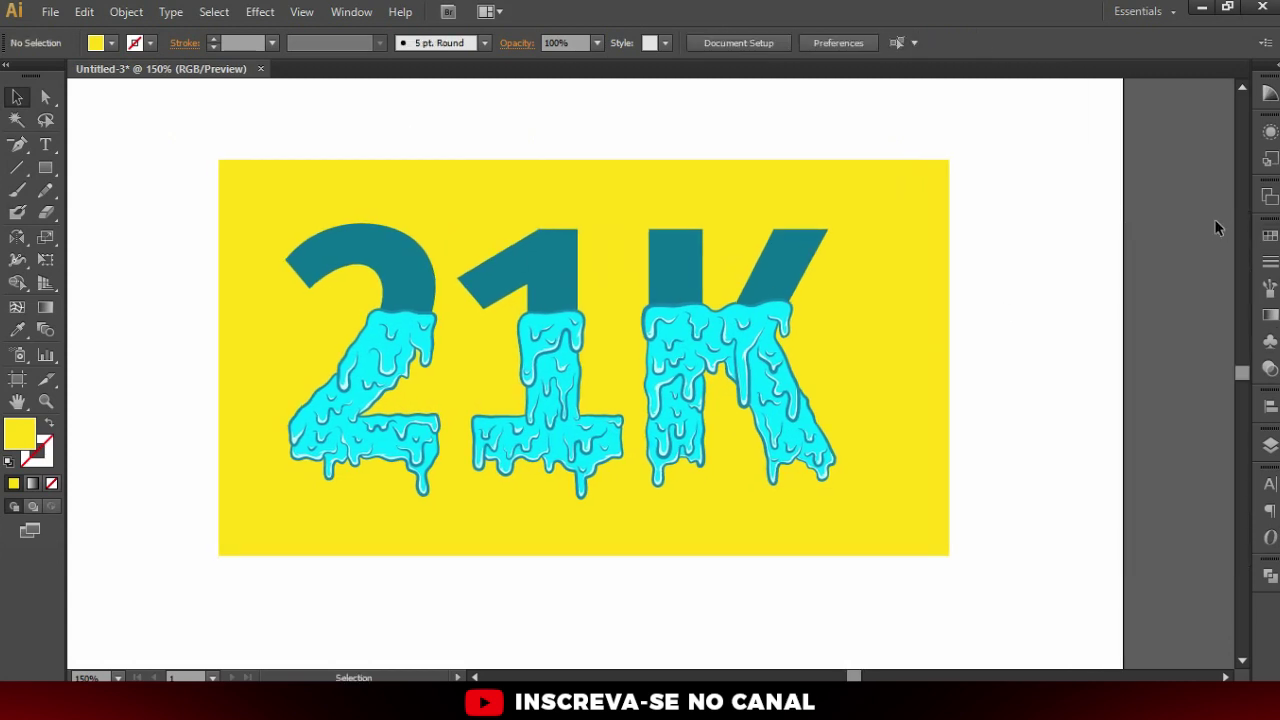